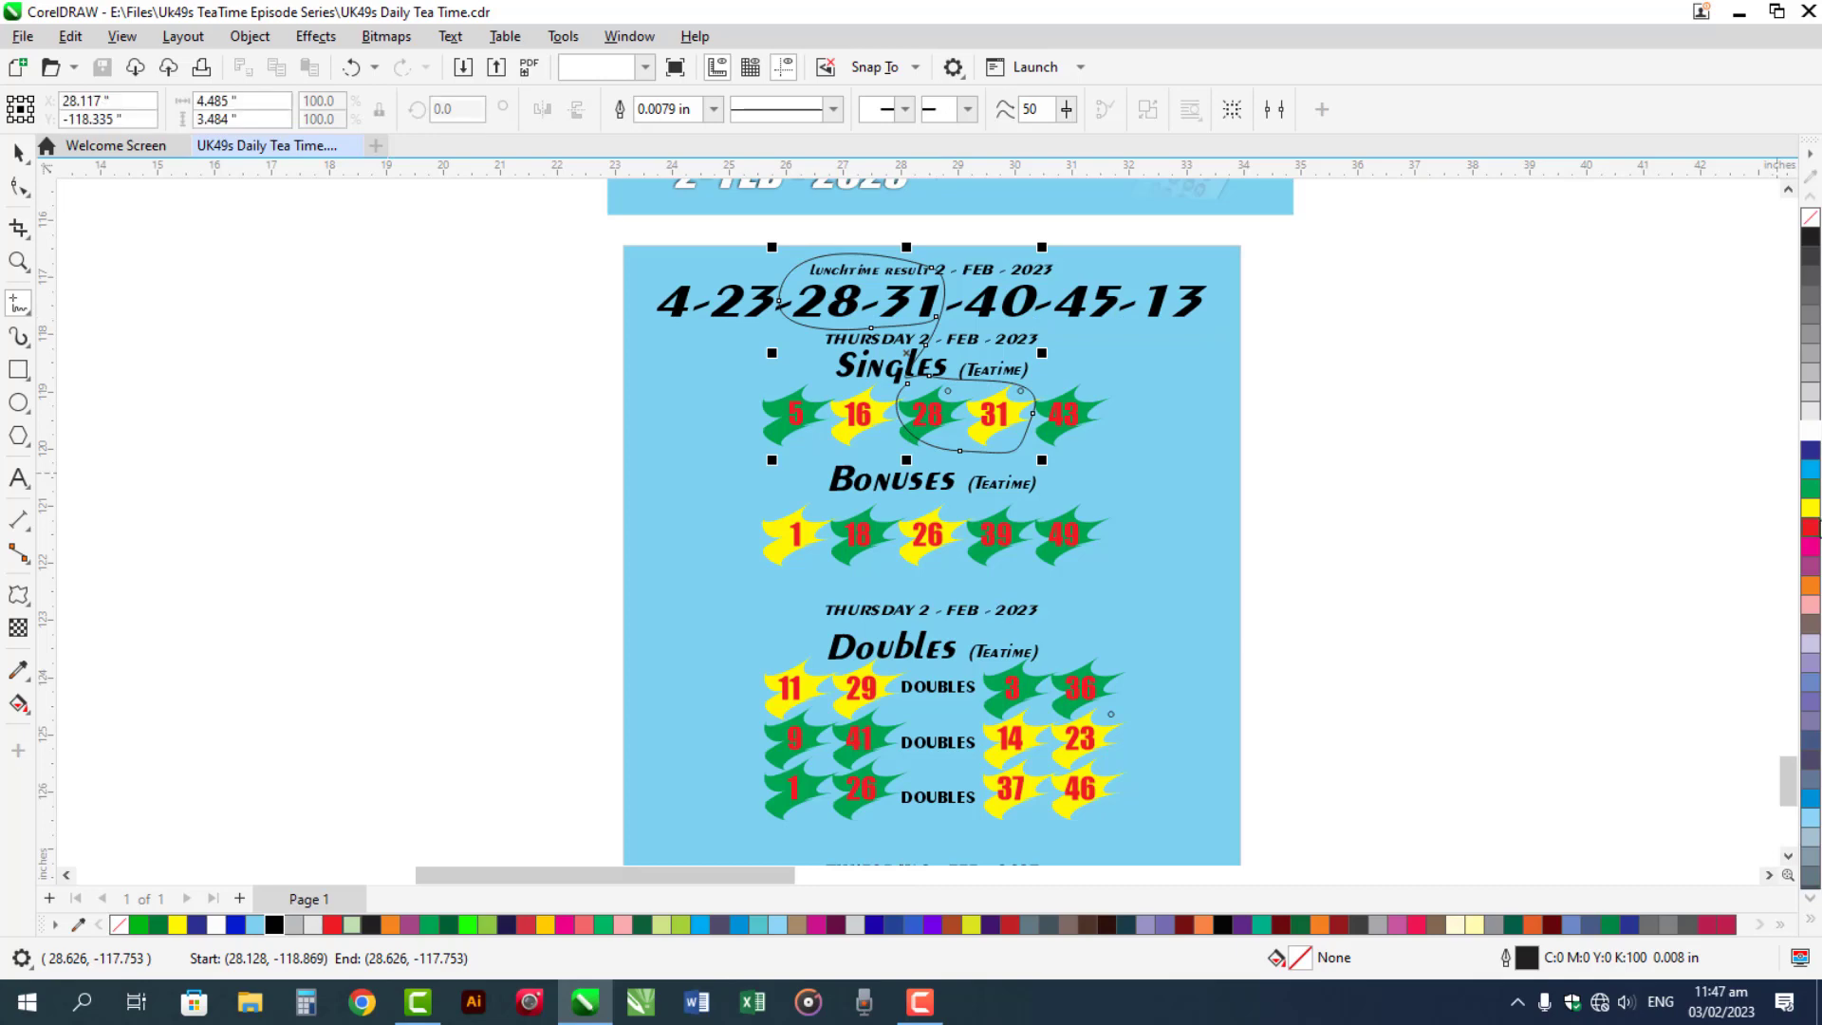
Give the selected freehand curve linking both 28 and 31 pairs a yellow outline 0.1 in wide
{"action": "right_click", "coordinate": [1811, 508]}
{"action": "left_click", "coordinate": [713, 109]}
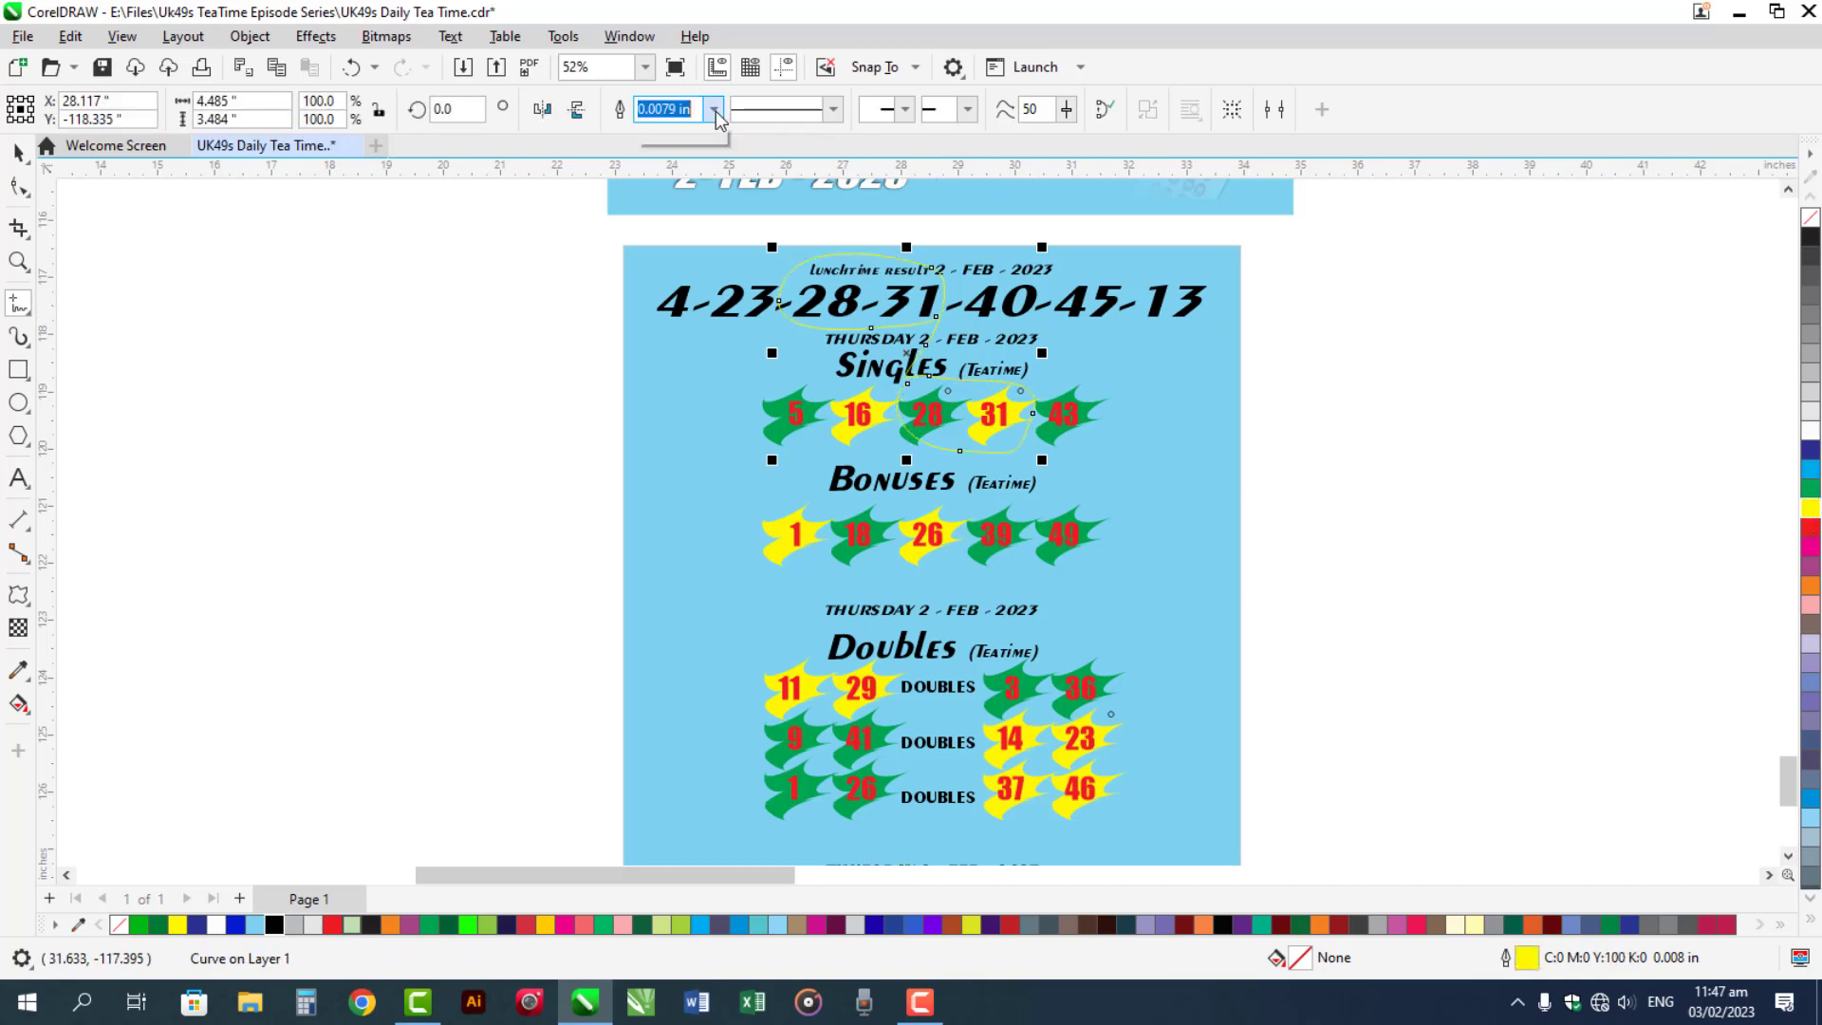
{"action": "left_click", "coordinate": [687, 287]}
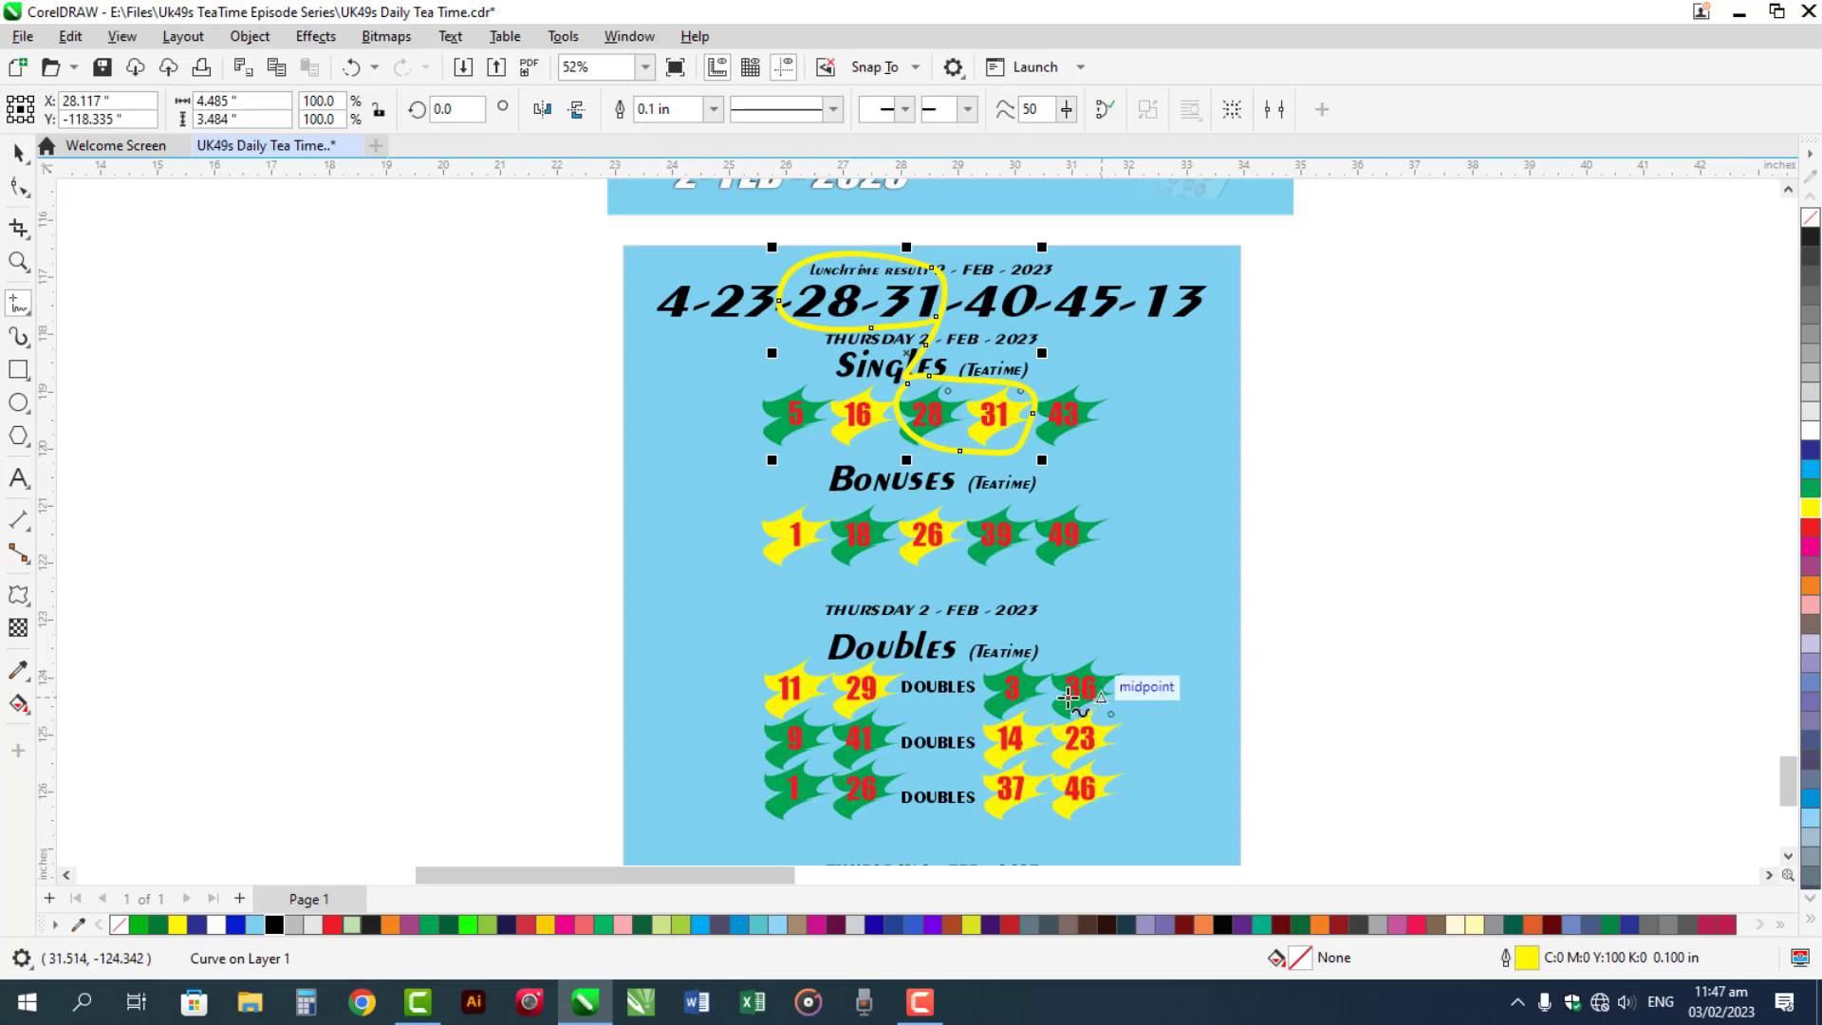
Draw a freehand curve about 8.1 by 7.7 in from around 23 under Doubles to 23 in the lunchtime result, outlined yellow at 0.1 in
{"action": "mouse_move", "coordinate": [1101, 697]}
{"action": "left_mouse_down"}
{"action": "mouse_move", "coordinate": [1042, 734]}
{"action": "mouse_move", "coordinate": [1101, 766]}
{"action": "mouse_move", "coordinate": [1119, 676]}
{"action": "mouse_move", "coordinate": [1085, 624]}
{"action": "mouse_move", "coordinate": [733, 560]}
{"action": "mouse_move", "coordinate": [664, 452]}
{"action": "mouse_move", "coordinate": [714, 325]}
{"action": "left_mouse_up"}
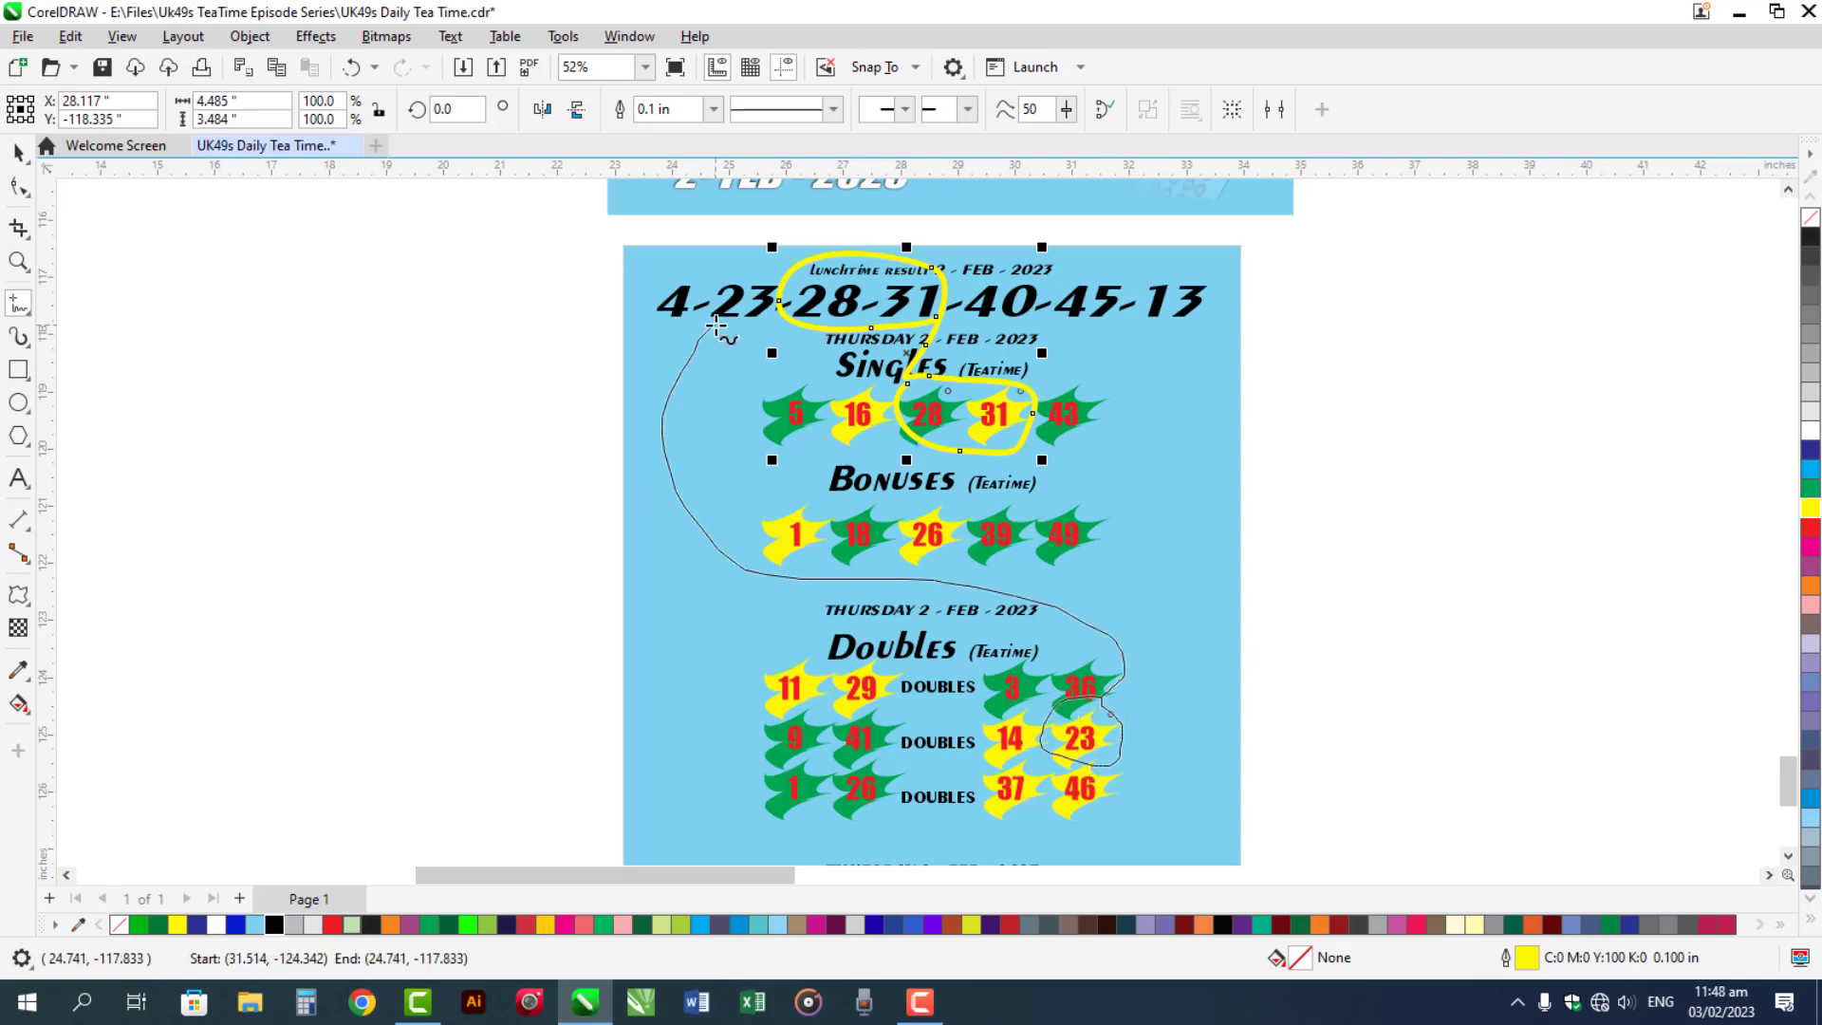
{"action": "right_click", "coordinate": [1810, 509]}
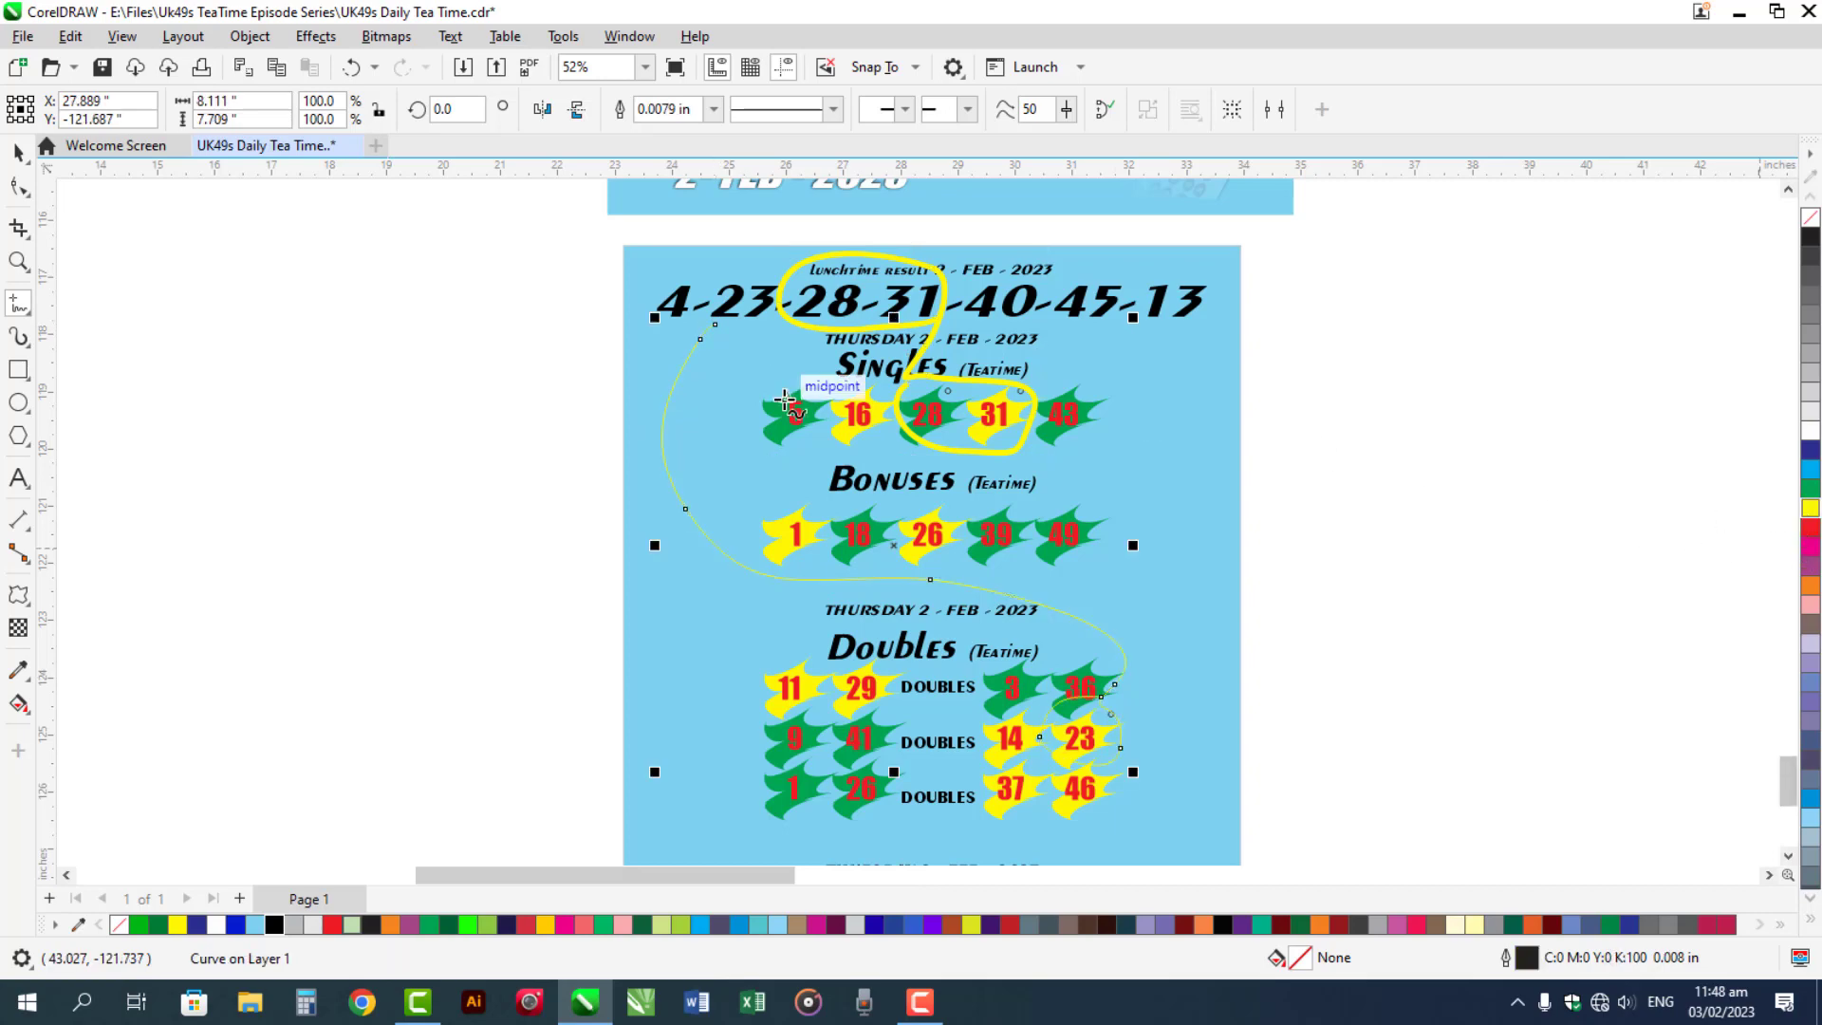
{"action": "left_click", "coordinate": [833, 109]}
{"action": "left_click", "coordinate": [714, 109]}
{"action": "left_click", "coordinate": [714, 110]}
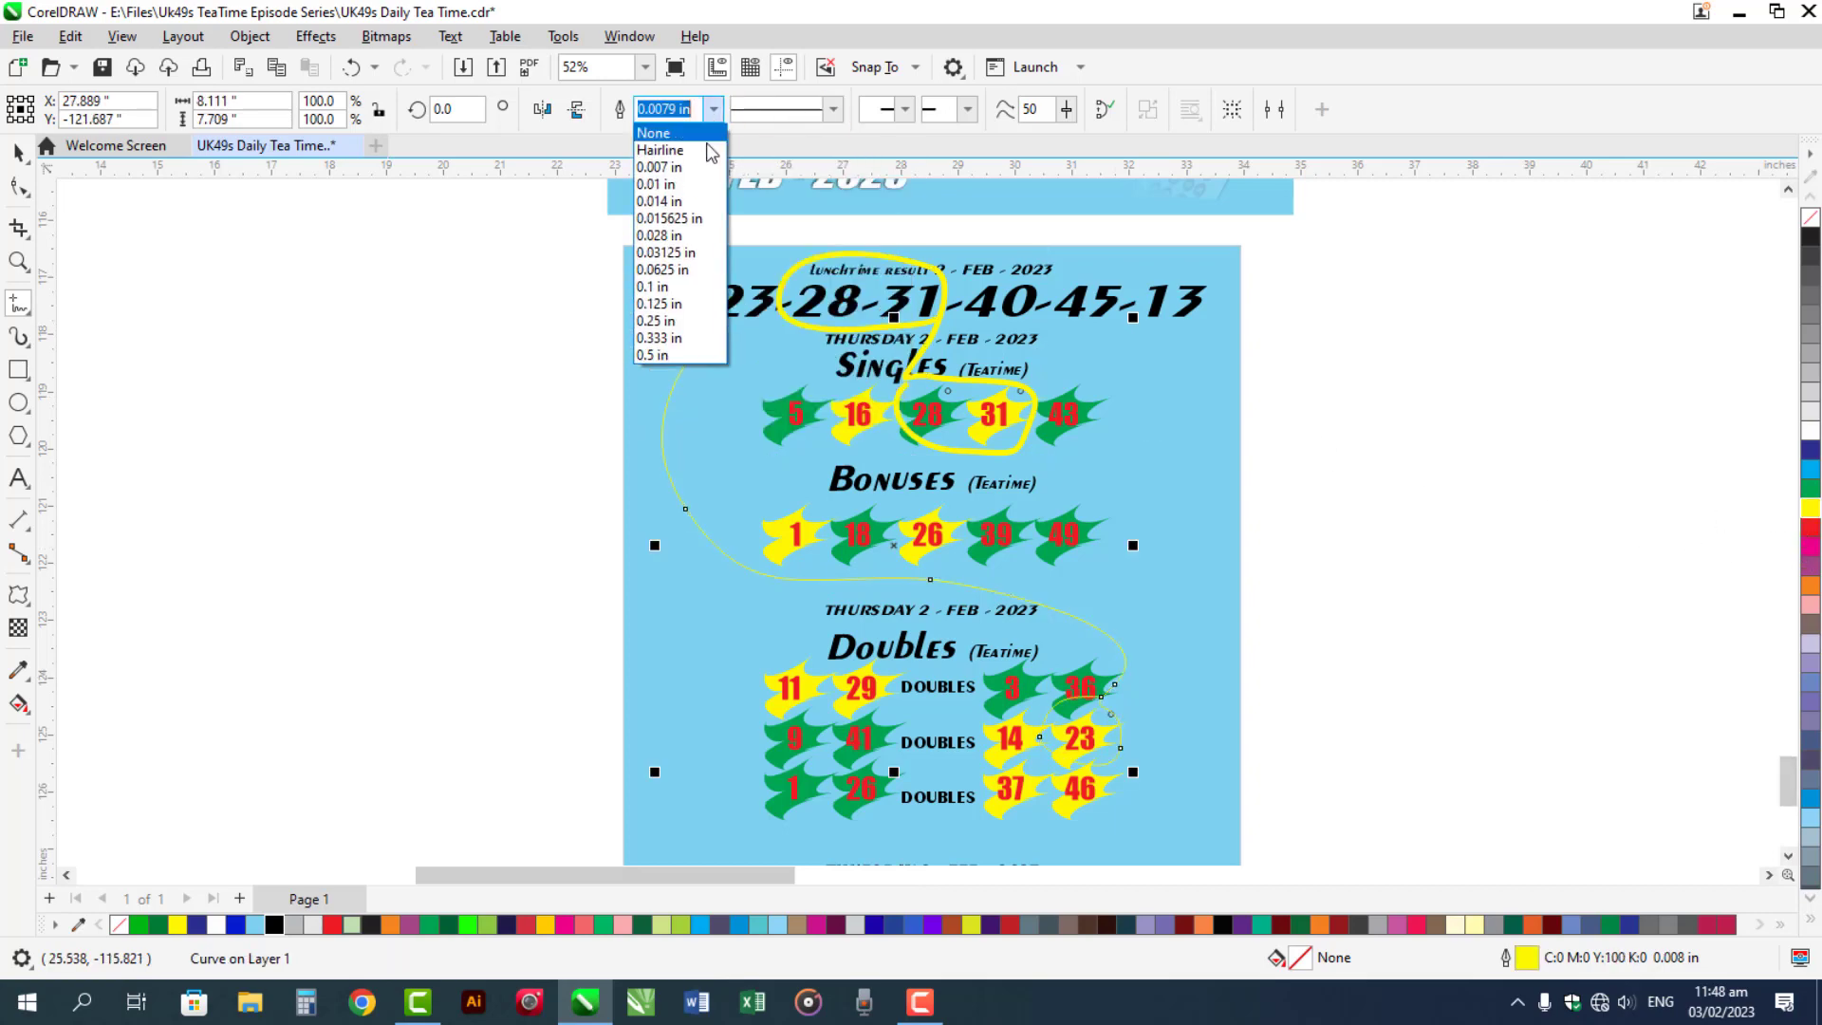
{"action": "left_click", "coordinate": [725, 325]}
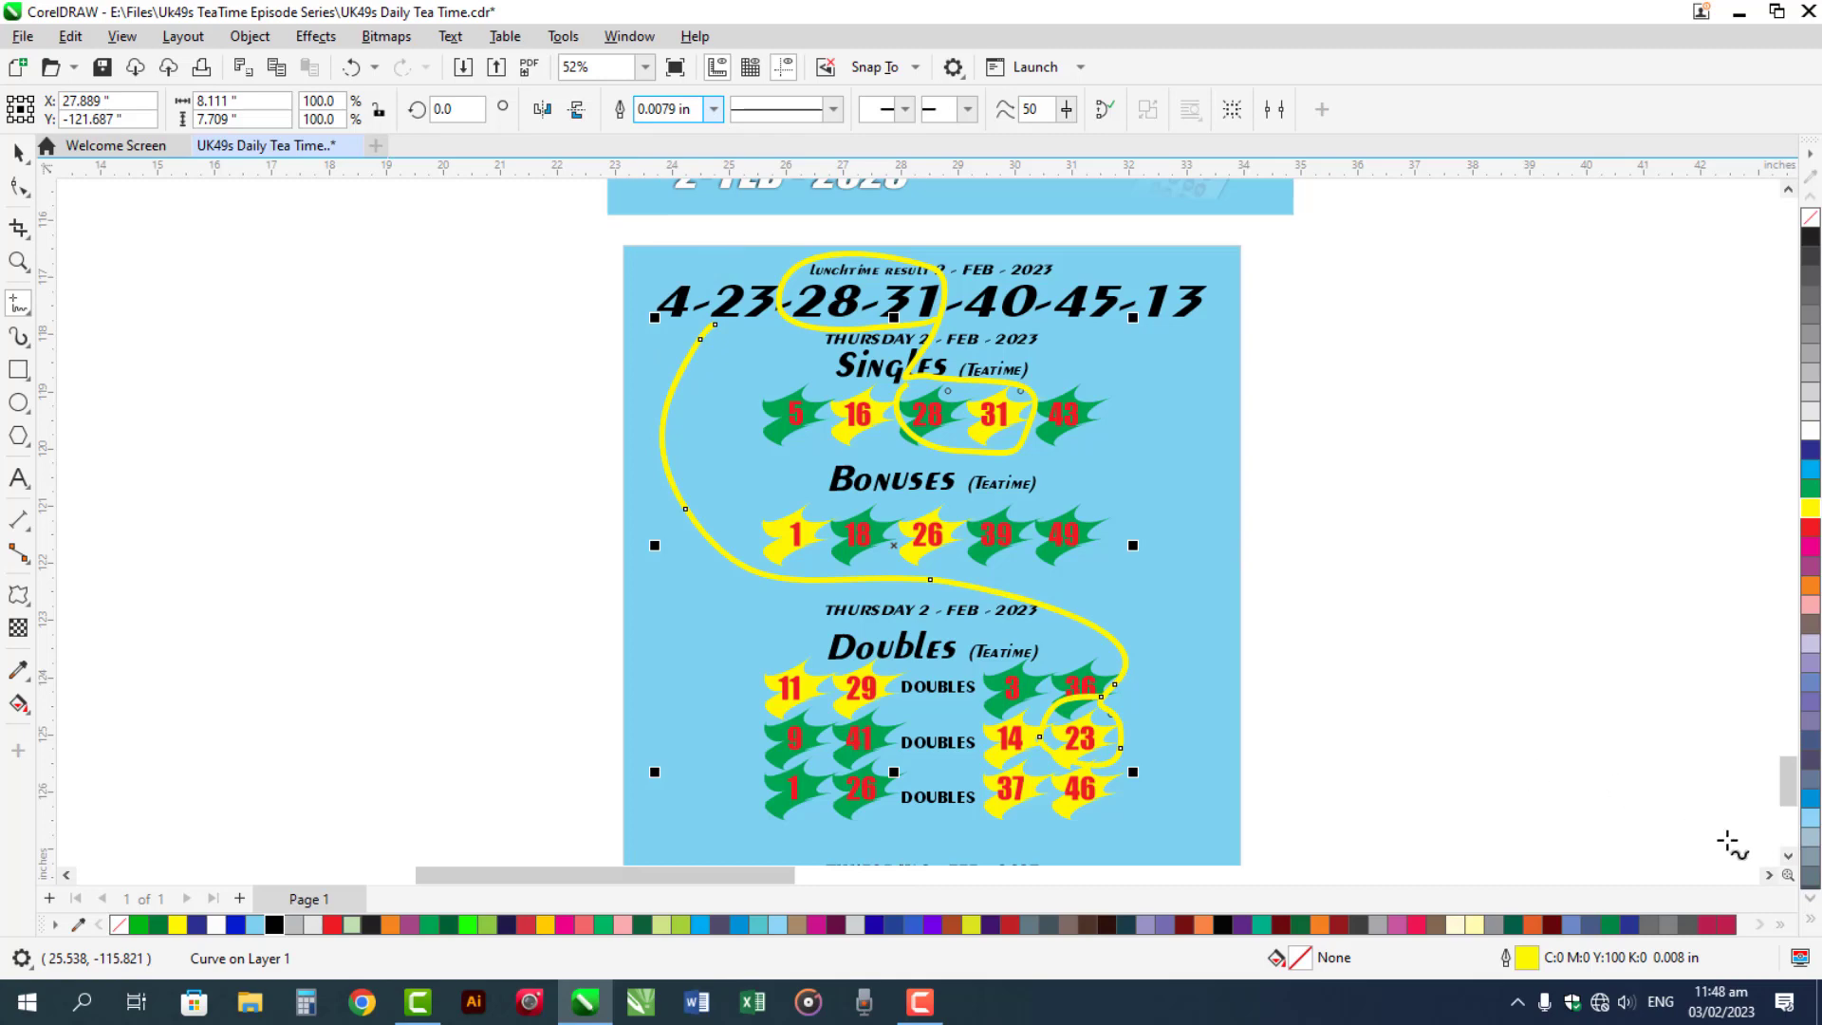
Draw a red freehand curve about 6.6 by 15 in circling 28 and 31 under Pairs and continuing around 28-31 in the lunchtime result
{"action": "left_click", "coordinate": [1788, 855]}
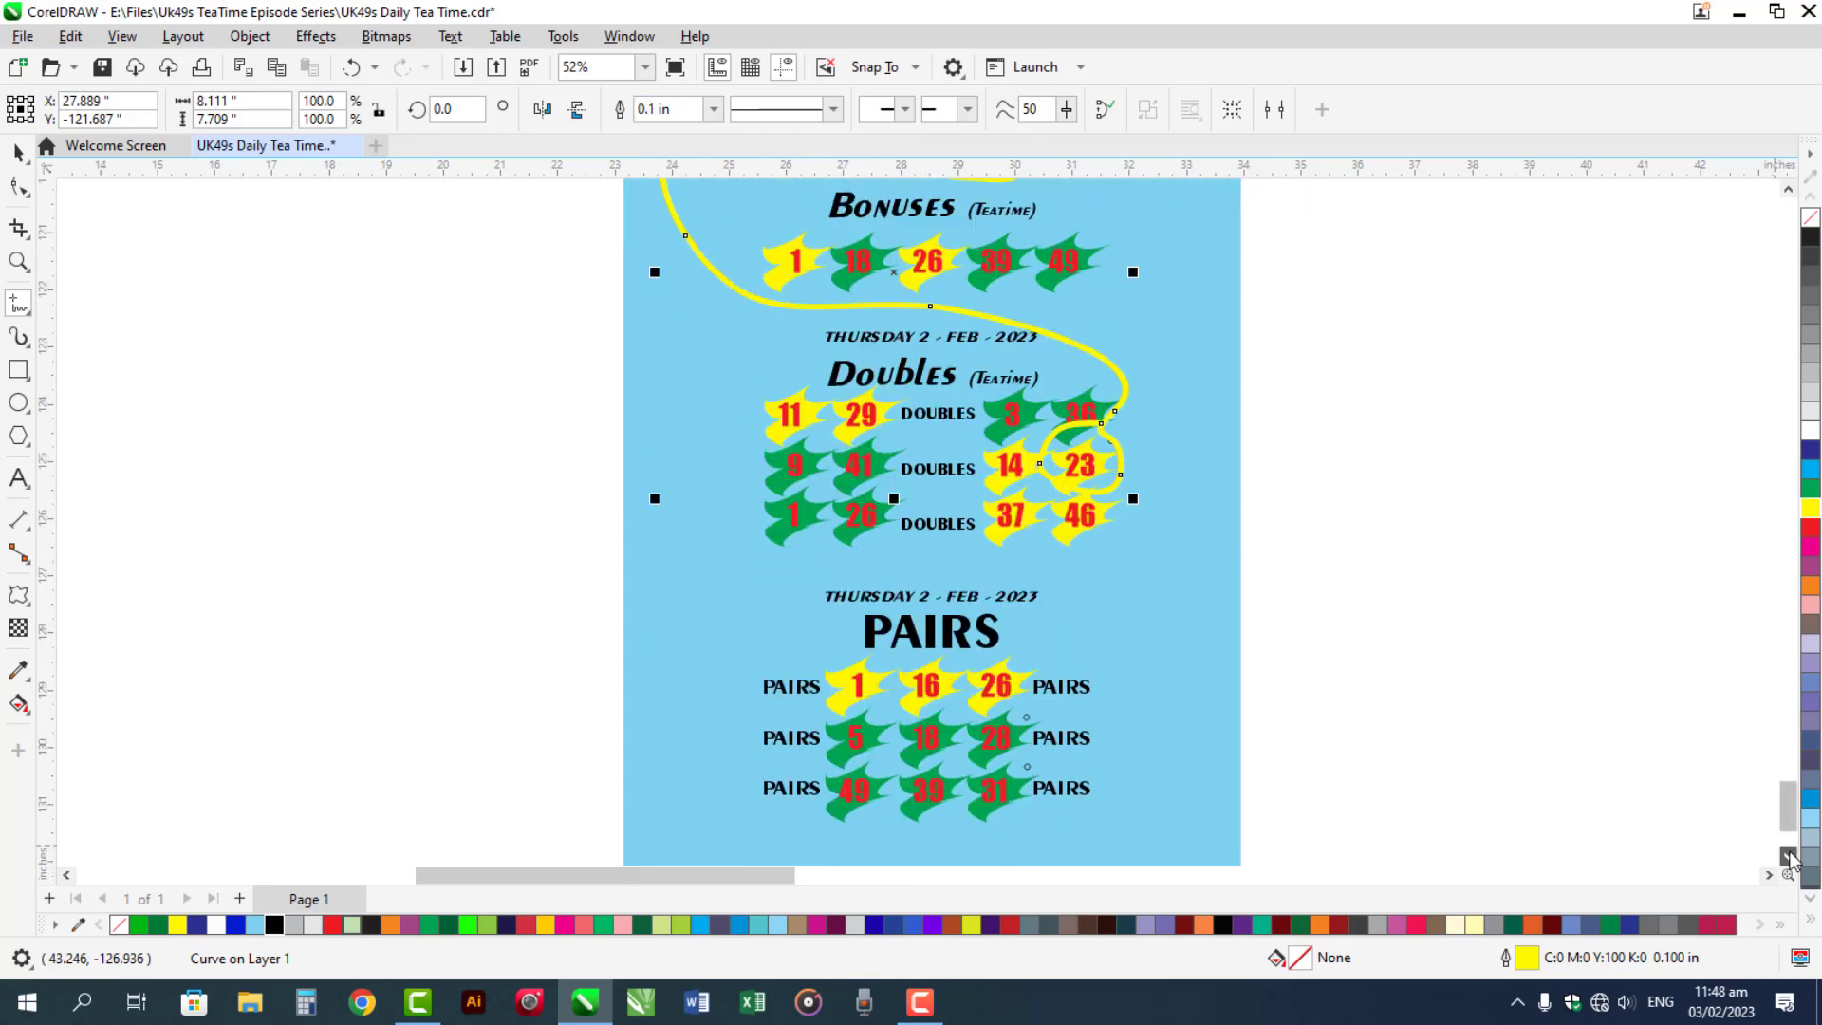
{"action": "mouse_move", "coordinate": [954, 626]}
{"action": "left_mouse_down"}
{"action": "mouse_move", "coordinate": [968, 750]}
{"action": "mouse_move", "coordinate": [1042, 703]}
{"action": "left_mouse_up"}
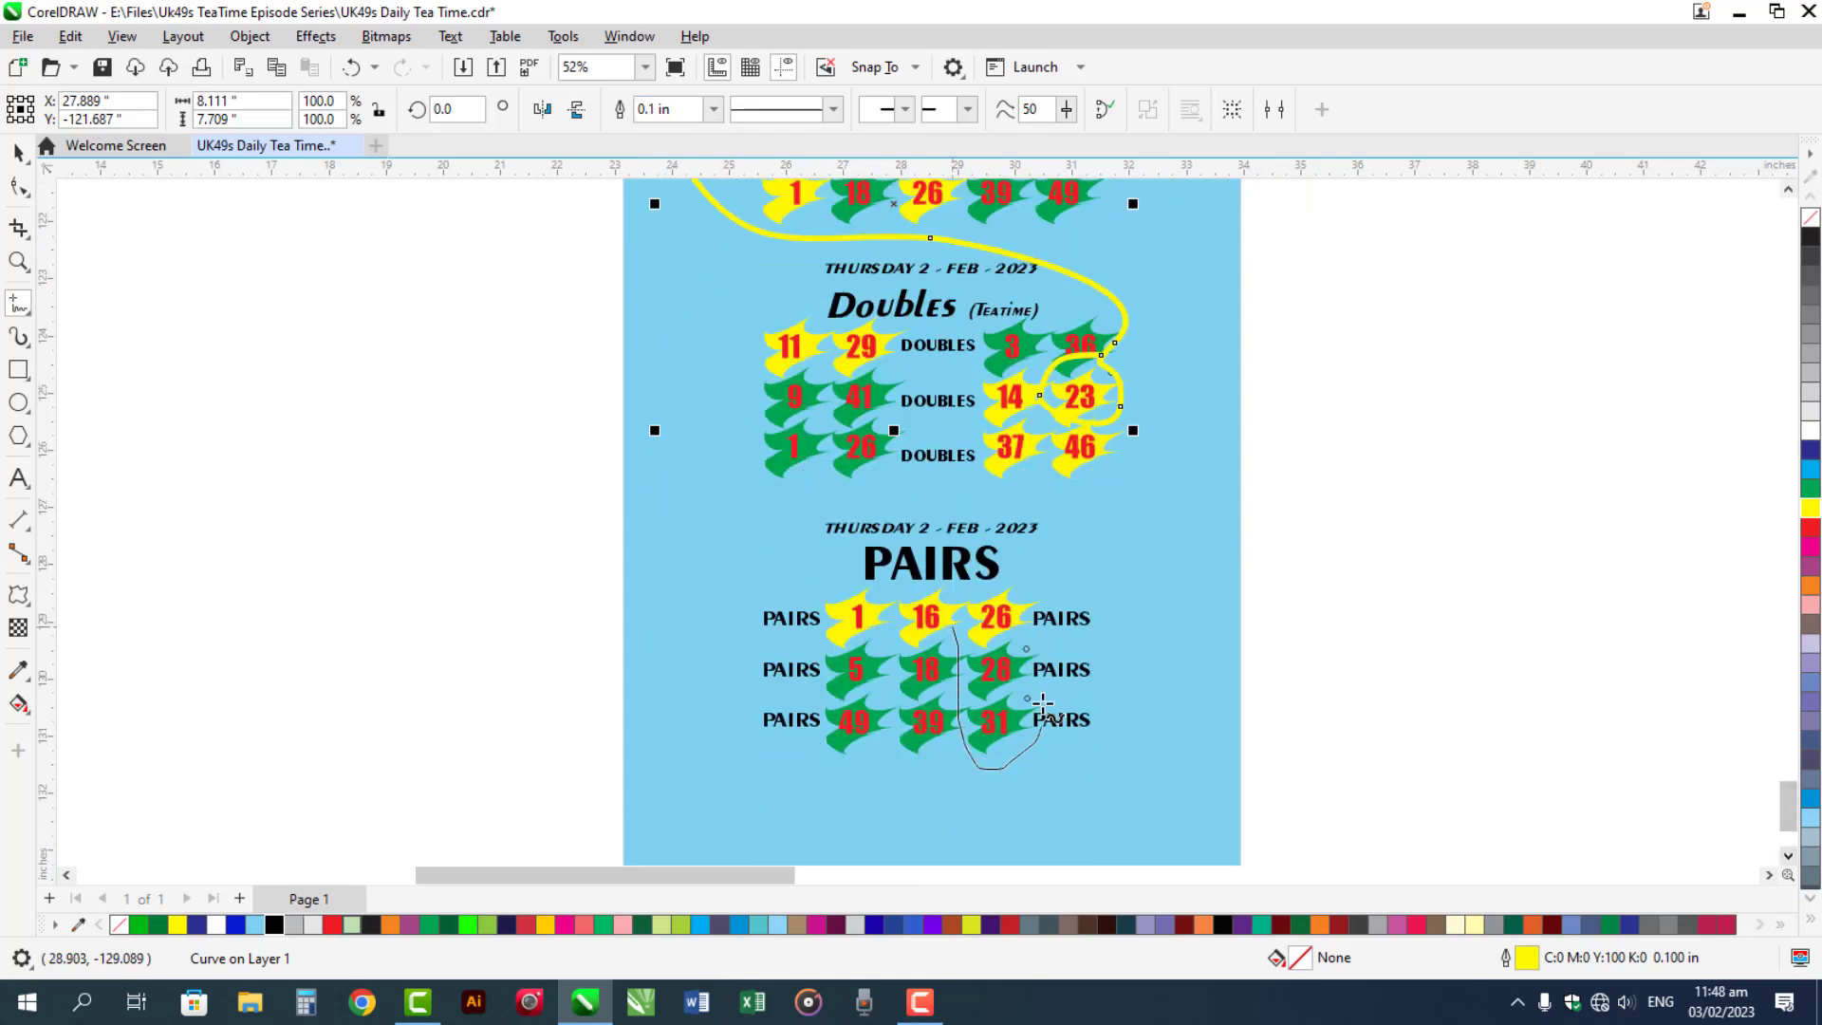
{"action": "mouse_move", "coordinate": [1000, 647]}
{"action": "left_mouse_down"}
{"action": "mouse_move", "coordinate": [974, 603]}
{"action": "mouse_move", "coordinate": [997, 585]}
{"action": "mouse_move", "coordinate": [1002, 526]}
{"action": "mouse_move", "coordinate": [931, 500]}
{"action": "mouse_move", "coordinate": [805, 494]}
{"action": "mouse_move", "coordinate": [722, 456]}
{"action": "mouse_move", "coordinate": [667, 261]}
{"action": "left_mouse_up"}
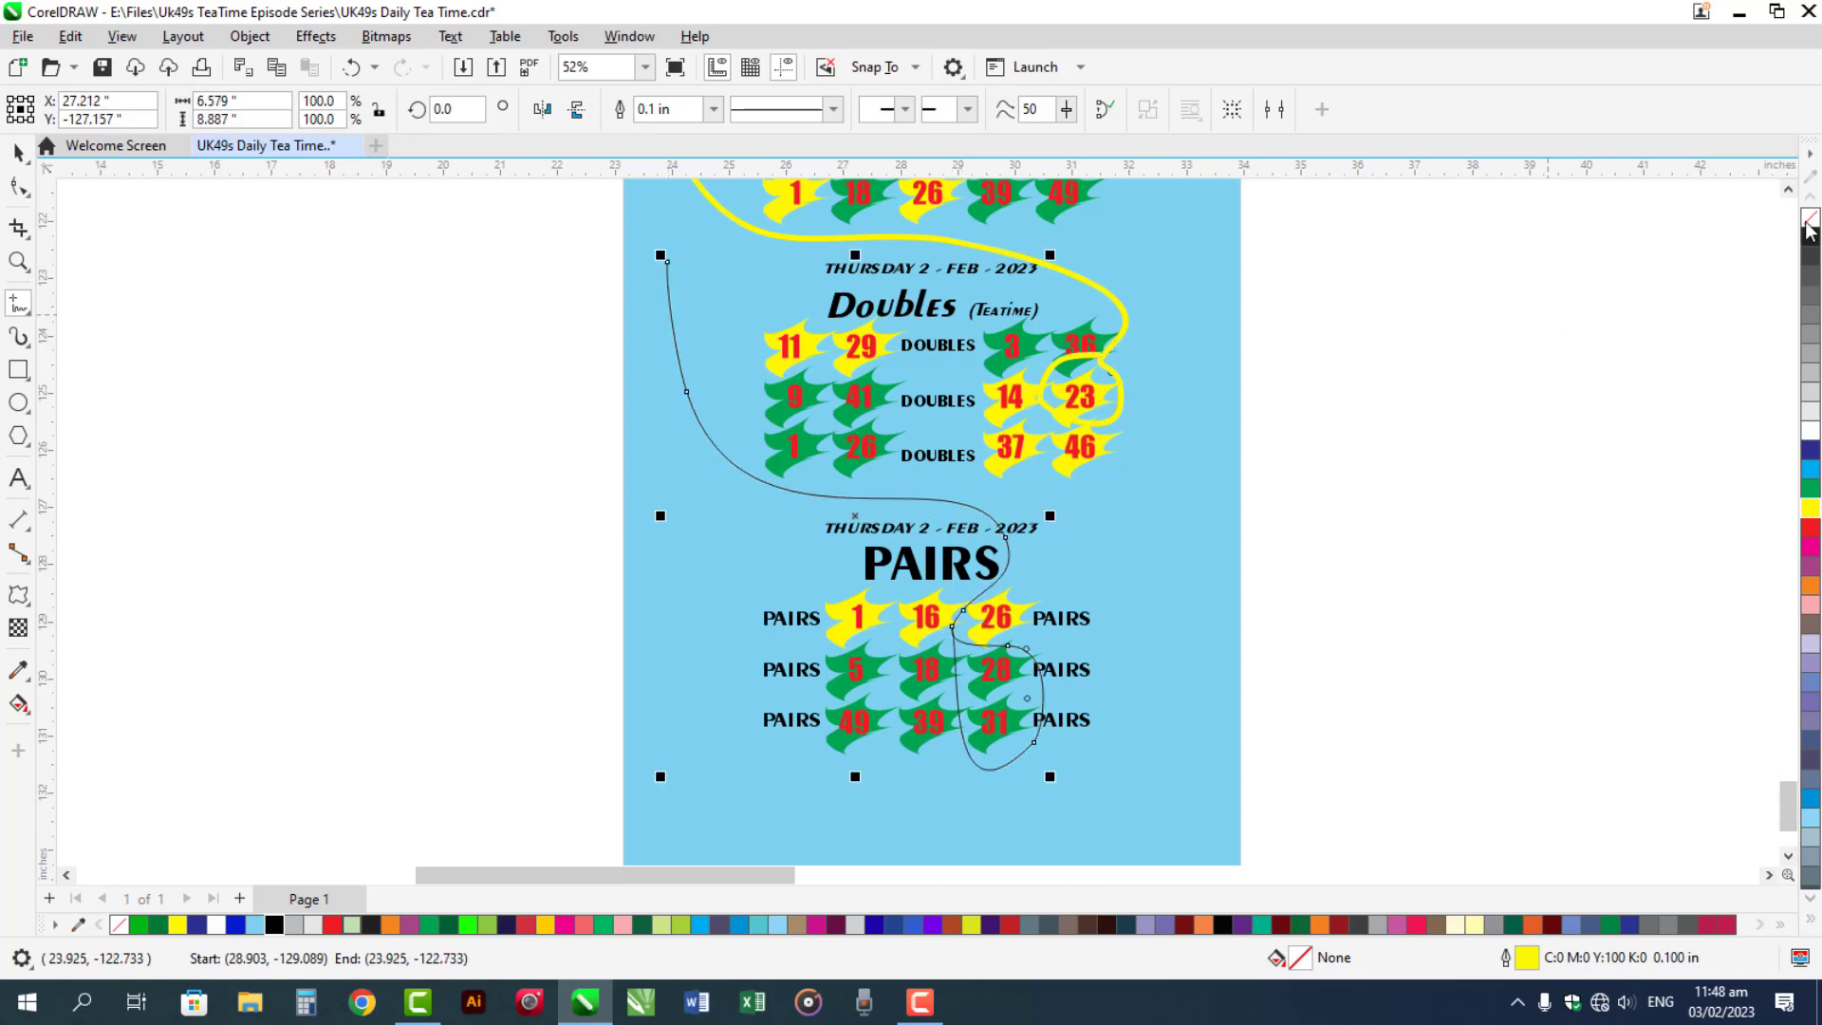
{"action": "scroll", "coordinate": [1199, 311], "scroll_direction": "down", "scroll_amount": 1}
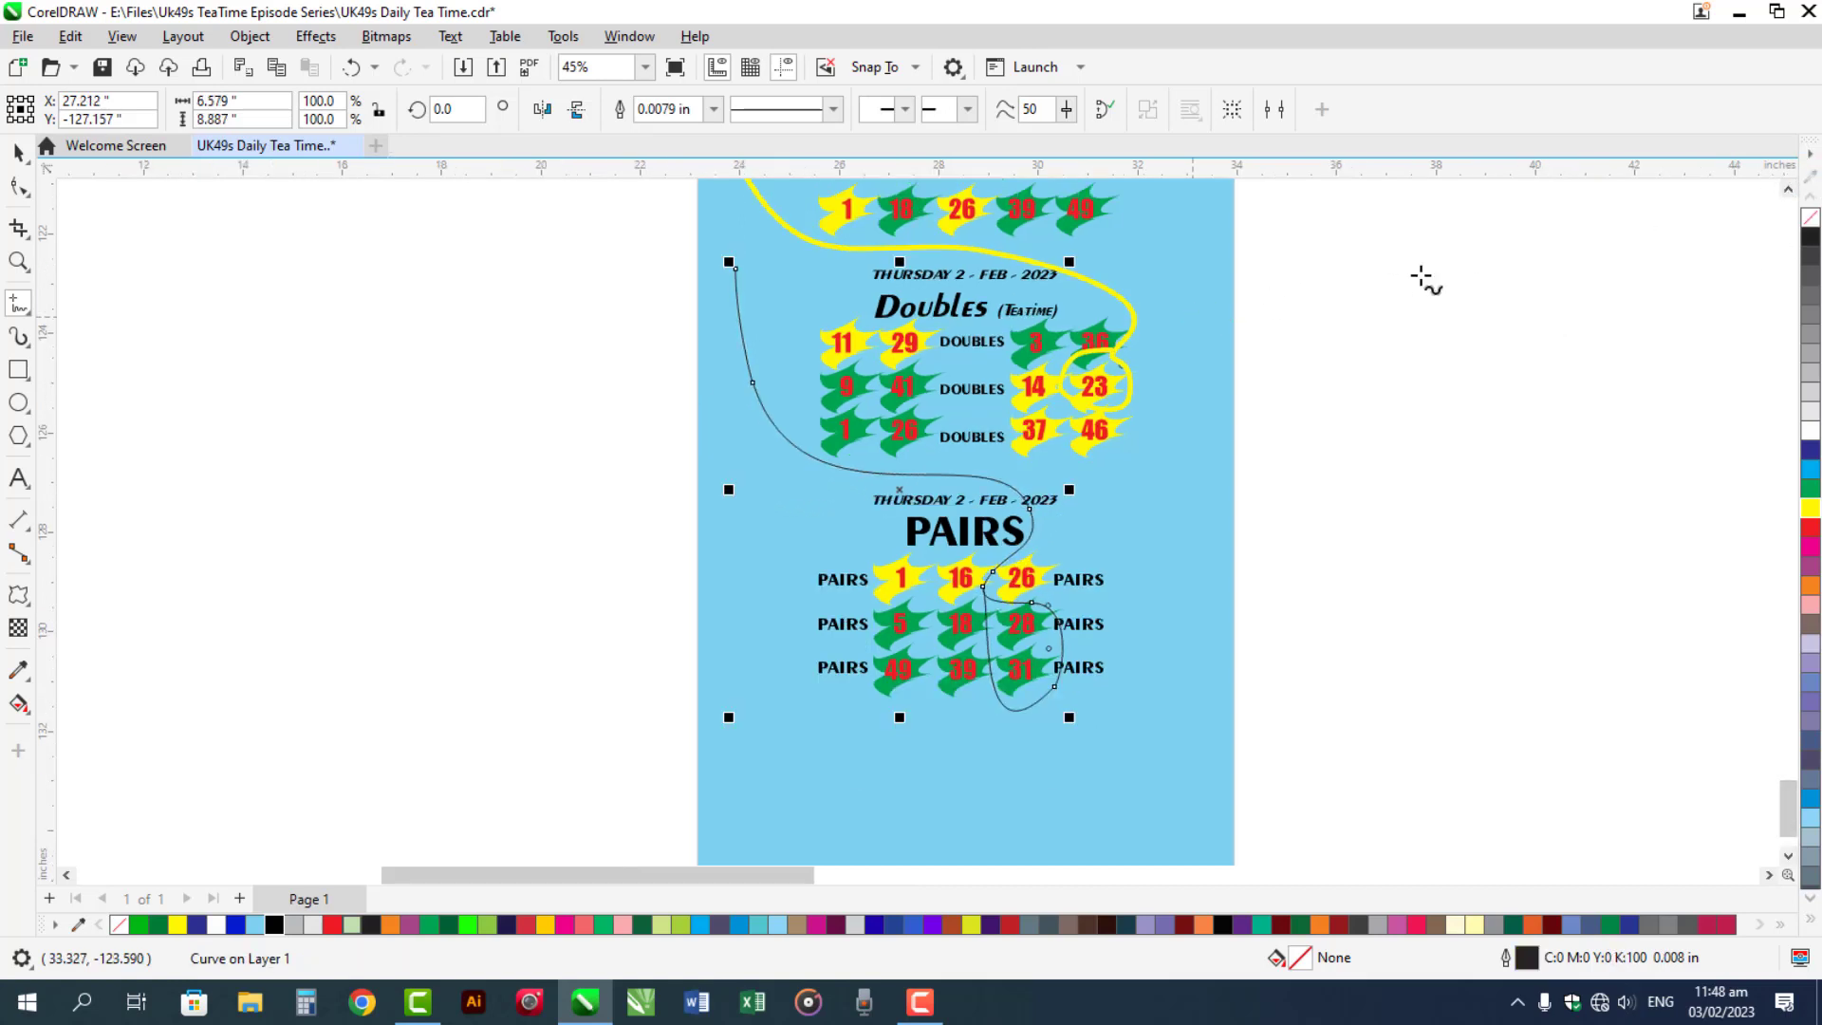
{"action": "scroll", "coordinate": [1781, 194], "scroll_direction": "up", "scroll_amount": 2}
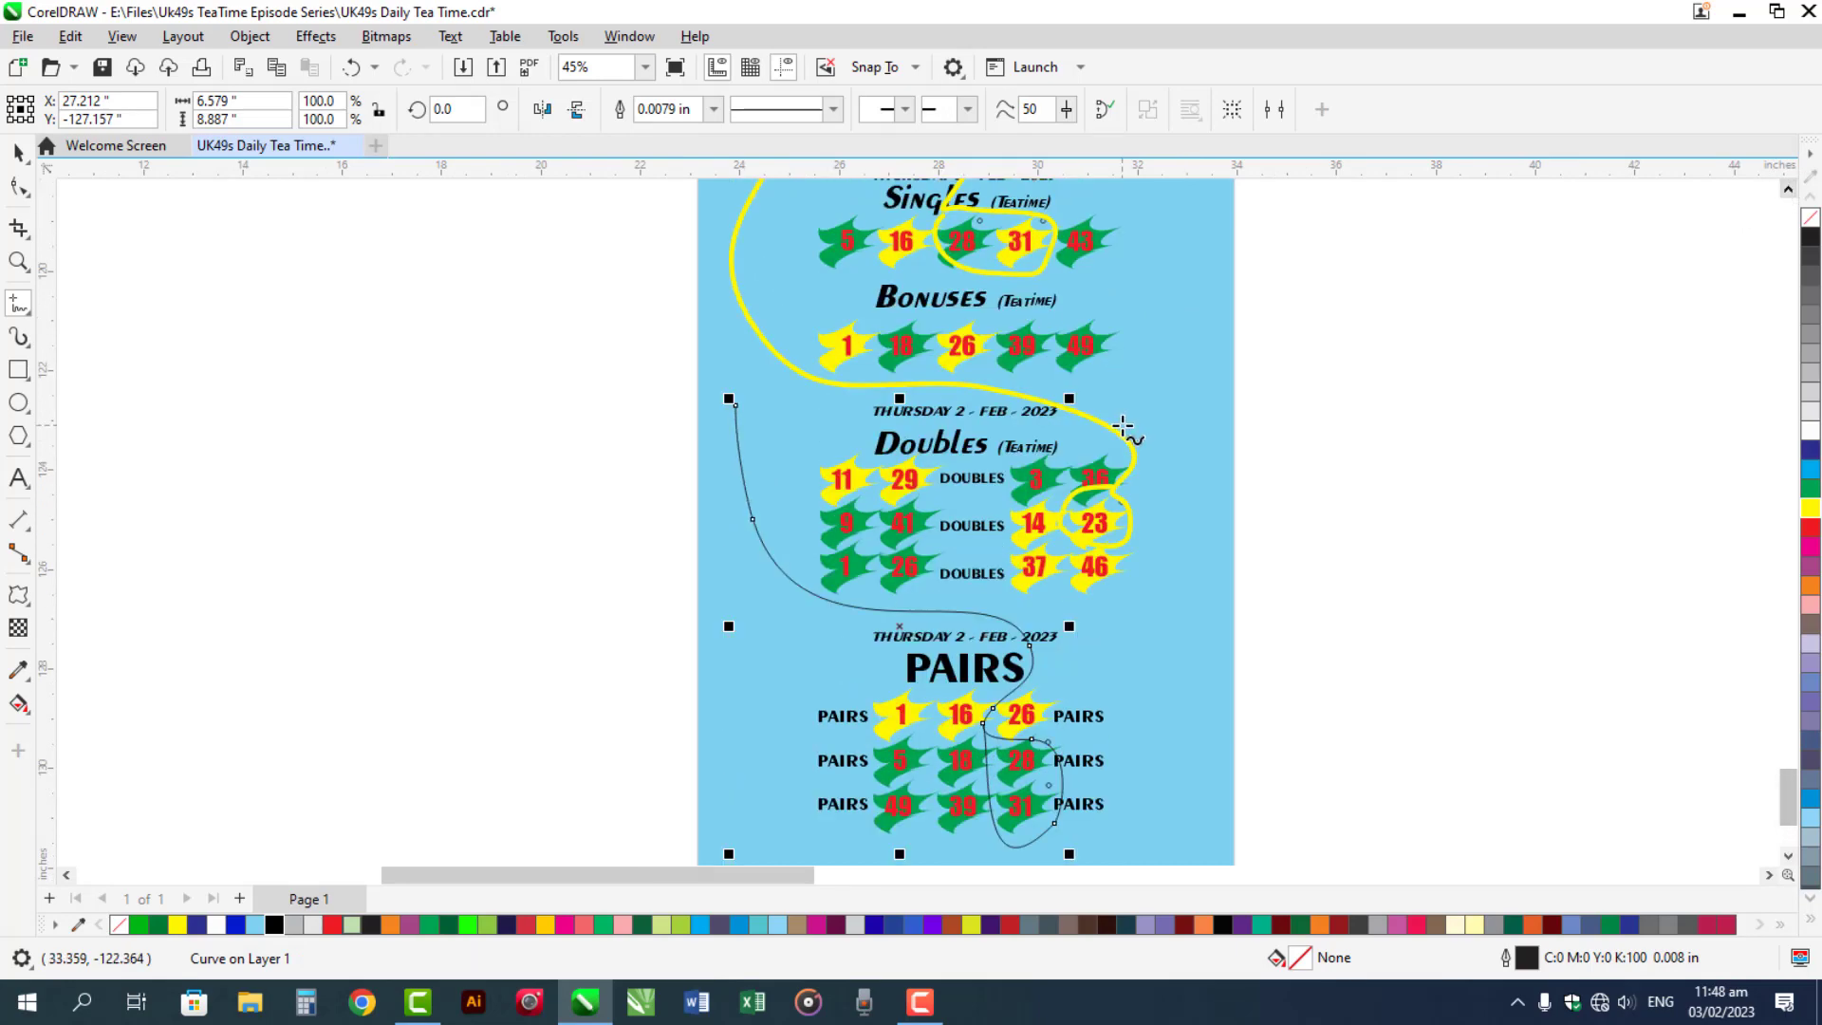
{"action": "scroll", "coordinate": [1123, 427], "scroll_direction": "down", "scroll_amount": 1}
{"action": "left_click", "coordinate": [1788, 191]}
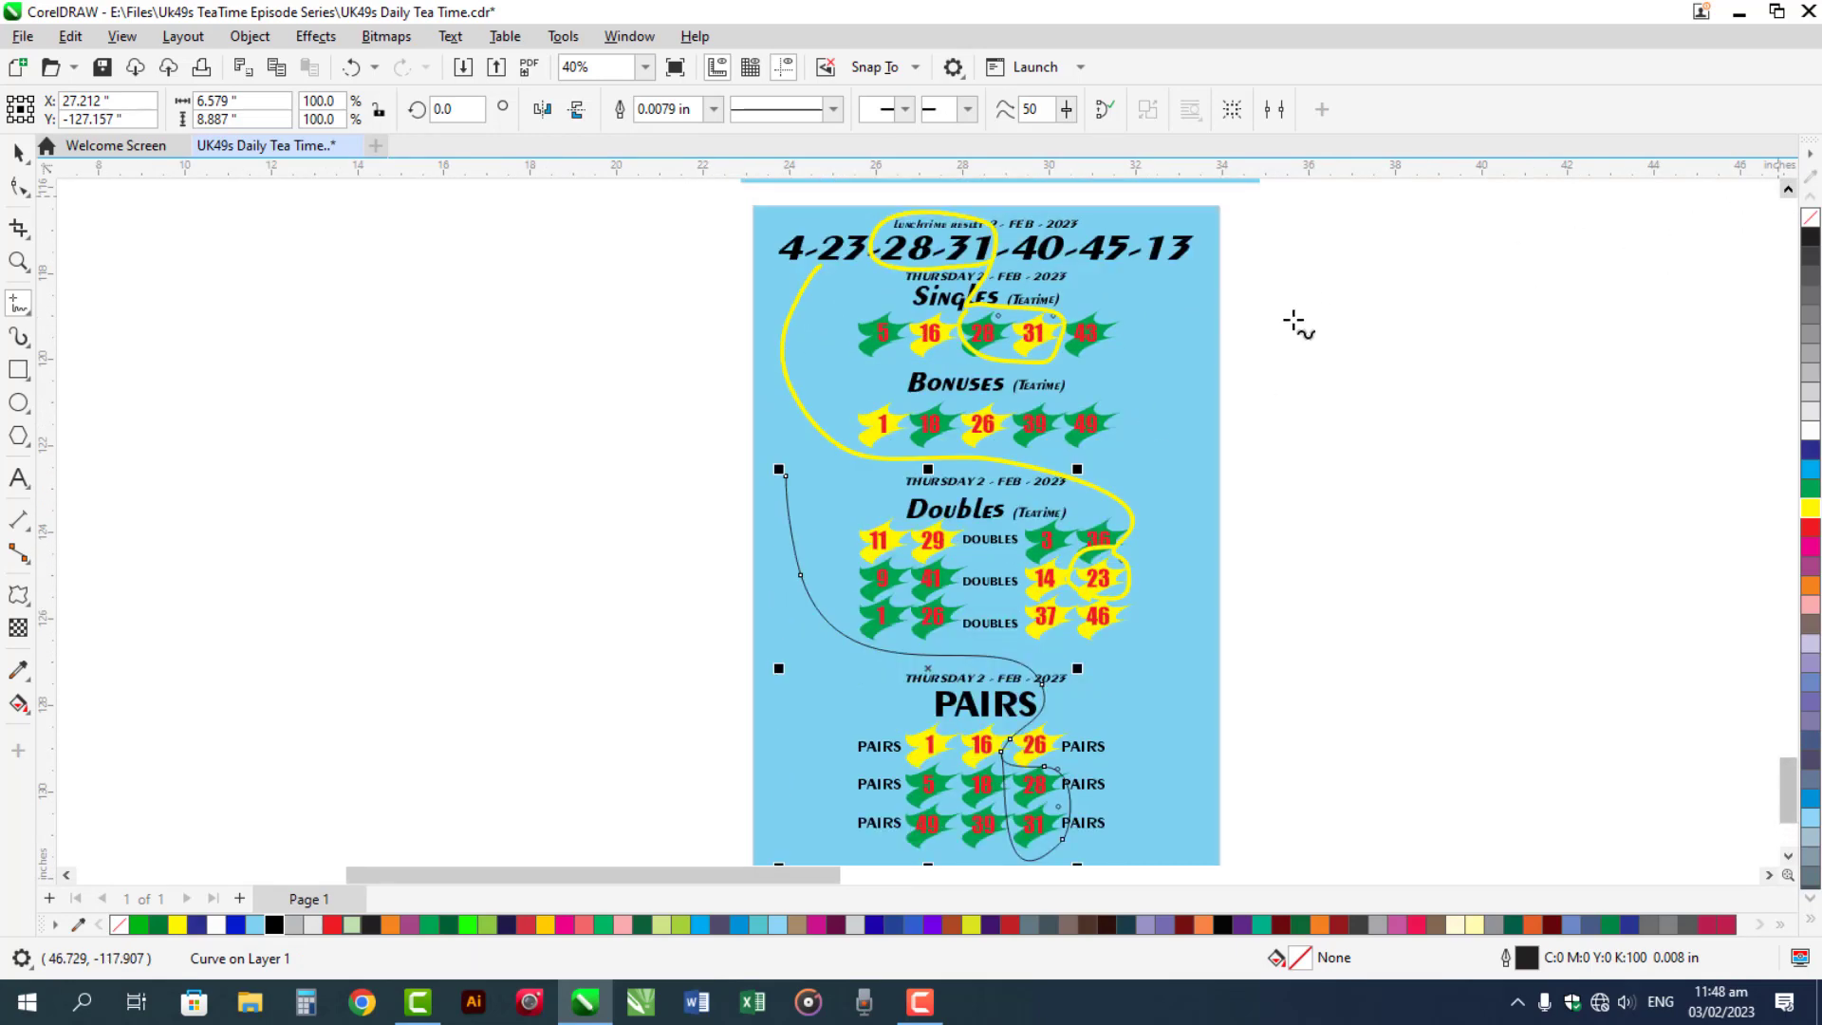
{"action": "mouse_move", "coordinate": [784, 472]}
{"action": "left_mouse_down"}
{"action": "mouse_move", "coordinate": [878, 221]}
{"action": "mouse_move", "coordinate": [983, 233]}
{"action": "mouse_move", "coordinate": [980, 265]}
{"action": "mouse_move", "coordinate": [859, 273]}
{"action": "left_mouse_up"}
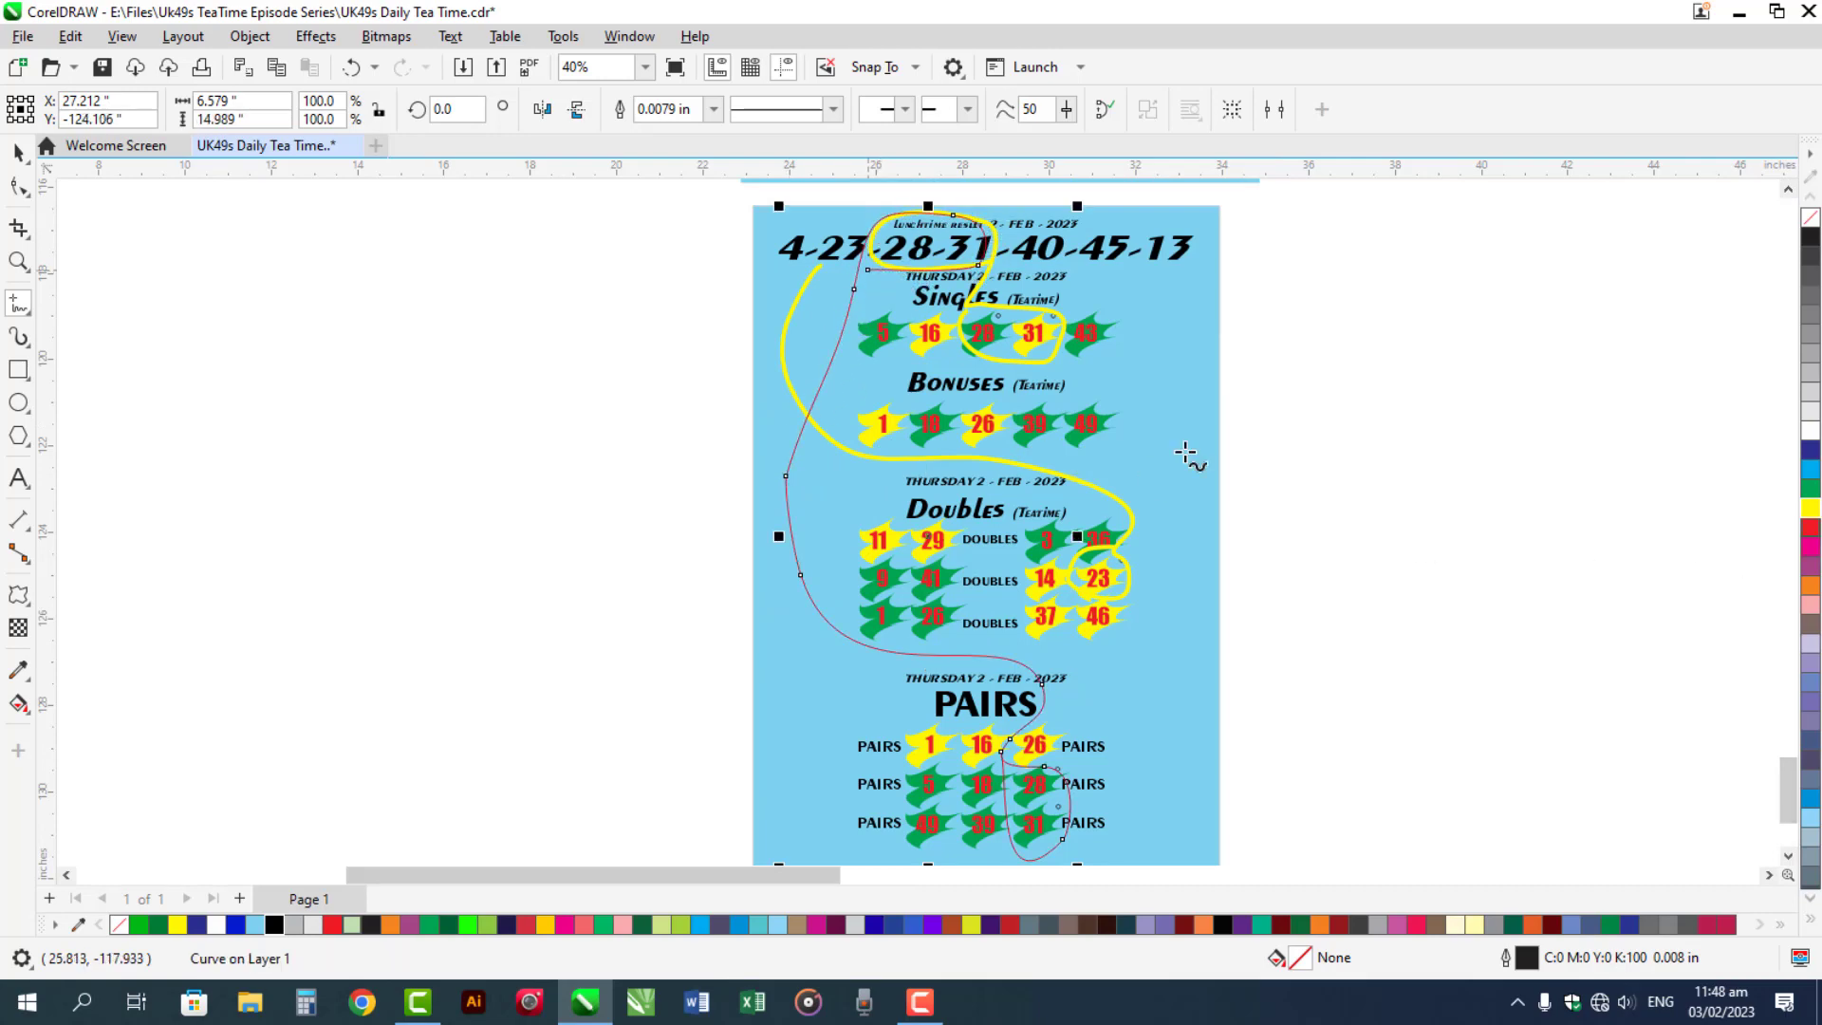
Set the red curve's outline width to 0.1 in and deselect it
{"action": "left_click", "coordinate": [713, 109]}
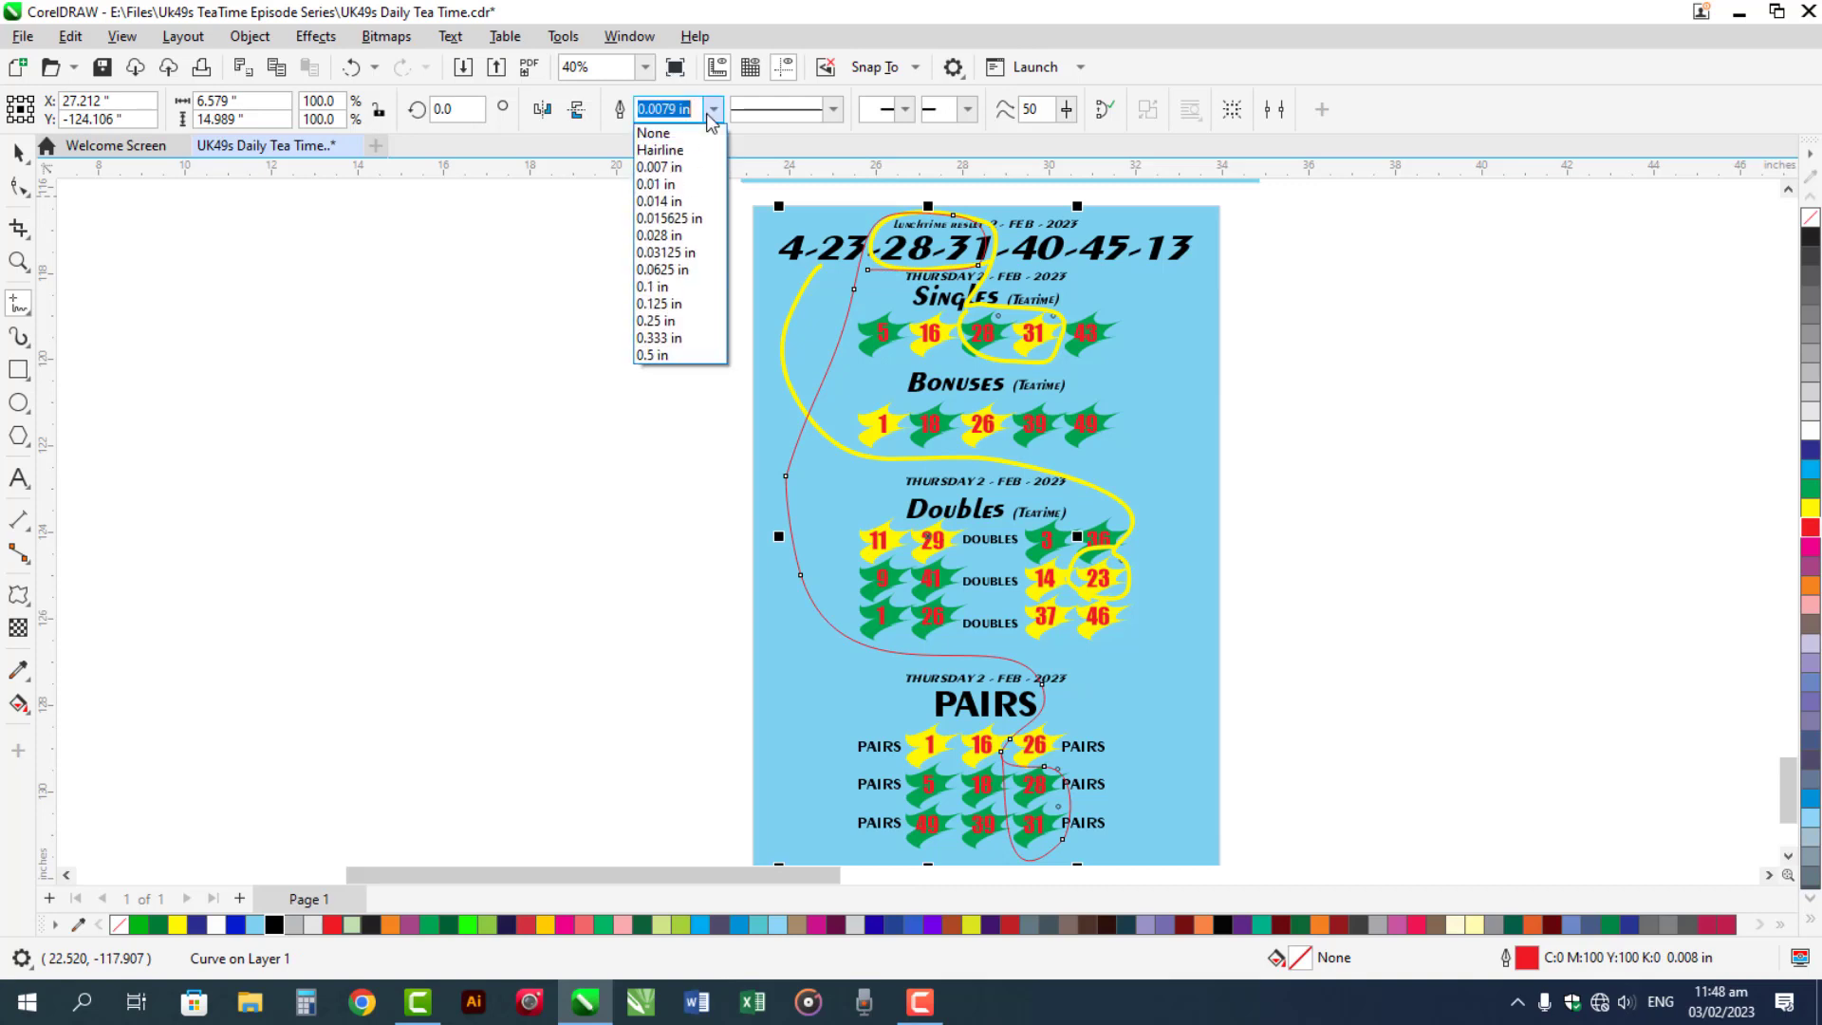
{"action": "left_click", "coordinate": [685, 300]}
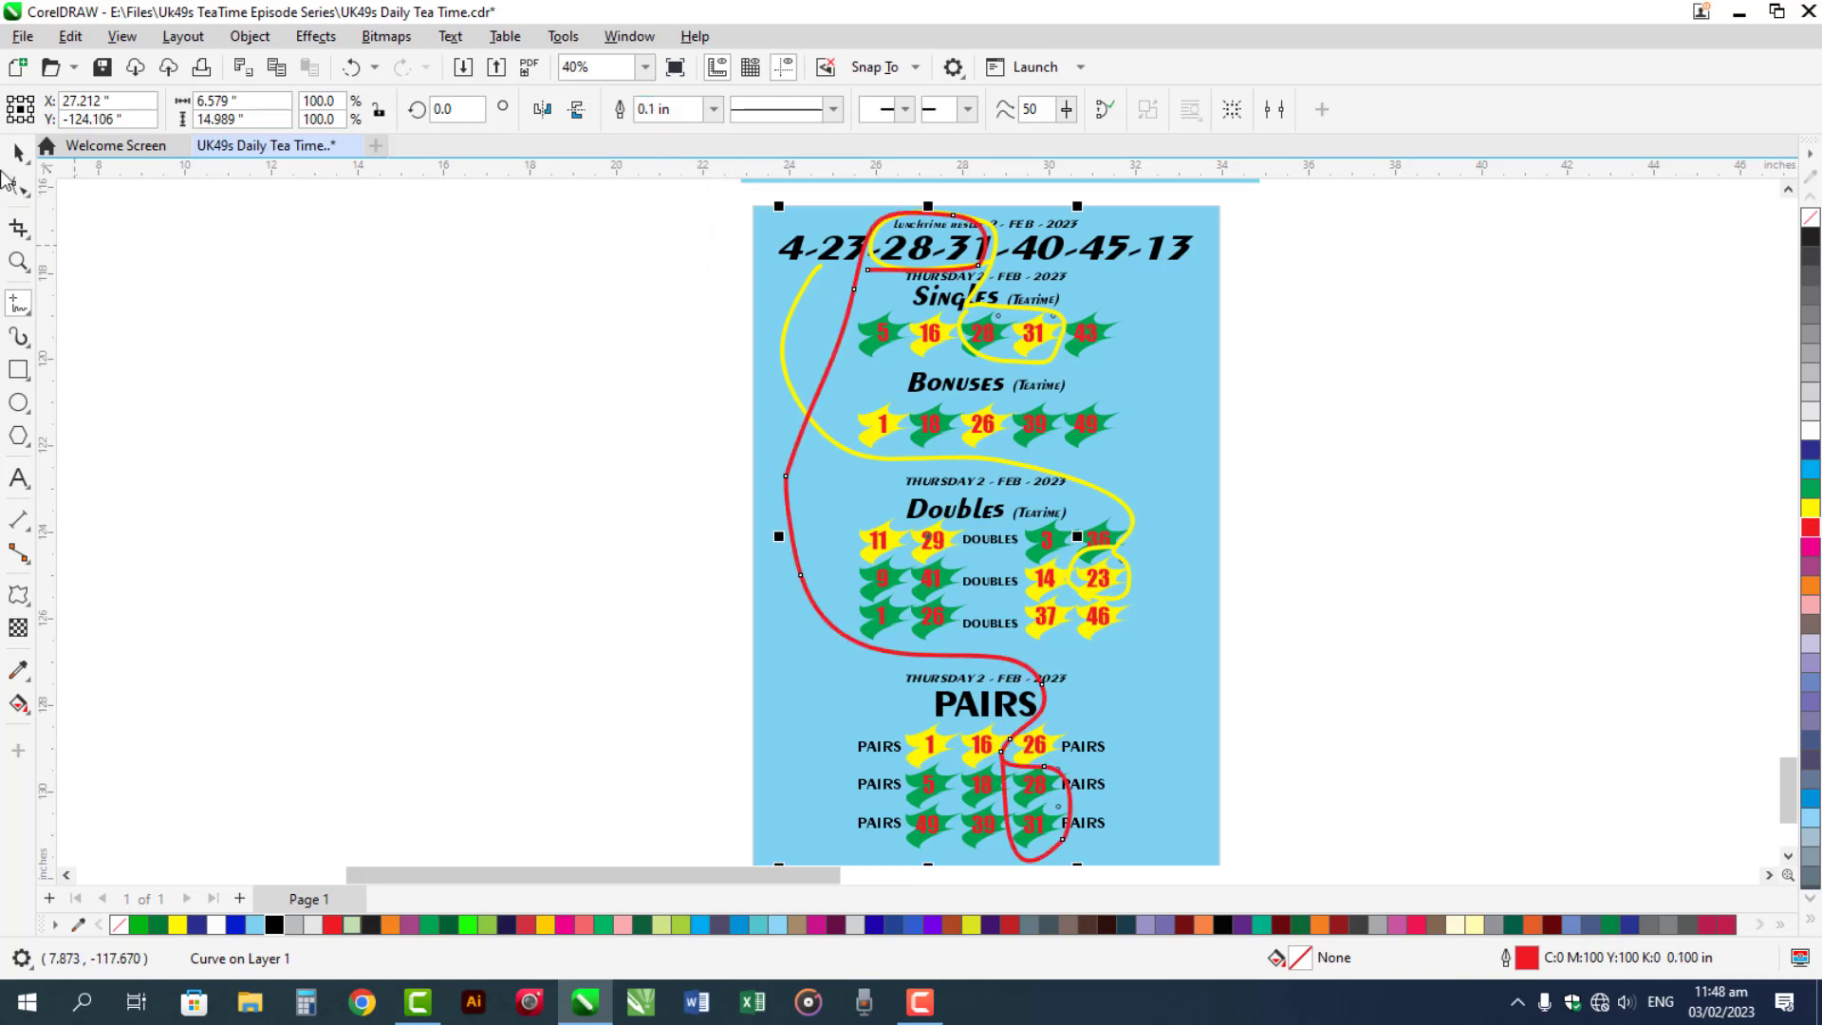
{"action": "left_click", "coordinate": [18, 152]}
{"action": "left_click", "coordinate": [542, 501]}
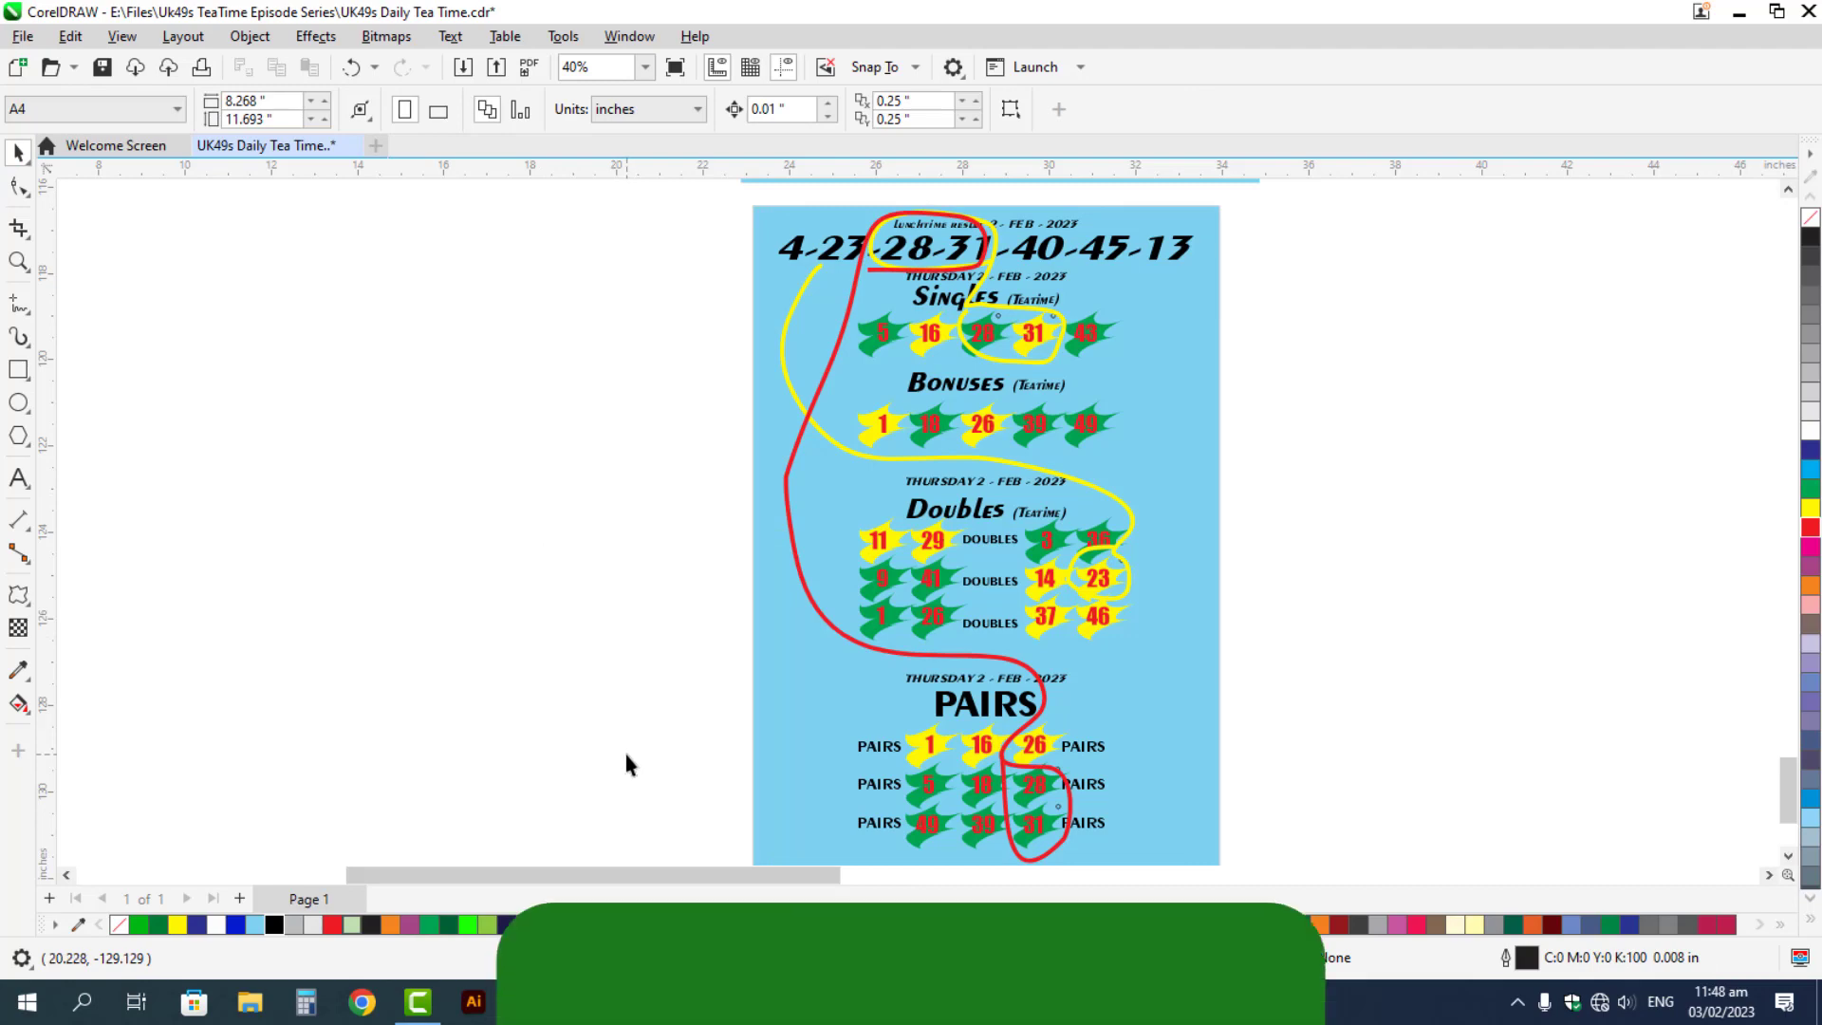
On the green 3 Feb template, change the first Singles number to 7 and centre it on its yellow star
{"action": "left_click_drag", "start_coordinate": [64, 875], "coordinate": [64, 875]}
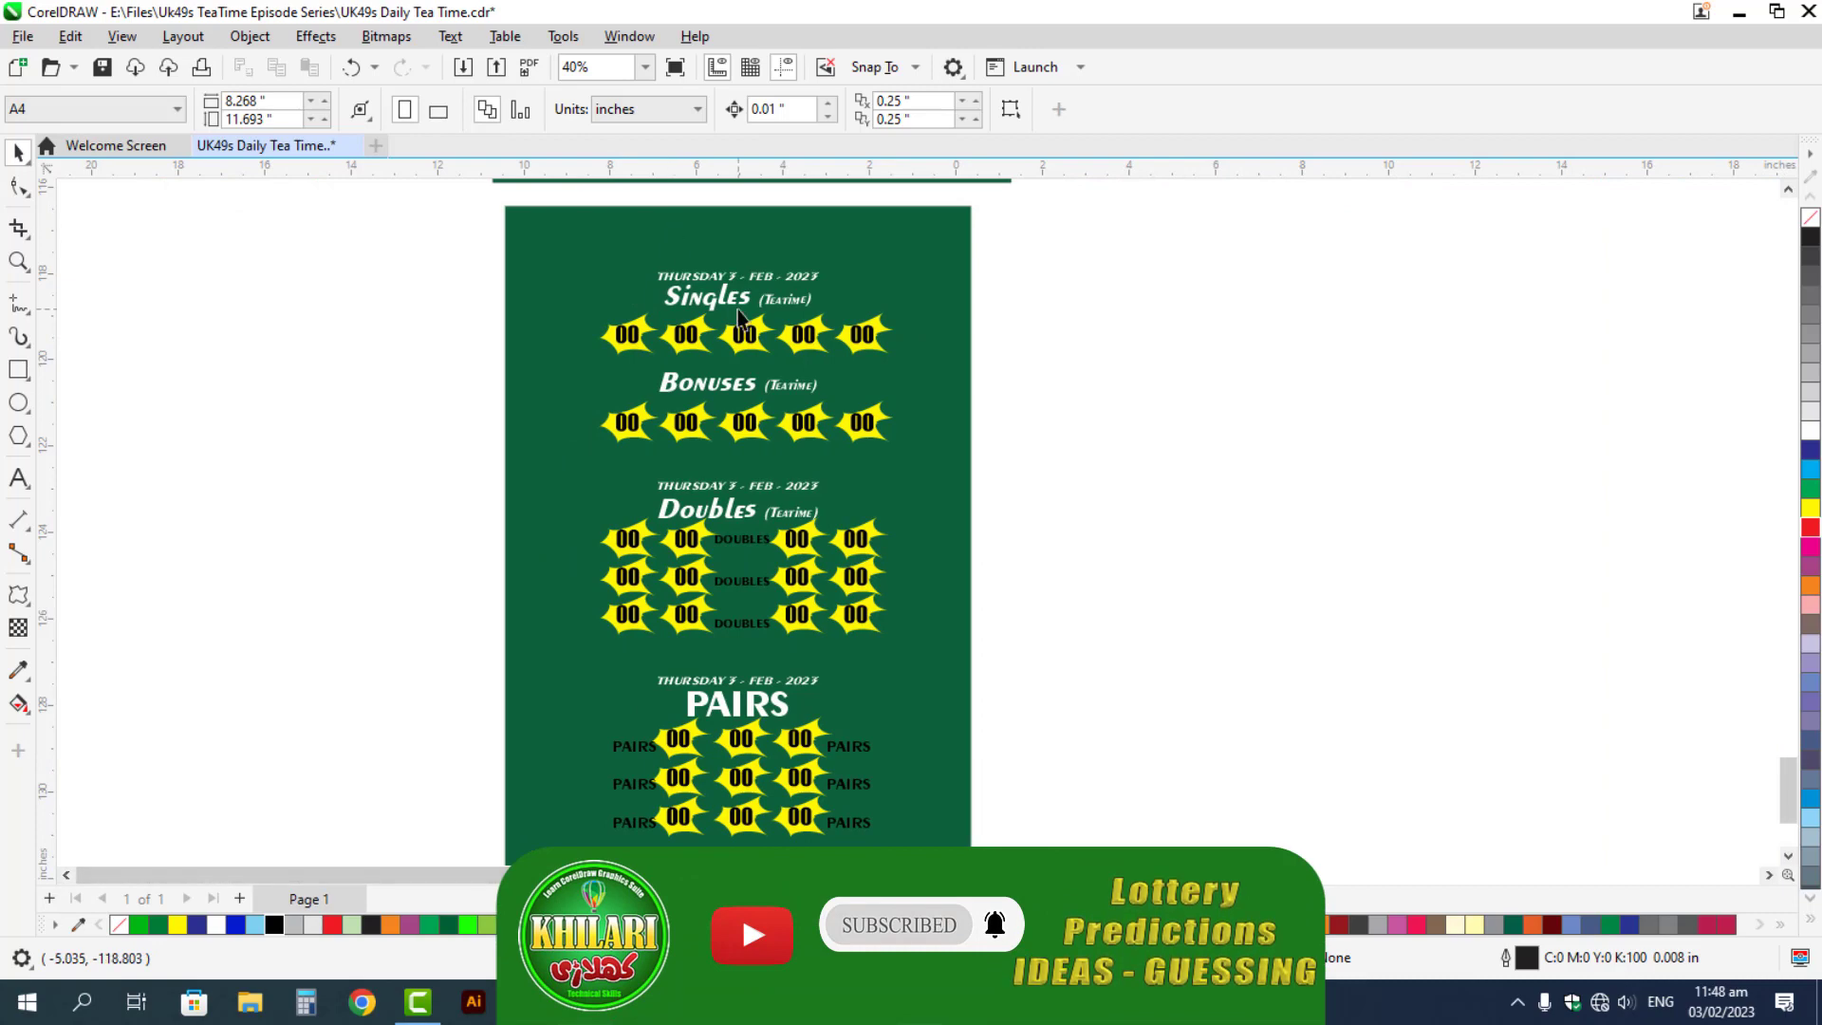
{"action": "scroll", "coordinate": [723, 294], "scroll_direction": "up", "scroll_amount": 5}
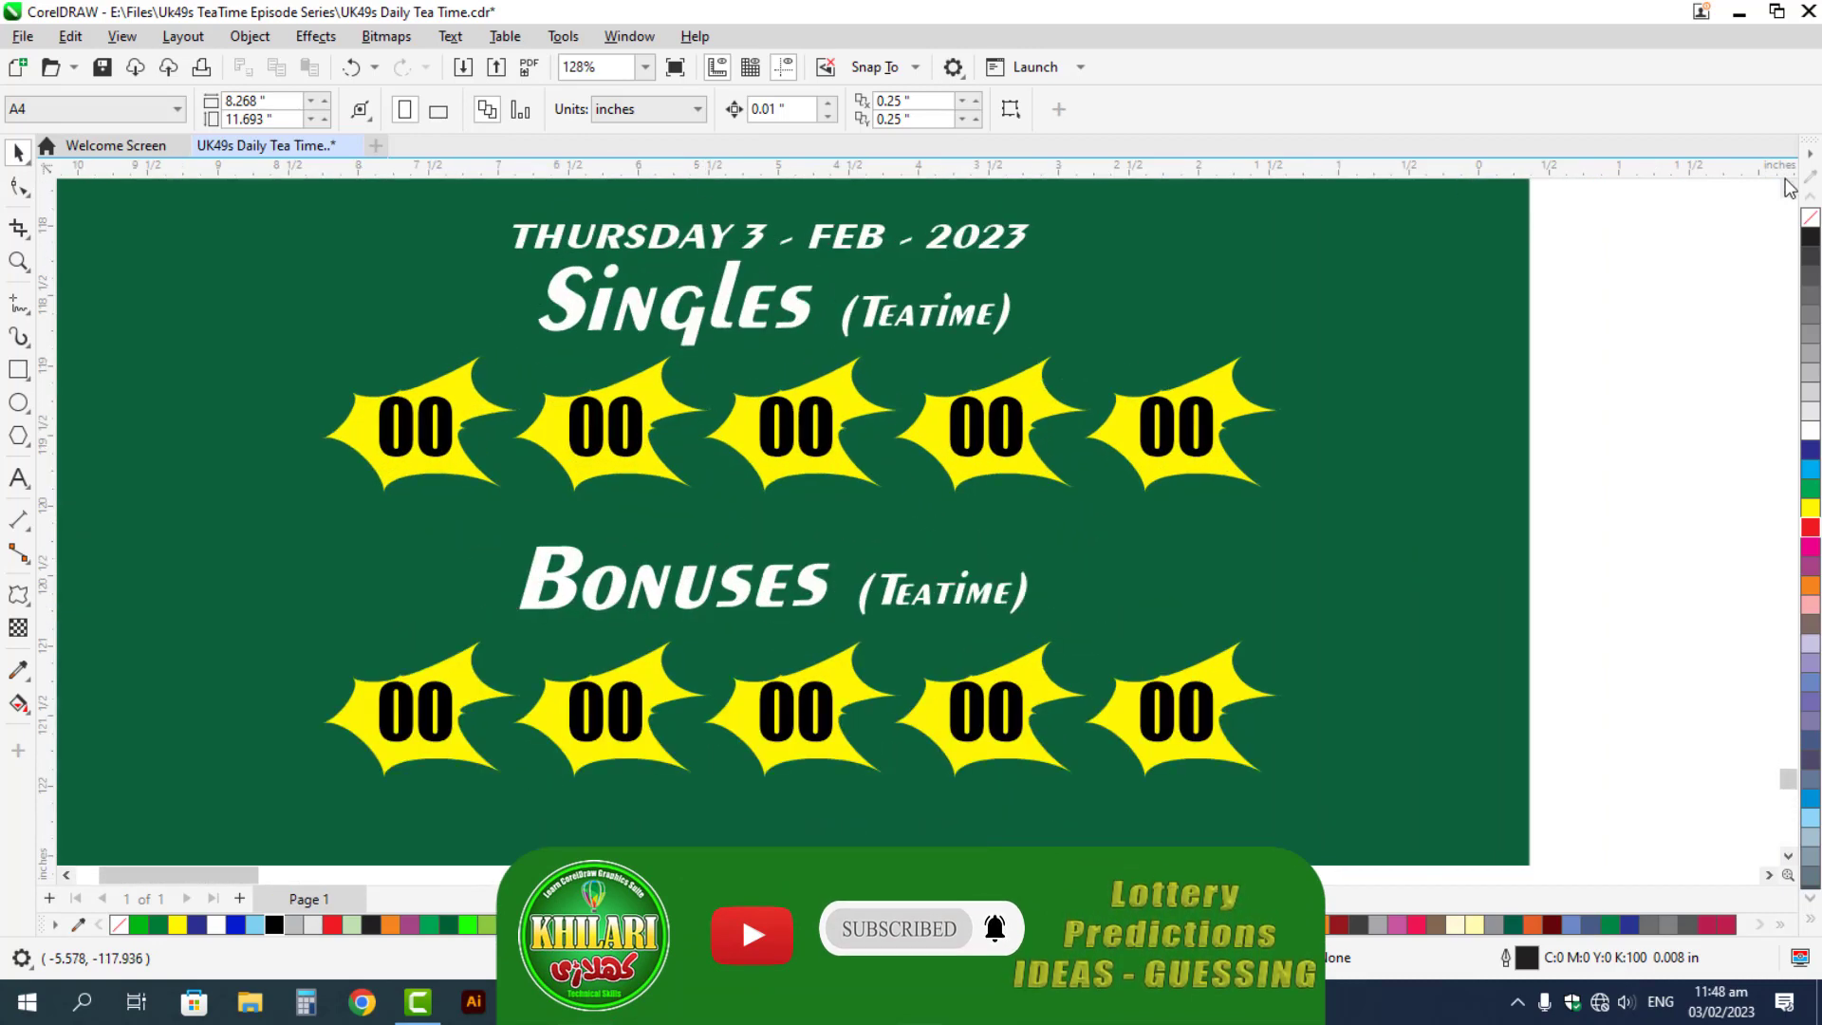
{"action": "scroll", "coordinate": [343, 423], "scroll_direction": "up", "scroll_amount": 3}
{"action": "scroll", "coordinate": [342, 419], "scroll_direction": "up", "scroll_amount": 1}
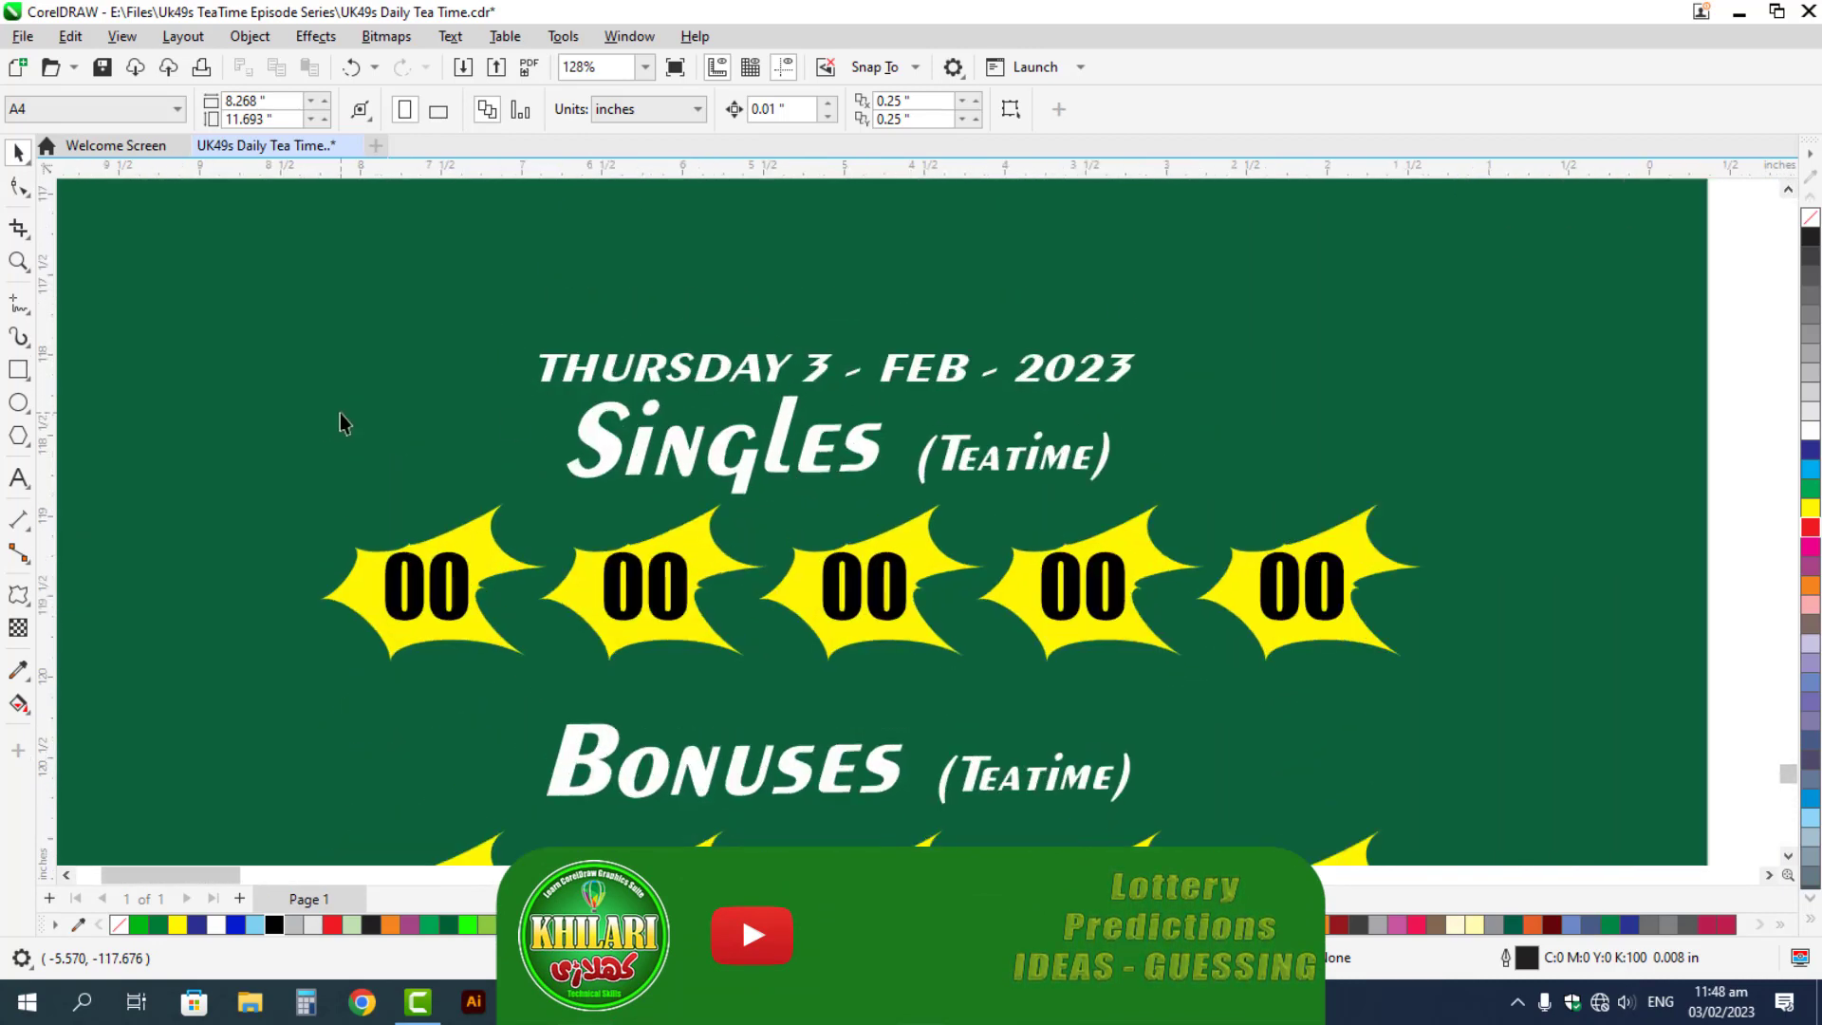
{"action": "scroll", "coordinate": [871, 479], "scroll_direction": "up", "scroll_amount": 1}
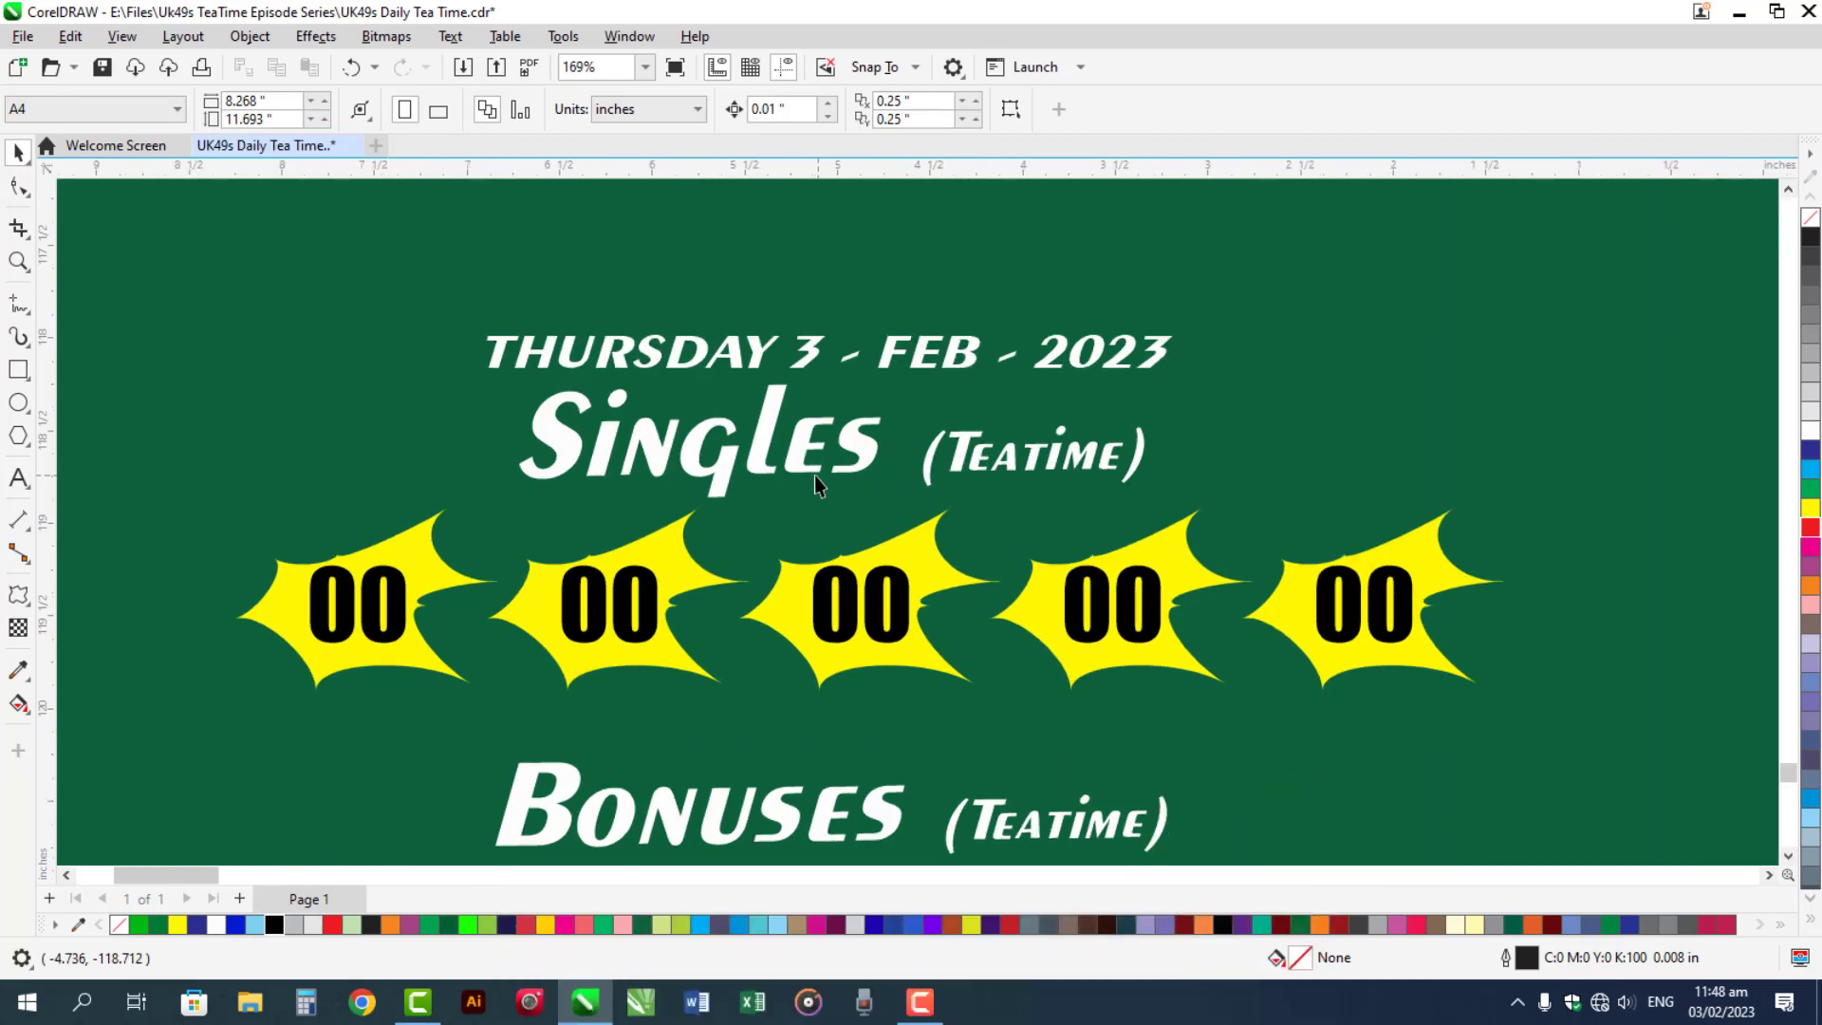
{"action": "scroll", "coordinate": [818, 486], "scroll_direction": "up", "scroll_amount": 1}
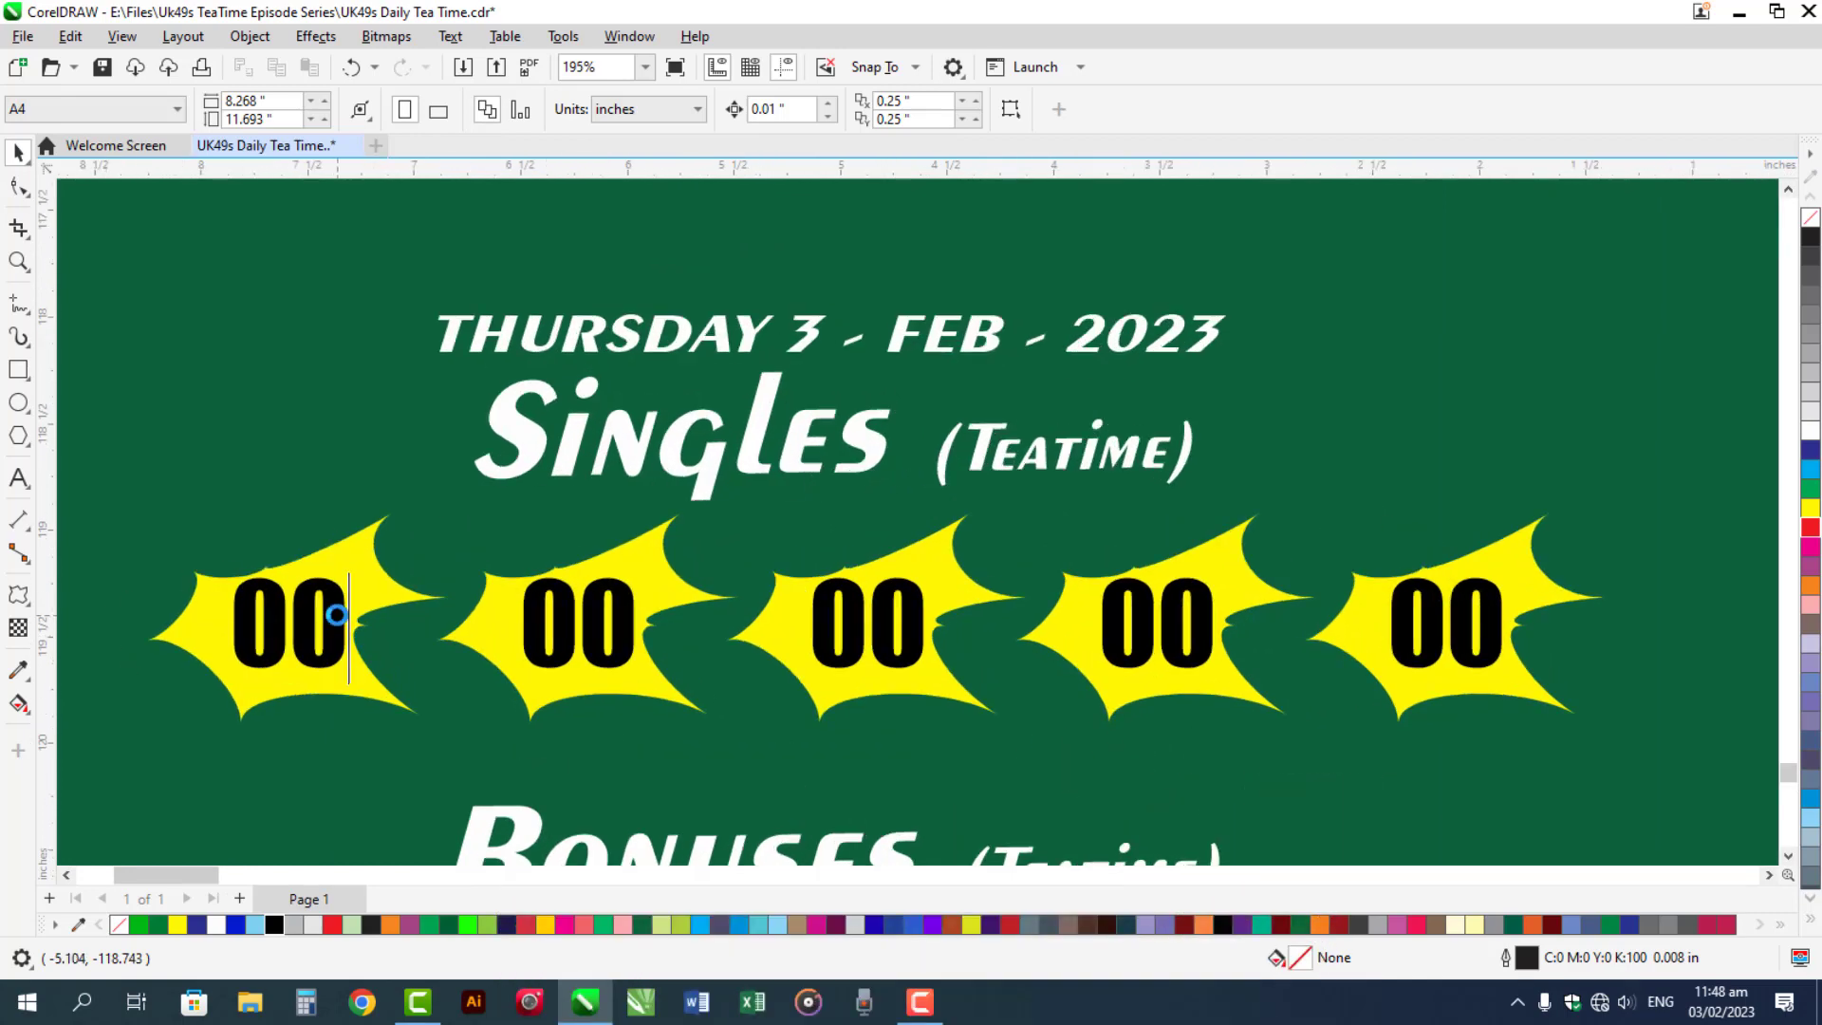
{"action": "left_click", "coordinate": [339, 618]}
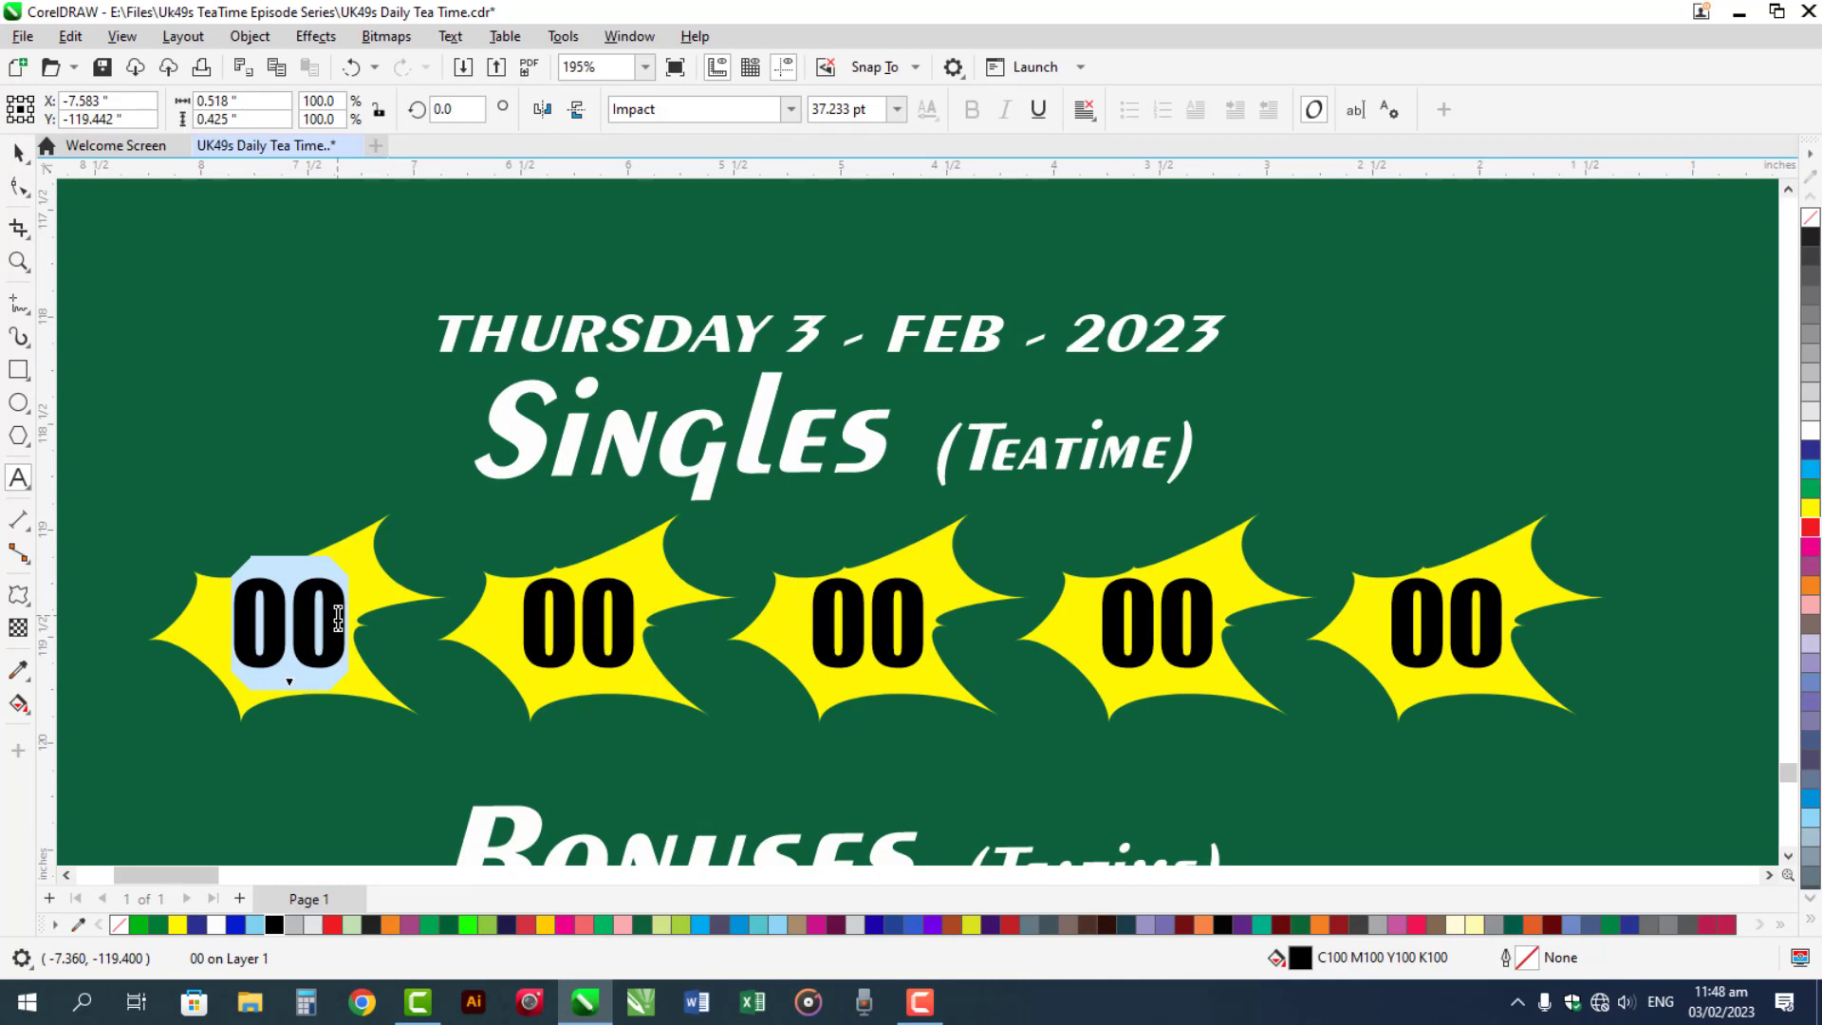
{"action": "key", "text": "ctrl+a"}
{"action": "type", "text": "7"}
{"action": "key", "text": "ctrl+space"}
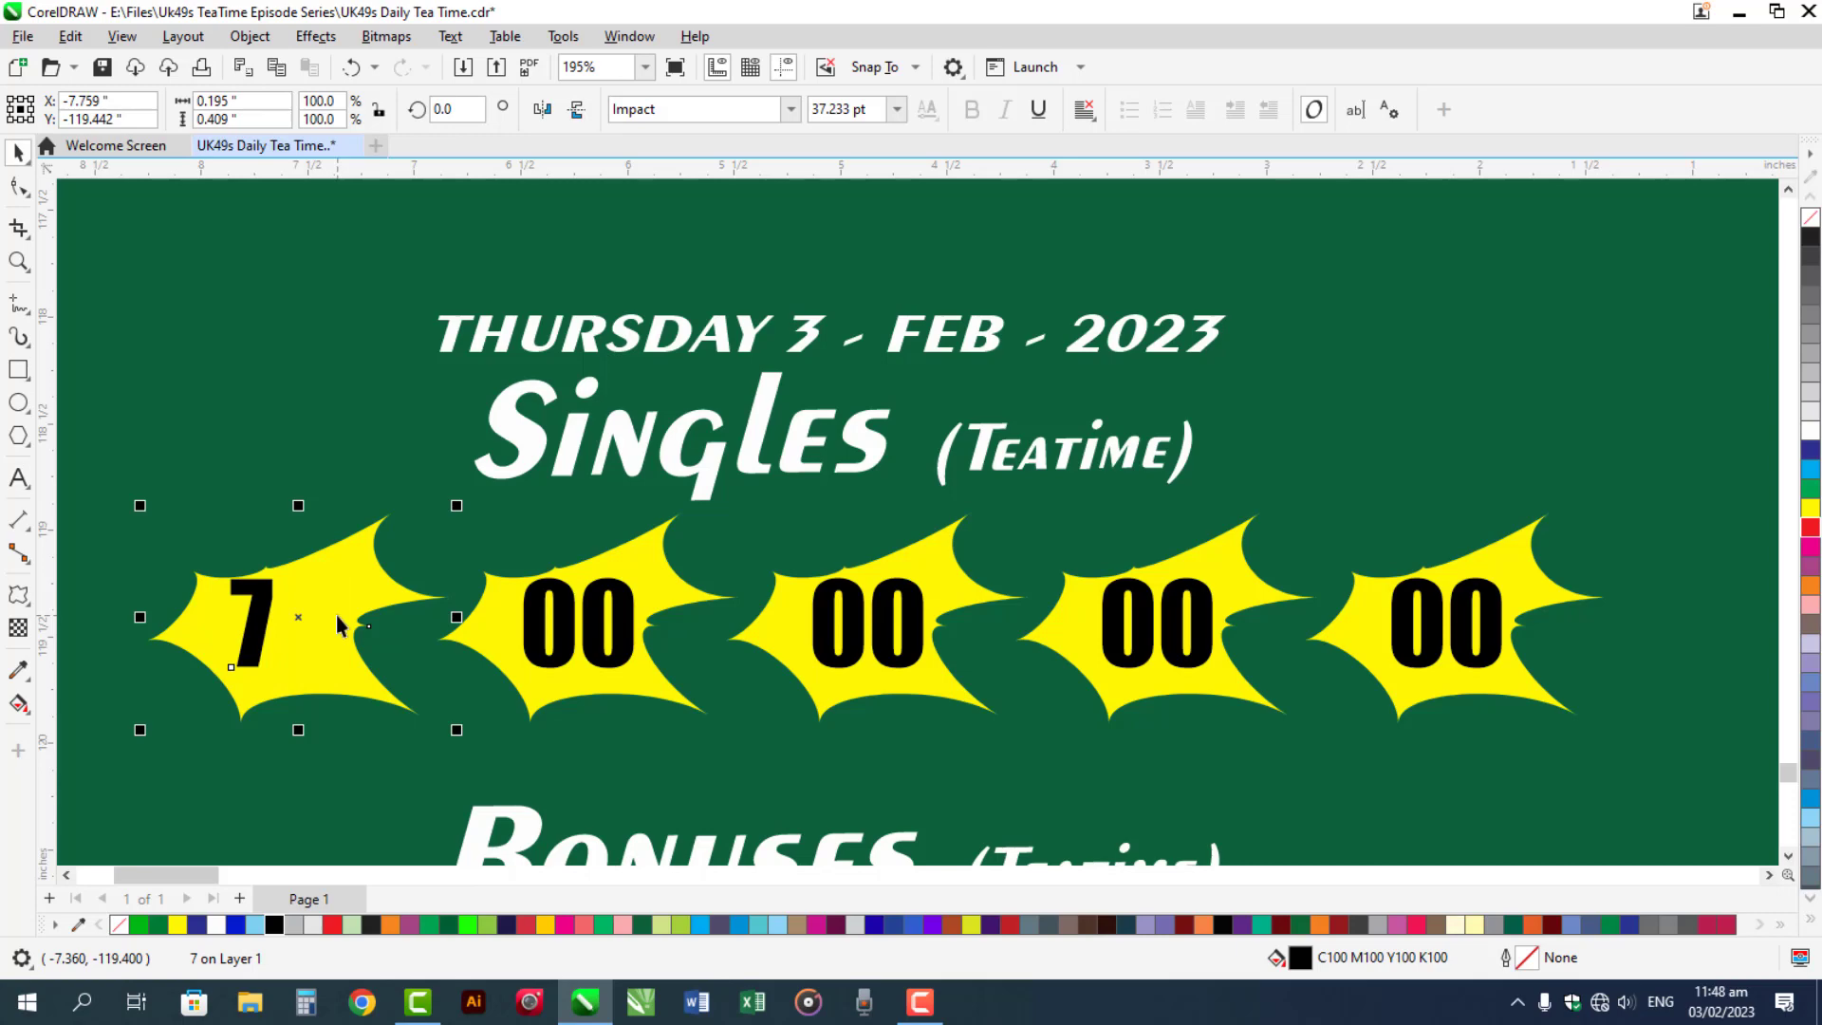
{"action": "left_click", "coordinate": [336, 613], "text": "shift"}
{"action": "key", "text": "e"}
{"action": "key", "text": "c"}
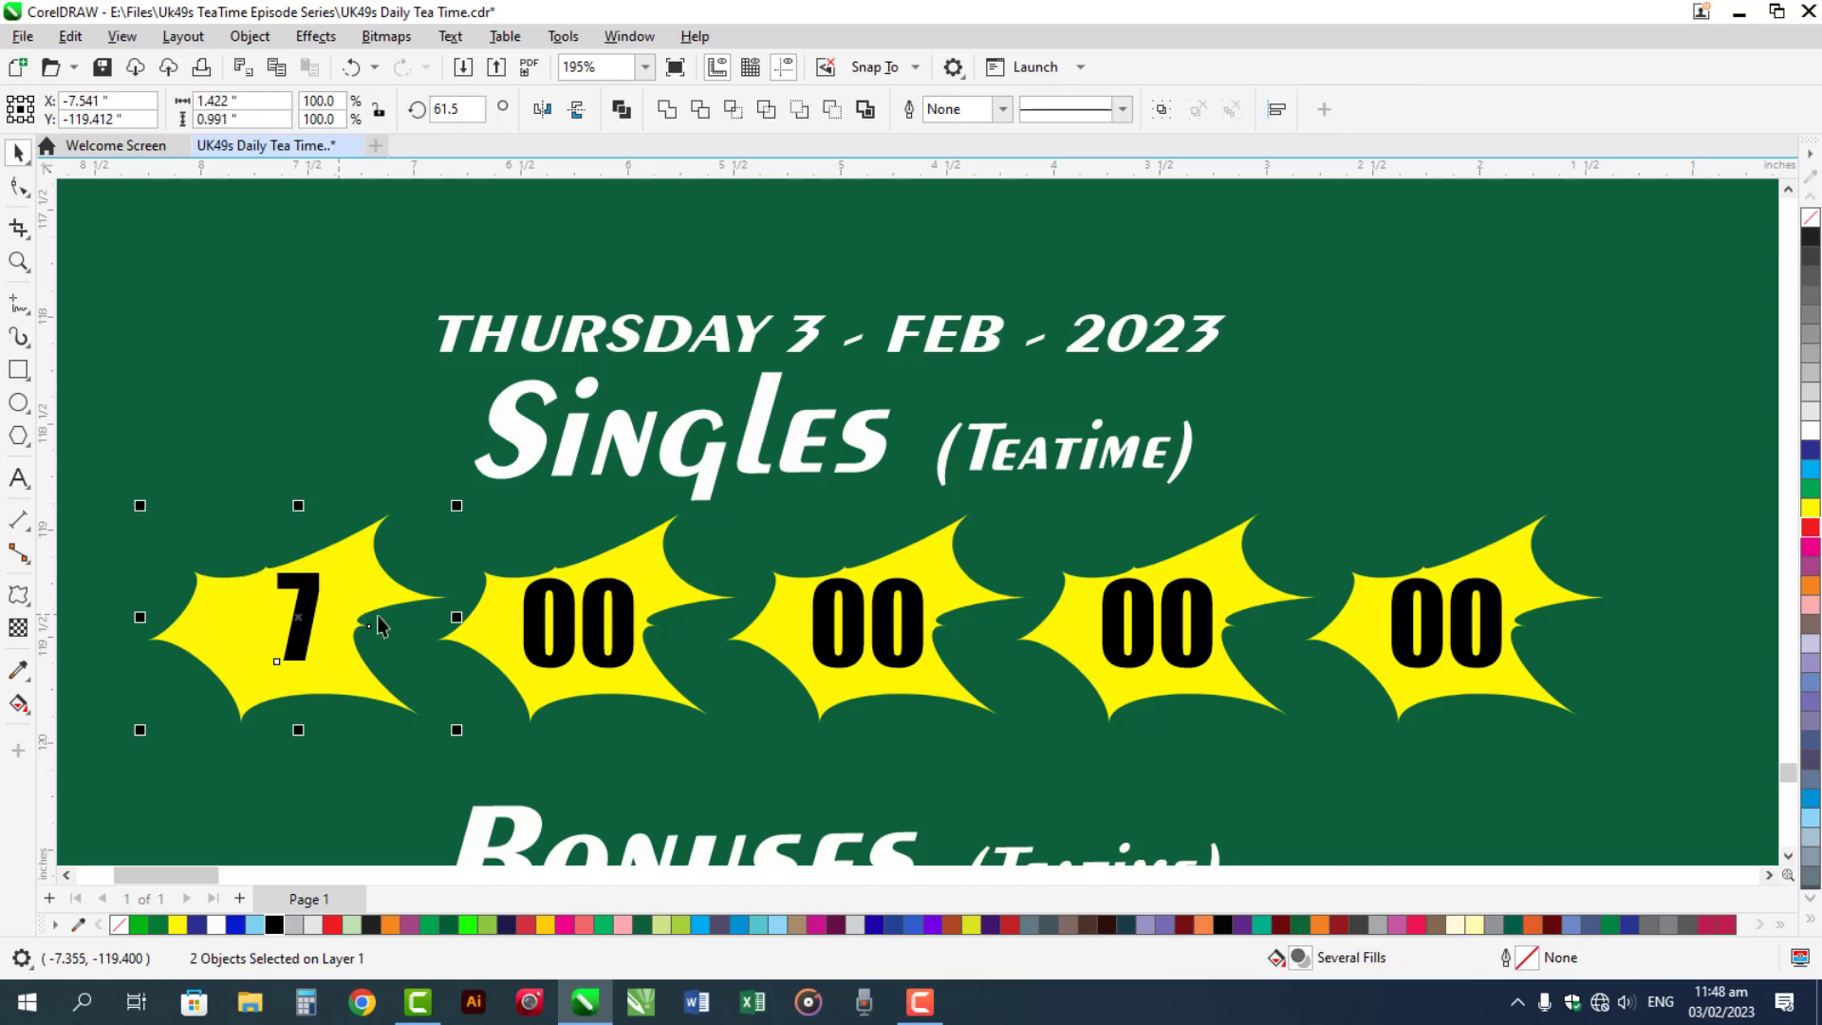
Change the second and third Singles numbers to 18 and 27
{"action": "left_click", "coordinate": [558, 615]}
{"action": "key", "text": "ctrl+a"}
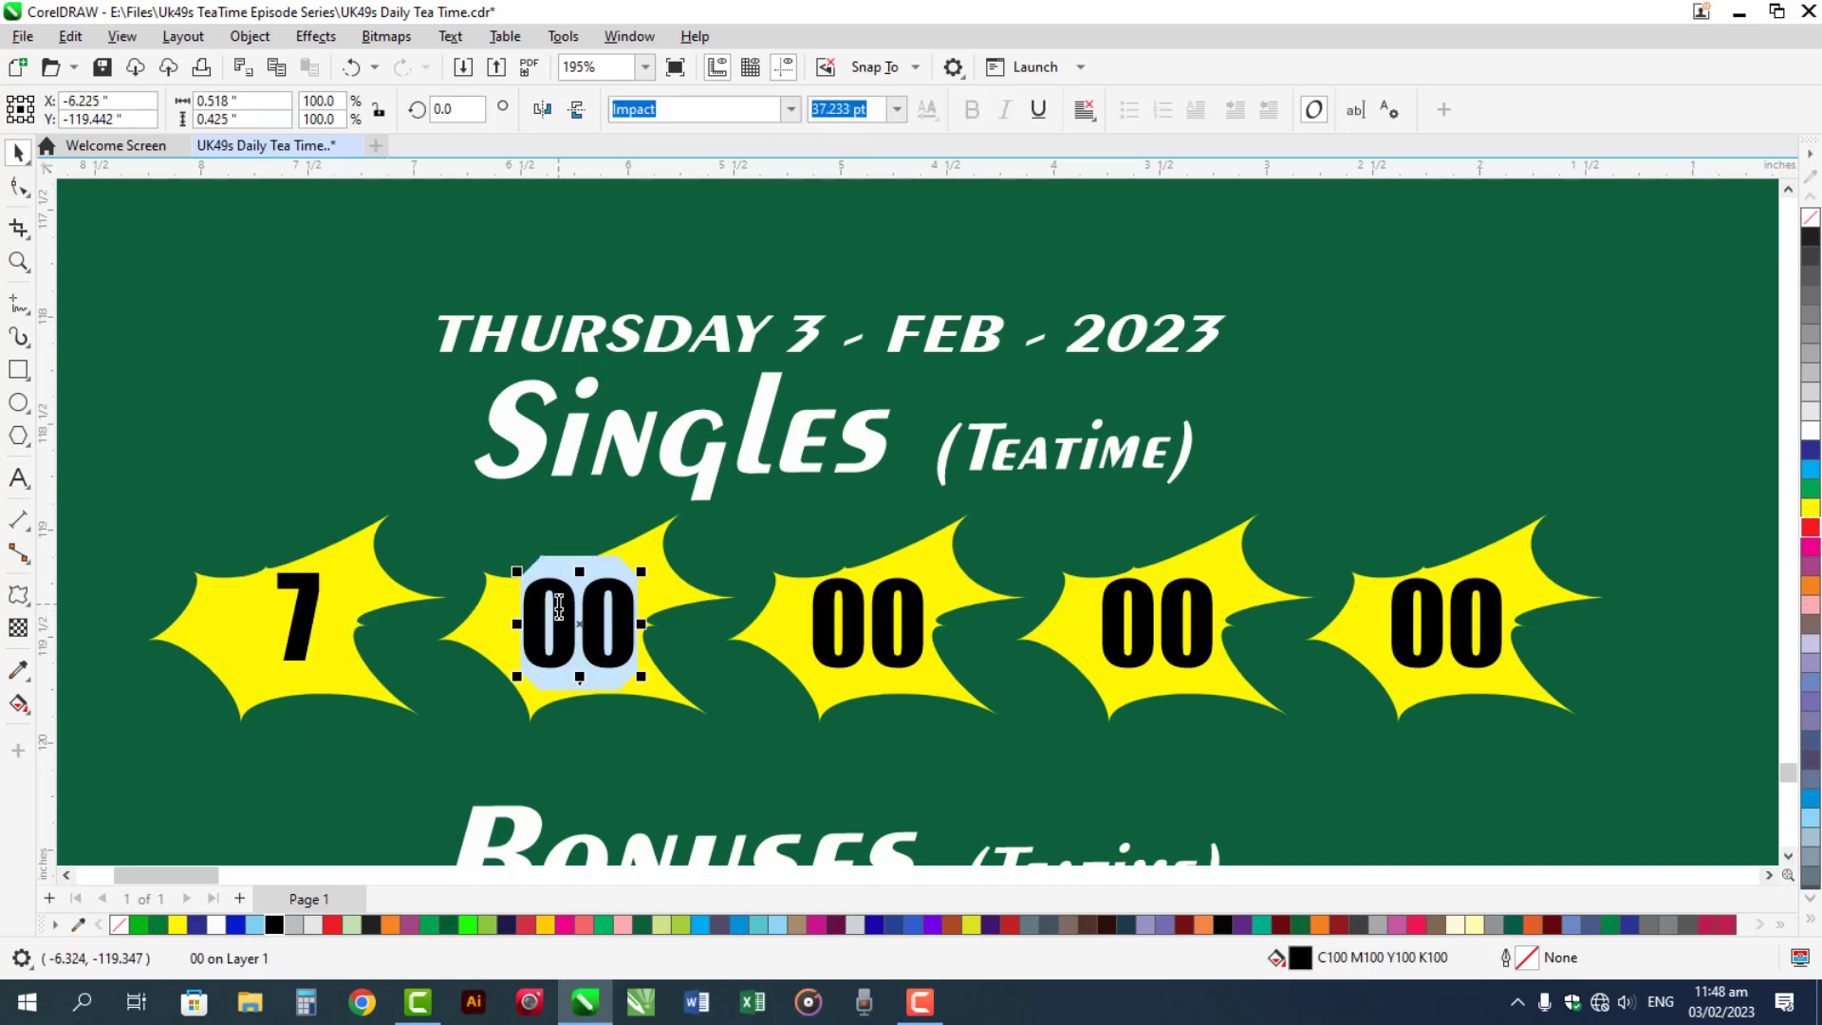
{"action": "type", "text": "18"}
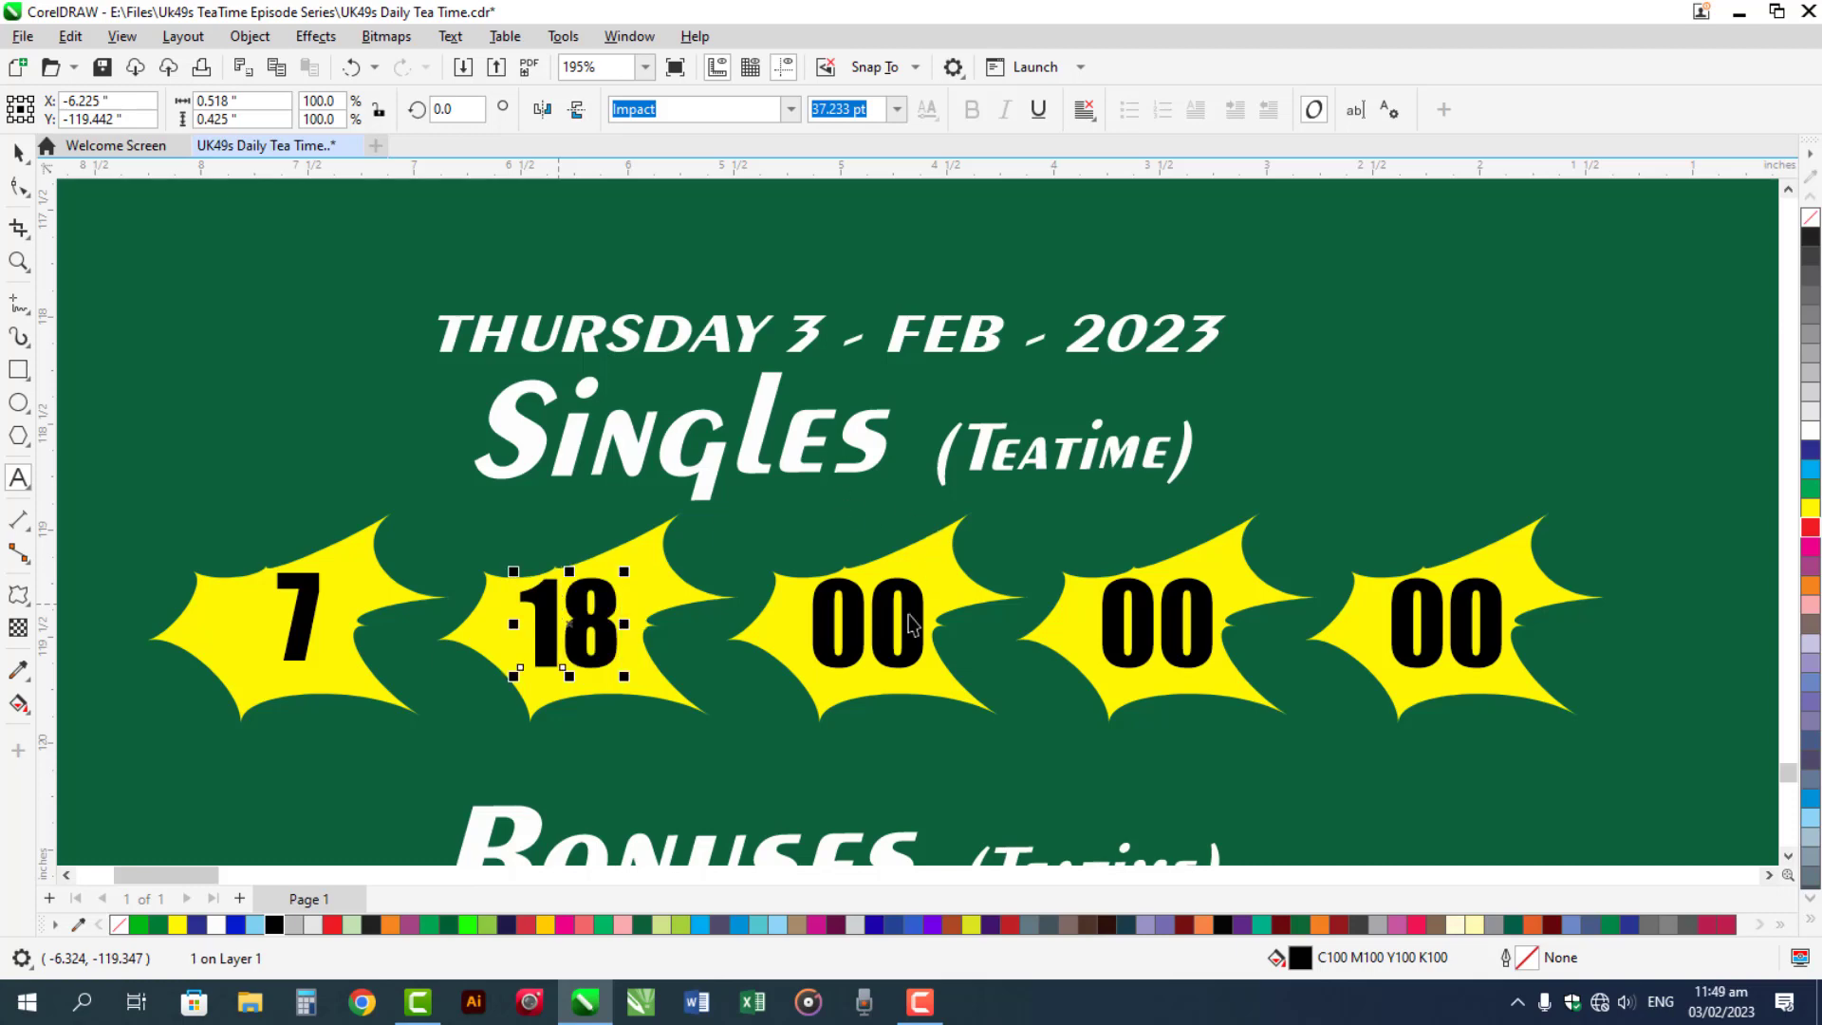
{"action": "left_click", "coordinate": [908, 622]}
{"action": "key", "text": "ctrl+a"}
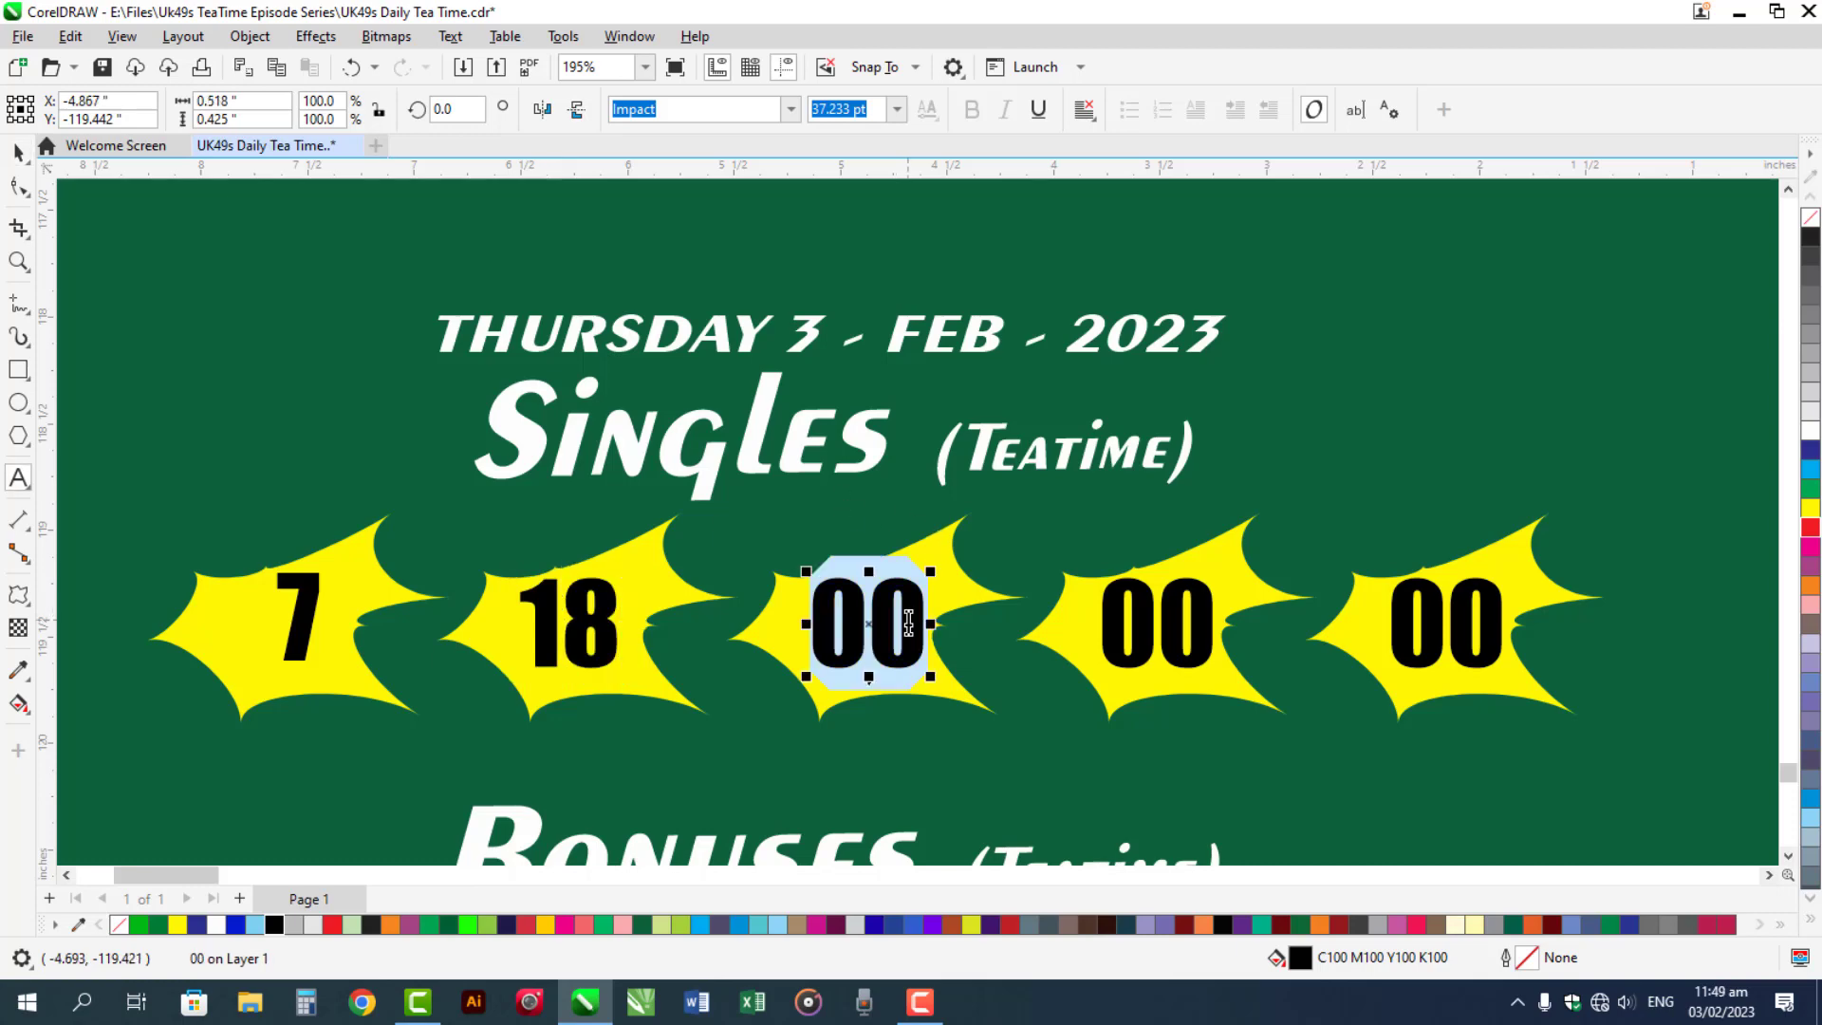
{"action": "type", "text": "27"}
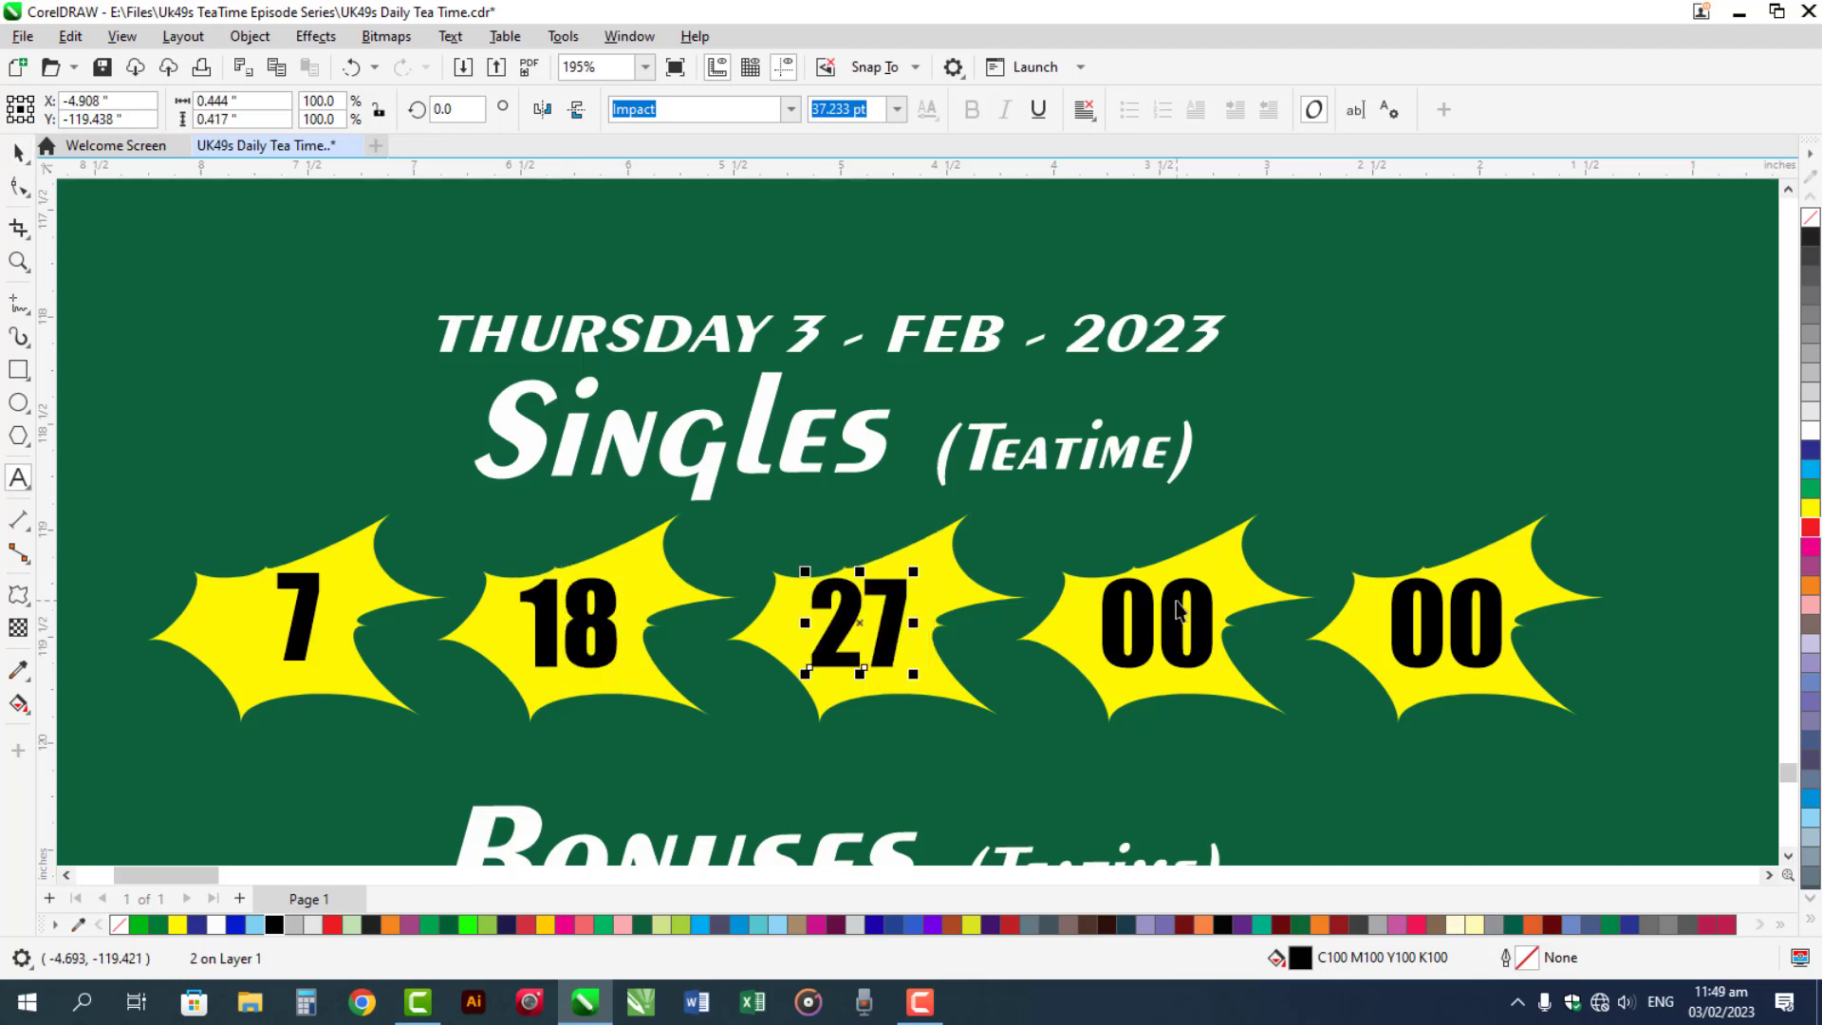
Change the fourth and fifth Singles numbers to 30 and 41
{"action": "left_click", "coordinate": [1175, 604]}
{"action": "key", "text": "ctrl+a"}
{"action": "type", "text": "30"}
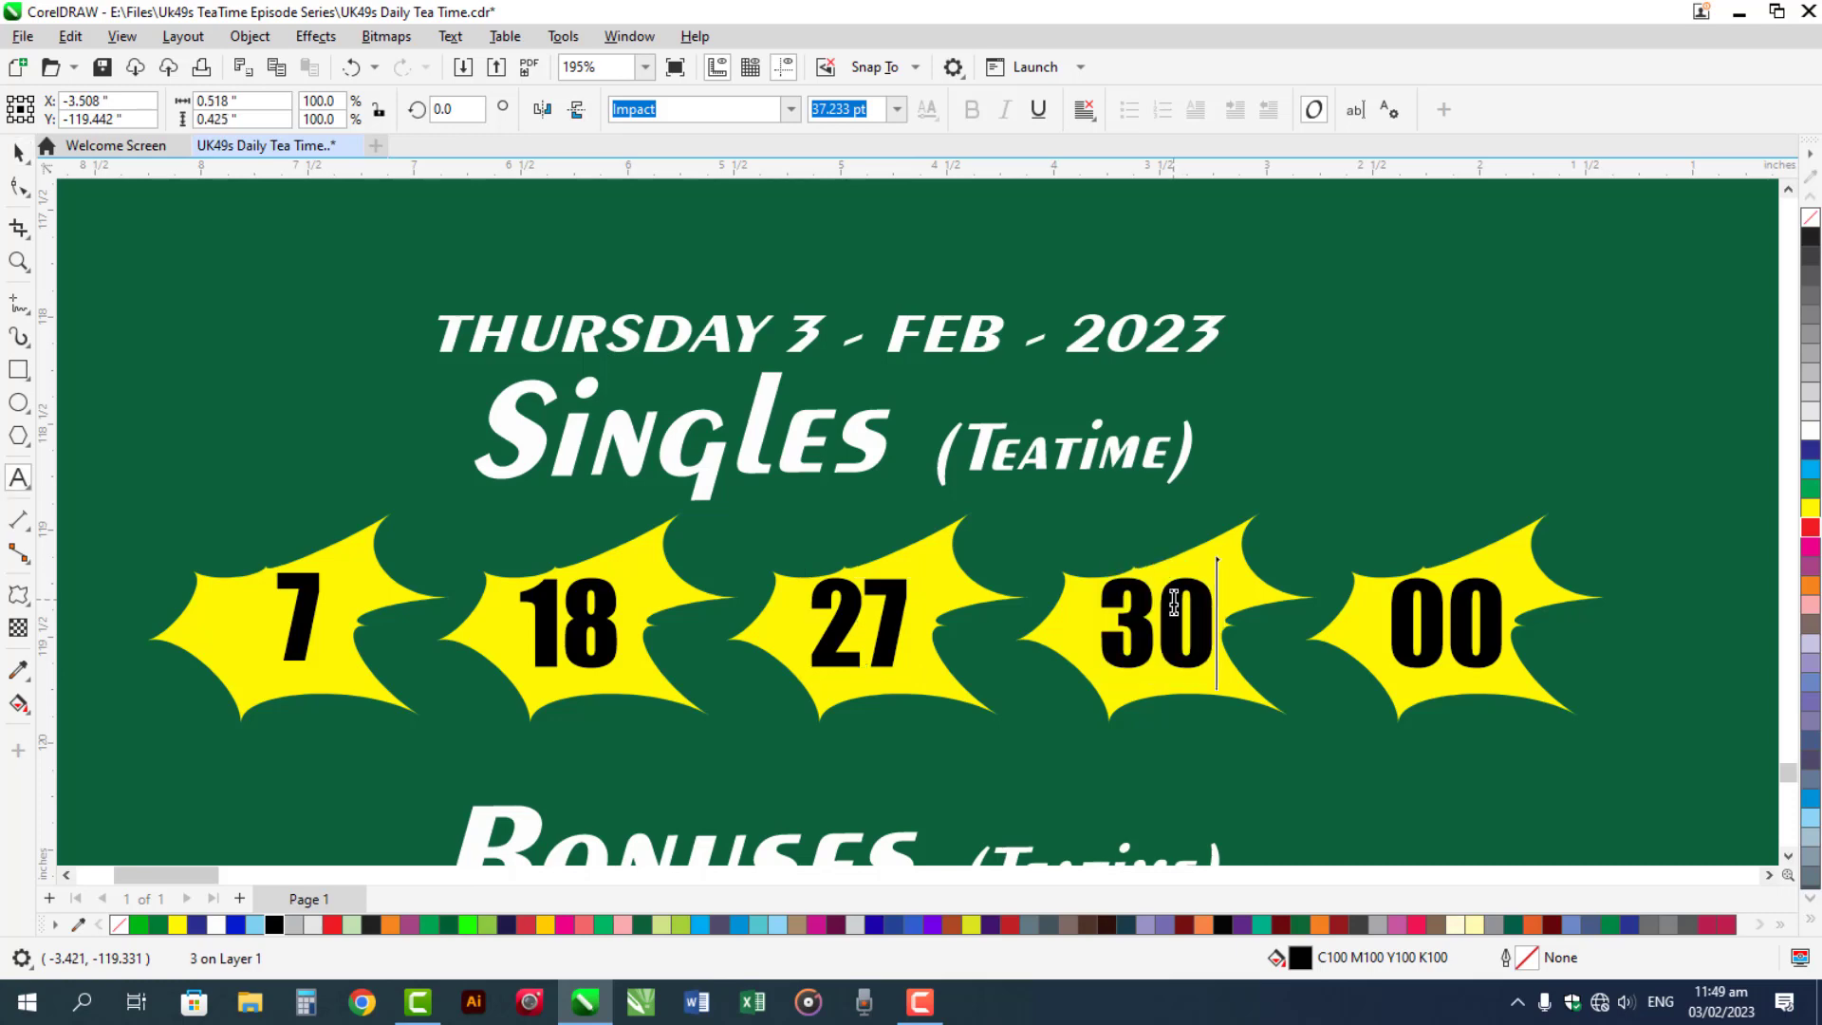
{"action": "key", "text": "ctrl+space"}
{"action": "double_click", "coordinate": [1439, 634]}
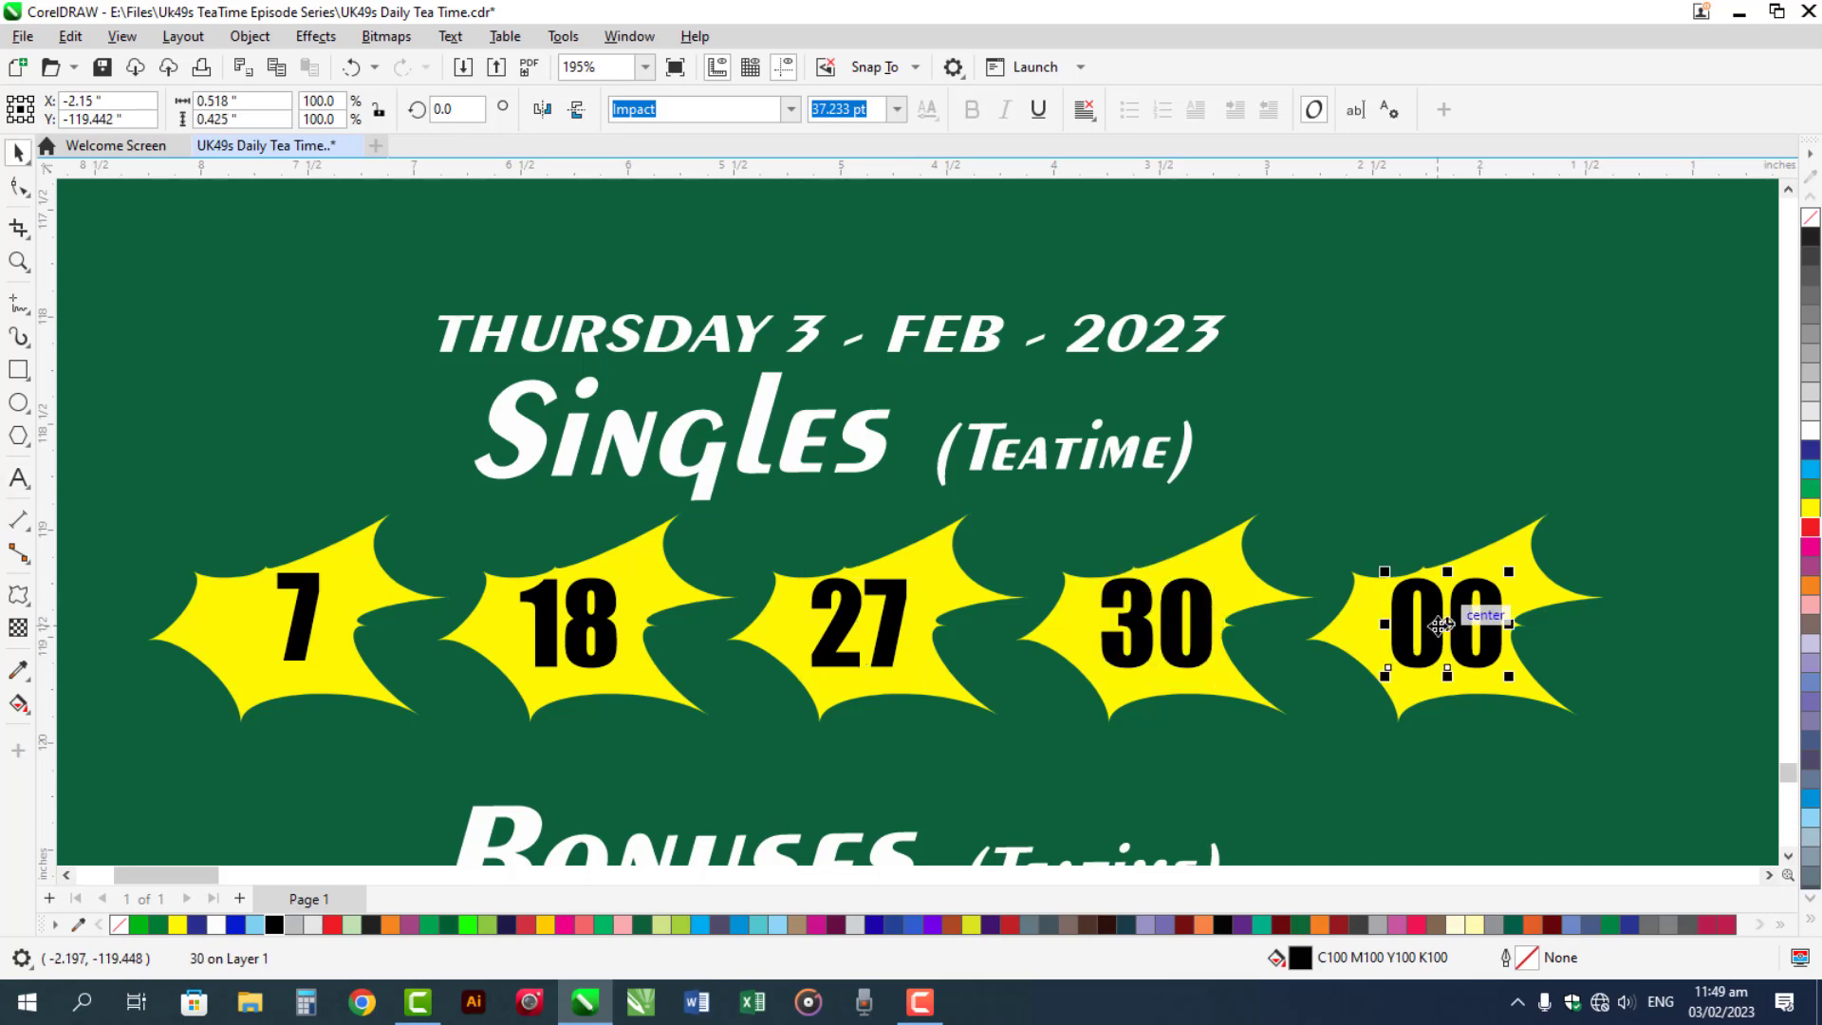
{"action": "key", "text": "ctrl+a"}
{"action": "type", "text": "41"}
{"action": "key", "text": "ctrl+space"}
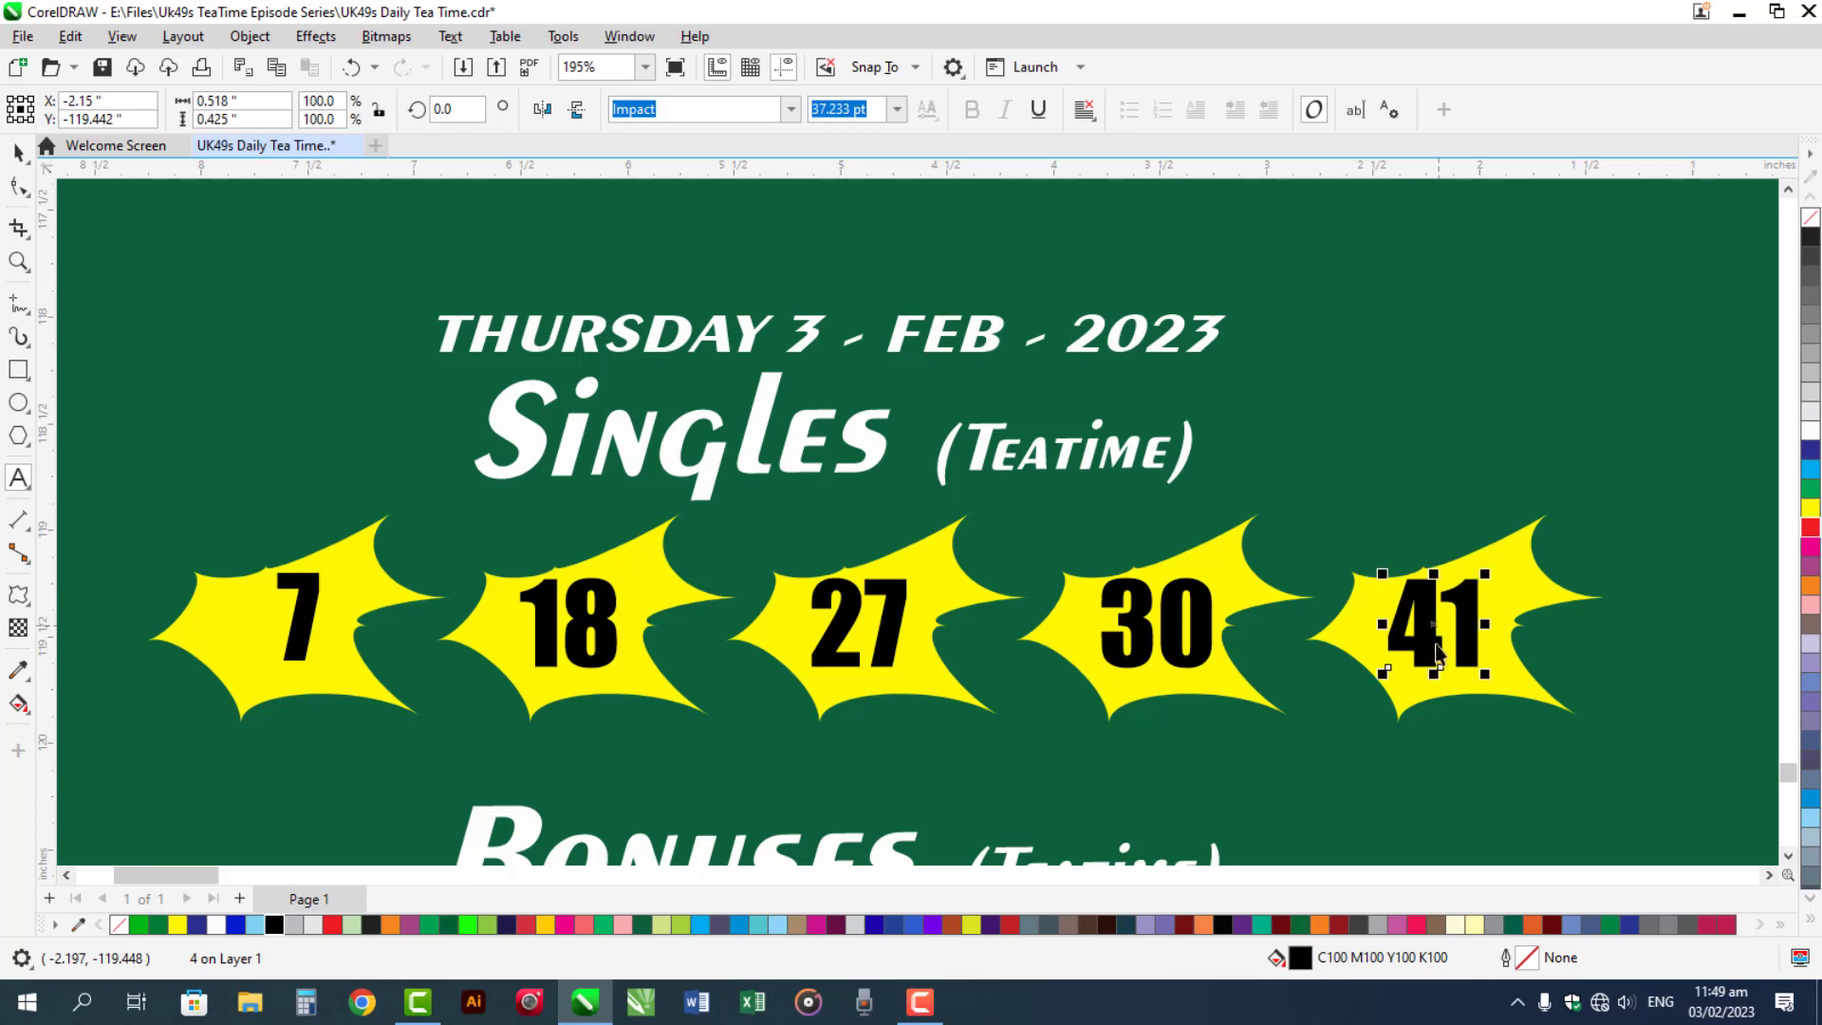
{"action": "key", "text": "ctrl+space"}
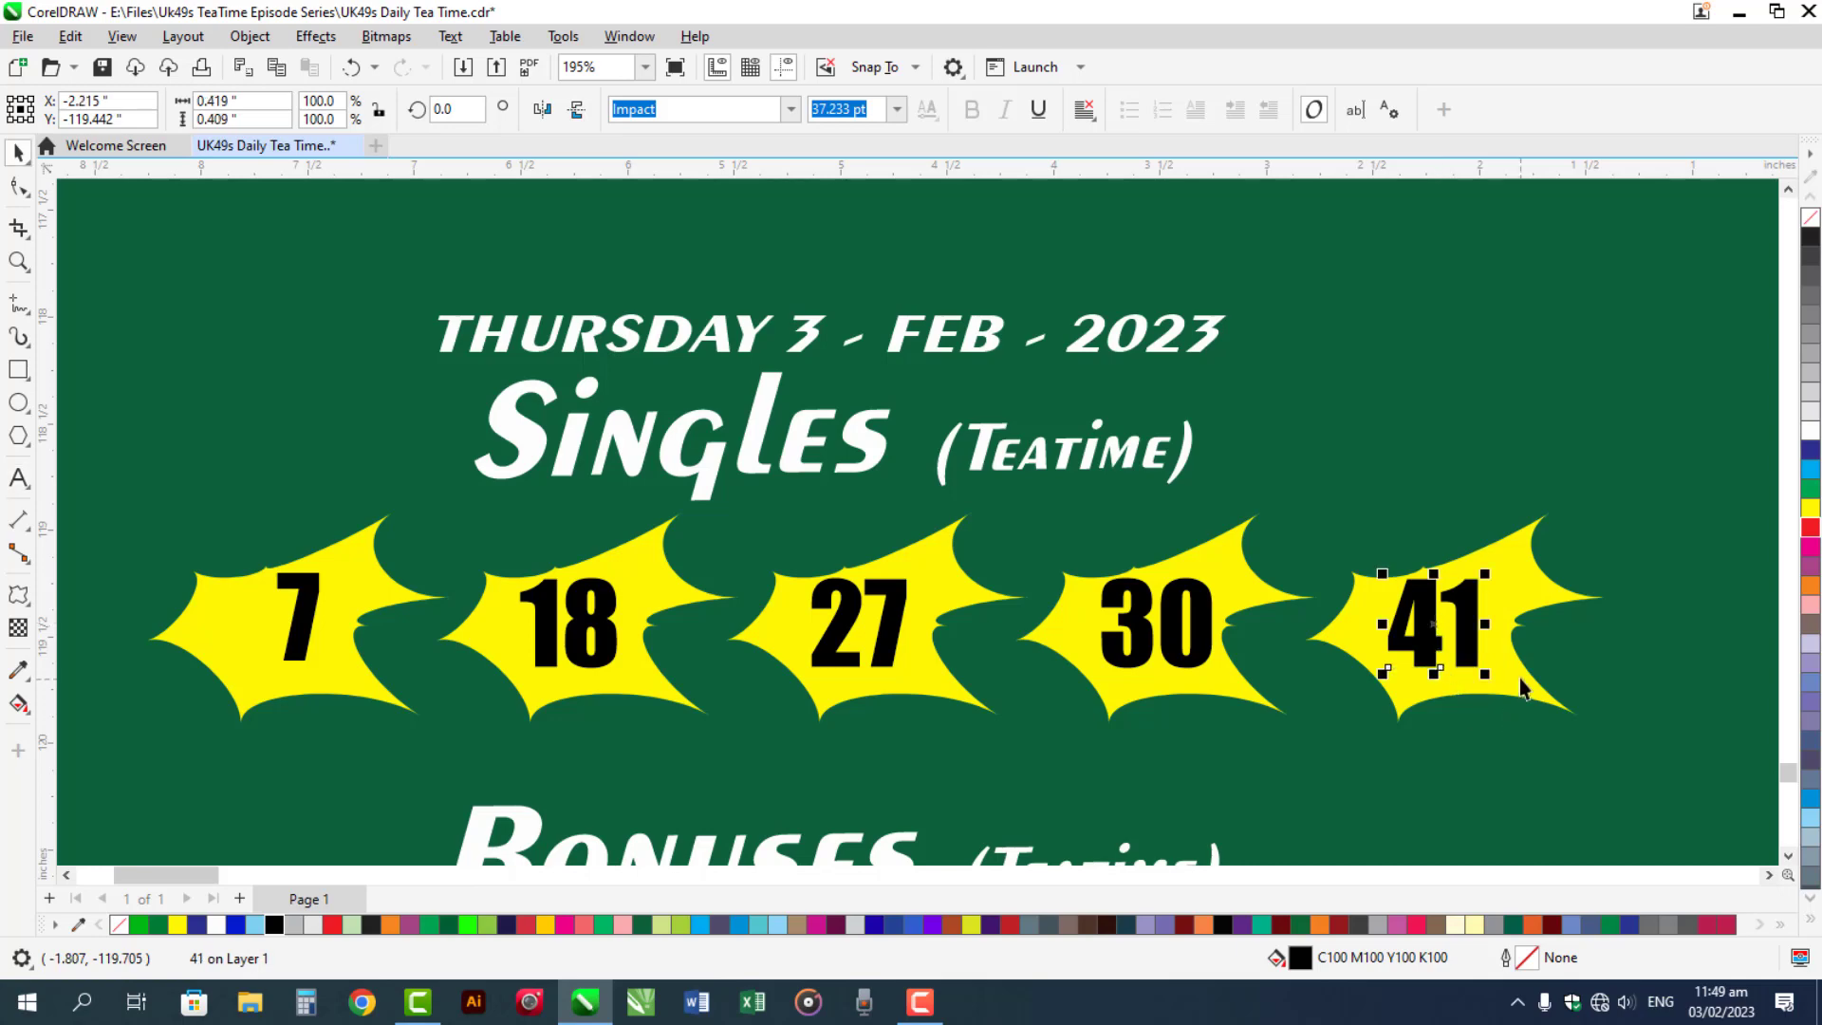
Fill the Singles numbers 7, 18, 30 and 41 with magenta, leaving out 27
{"action": "left_click", "coordinate": [1181, 648], "text": "shift"}
{"action": "left_click", "coordinate": [337, 661], "text": "shift"}
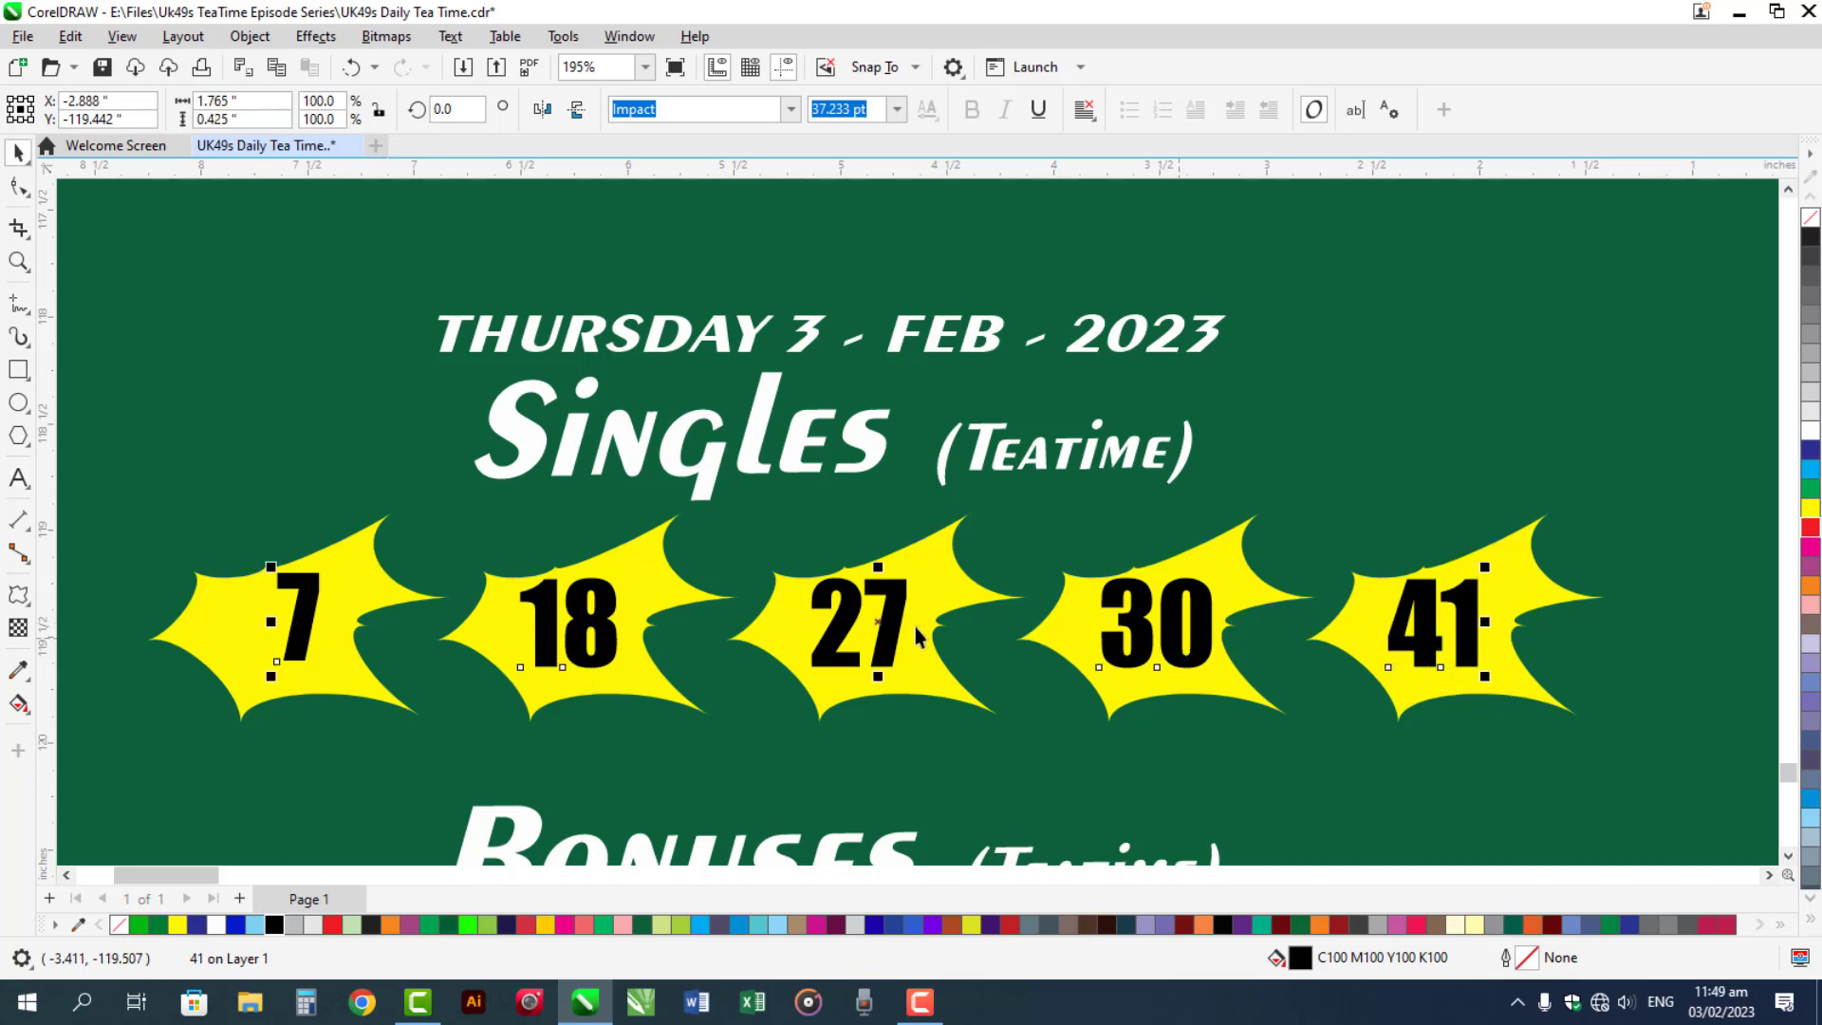
{"action": "left_click", "coordinate": [564, 924]}
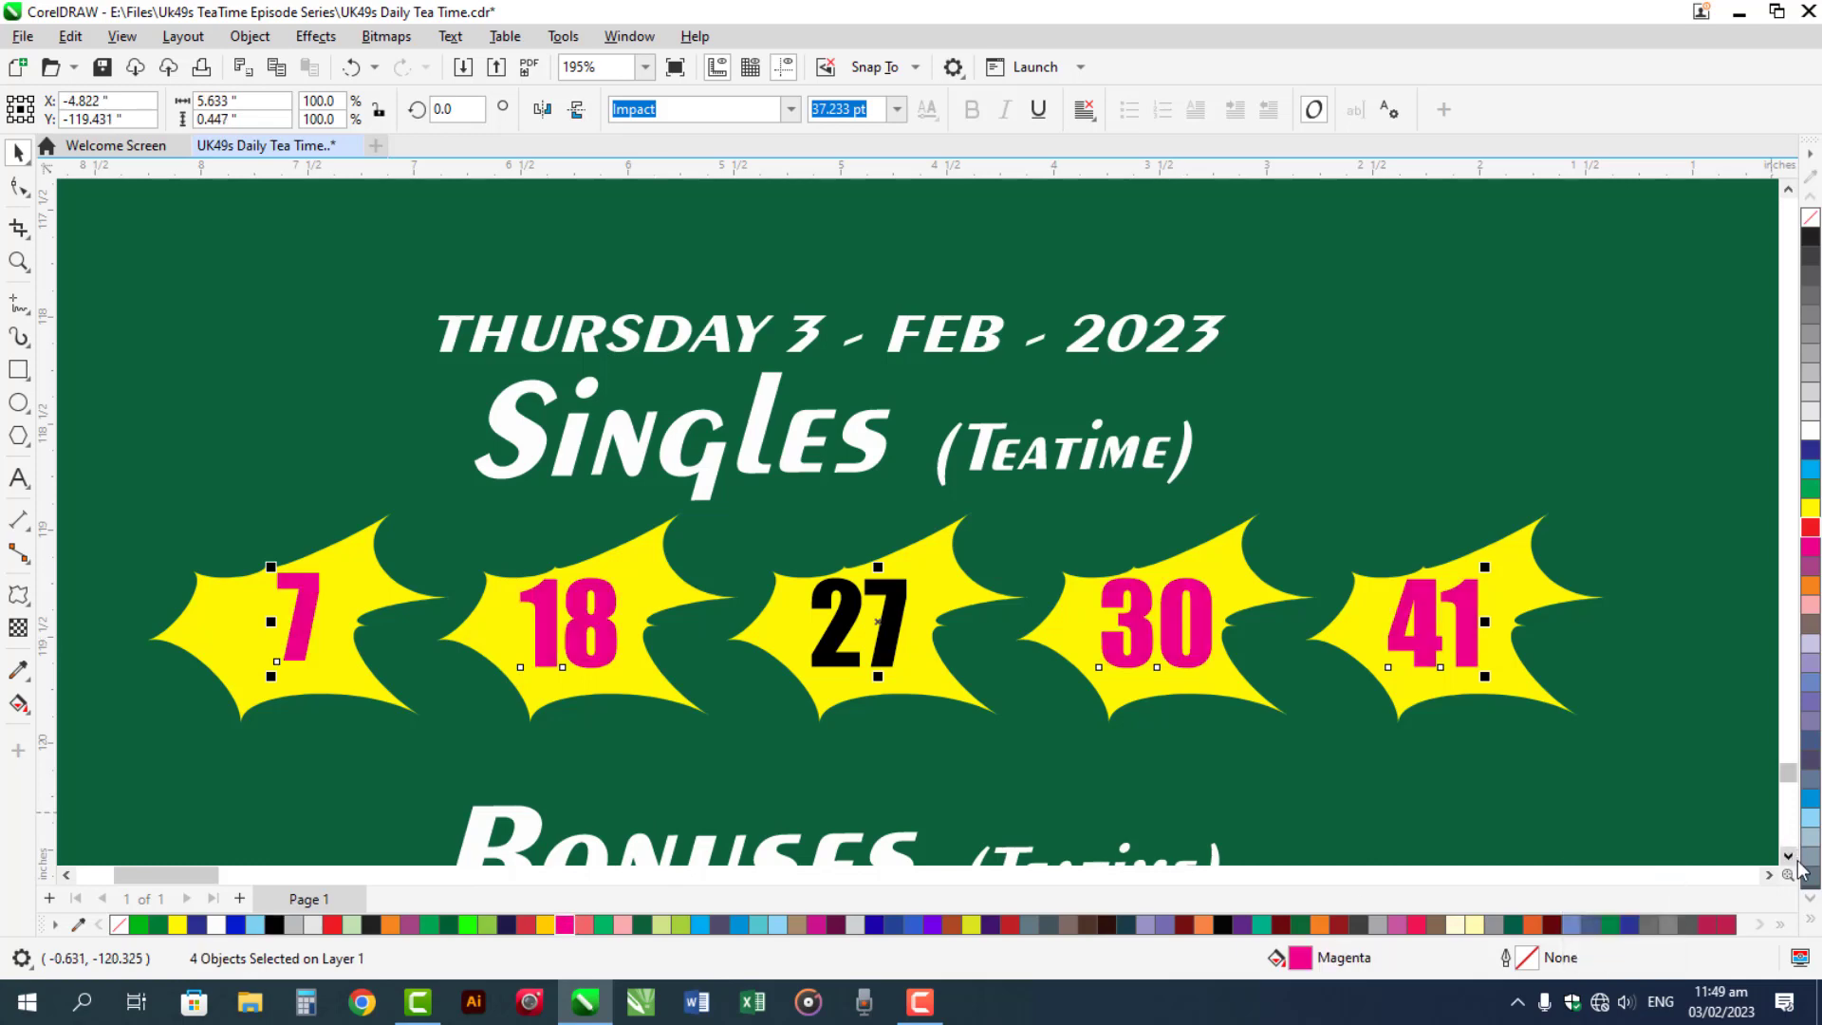
{"action": "scroll", "coordinate": [1792, 866], "scroll_direction": "down", "scroll_amount": 10}
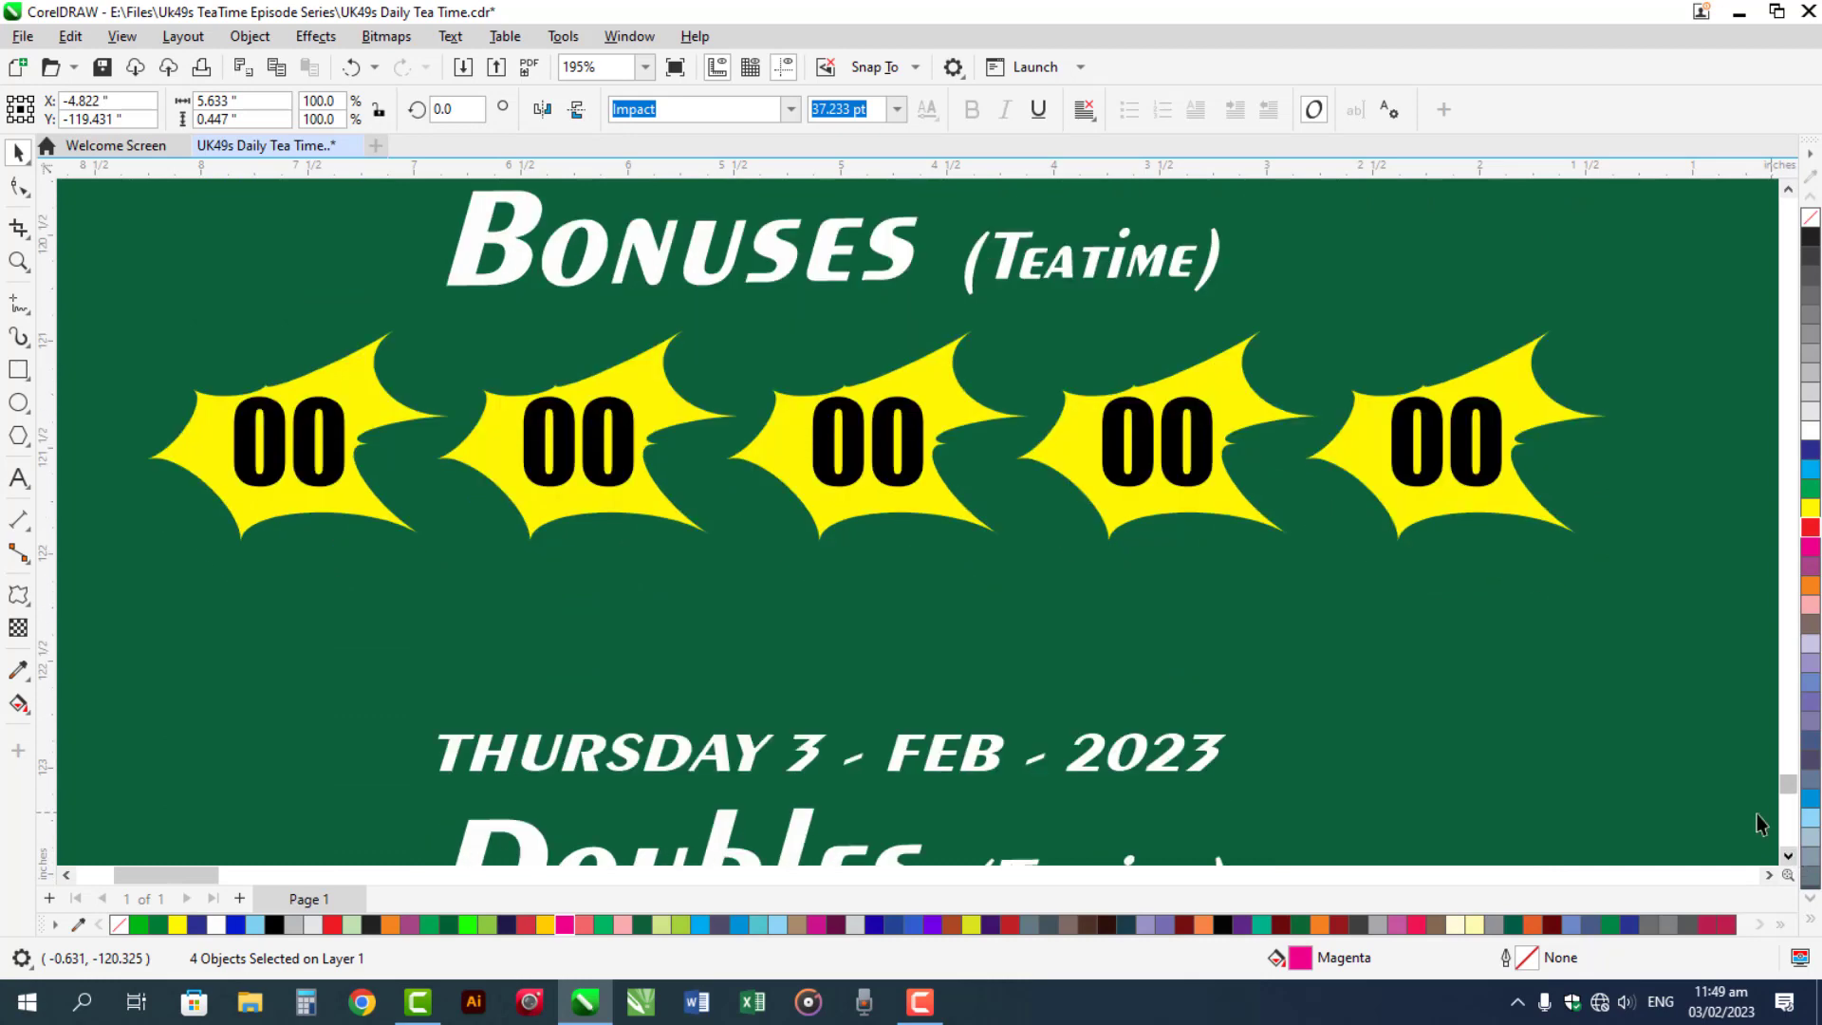
Change the first Bonuses number to 3, centring it on its yellow star, and the second to 14
{"action": "left_click", "coordinate": [308, 443]}
{"action": "double_click", "coordinate": [314, 444]}
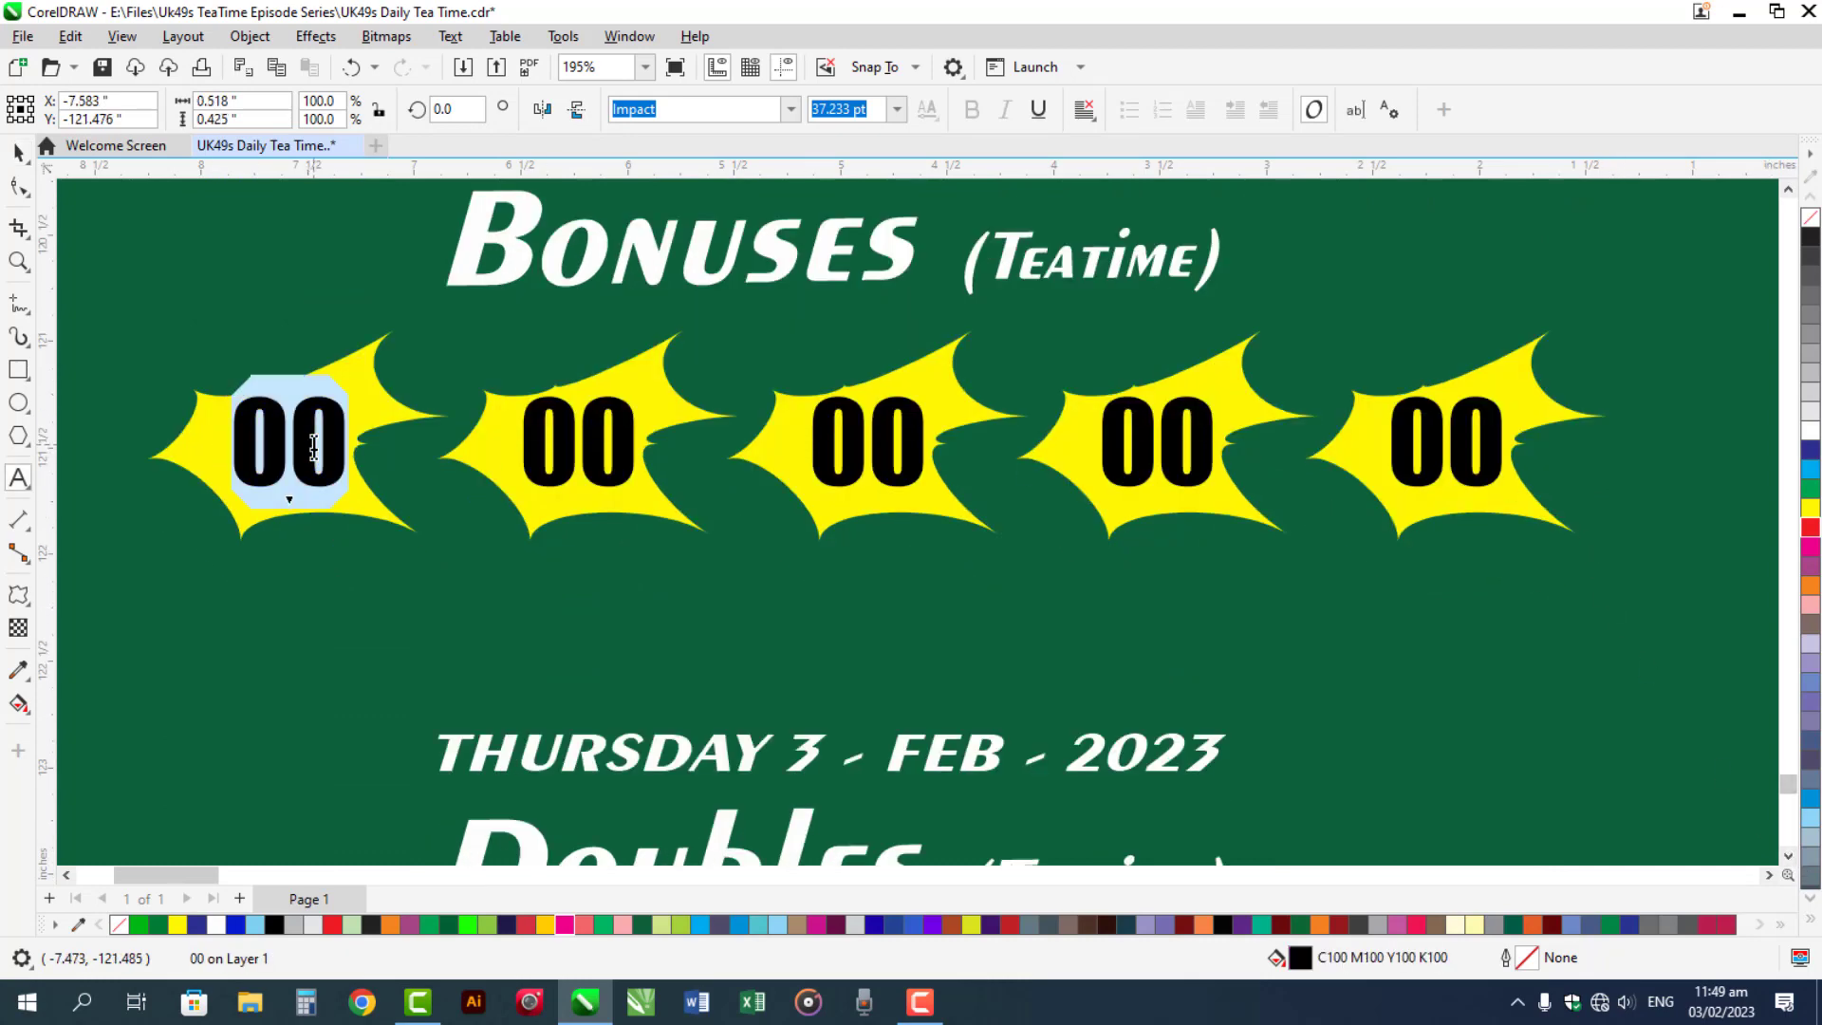
{"action": "type", "text": "3"}
{"action": "key", "text": "ctrl+space"}
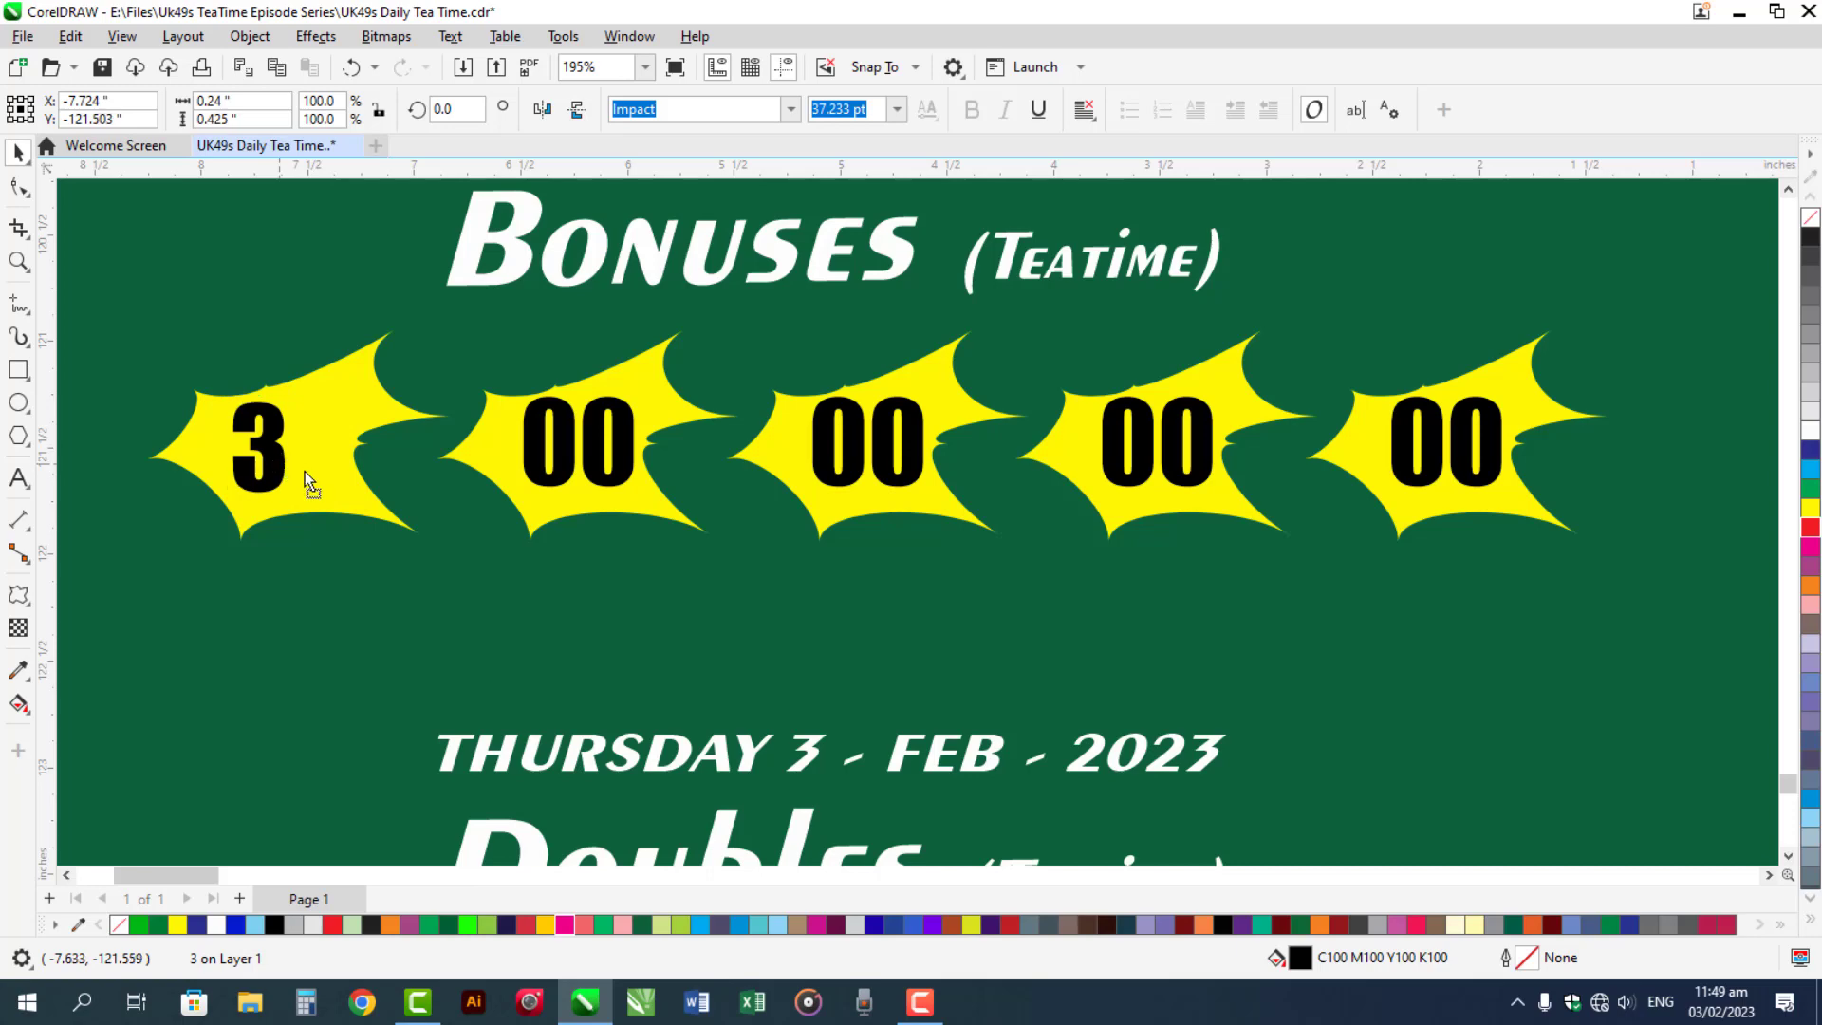
{"action": "left_click_drag", "start_coordinate": [305, 471], "coordinate": [336, 467]}
{"action": "double_click", "coordinate": [566, 444]}
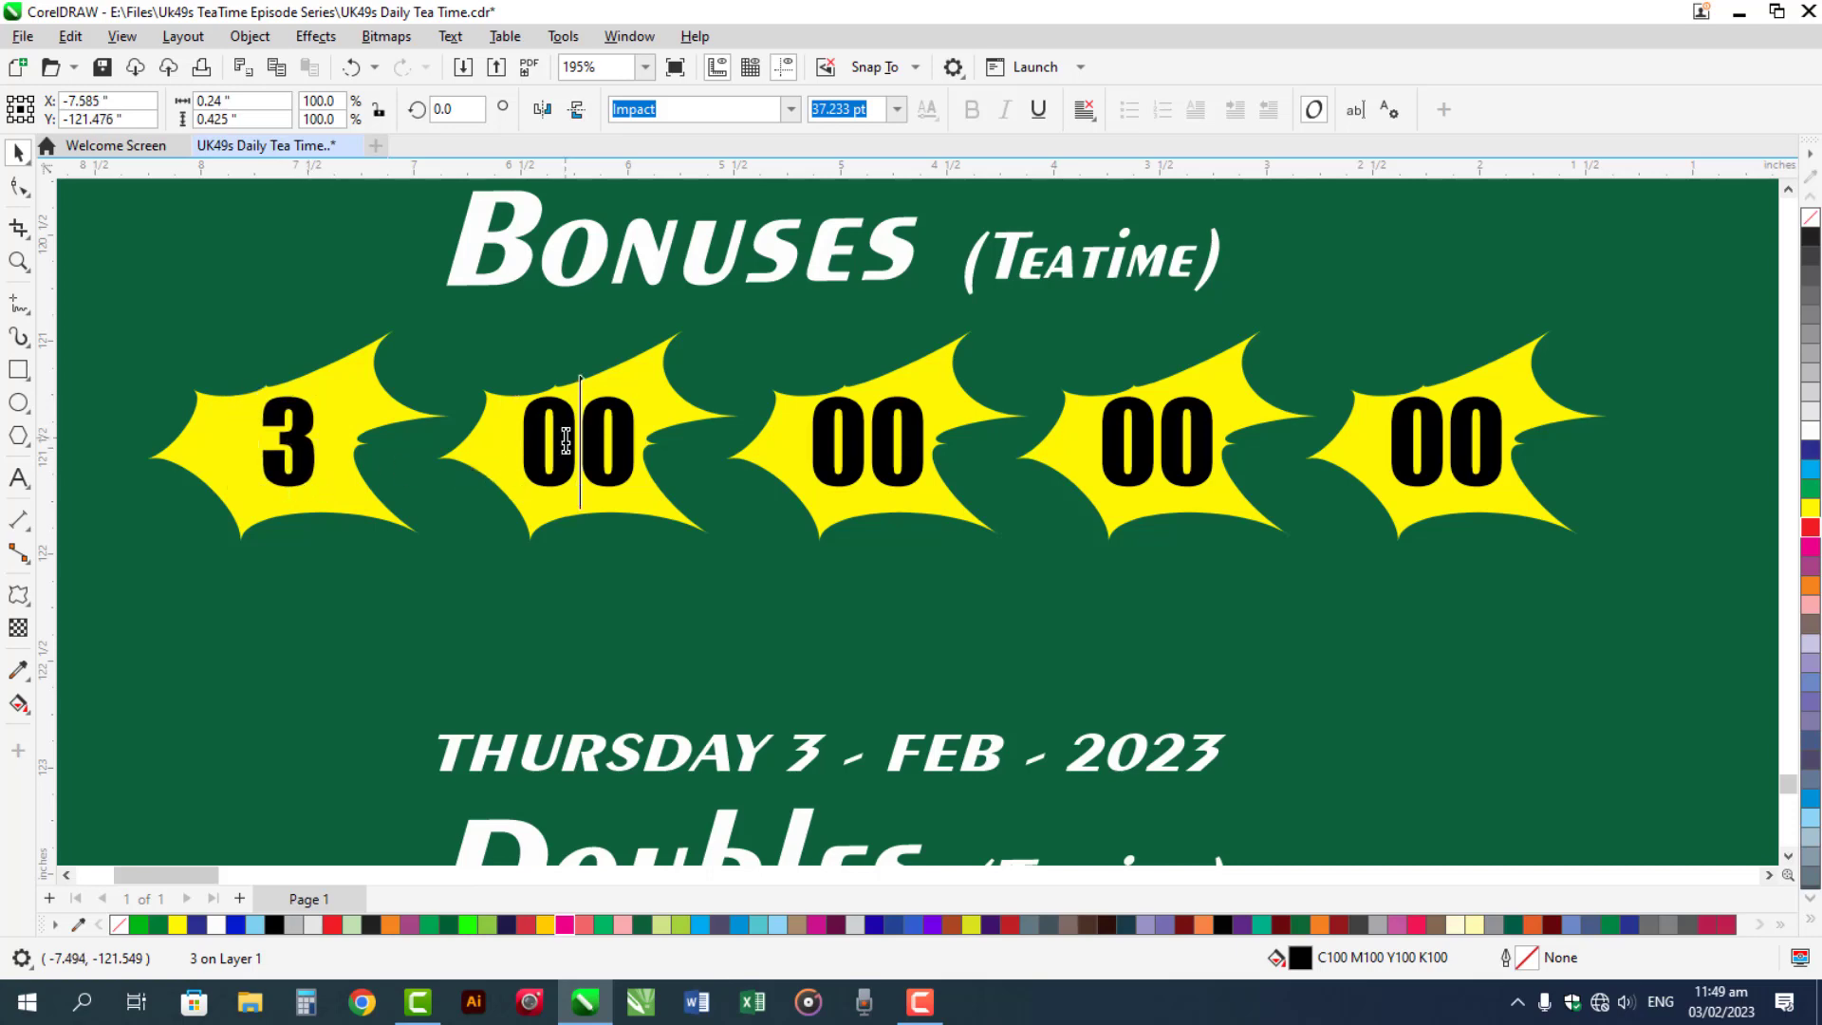
{"action": "type", "text": "14"}
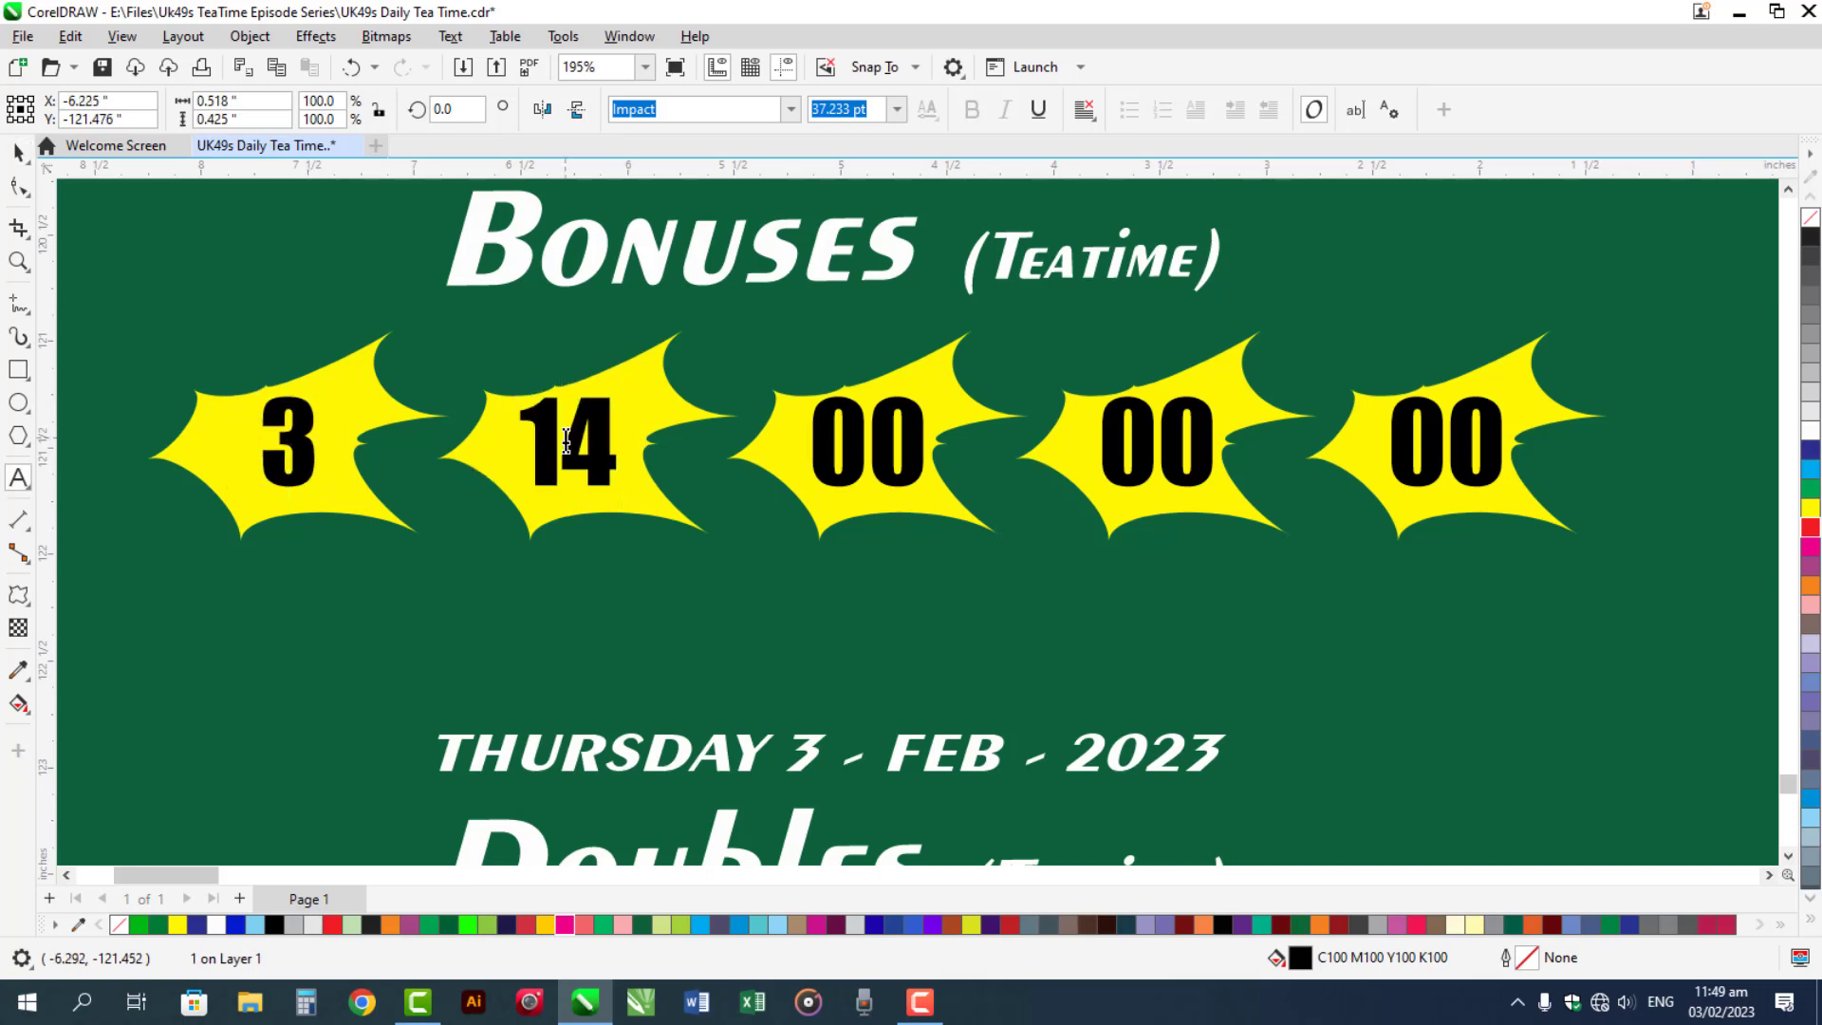
{"action": "key", "text": "Escape"}
Change the third and fourth Bonuses numbers to 29 and 36
{"action": "left_click", "coordinate": [858, 442]}
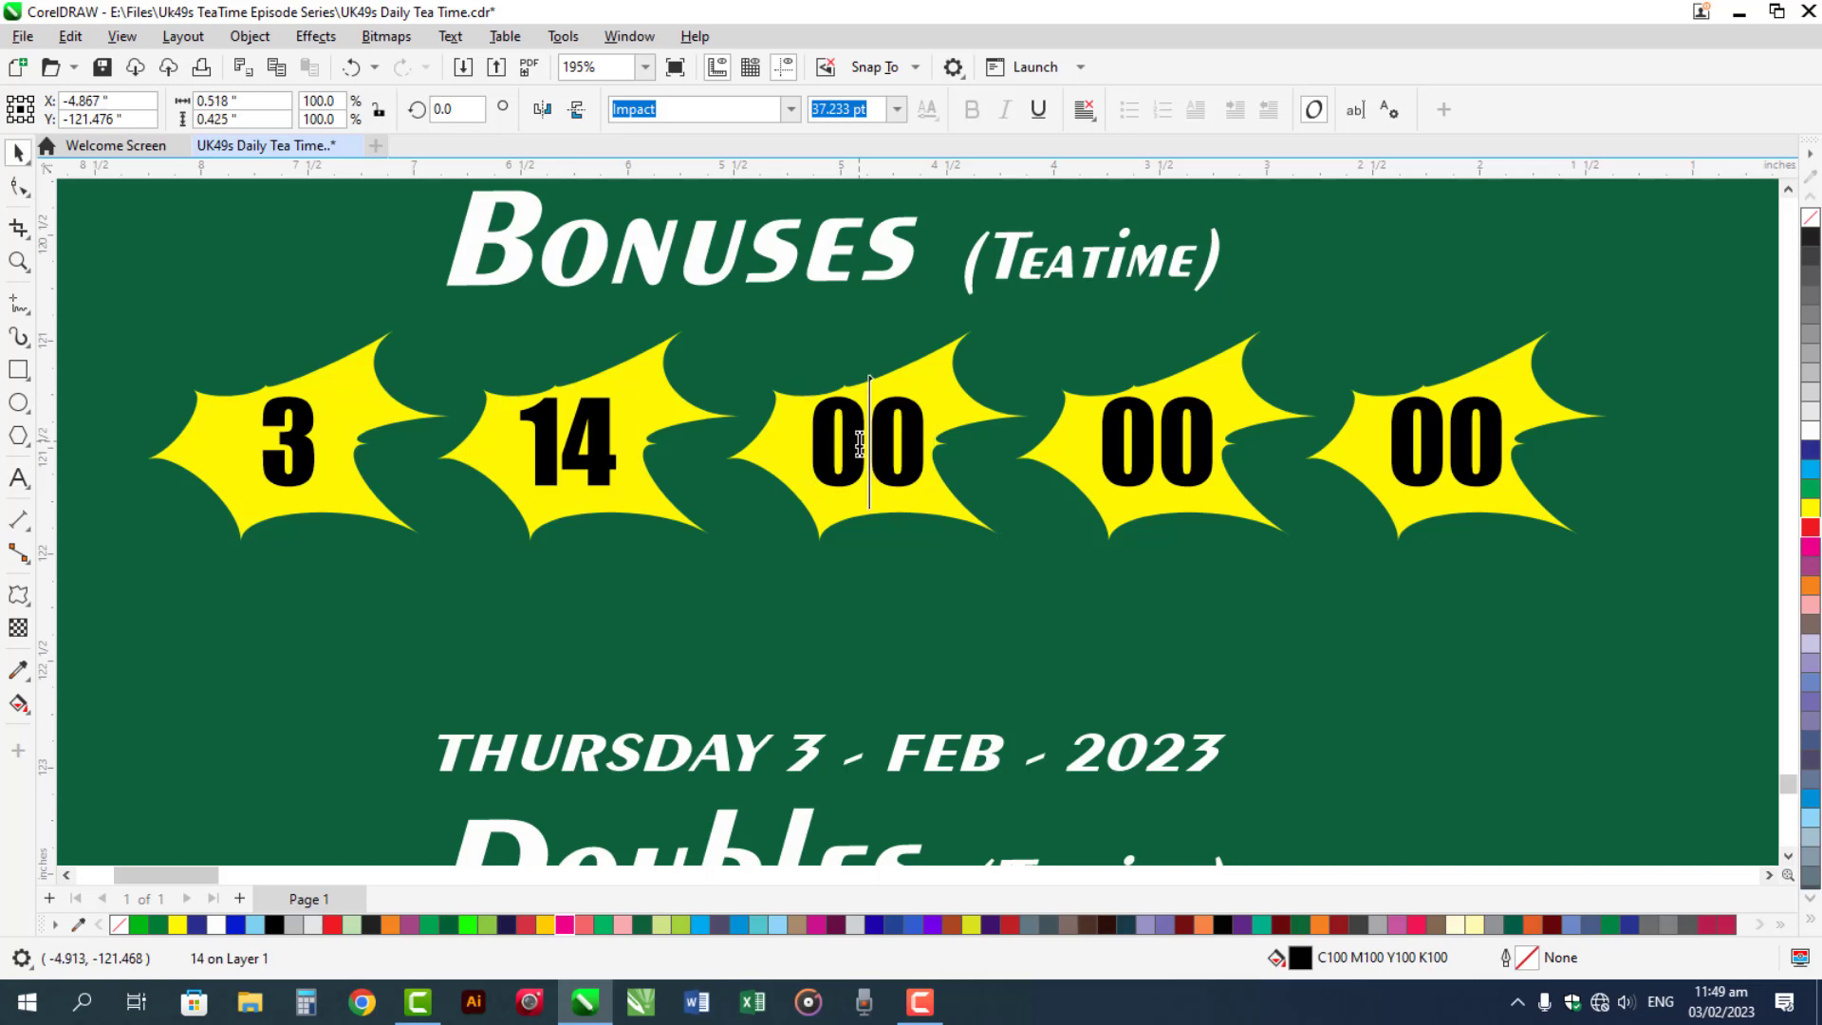
{"action": "double_click", "coordinate": [859, 442]}
{"action": "type", "text": "29"}
{"action": "key", "text": "Escape"}
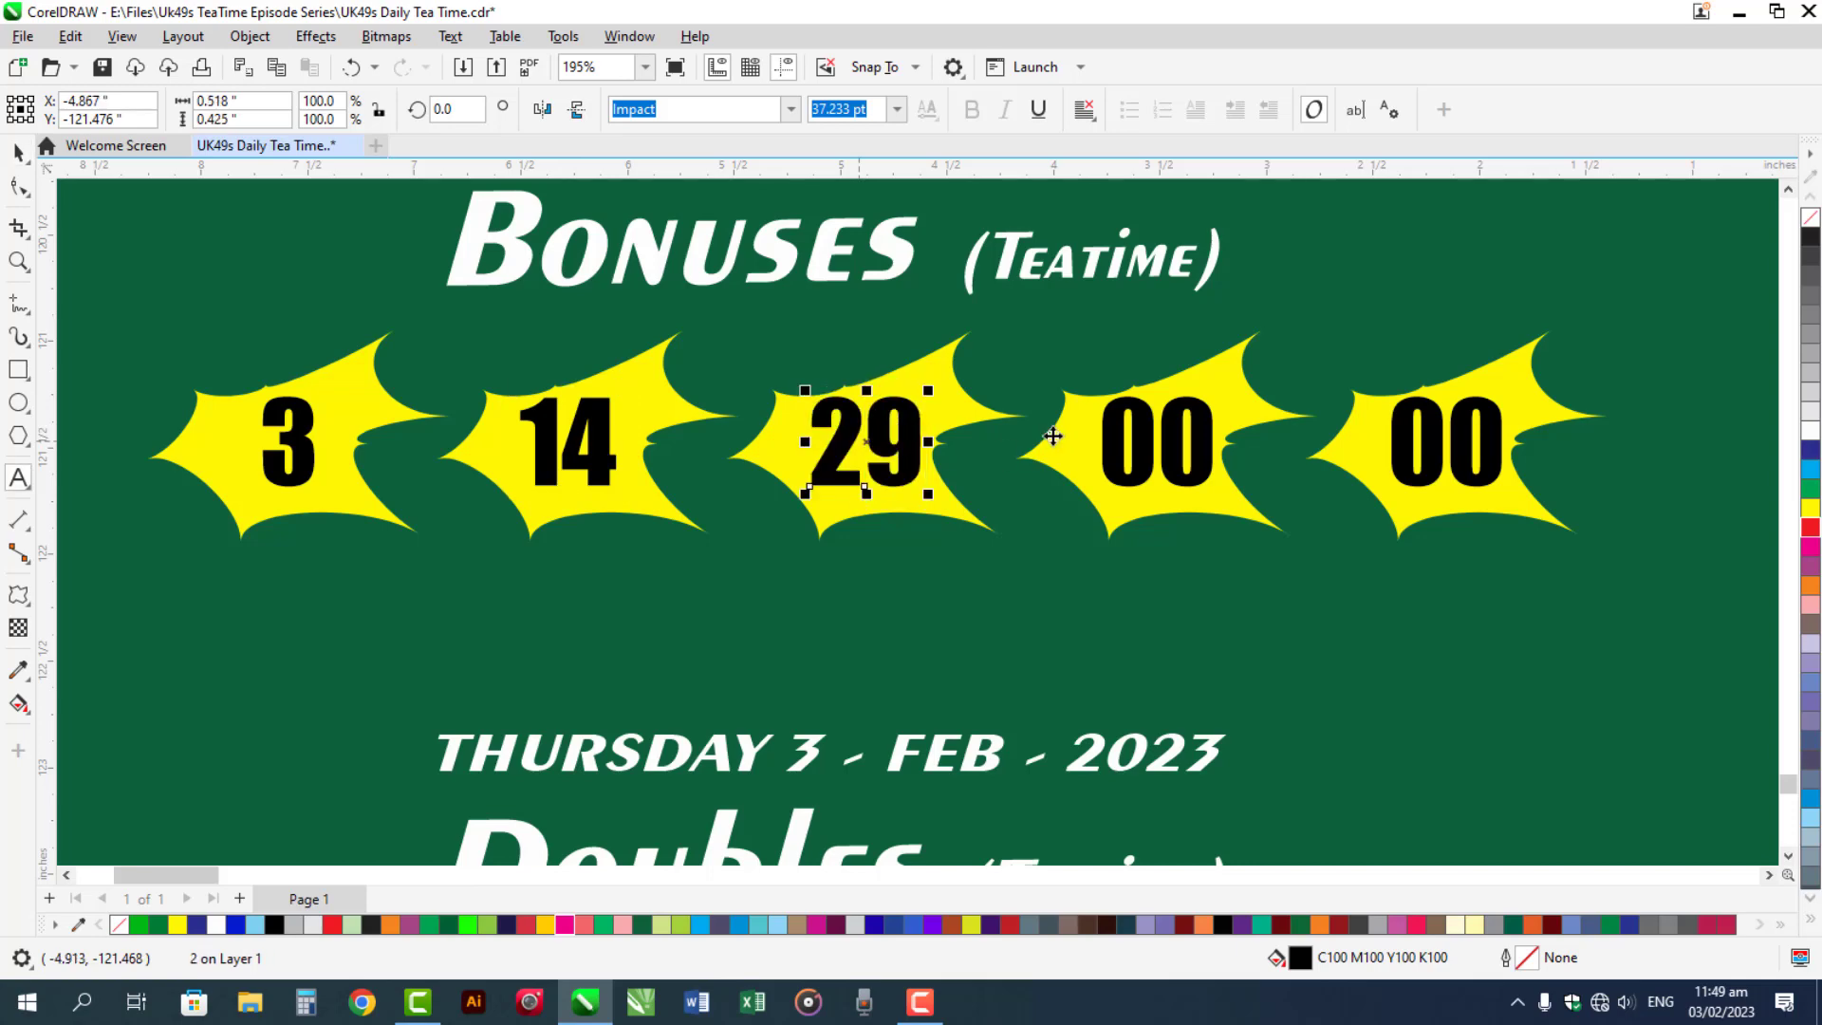
{"action": "left_click", "coordinate": [1141, 446]}
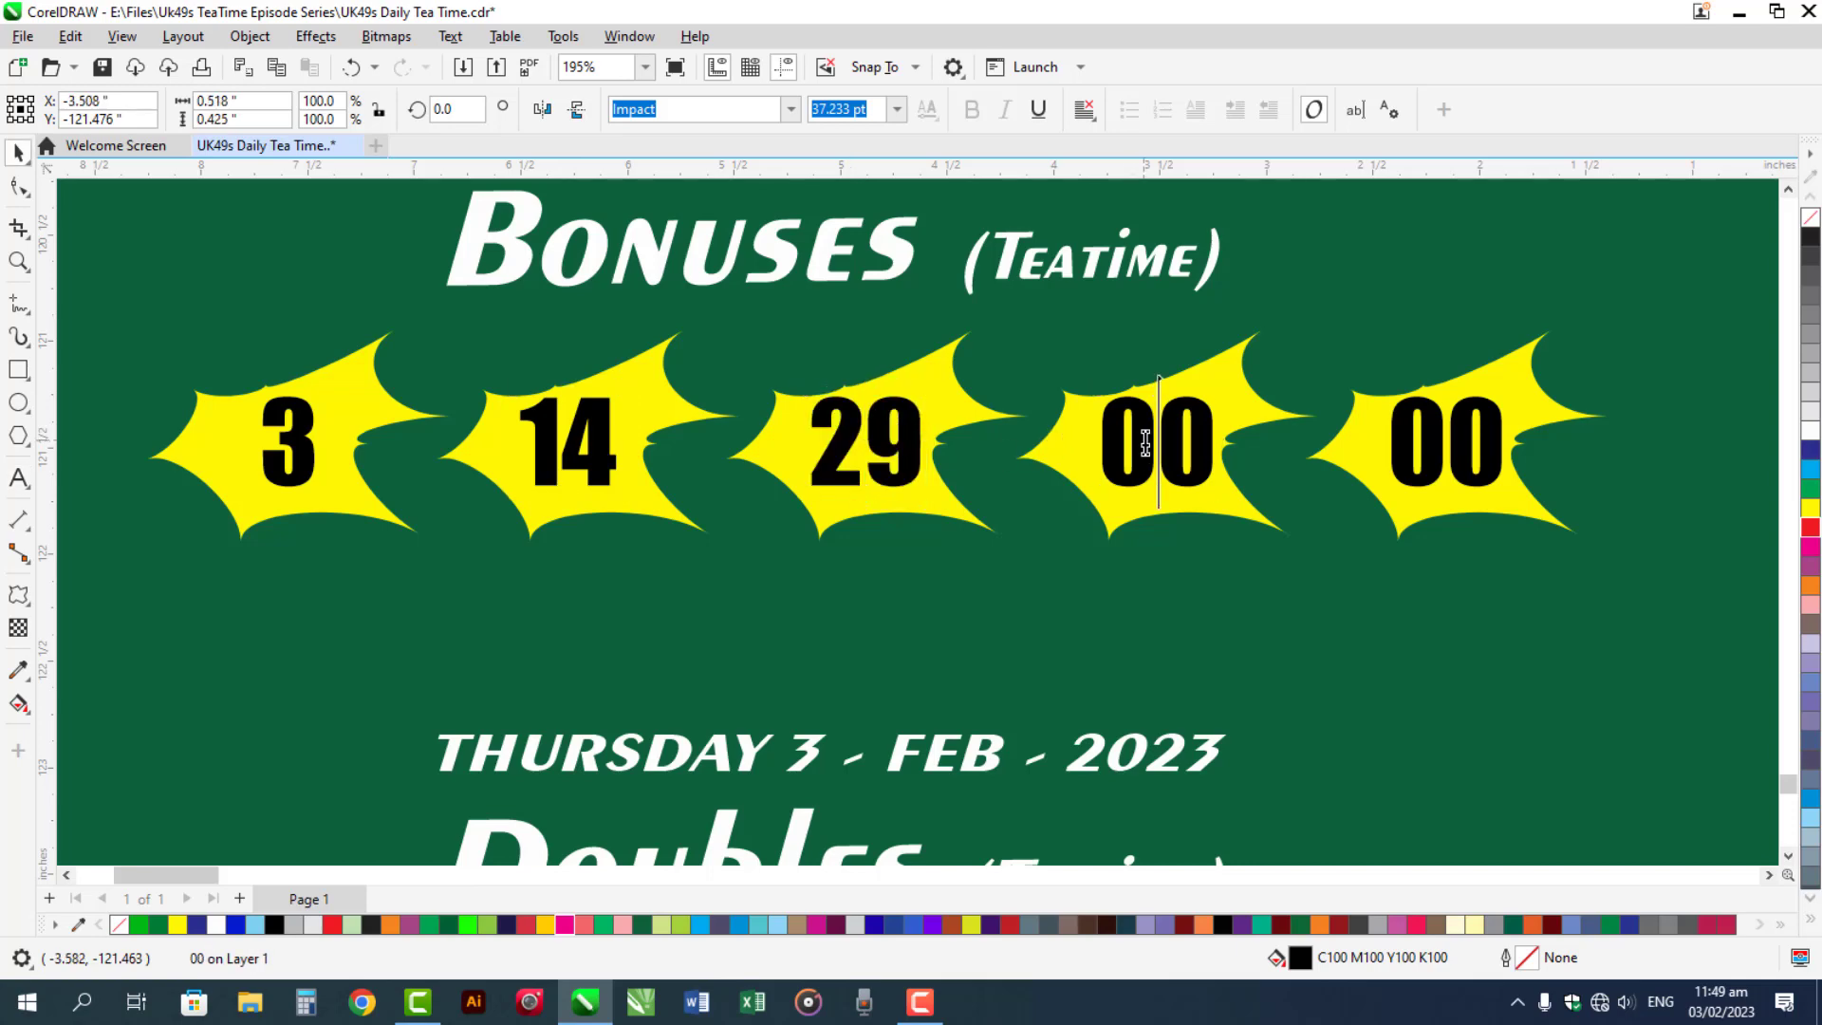
{"action": "double_click", "coordinate": [1145, 443]}
{"action": "type", "text": "36"}
{"action": "key", "text": "Escape"}
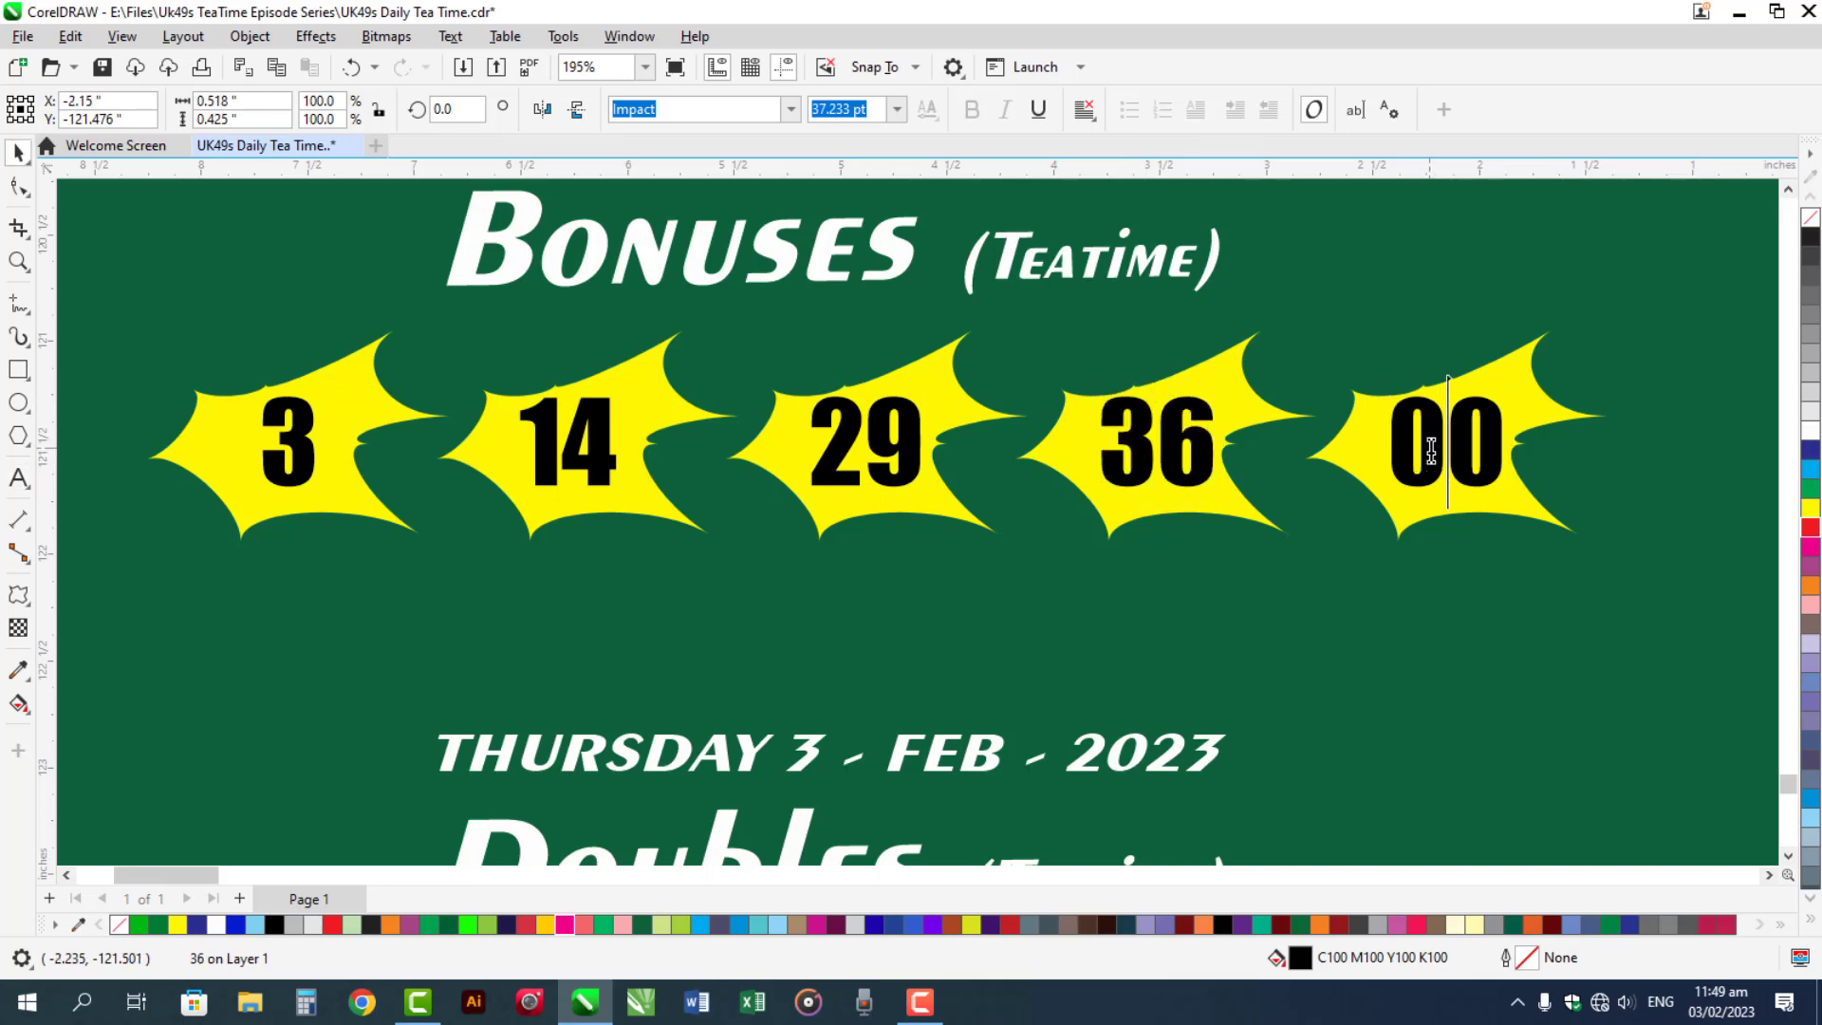
Change the fifth Bonuses number to 42 and fill the numbers 3, 14, 29 and 42 with magenta
{"action": "double_click", "coordinate": [1431, 452]}
{"action": "type", "text": "42"}
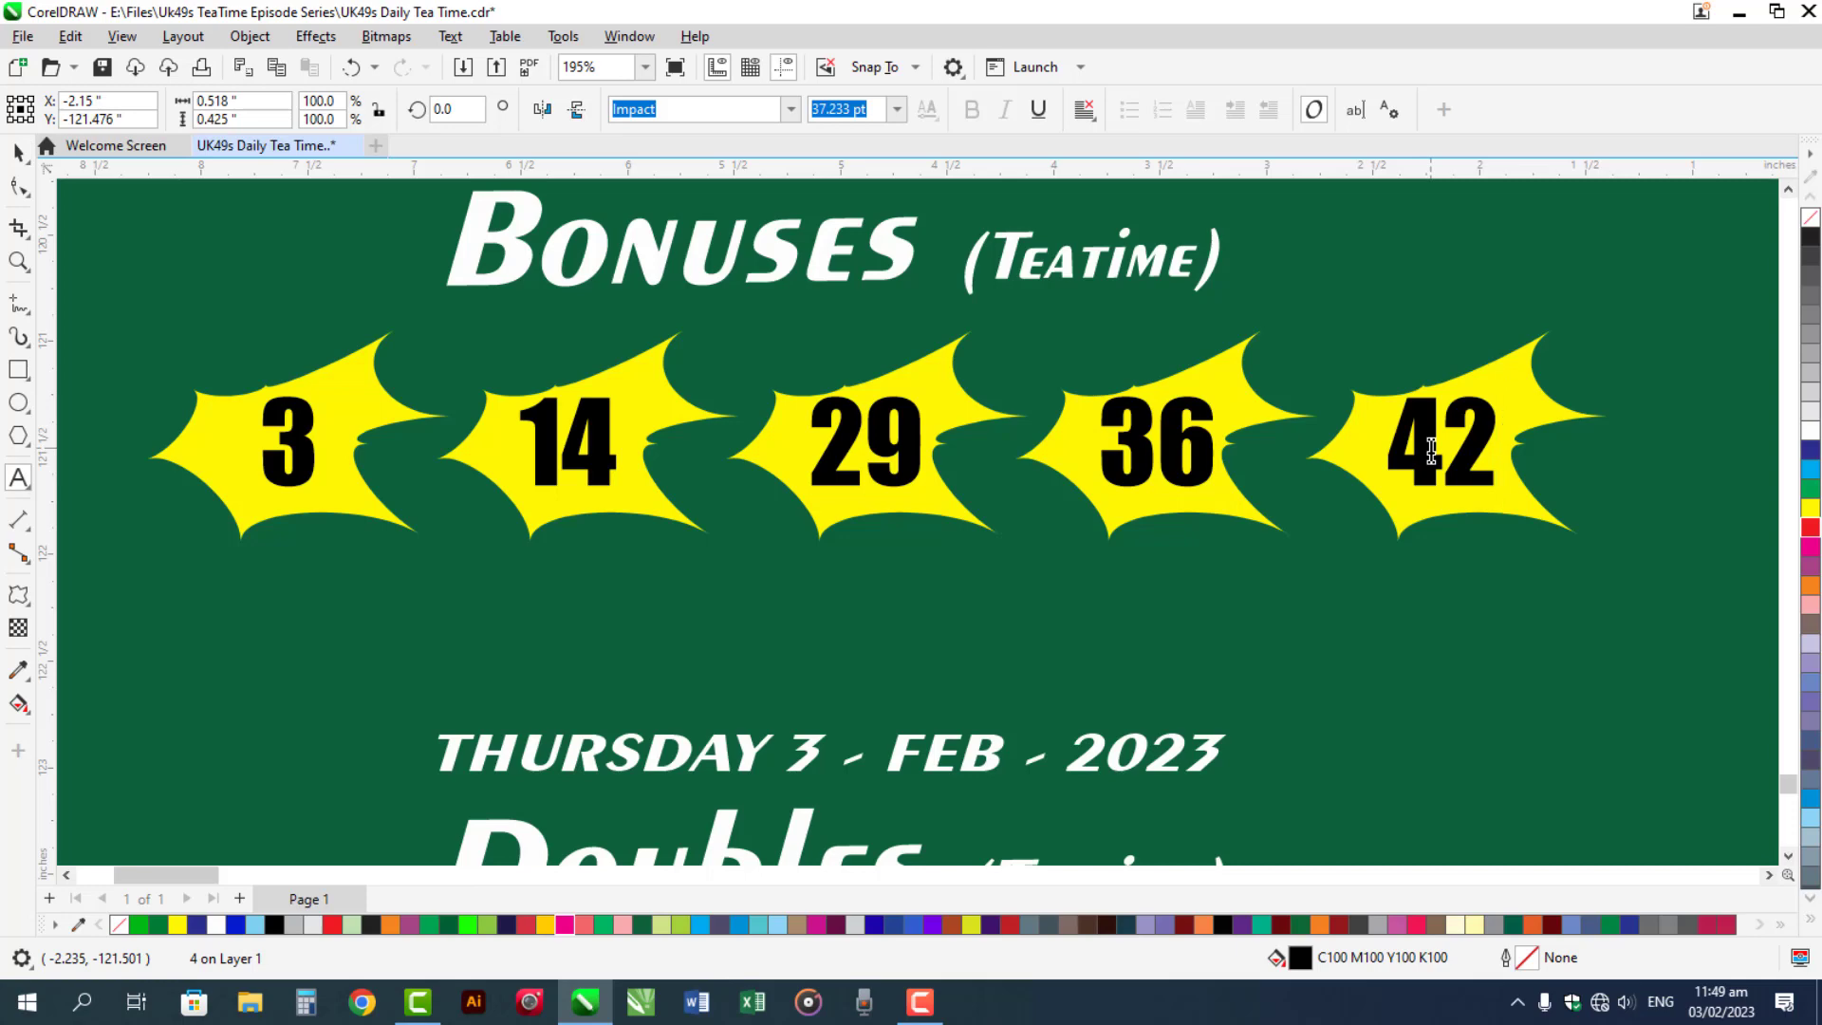
{"action": "key", "text": "Escape"}
{"action": "left_click", "coordinate": [920, 441], "text": "shift"}
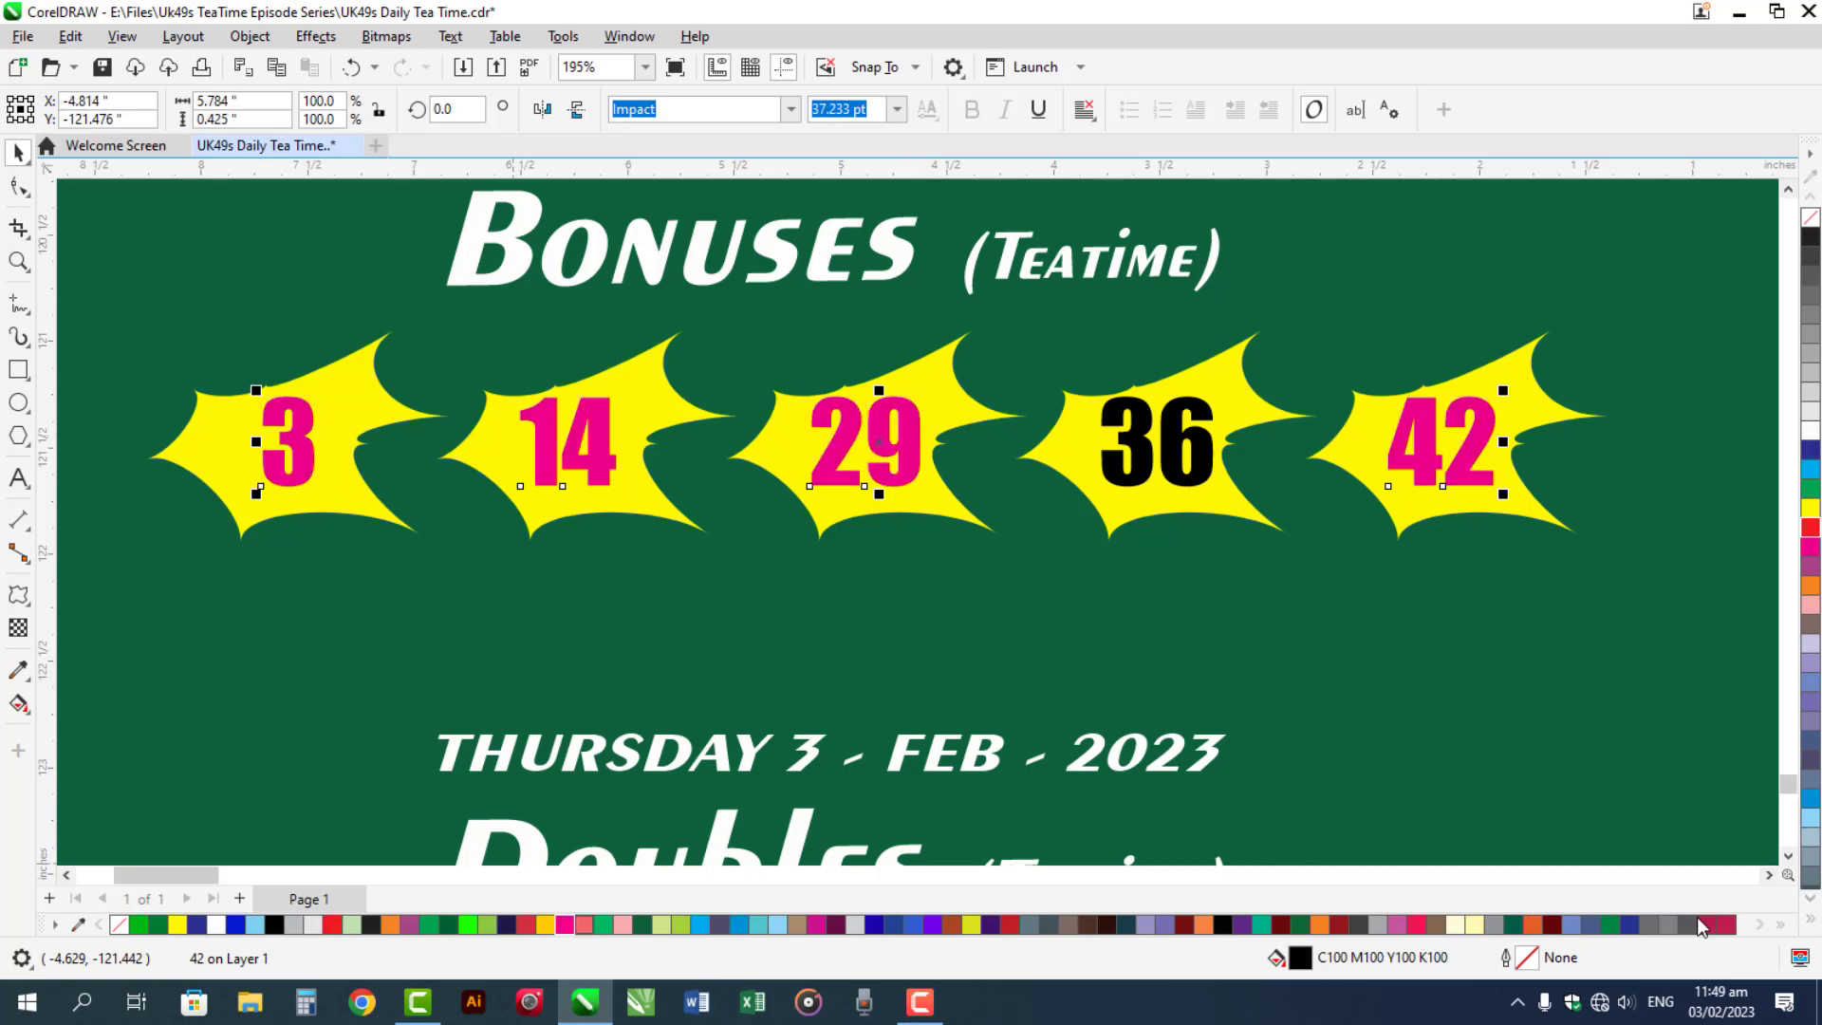
In the first row of the Doubles section, change the left pair to 12 and 24
{"action": "left_click", "coordinate": [1788, 856]}
{"action": "left_click", "coordinate": [1789, 857]}
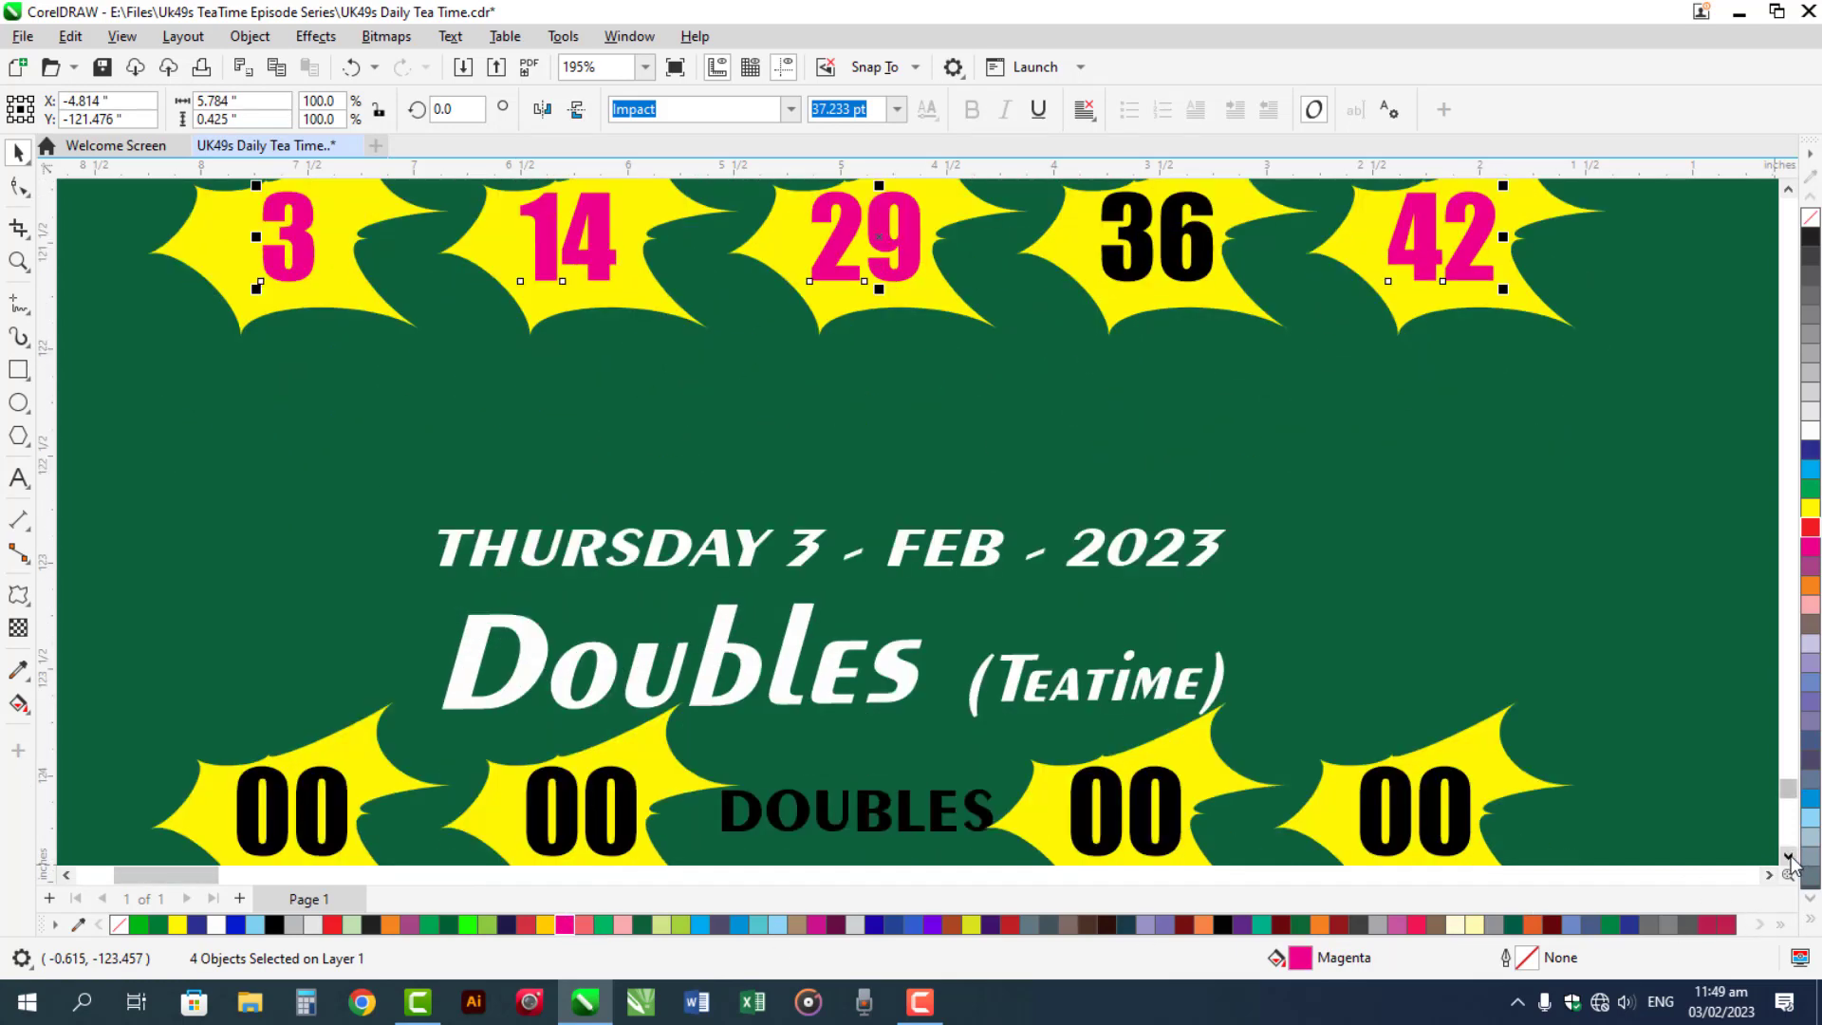
{"action": "left_click", "coordinate": [1790, 857]}
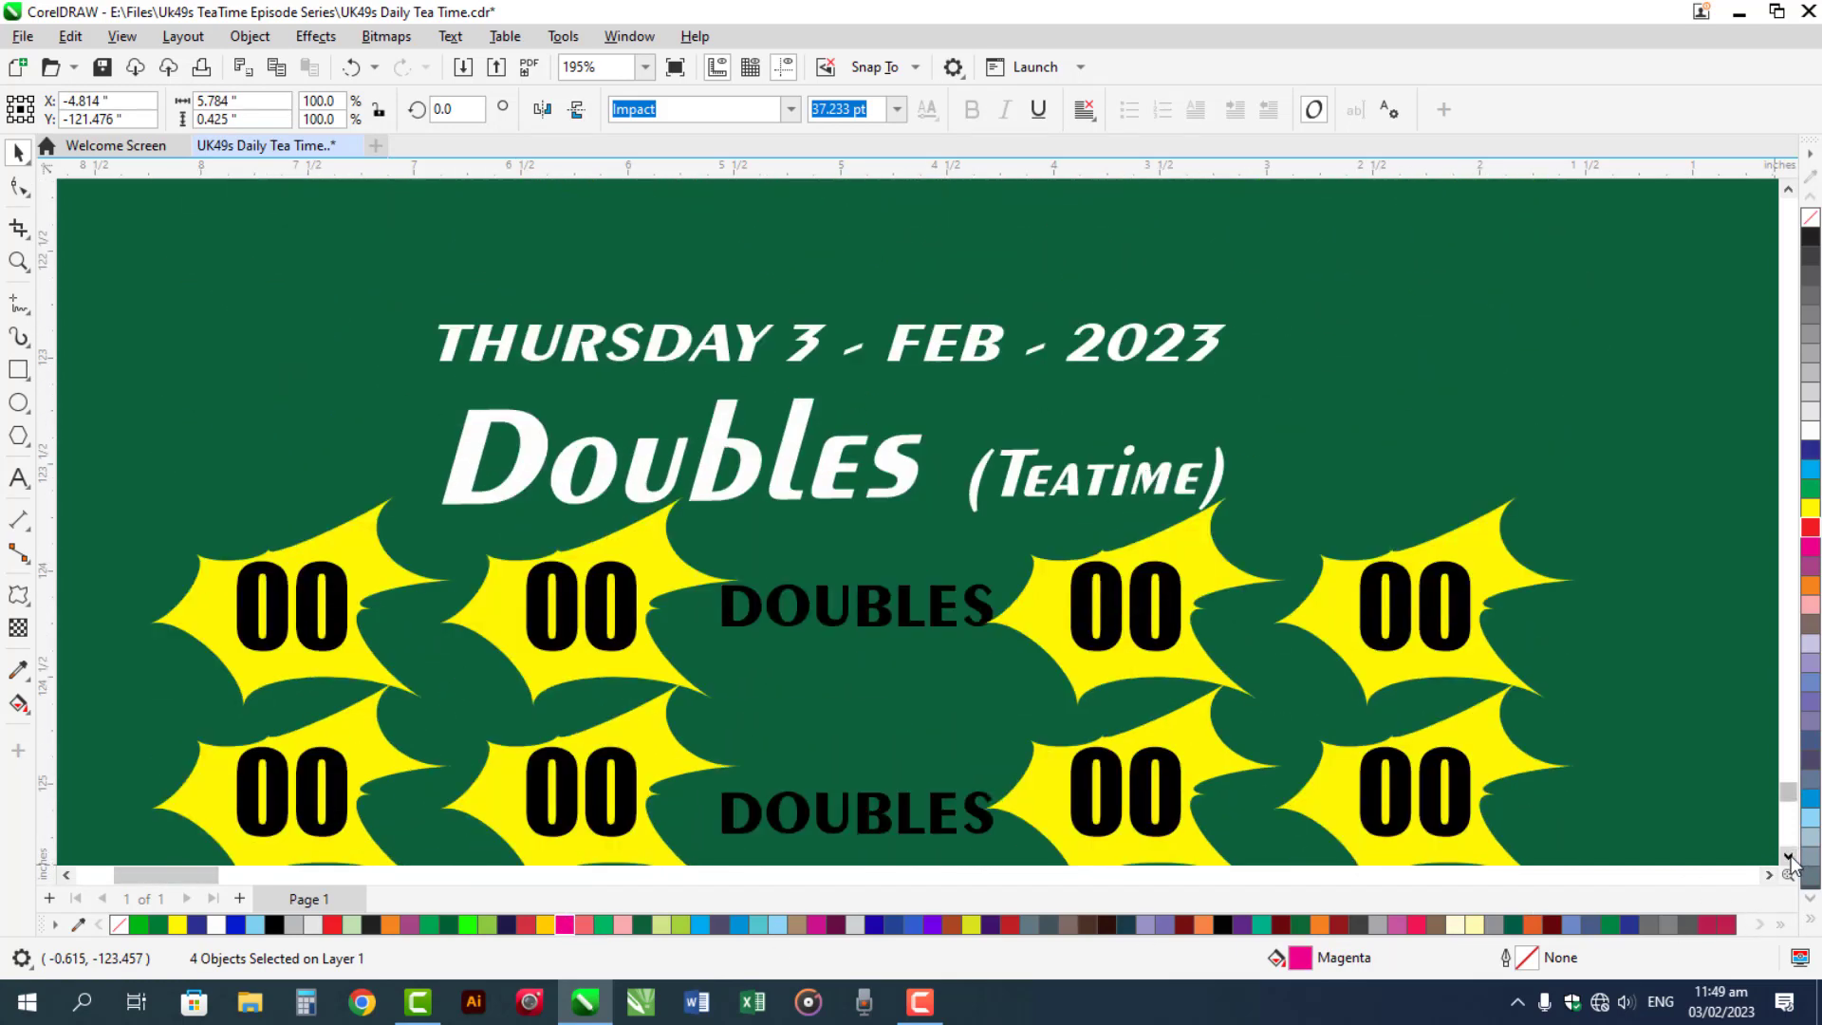
{"action": "left_click", "coordinate": [1789, 857]}
{"action": "left_click", "coordinate": [336, 554]}
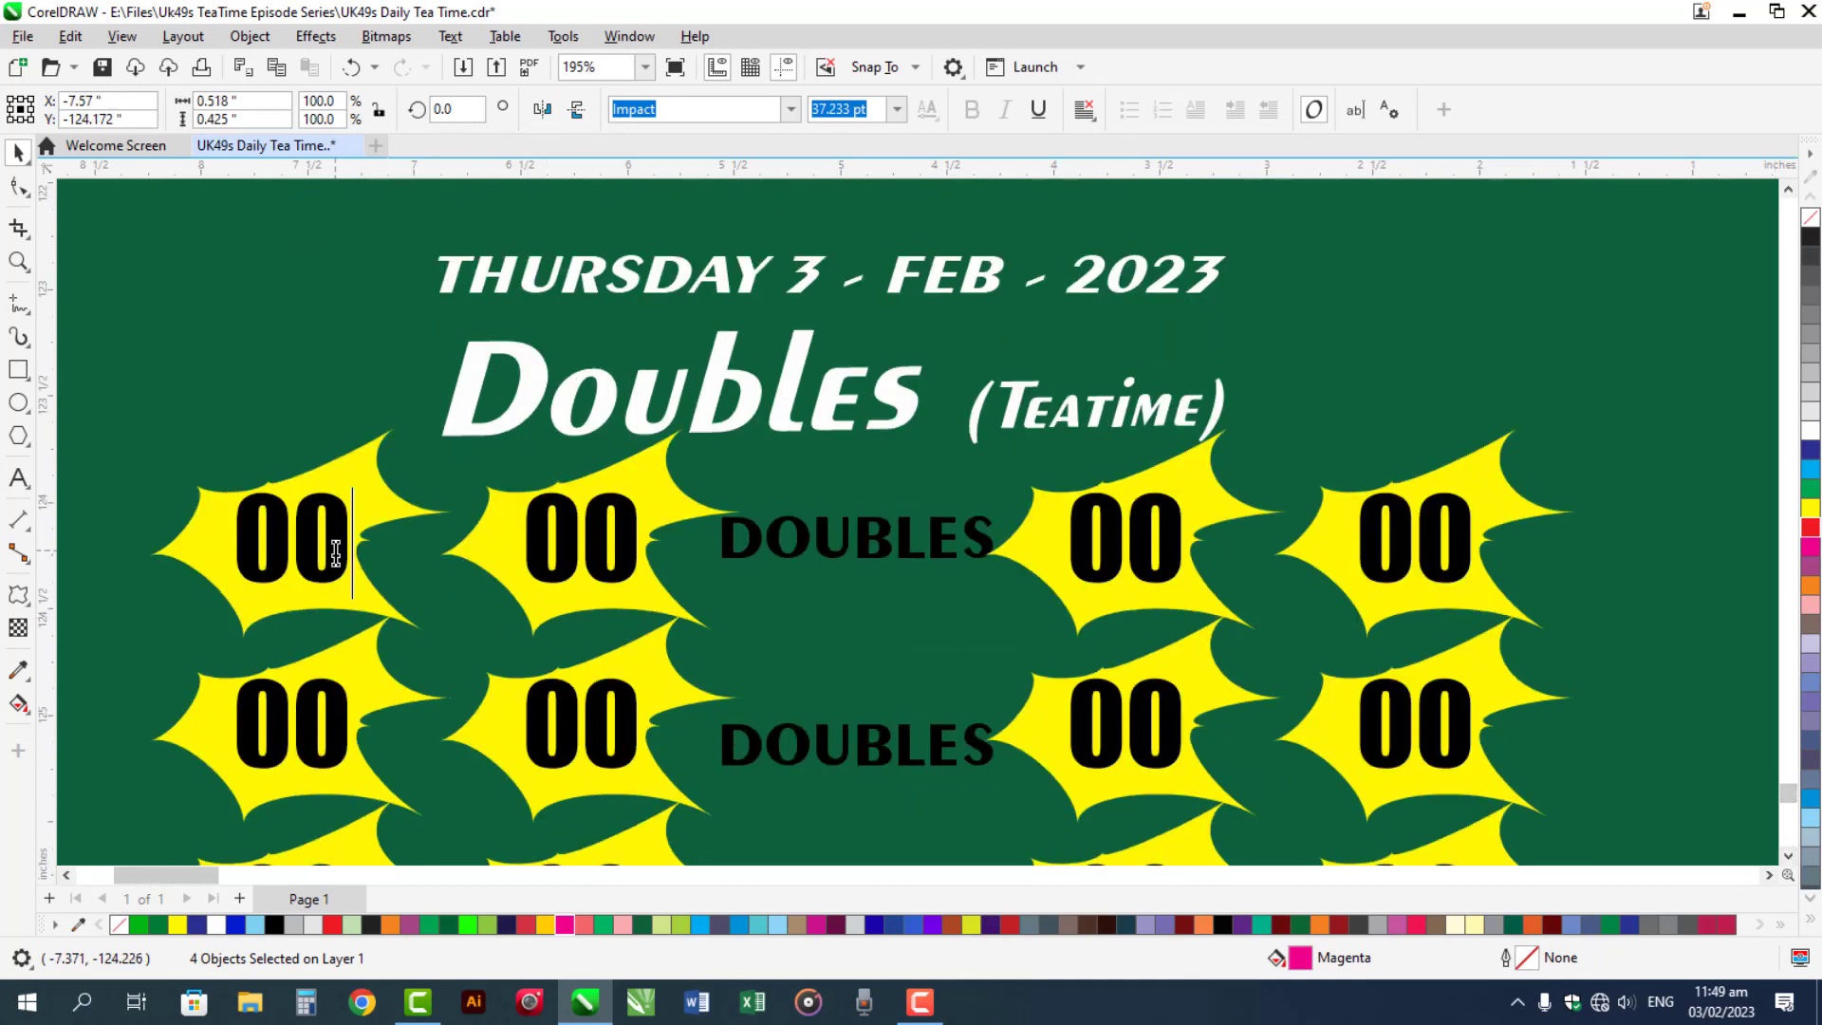
{"action": "double_click", "coordinate": [336, 553]}
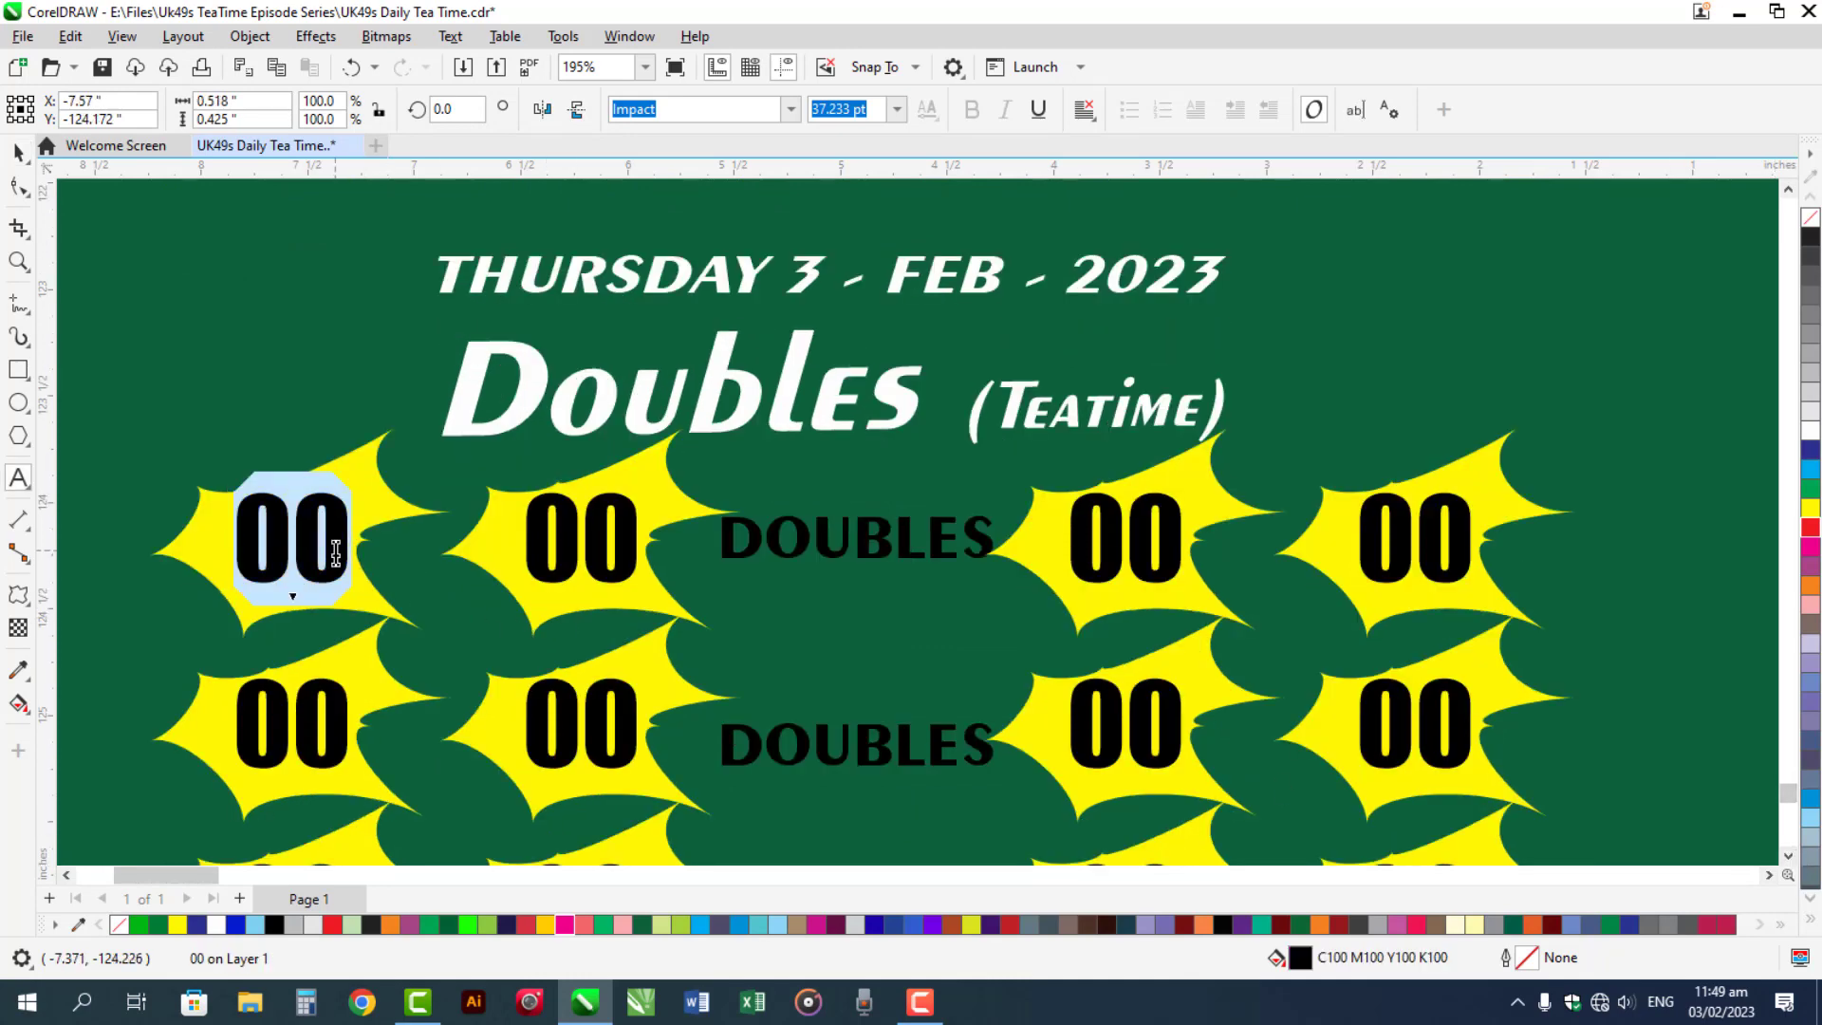
{"action": "type", "text": "12"}
{"action": "left_click", "coordinate": [567, 537]}
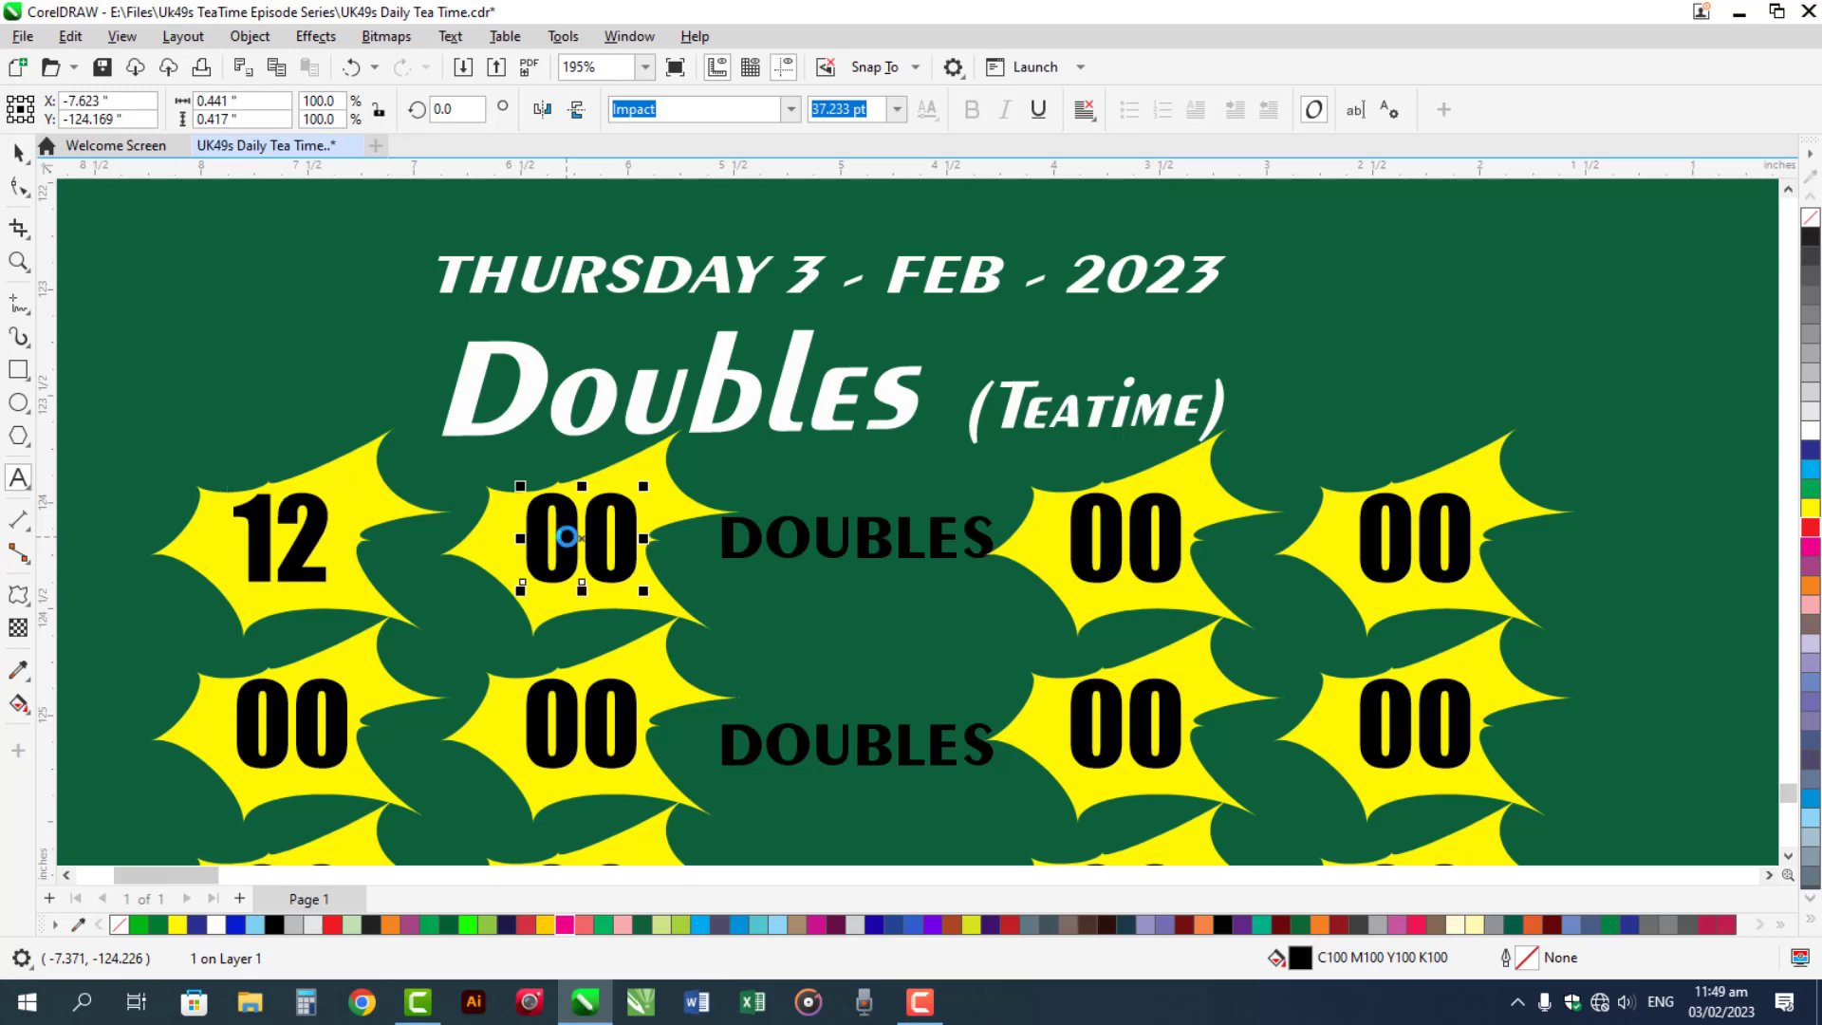
{"action": "double_click", "coordinate": [567, 537]}
{"action": "type", "text": "24"}
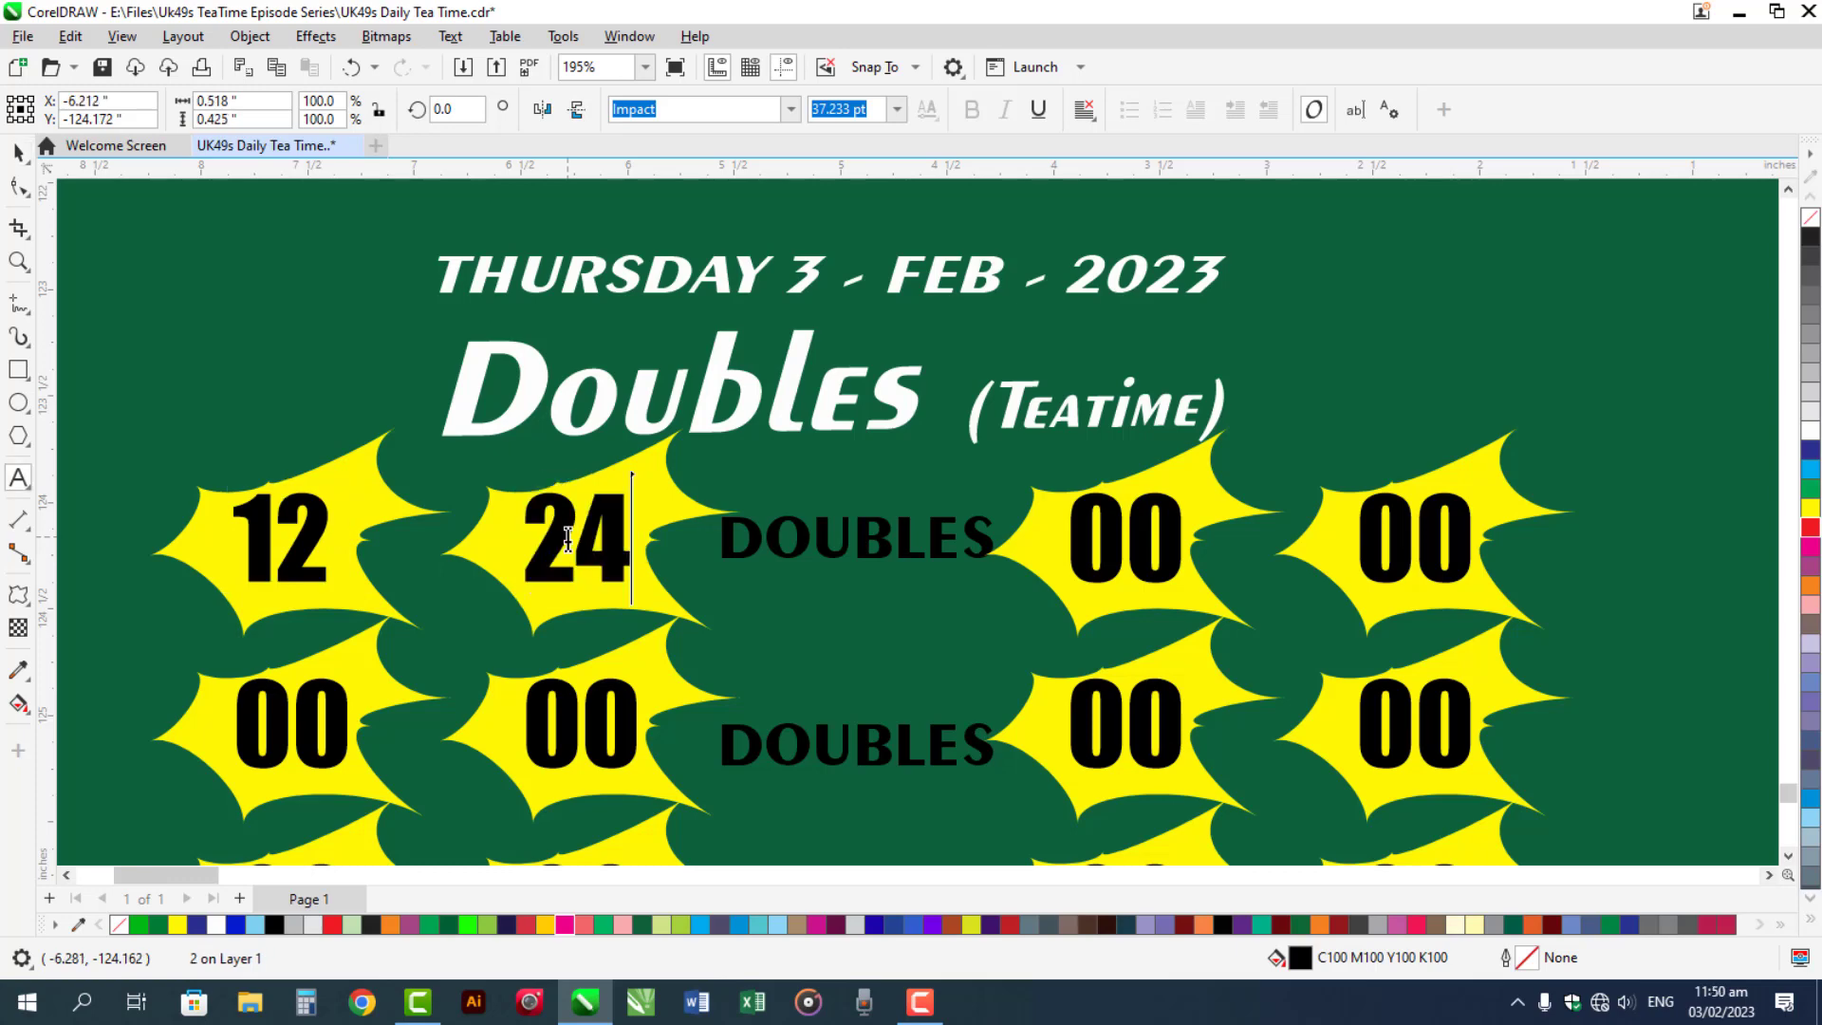
{"action": "key", "text": "ctrl+space"}
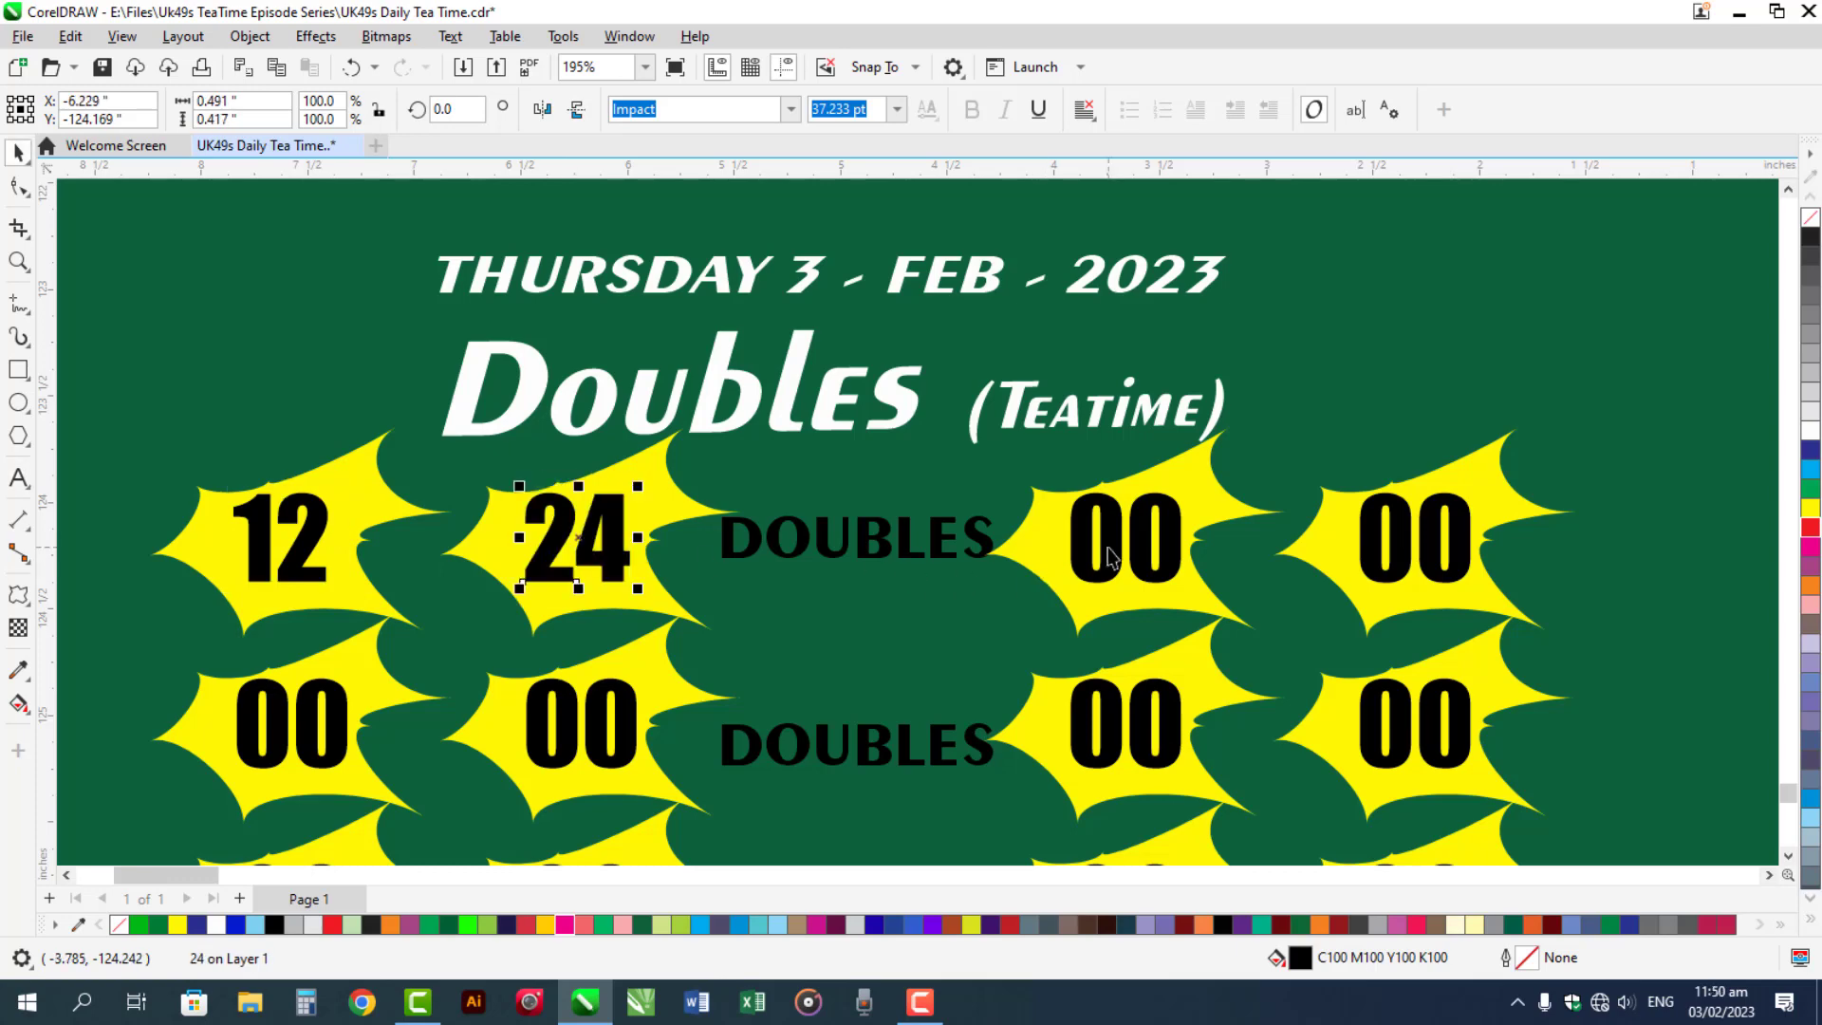
In the first Doubles row, change the right pair to 15 and 22
{"action": "left_click", "coordinate": [1110, 555]}
{"action": "double_click", "coordinate": [1110, 550]}
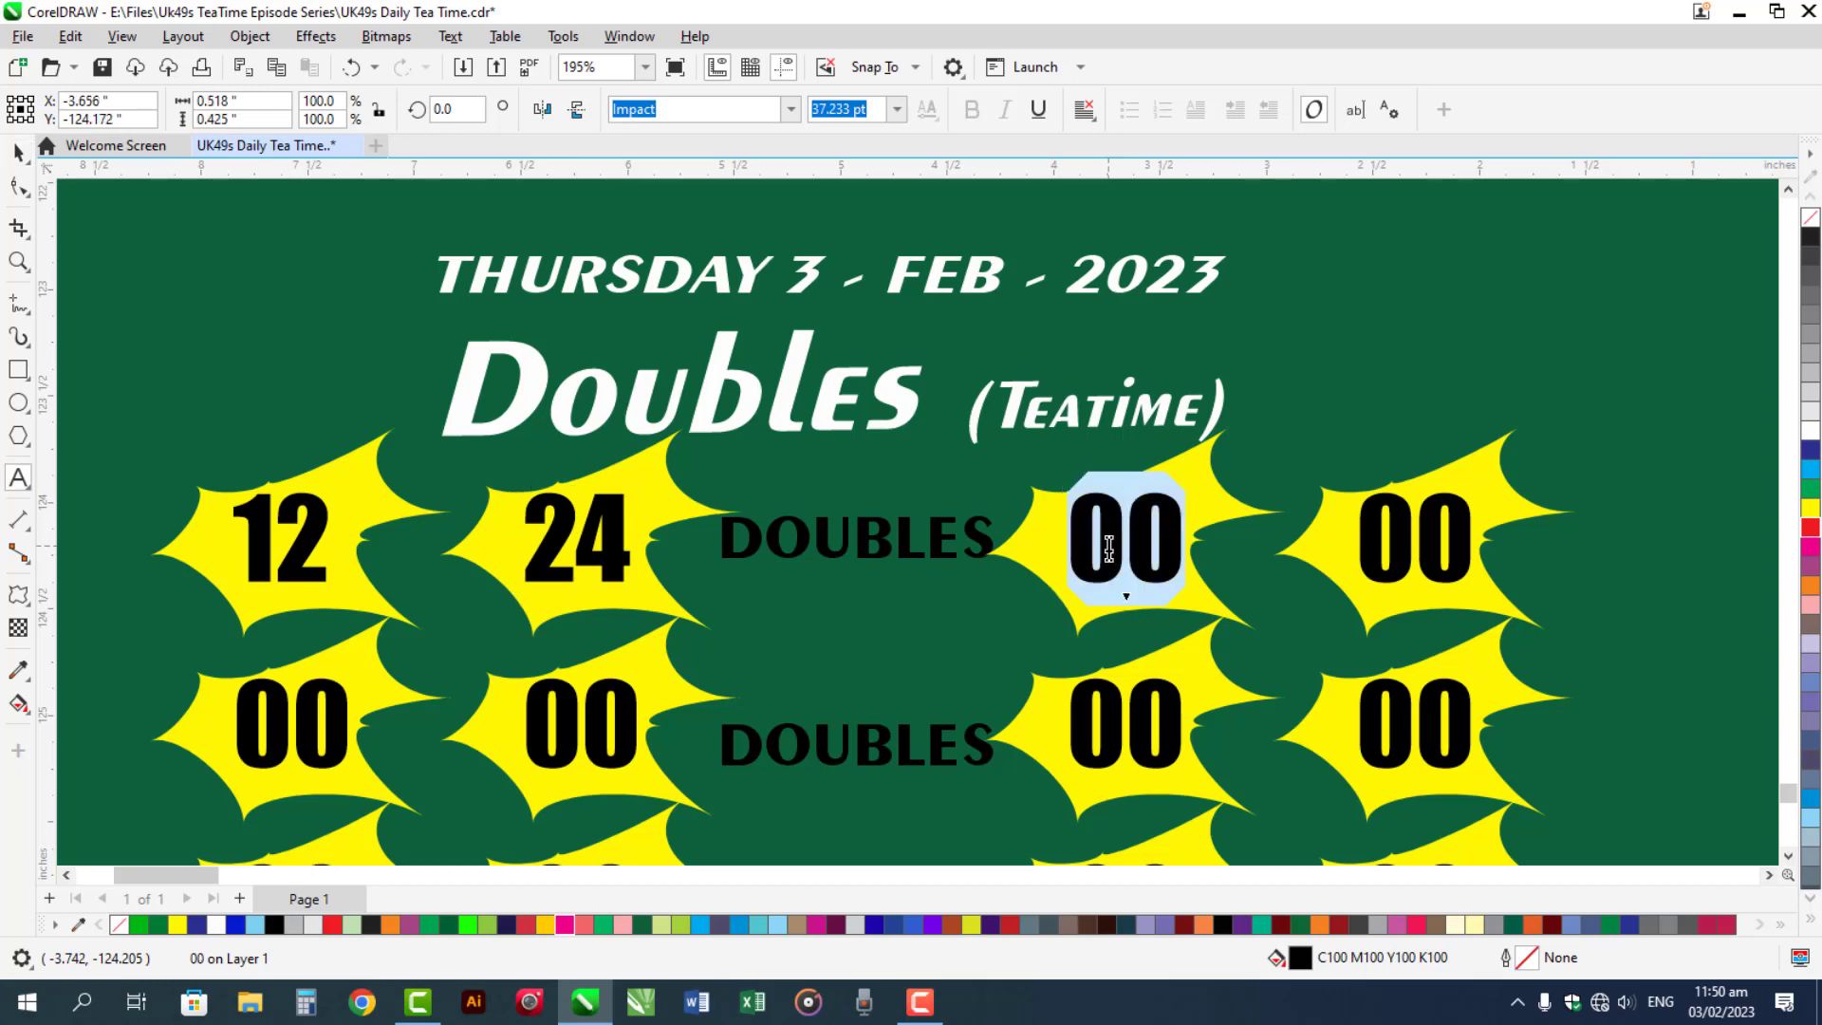
{"action": "type", "text": "15"}
{"action": "key", "text": "ctrl+space"}
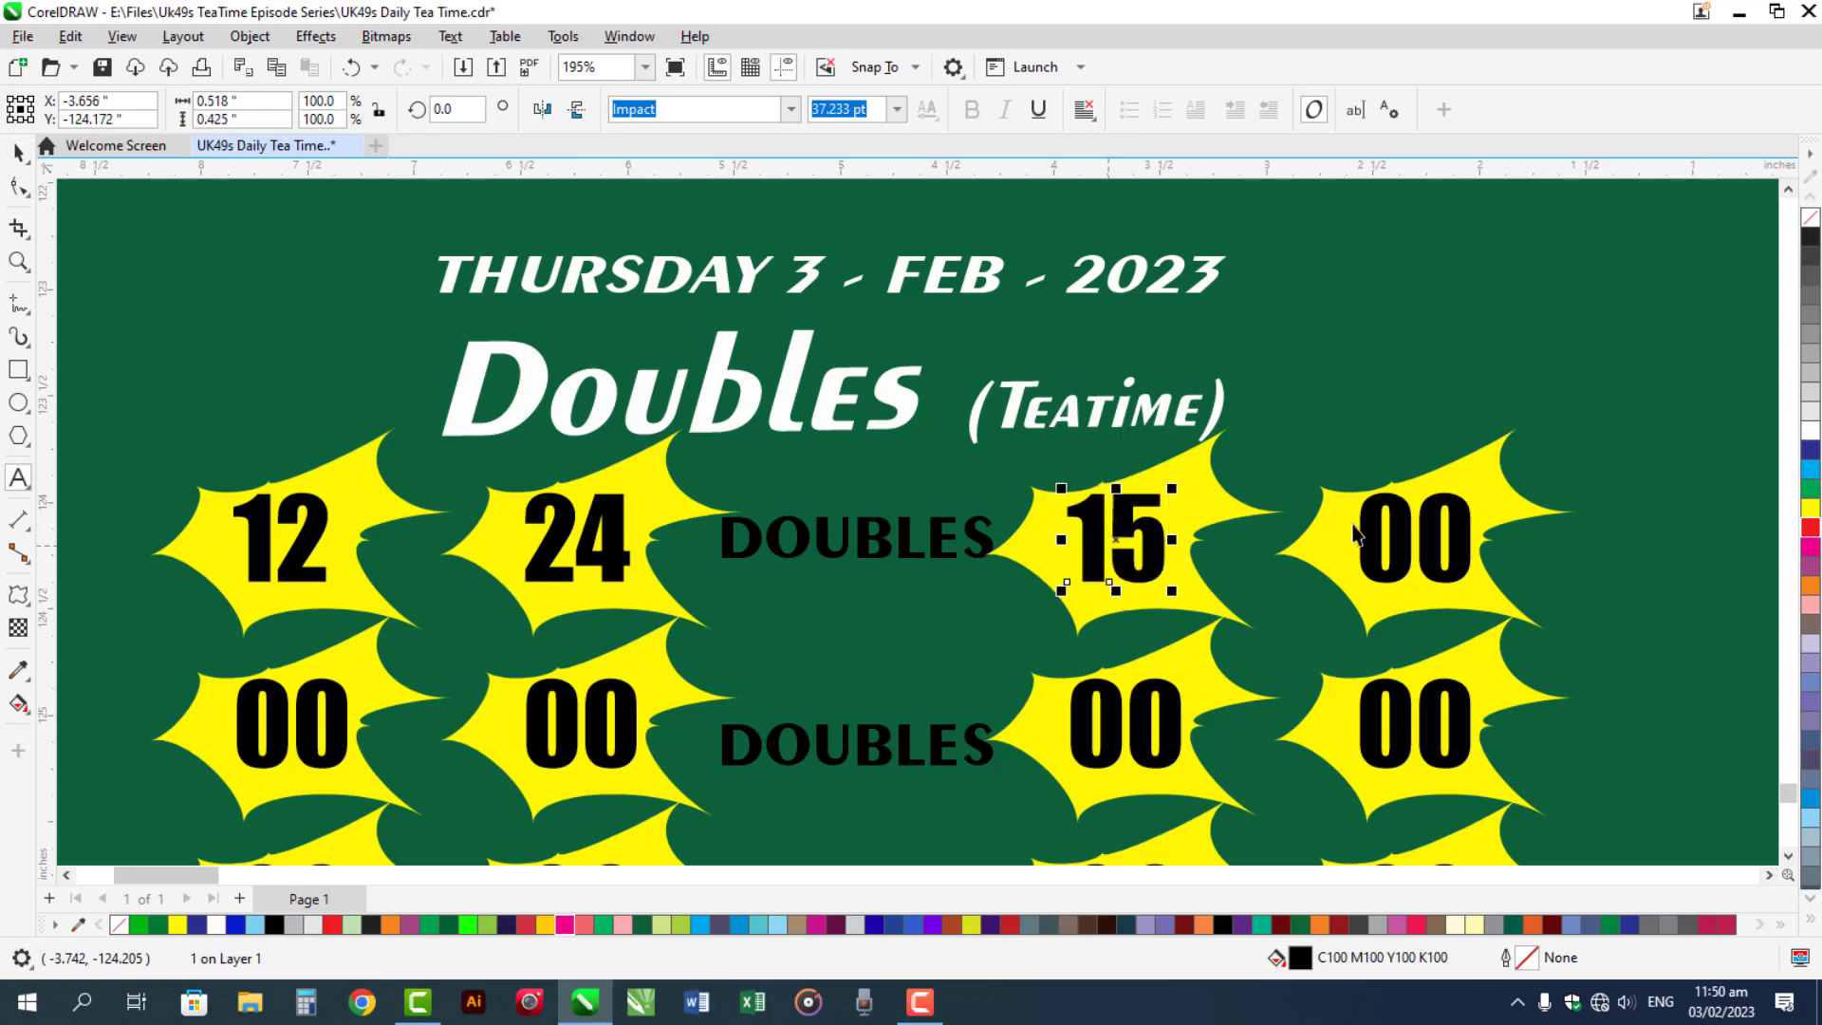
{"action": "left_click", "coordinate": [1397, 524]}
{"action": "double_click", "coordinate": [1397, 525]}
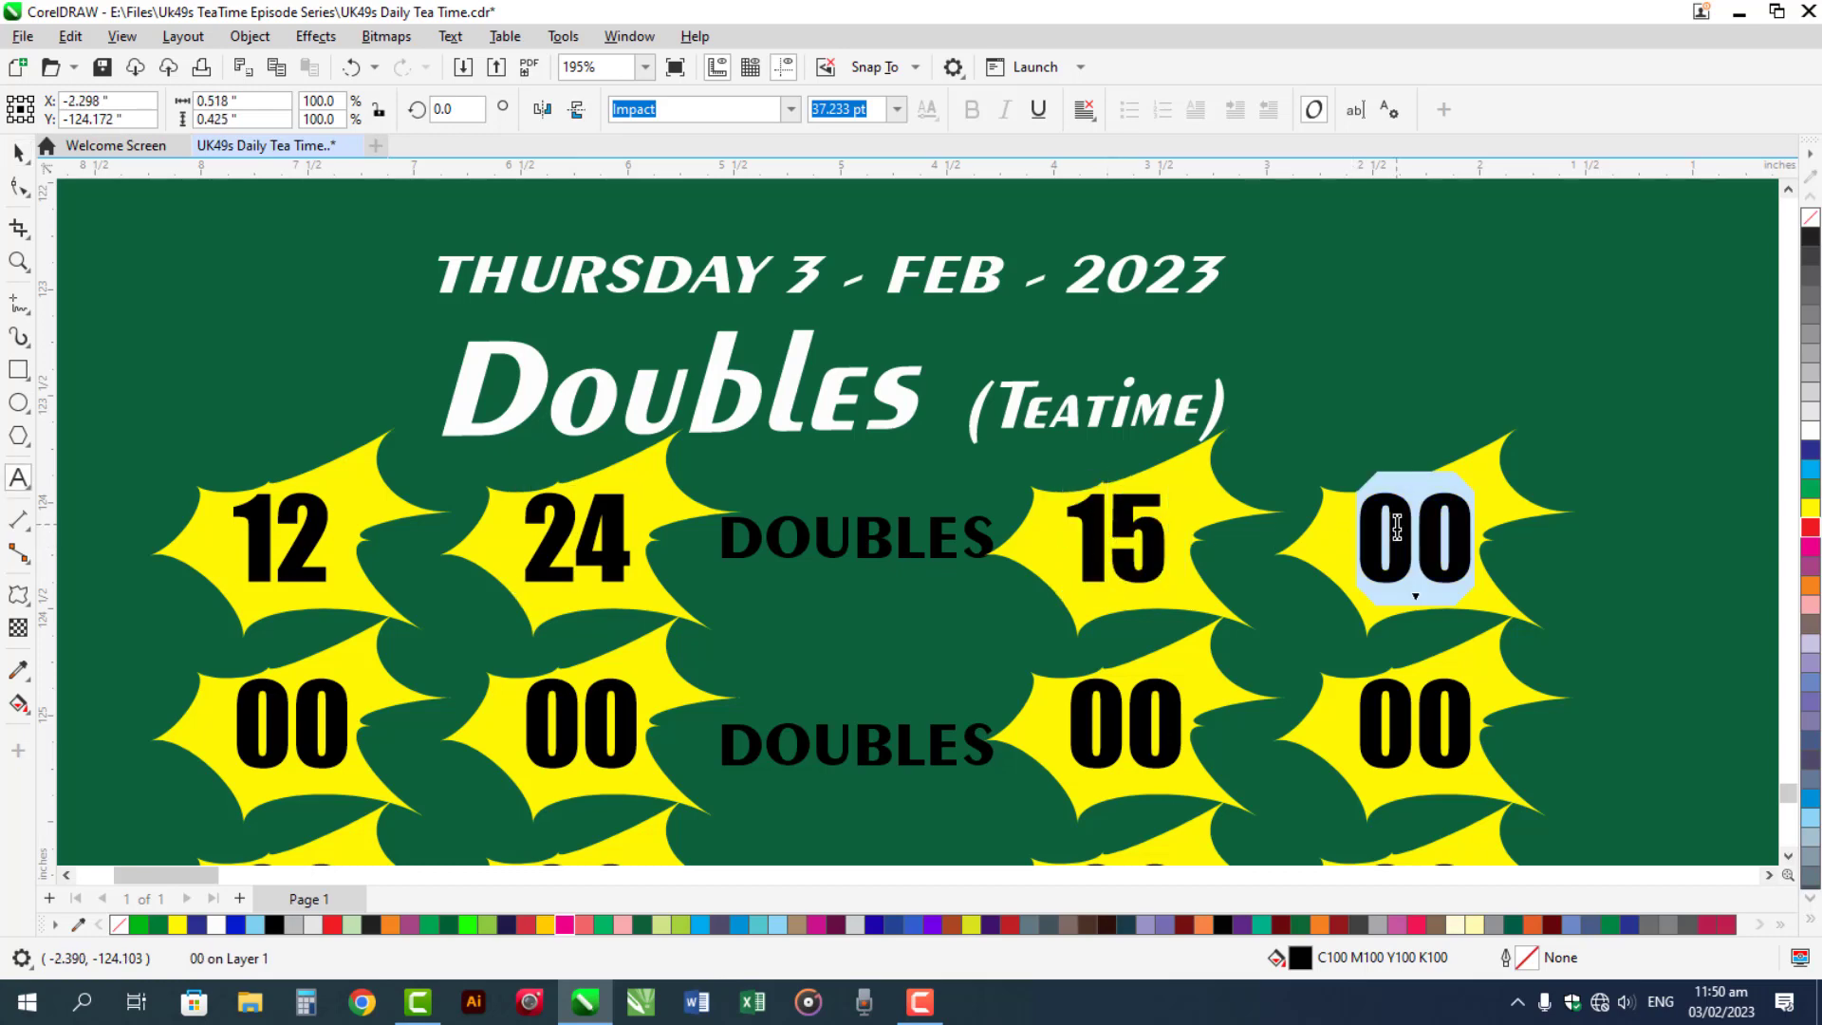
{"action": "type", "text": "22"}
{"action": "key", "text": "ctrl+space"}
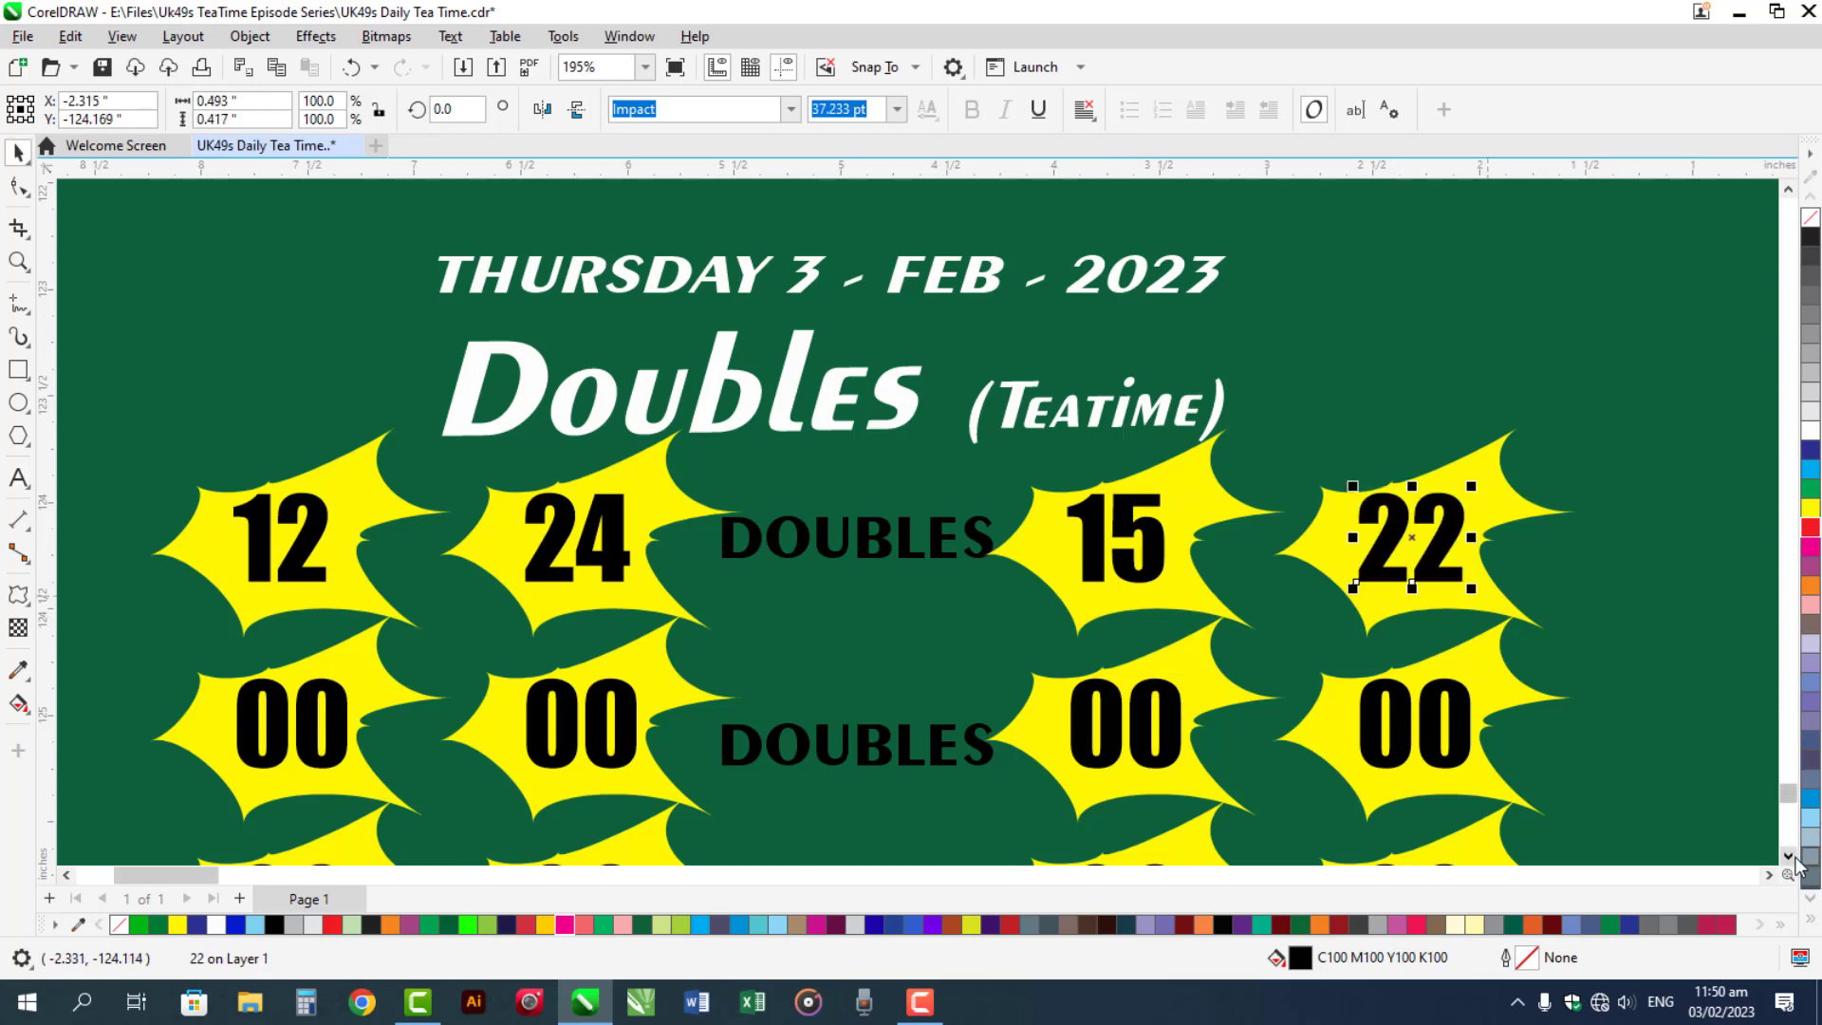
In the second Doubles row, change the left pair to 5 and 32, centring the 5 on its star
{"action": "left_click", "coordinate": [1789, 856]}
{"action": "left_click", "coordinate": [1789, 856]}
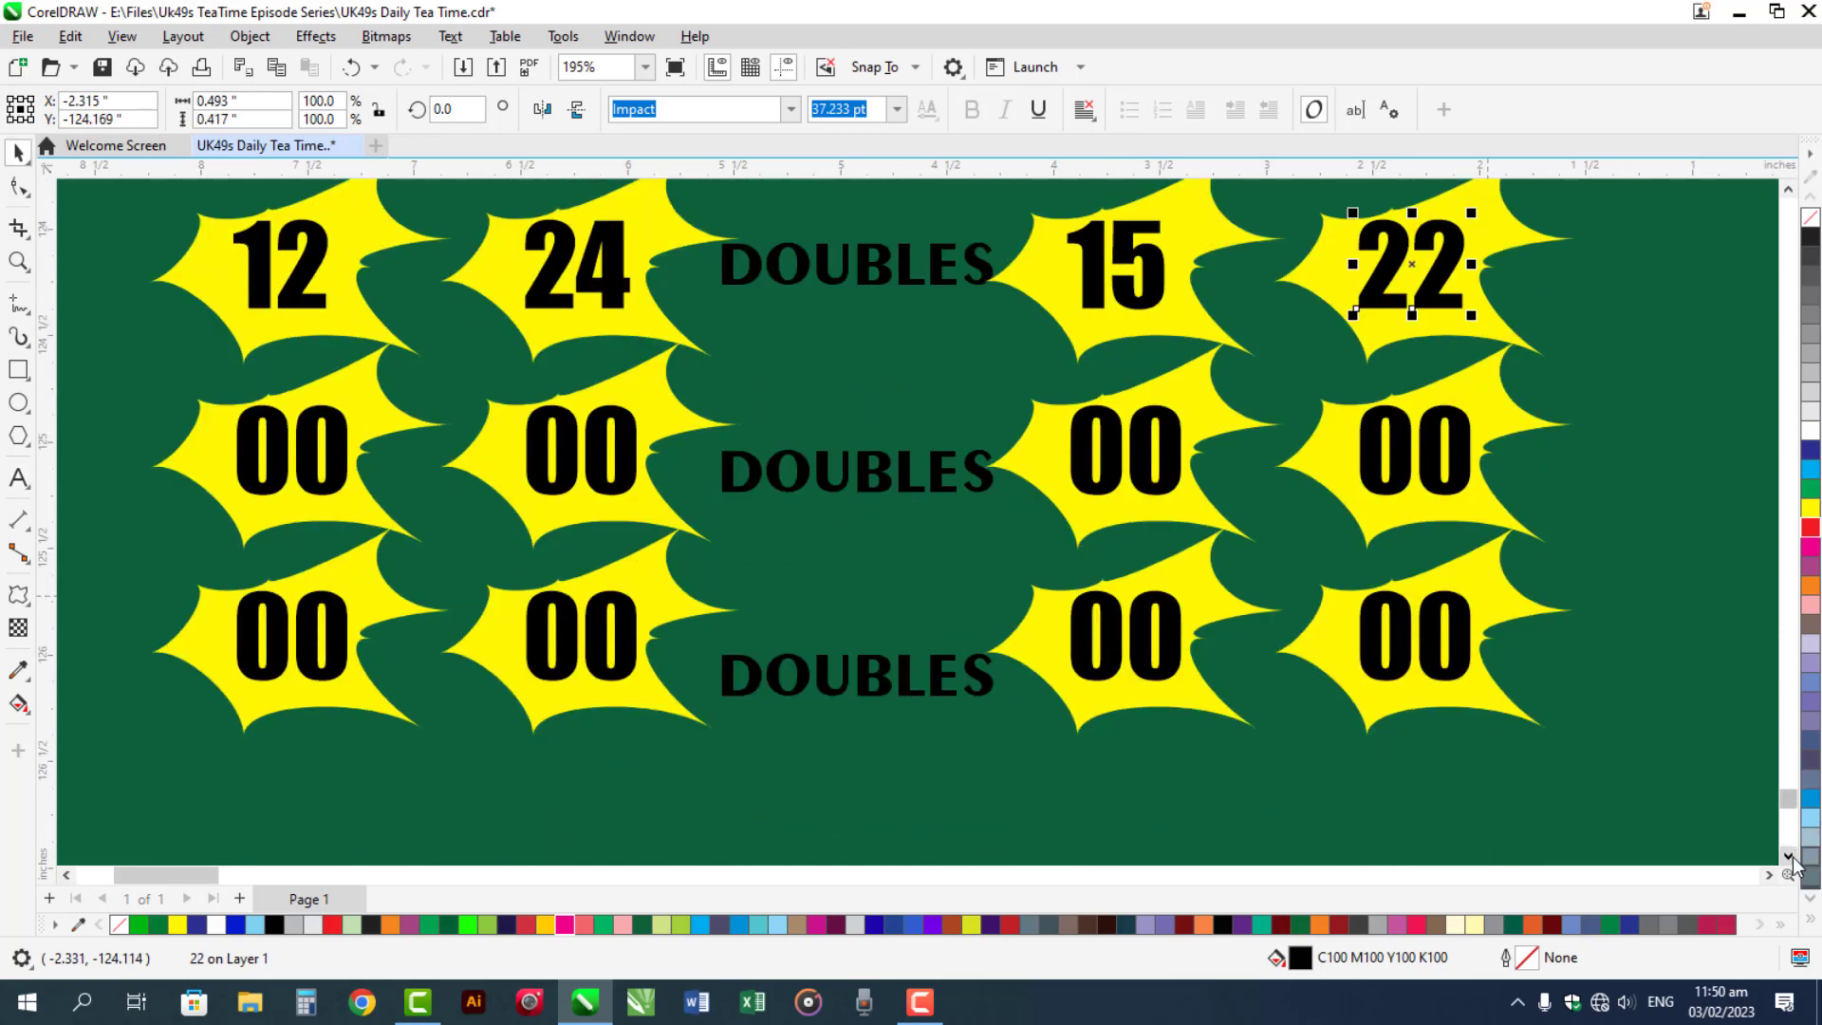
{"action": "double_click", "coordinate": [305, 463]}
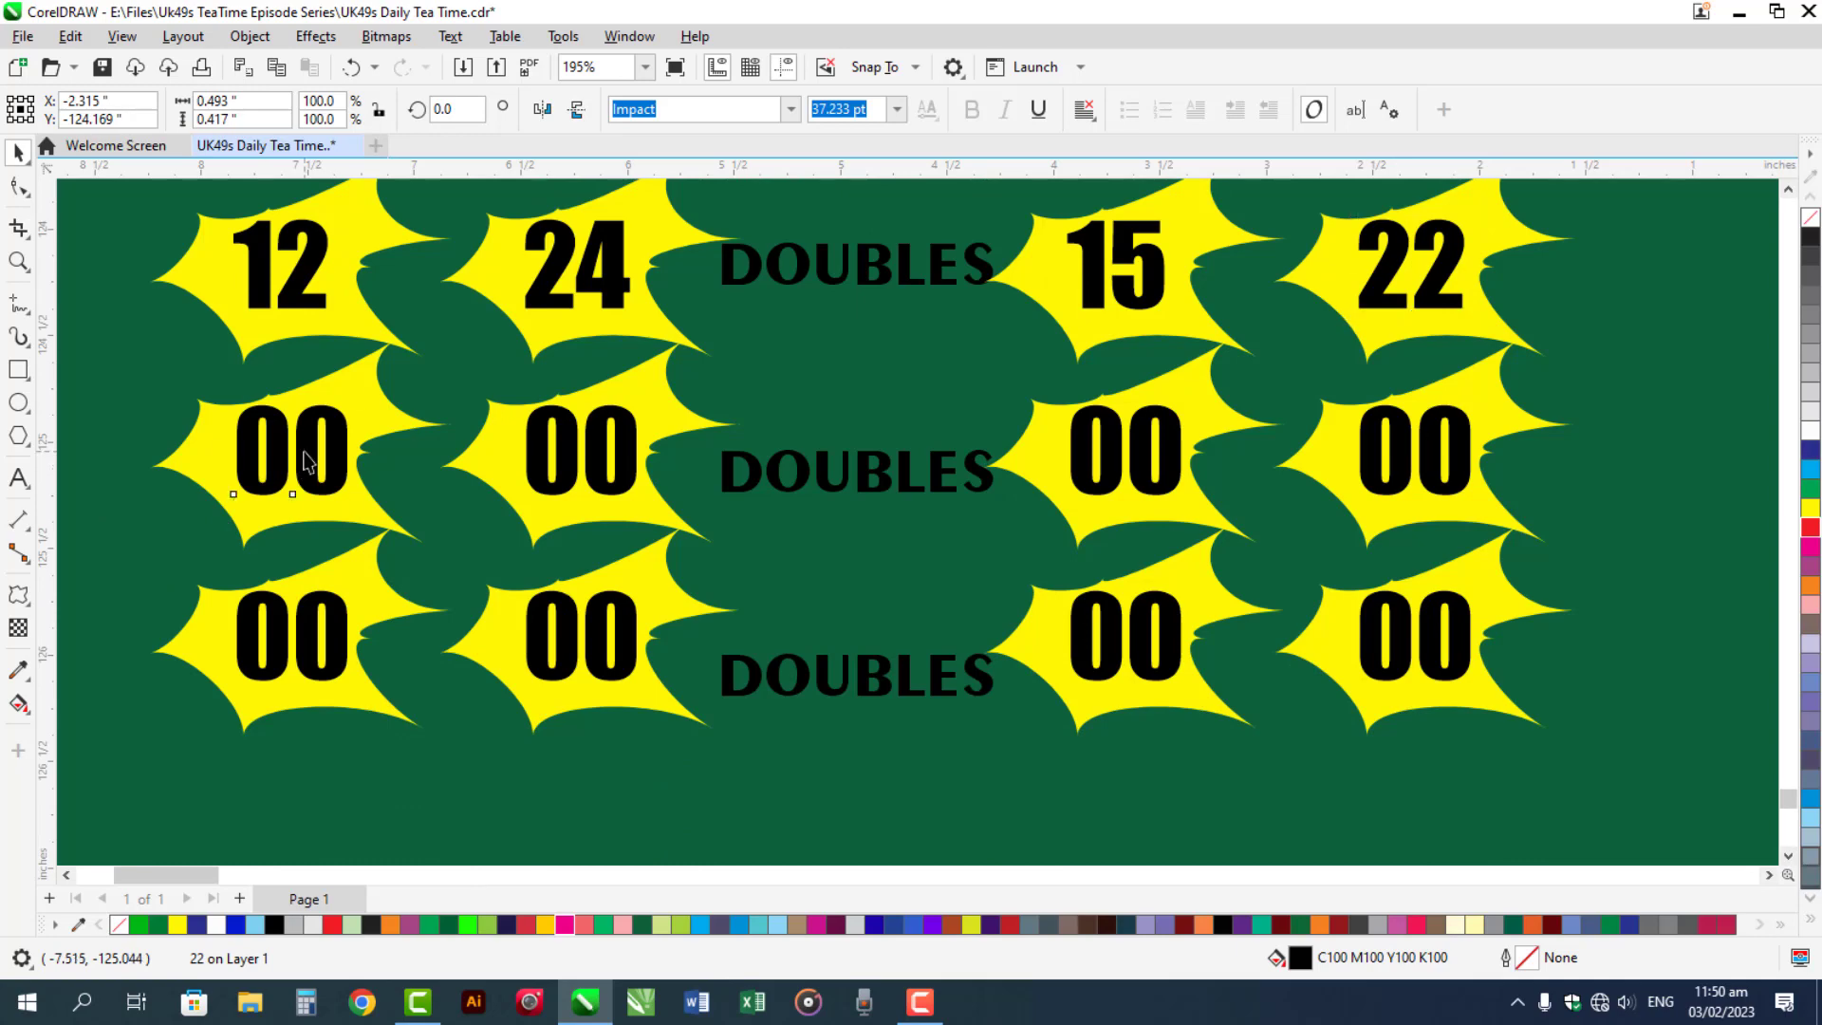
{"action": "double_click", "coordinate": [306, 455]}
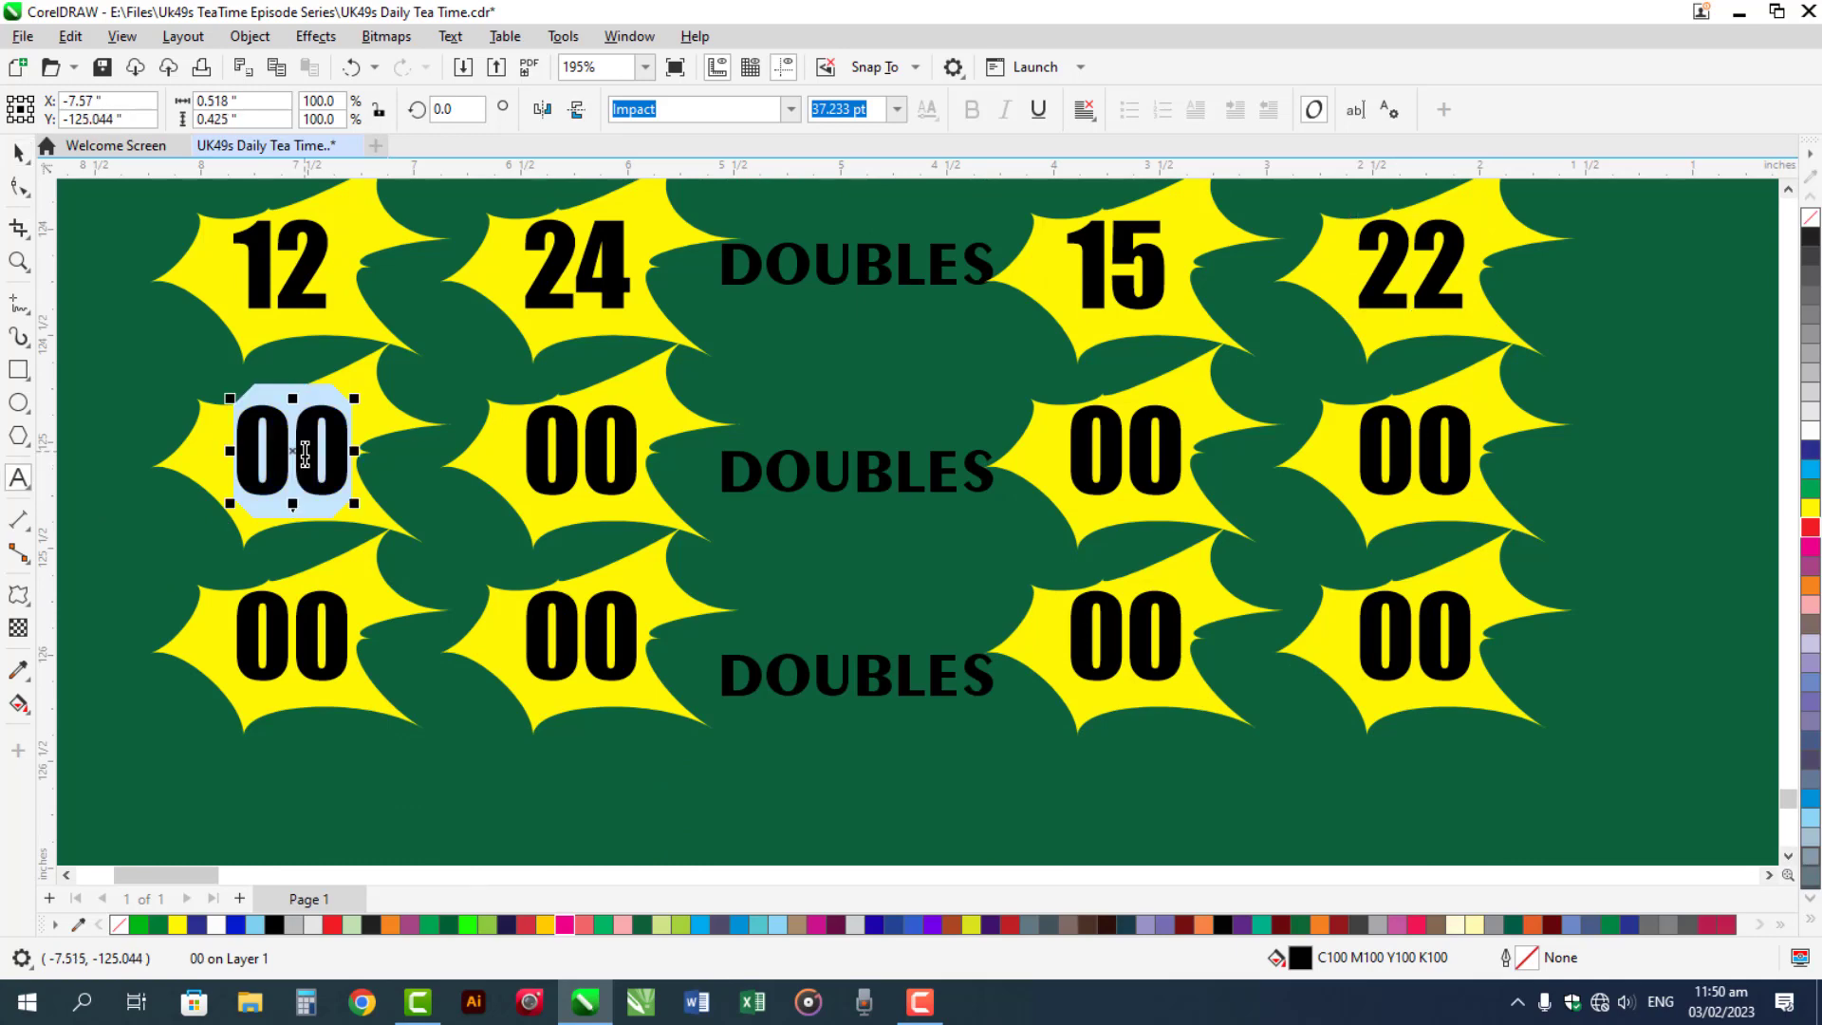
{"action": "type", "text": "5"}
{"action": "key", "text": "ctrl+space"}
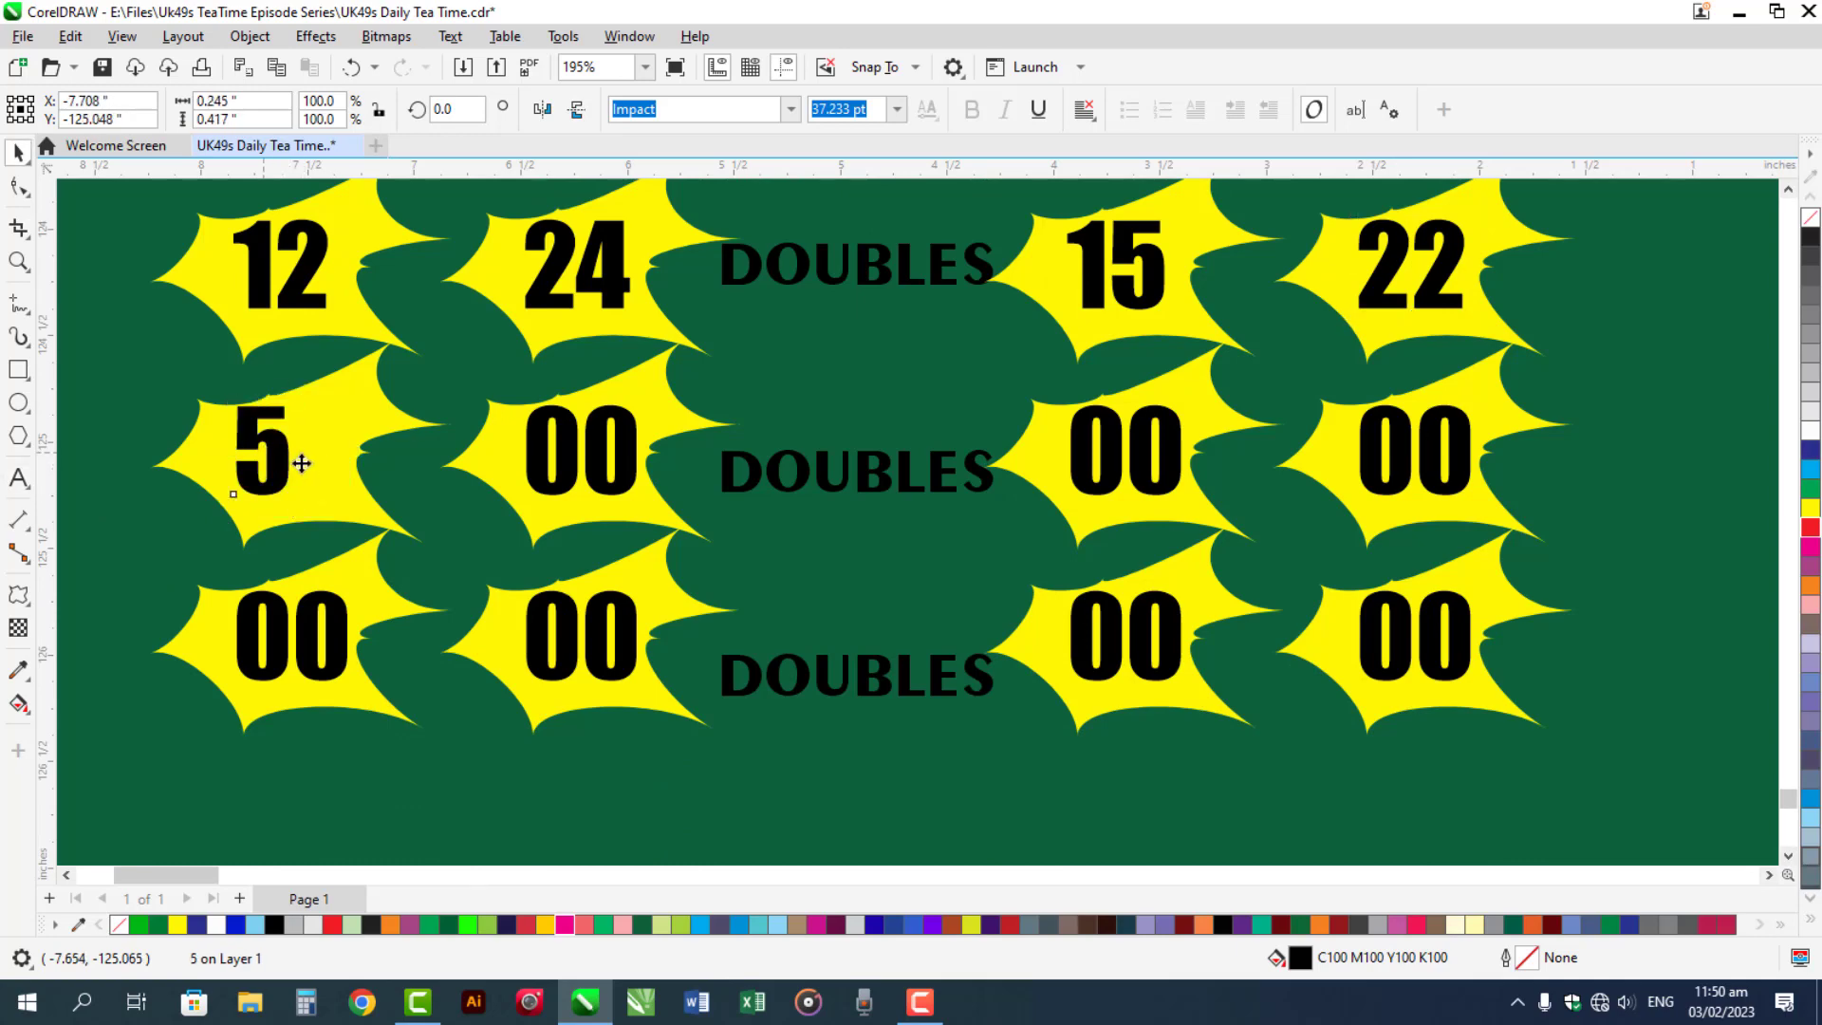
{"action": "left_click_drag", "start_coordinate": [301, 463], "coordinate": [342, 465]}
{"action": "left_click", "coordinate": [566, 452]}
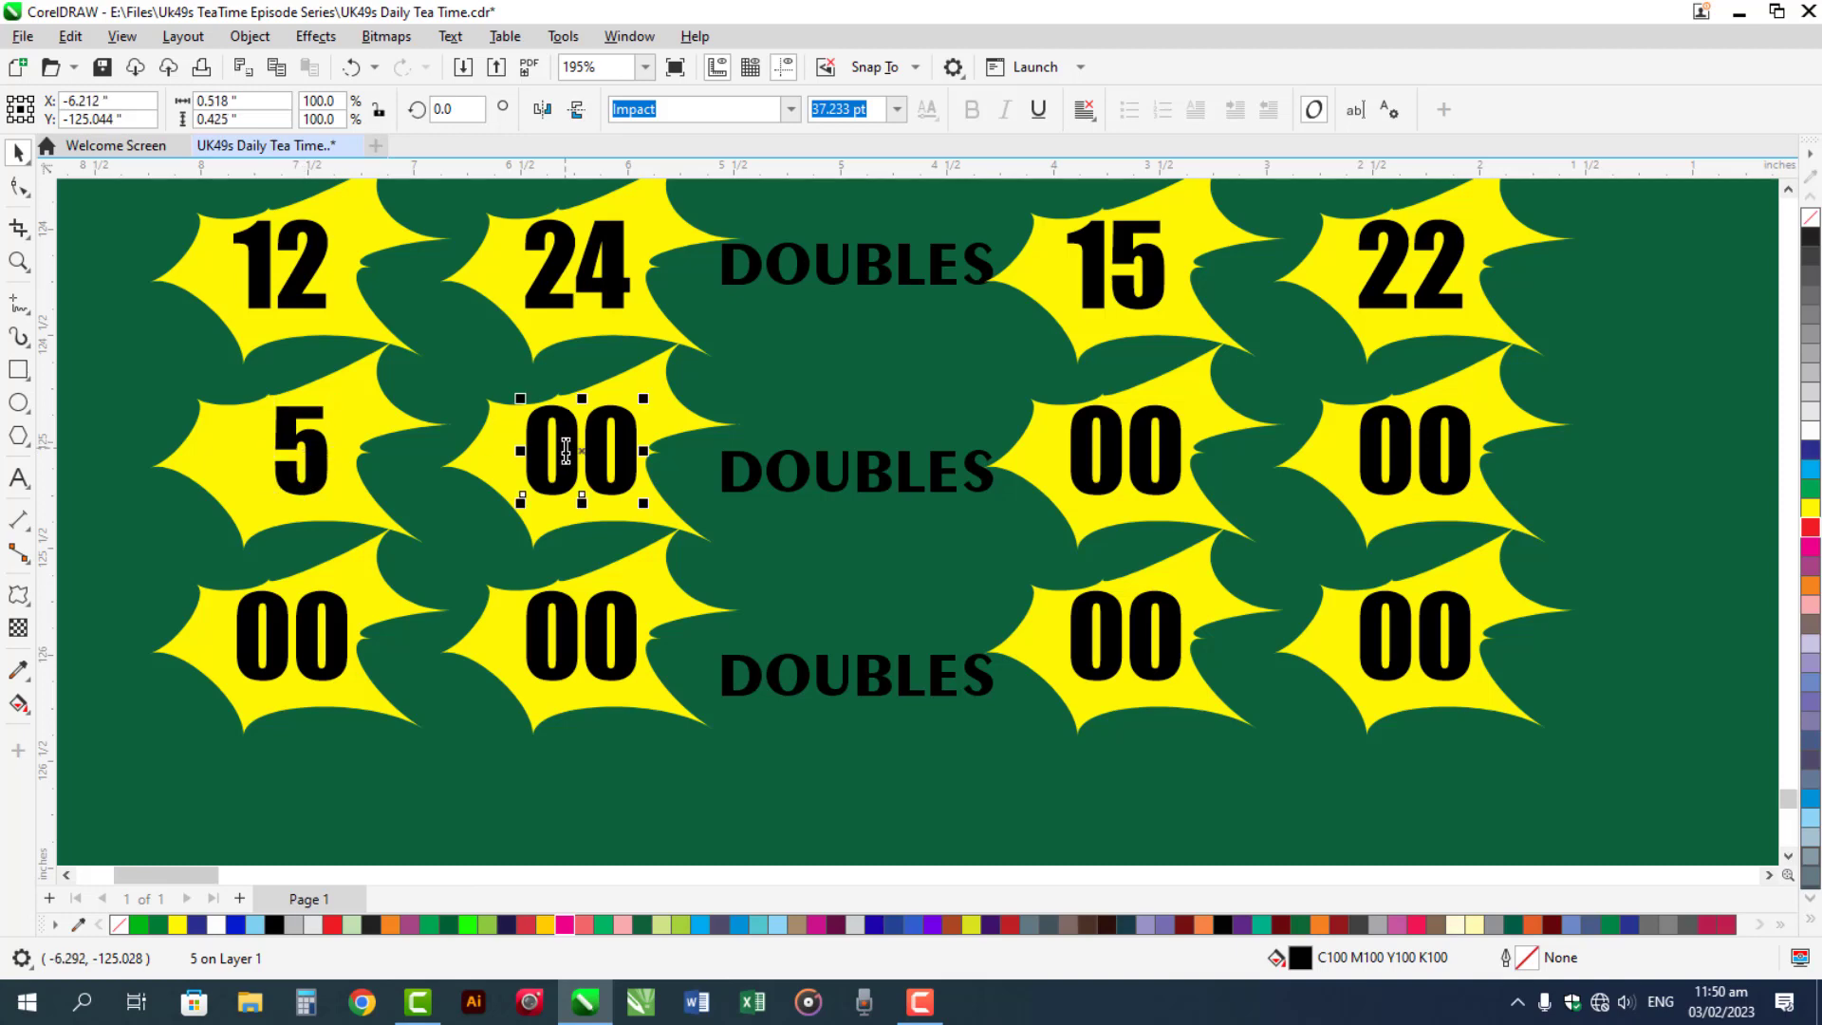
{"action": "double_click", "coordinate": [566, 451]}
{"action": "type", "text": "32"}
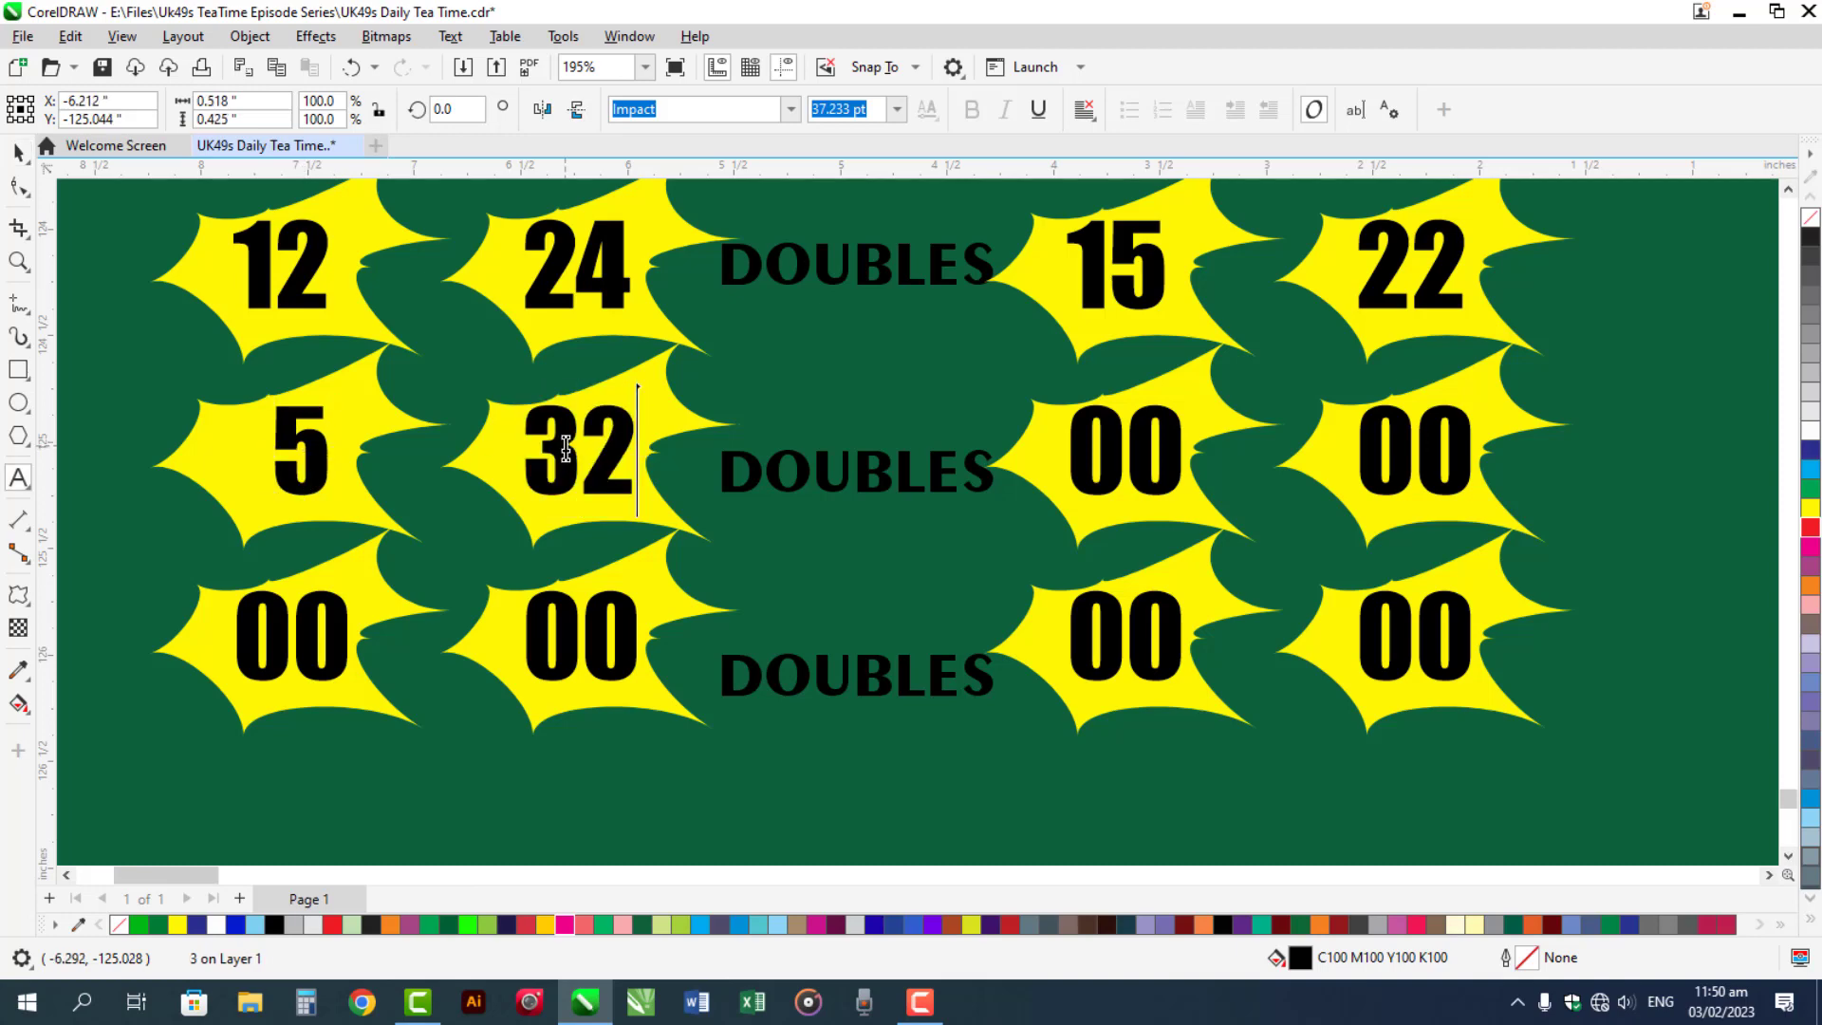
{"action": "key", "text": "ctrl+space"}
In the second Doubles row, change the right pair to 8 and 44, centring the 8 on its star
{"action": "left_click", "coordinate": [1121, 458]}
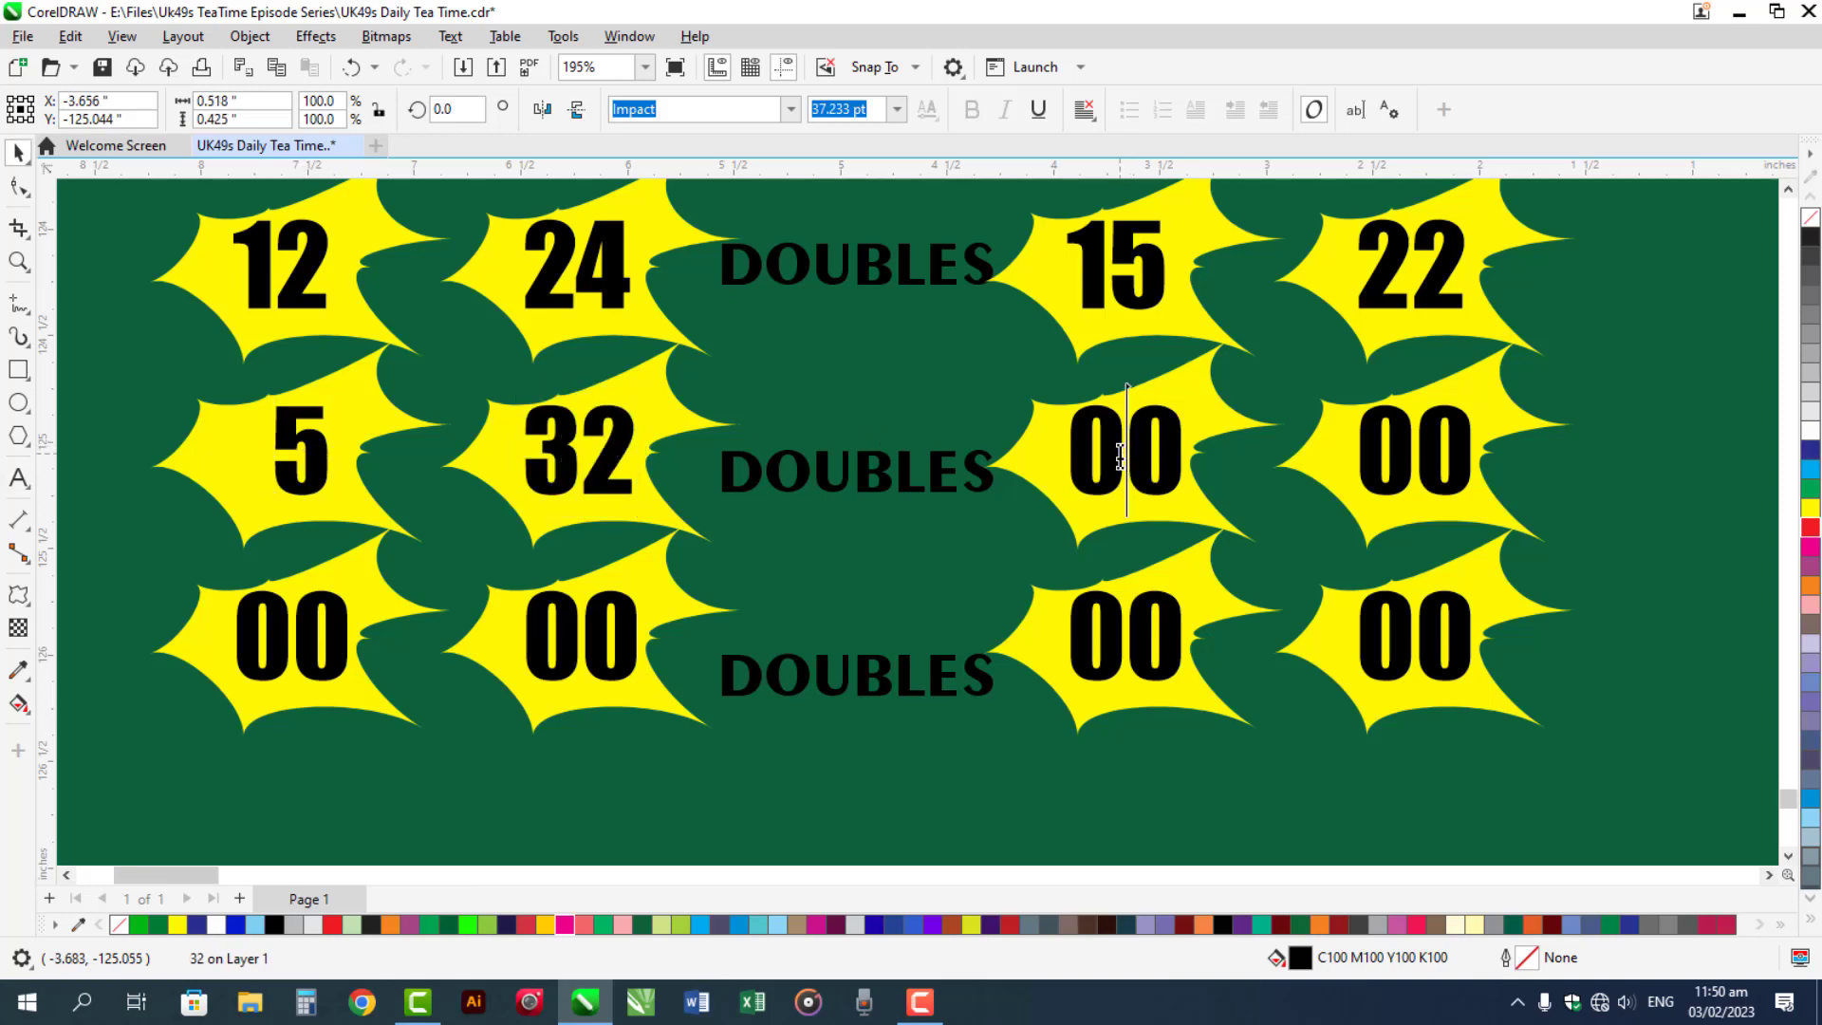
{"action": "double_click", "coordinate": [1115, 451]}
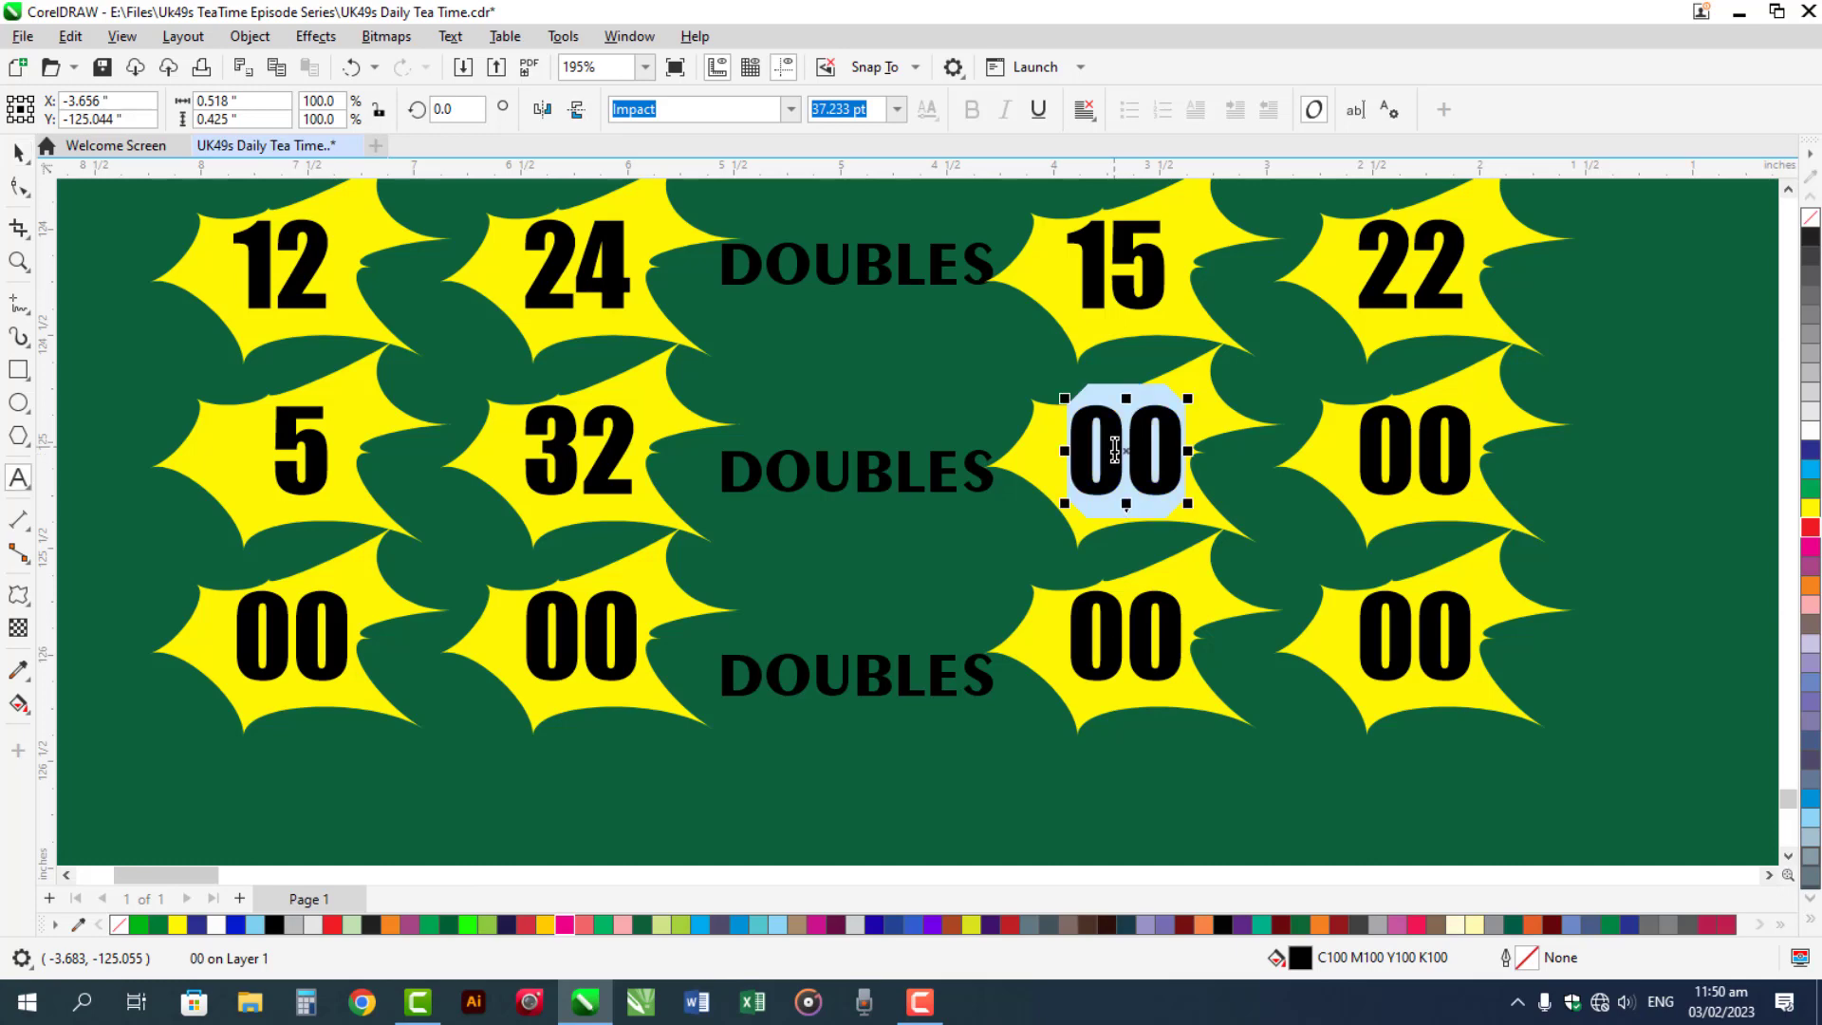
{"action": "type", "text": "8"}
{"action": "key", "text": "ctrl+space"}
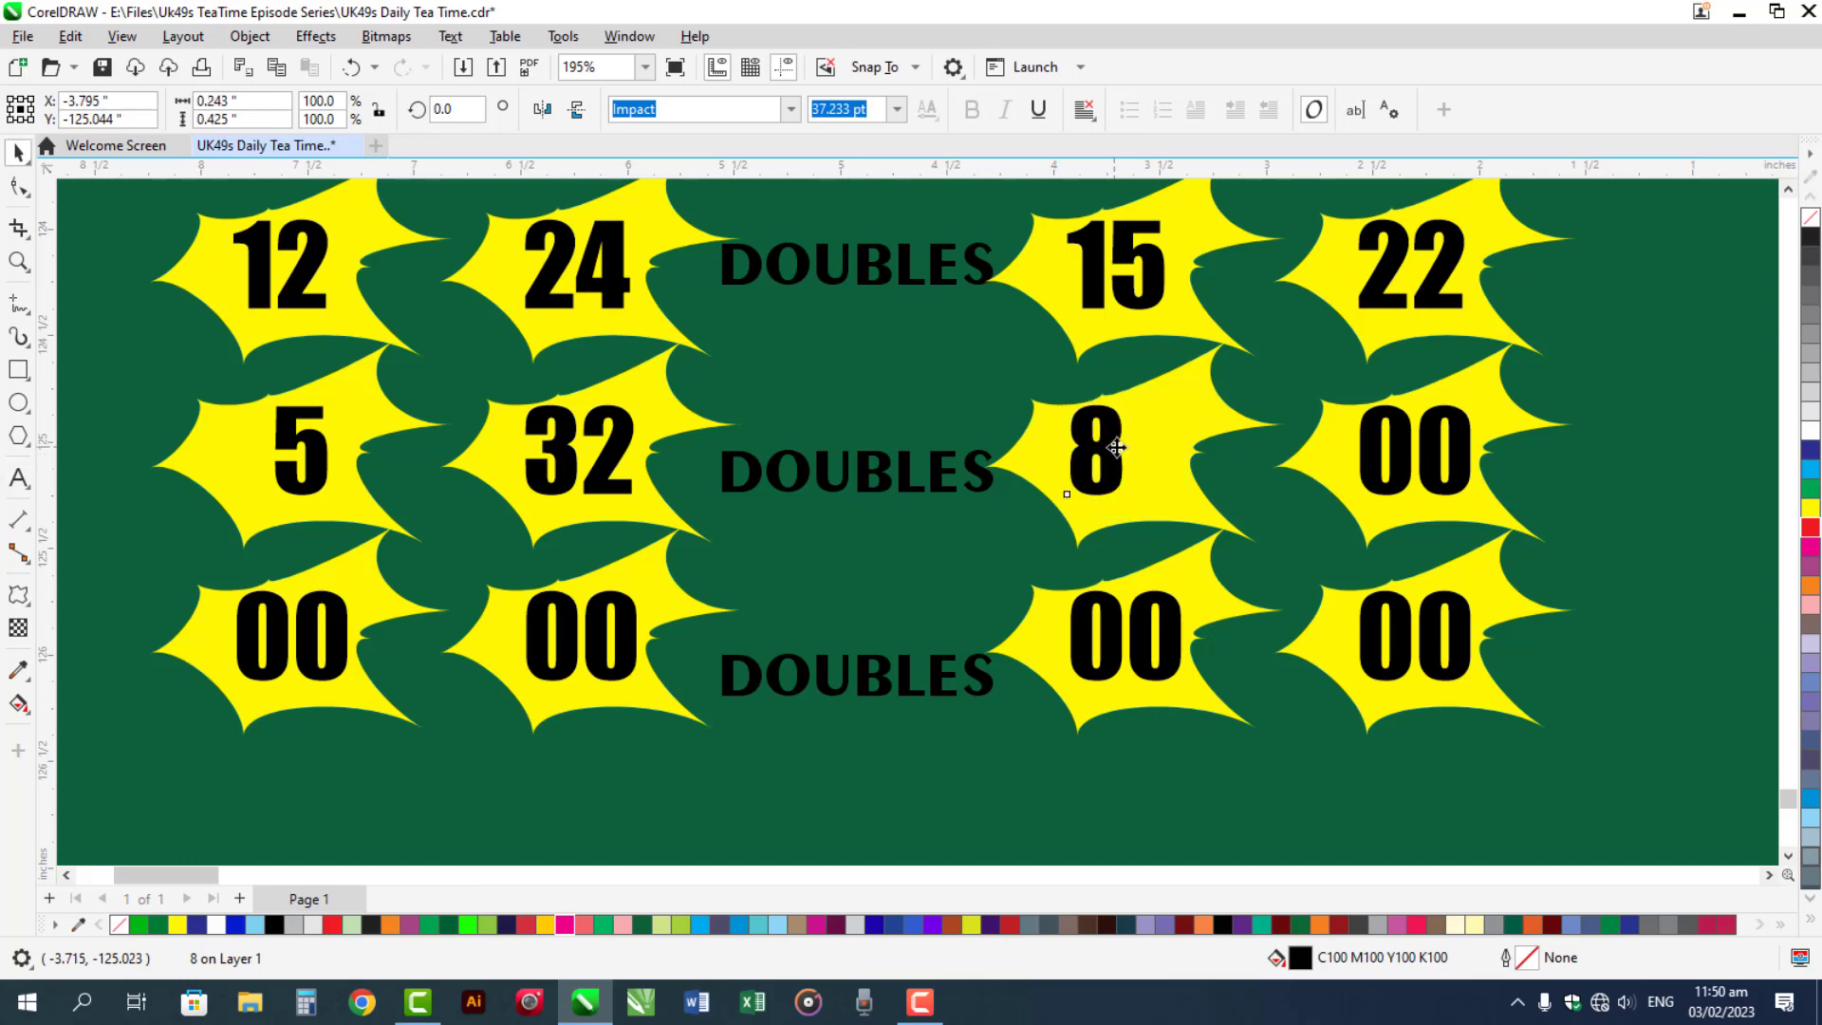
{"action": "left_click", "coordinate": [1408, 430]}
{"action": "double_click", "coordinate": [1405, 429]}
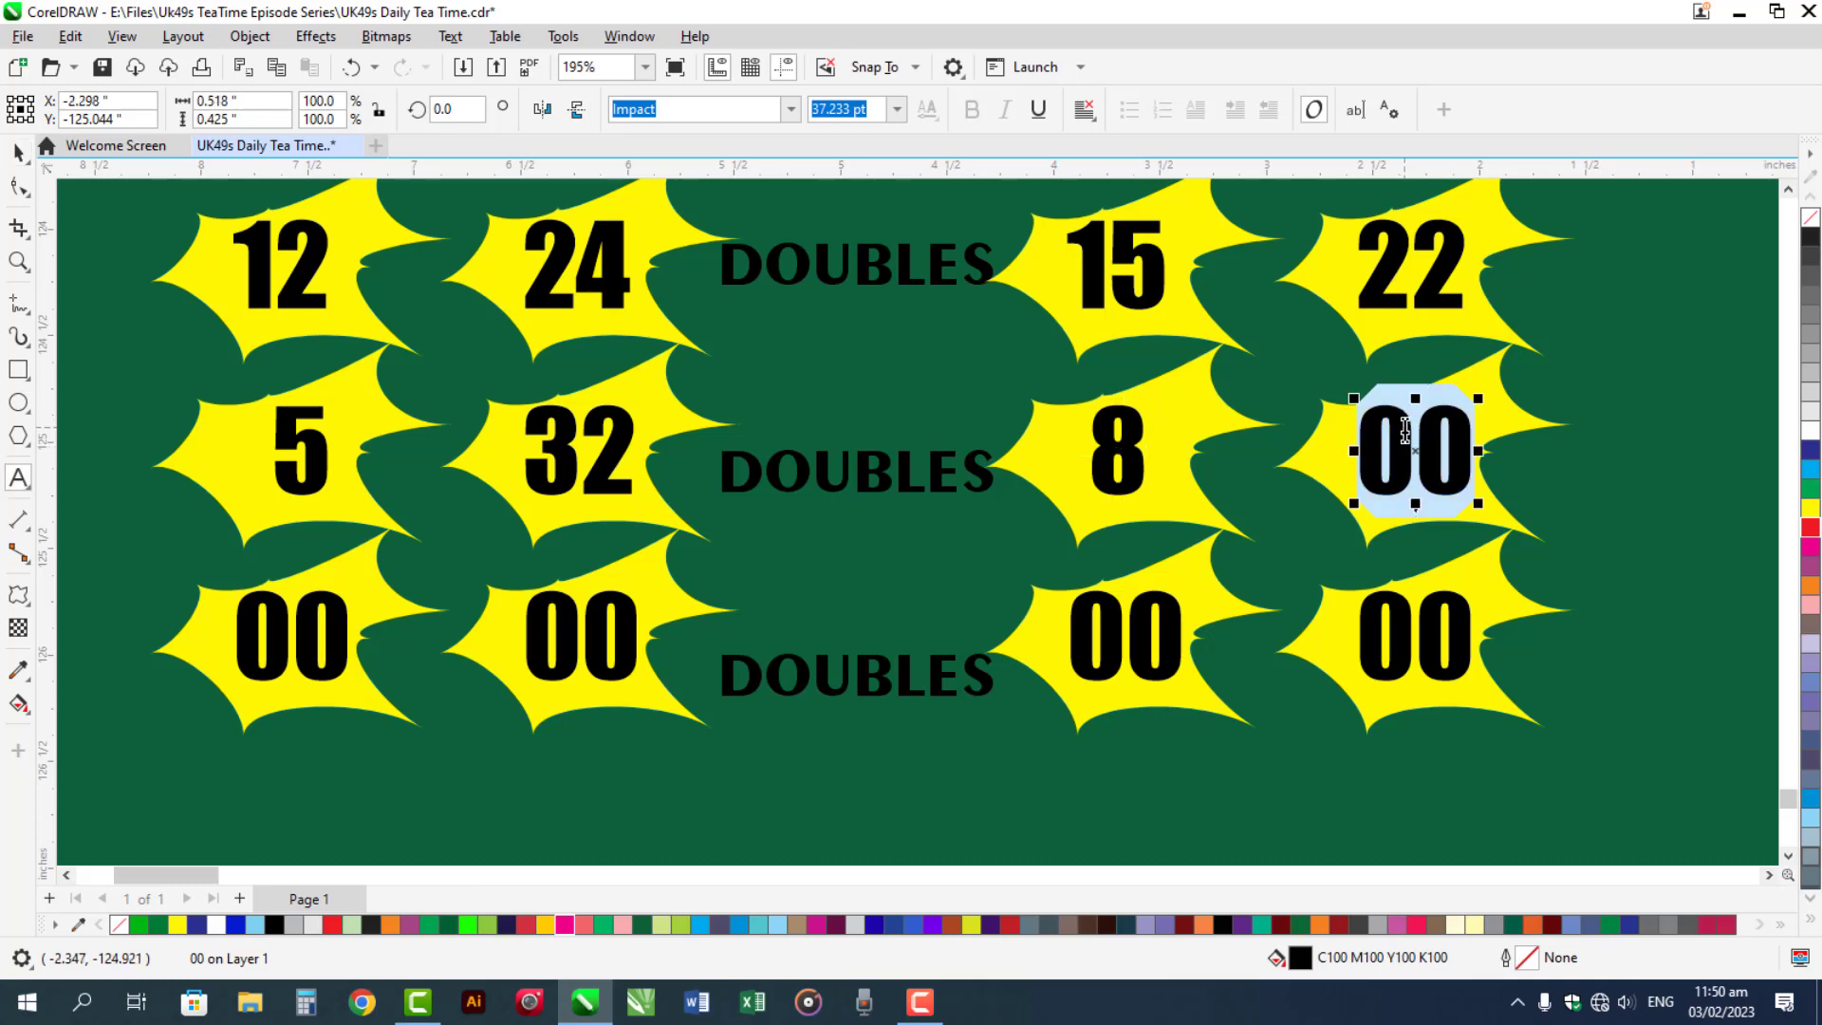
{"action": "type", "text": "44"}
{"action": "key", "text": "ctrl+space"}
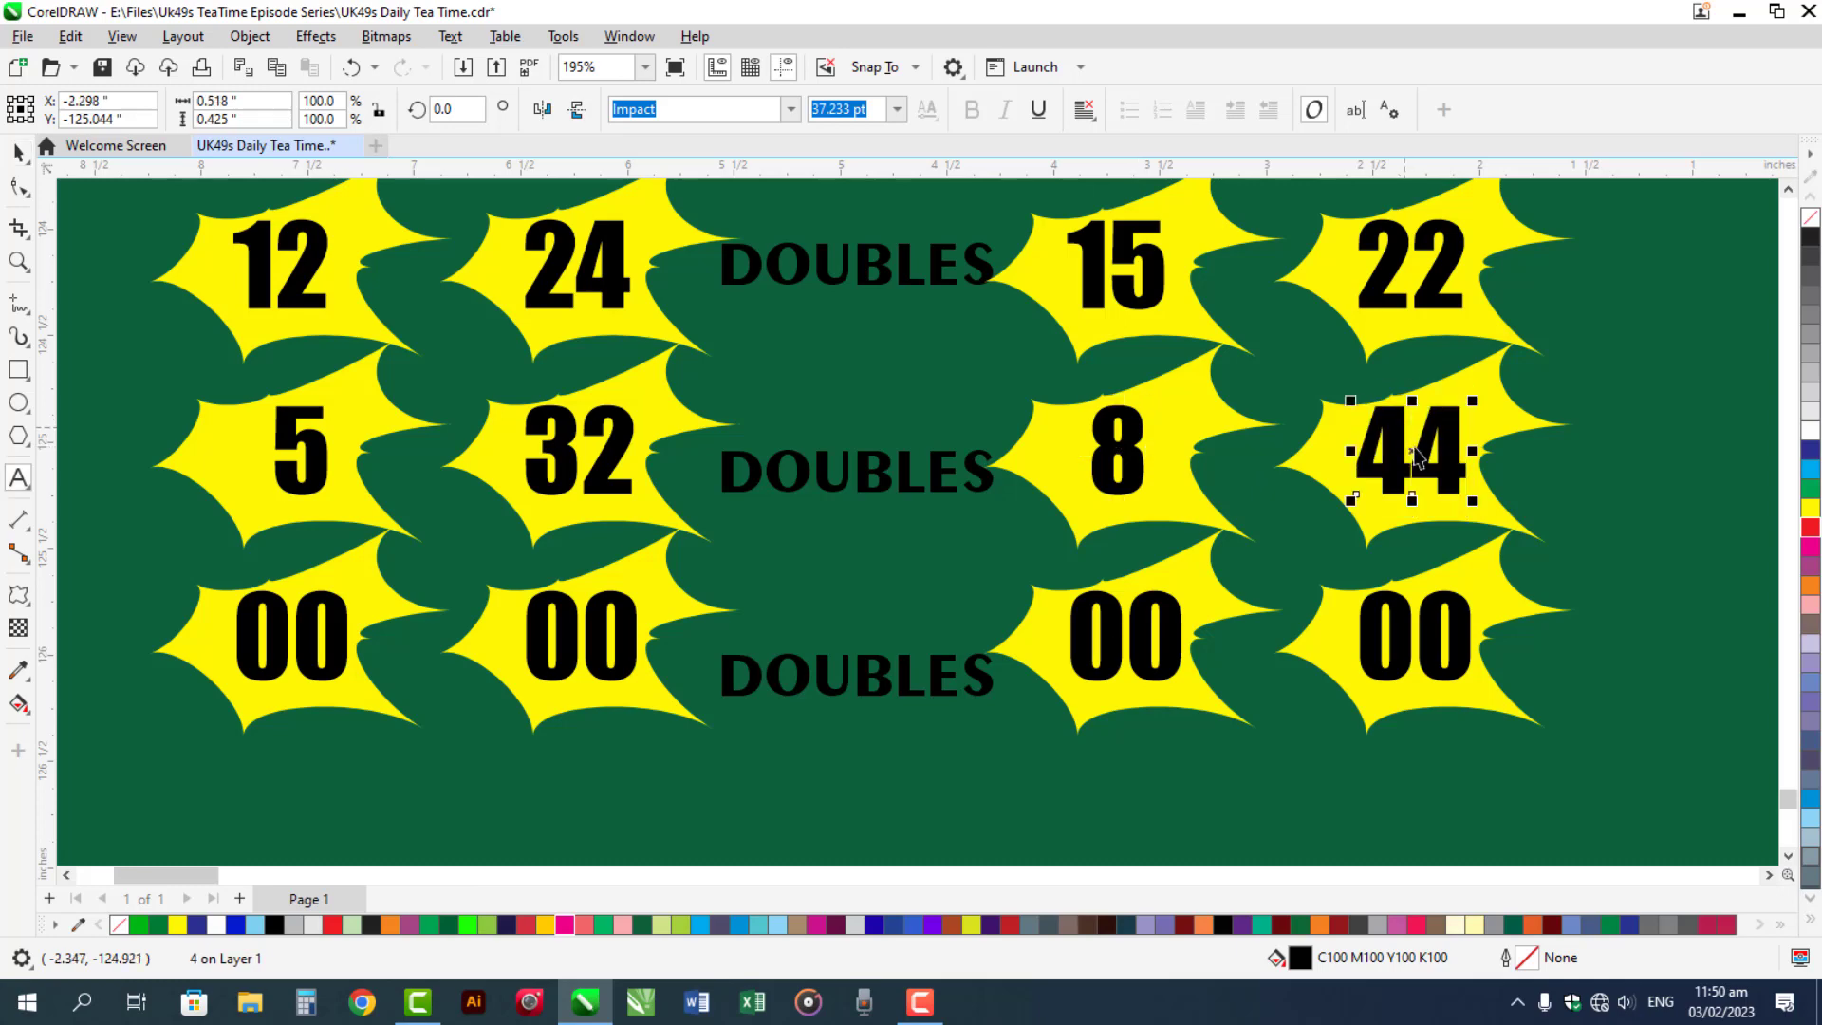
In the third Doubles row, change the left pair to 39 and 3, centring the 3 on its star
{"action": "scroll", "coordinate": [1784, 859], "scroll_direction": "down", "scroll_amount": 2}
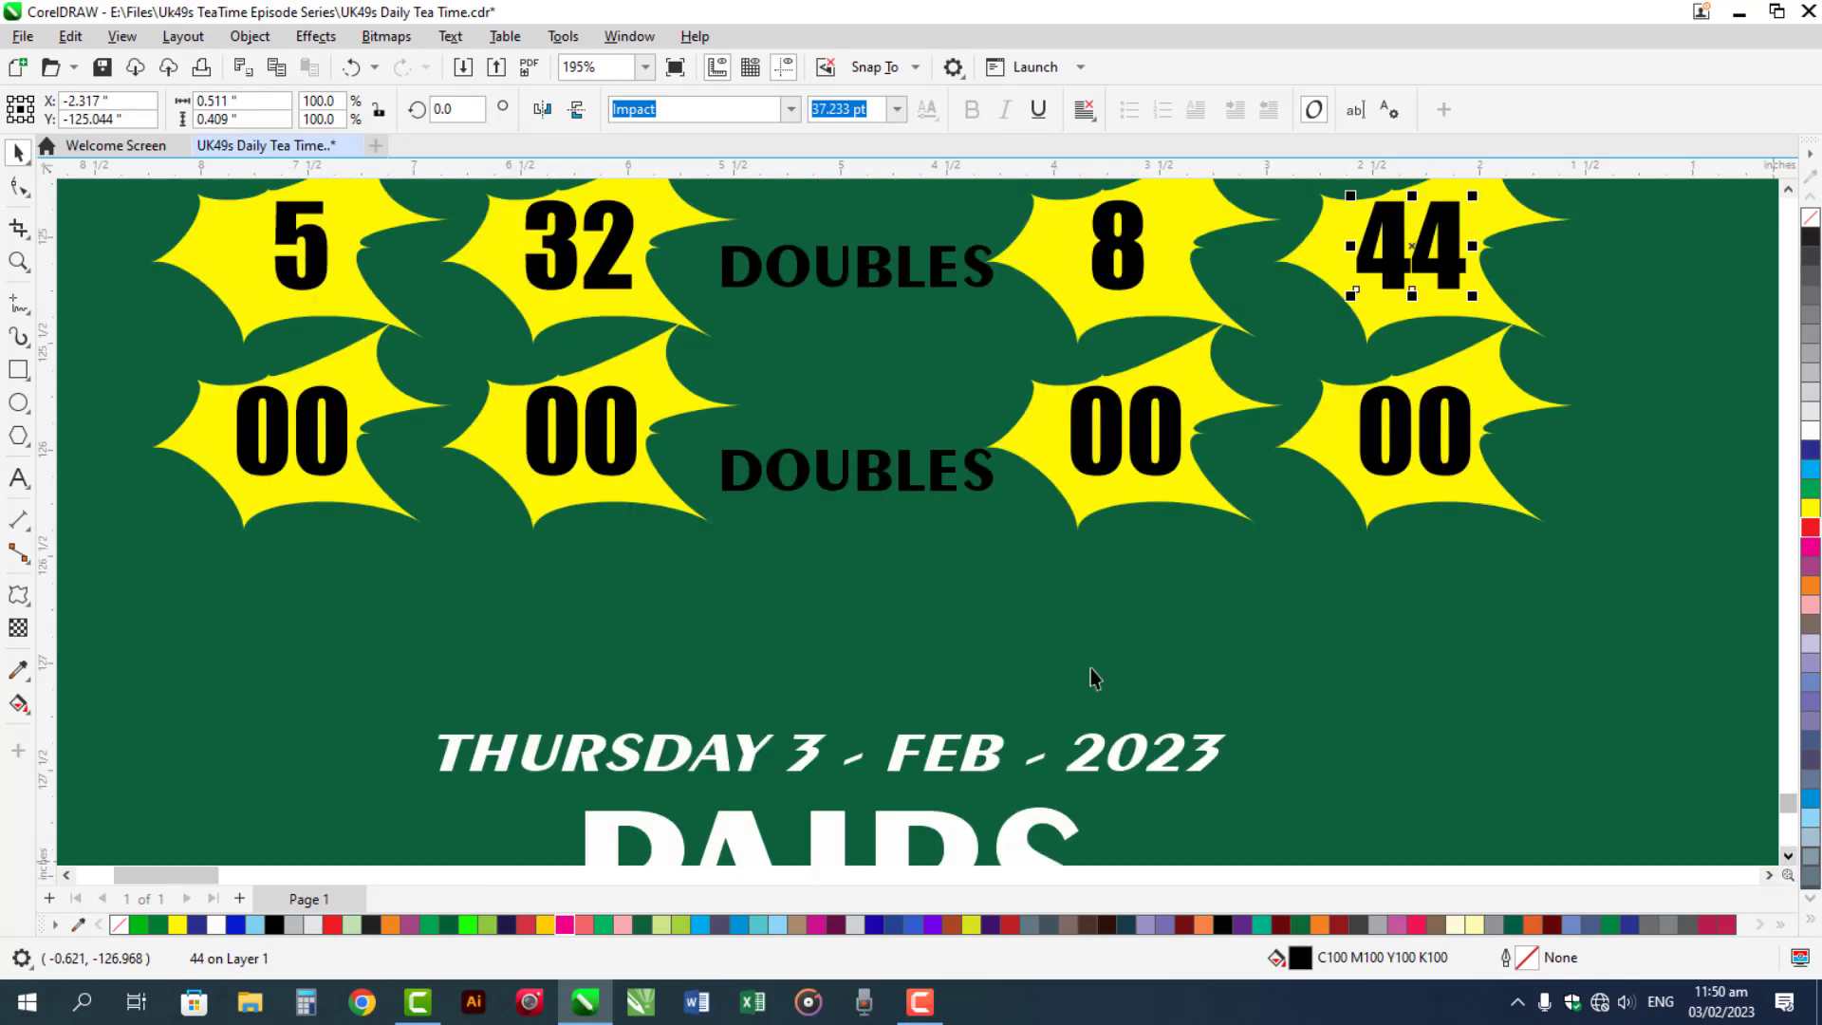
{"action": "left_click", "coordinate": [308, 429]}
{"action": "double_click", "coordinate": [320, 455]}
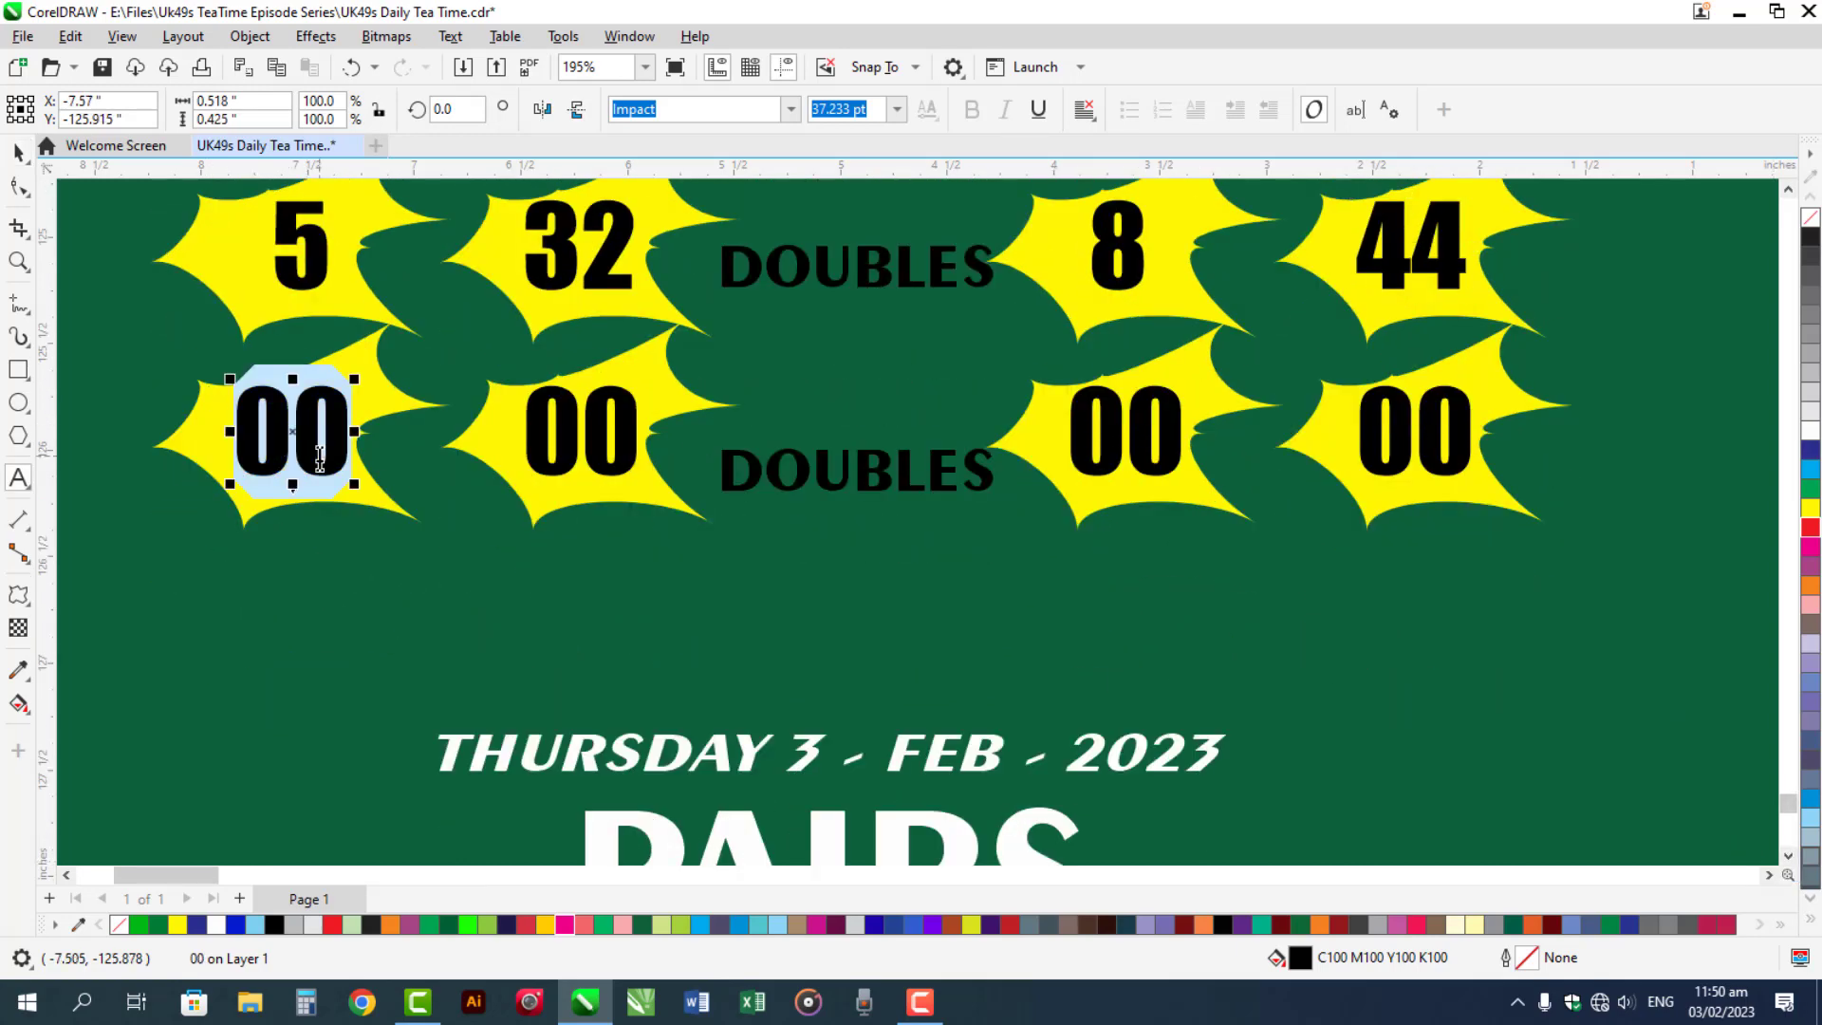
{"action": "type", "text": "39"}
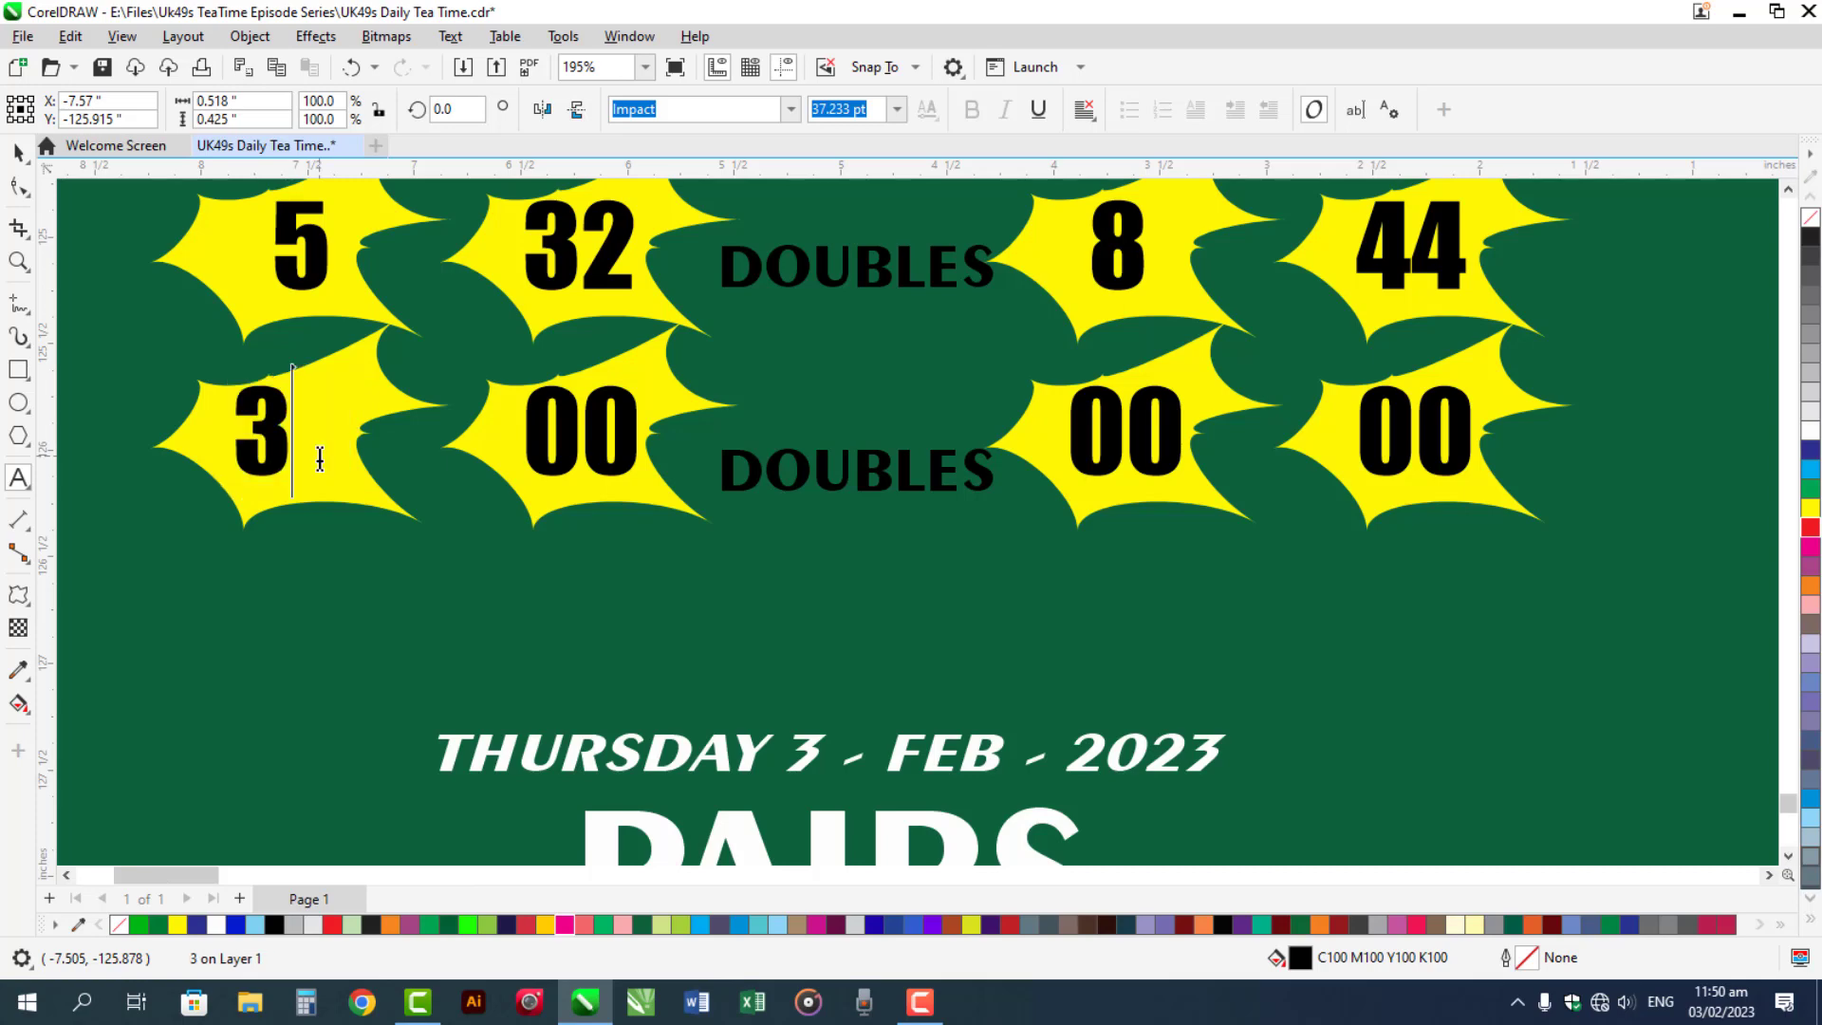
{"action": "left_click", "coordinate": [577, 418]}
{"action": "double_click", "coordinate": [576, 418]}
{"action": "type", "text": "3"}
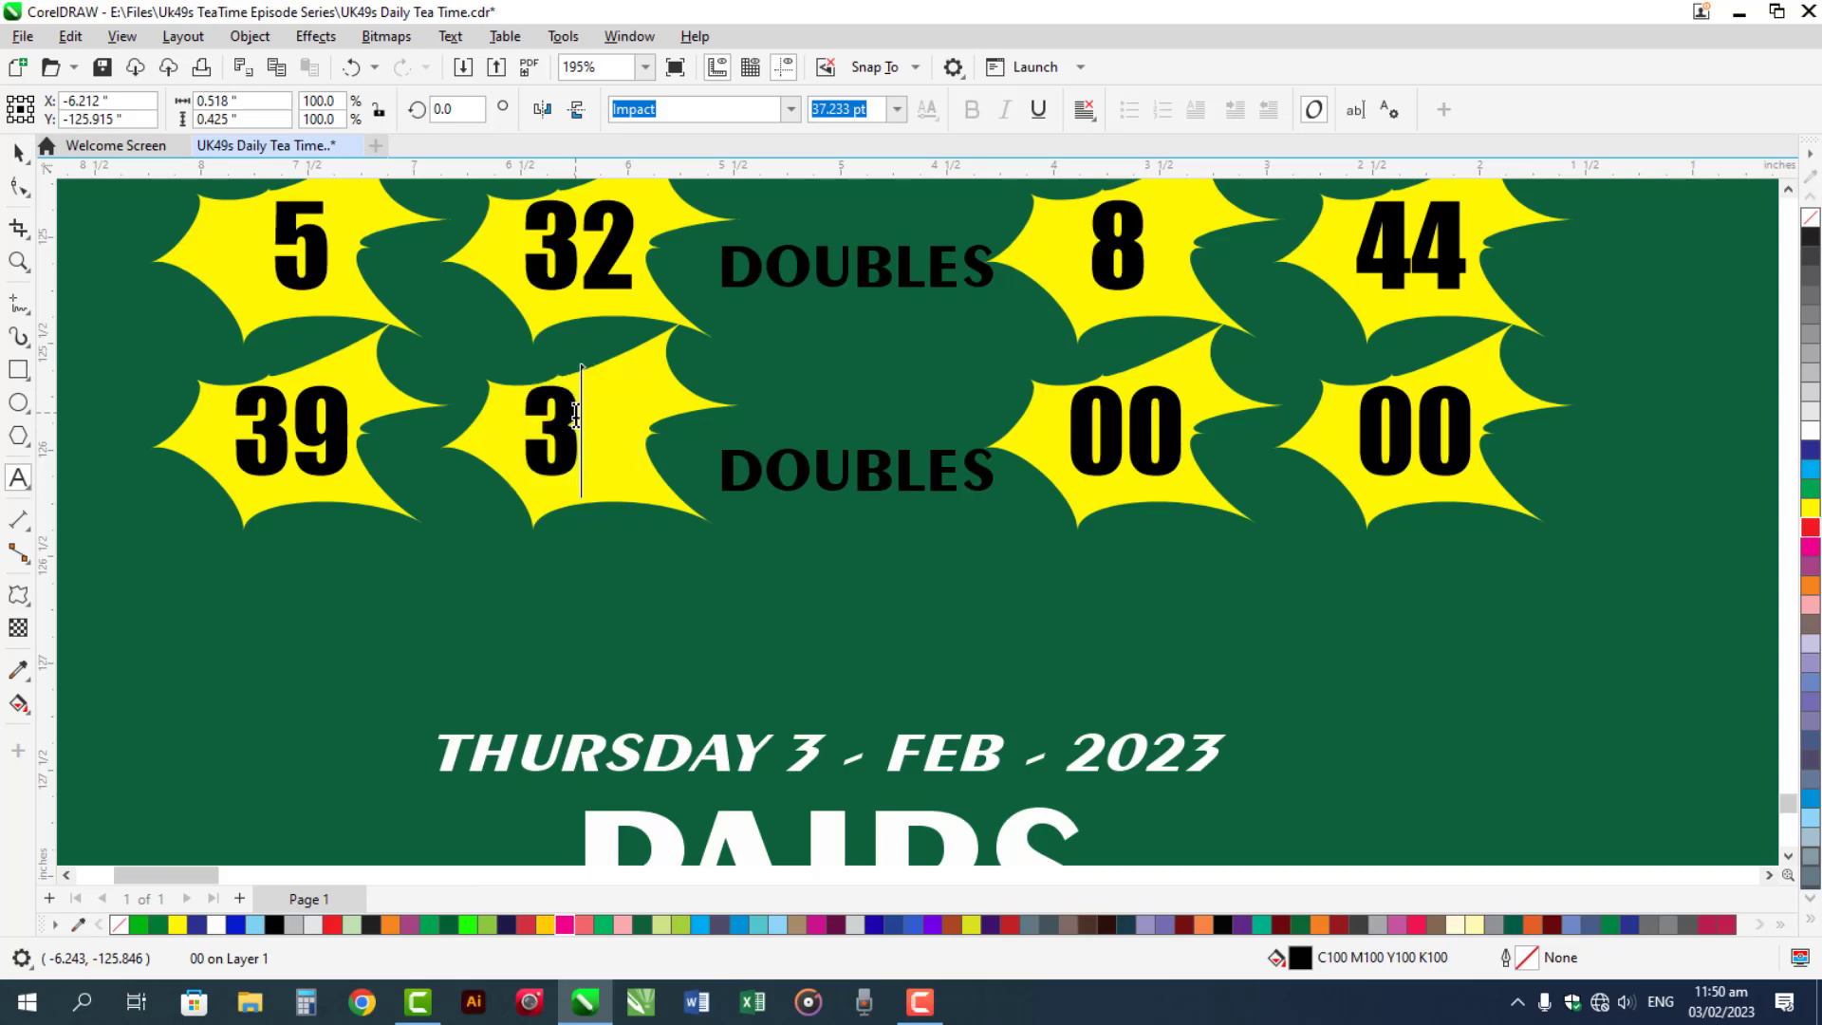
{"action": "key", "text": "ctrl+space"}
{"action": "left_click_drag", "start_coordinate": [593, 421], "coordinate": [634, 421]}
In the third Doubles row, change the right pair to 30 and 46
{"action": "key", "text": "ctrl+space"}
{"action": "left_click", "coordinate": [1120, 441]}
{"action": "double_click", "coordinate": [1121, 442]}
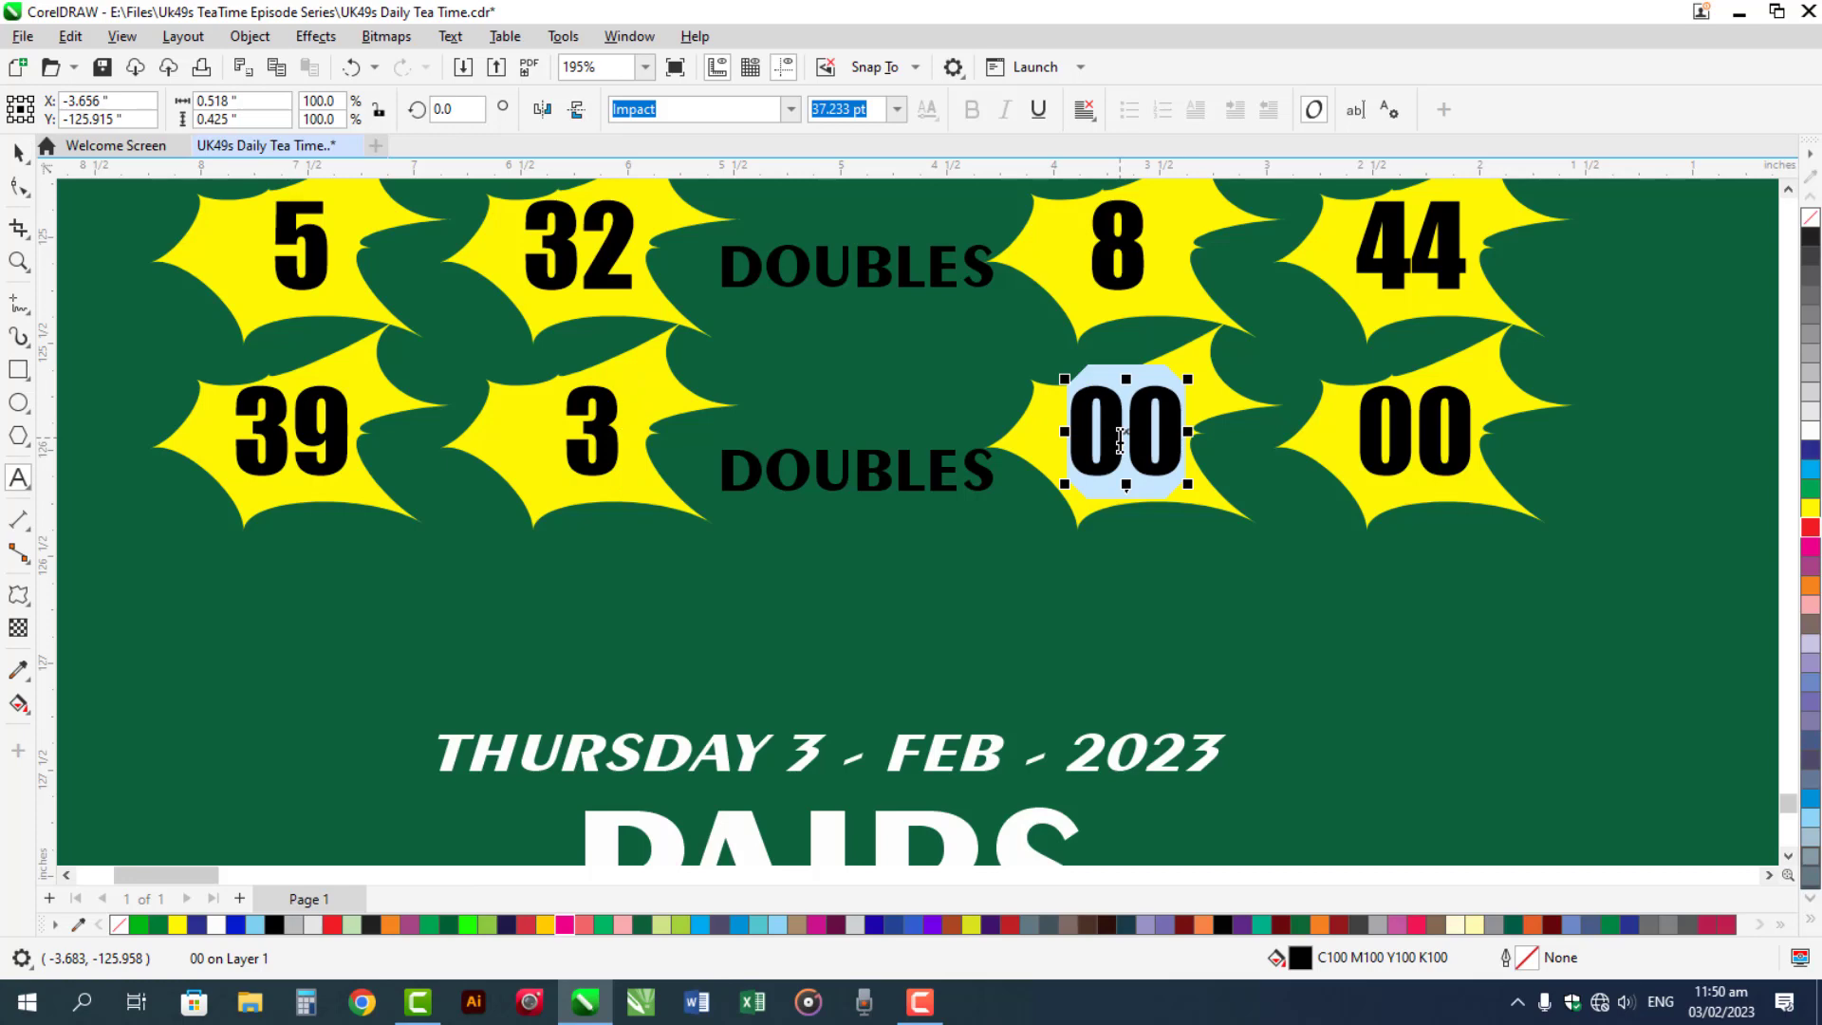
{"action": "type", "text": "30"}
{"action": "key", "text": "ctrl+space"}
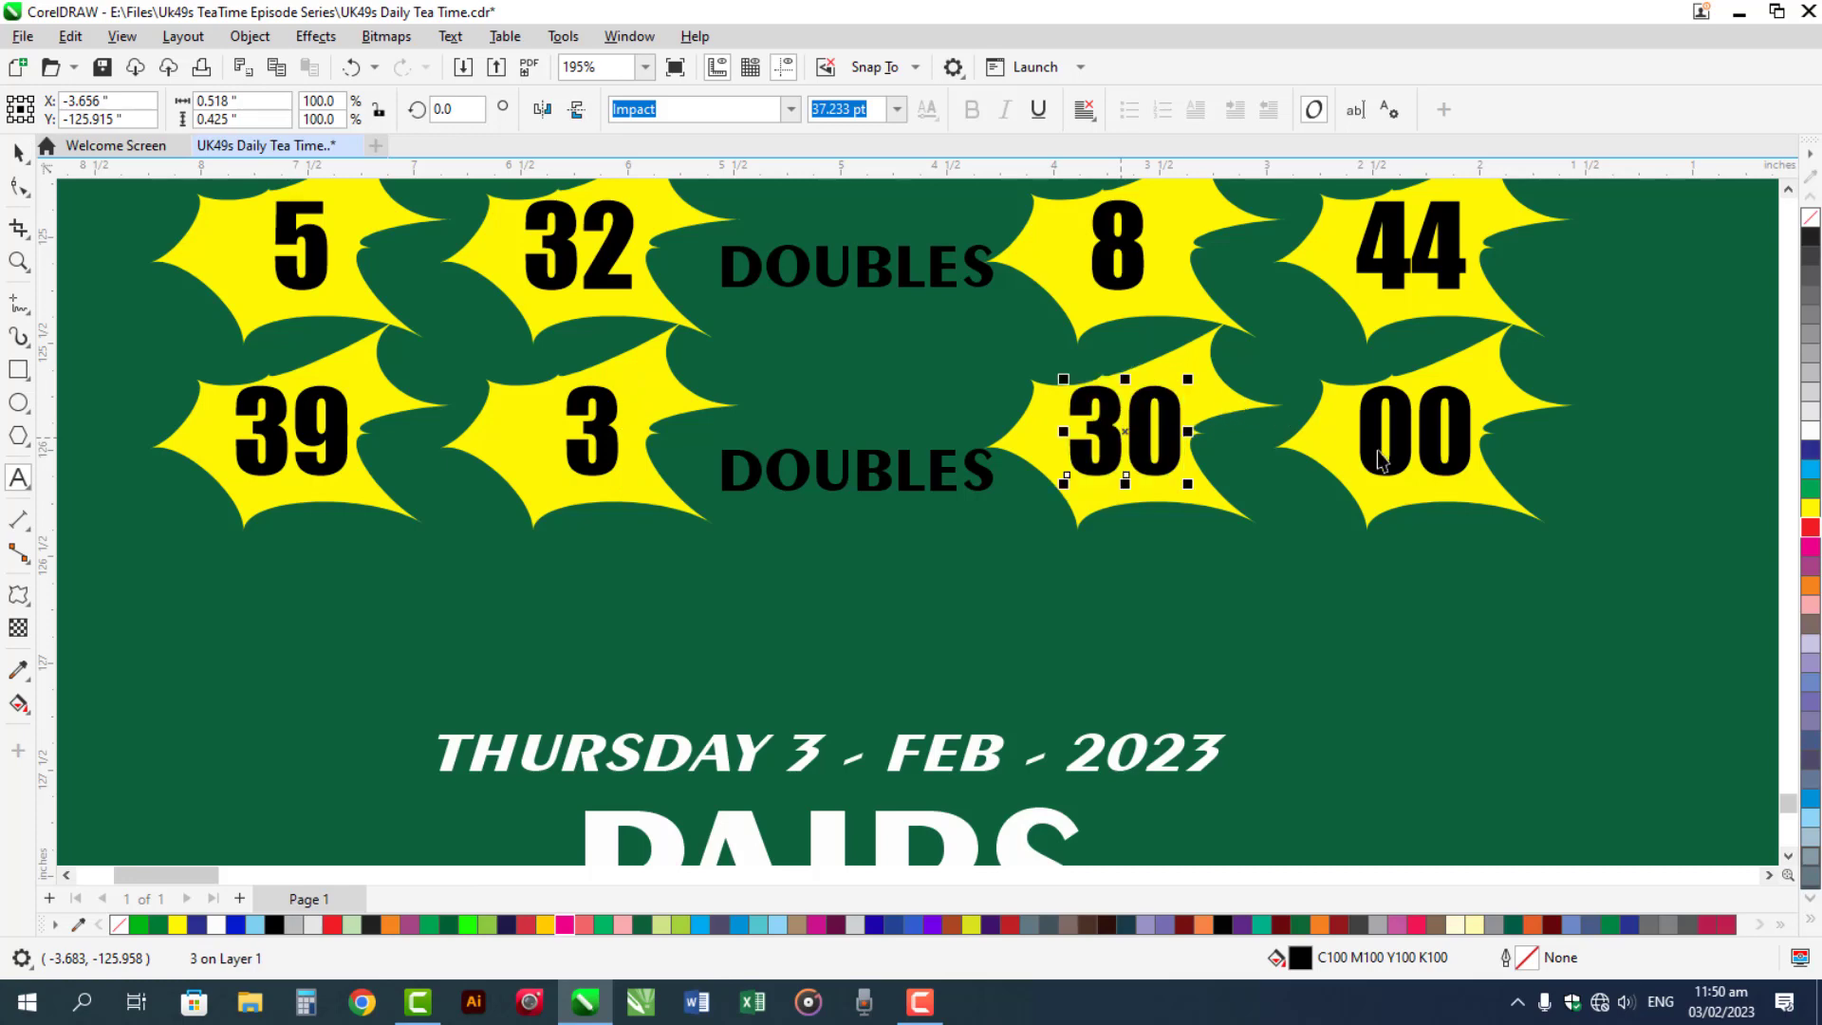
{"action": "left_click", "coordinate": [1405, 455]}
{"action": "double_click", "coordinate": [1404, 451]}
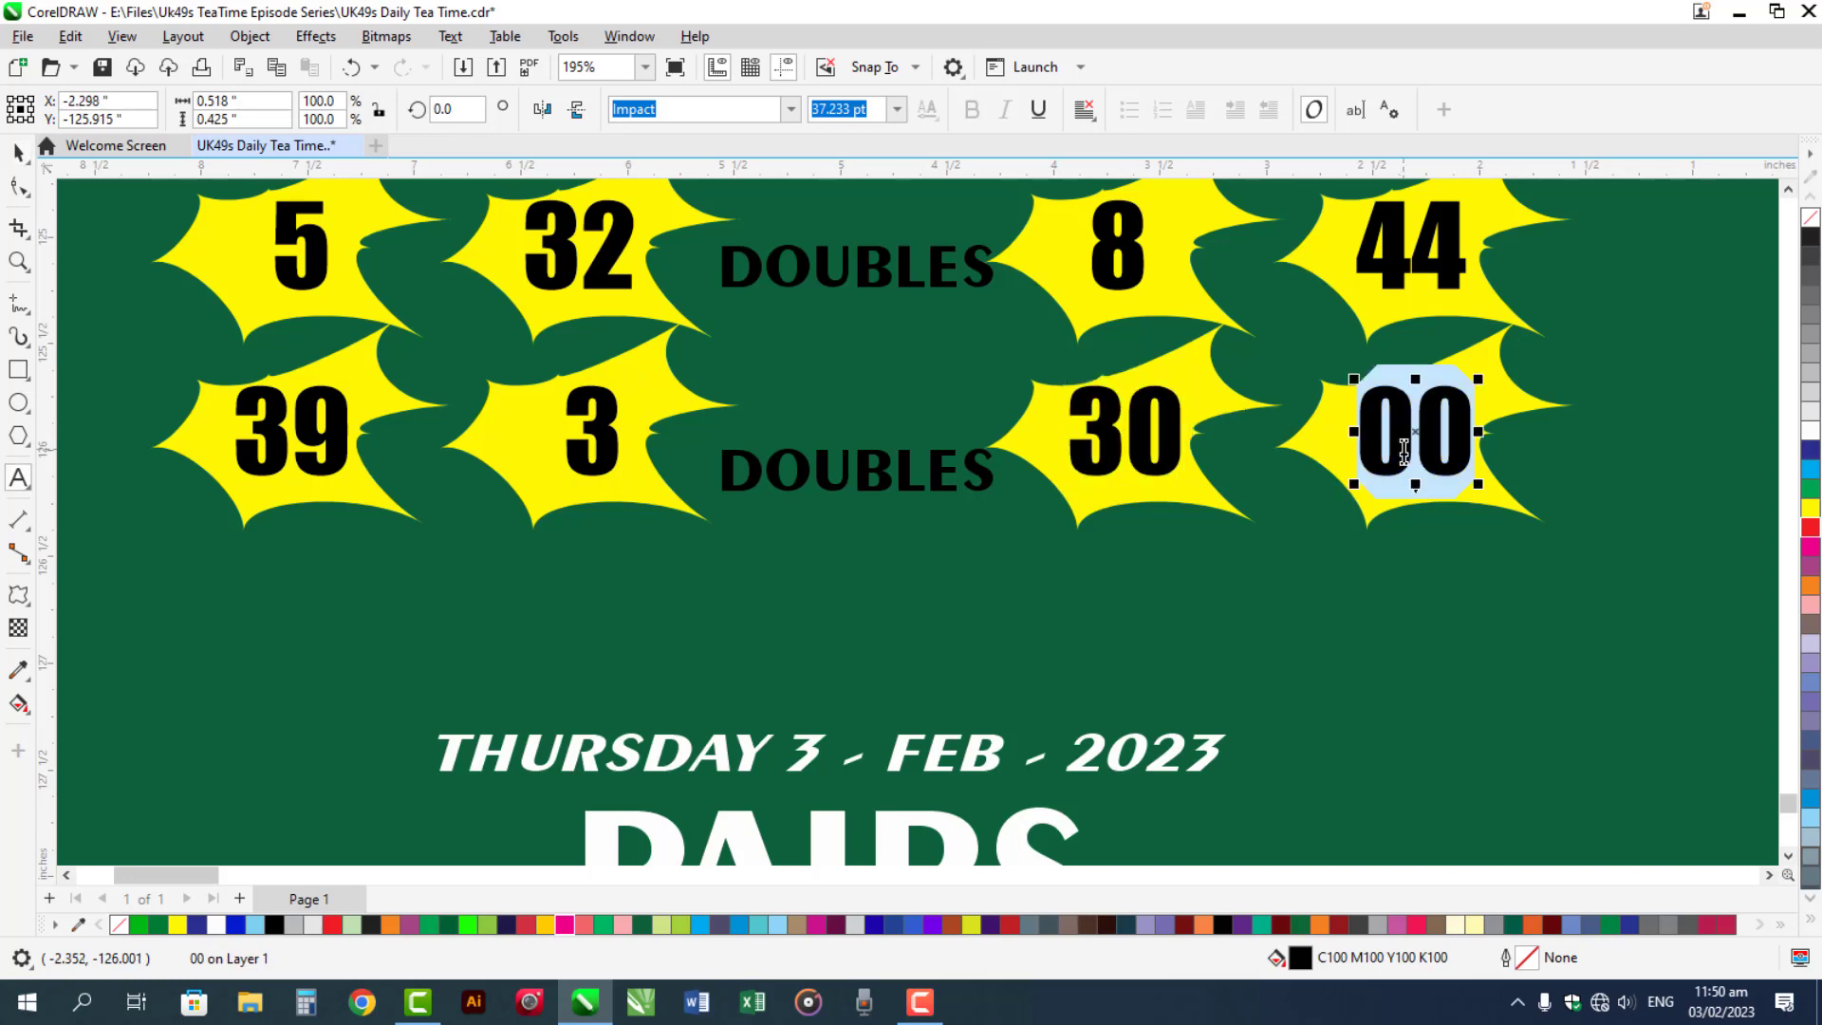
{"action": "type", "text": "46"}
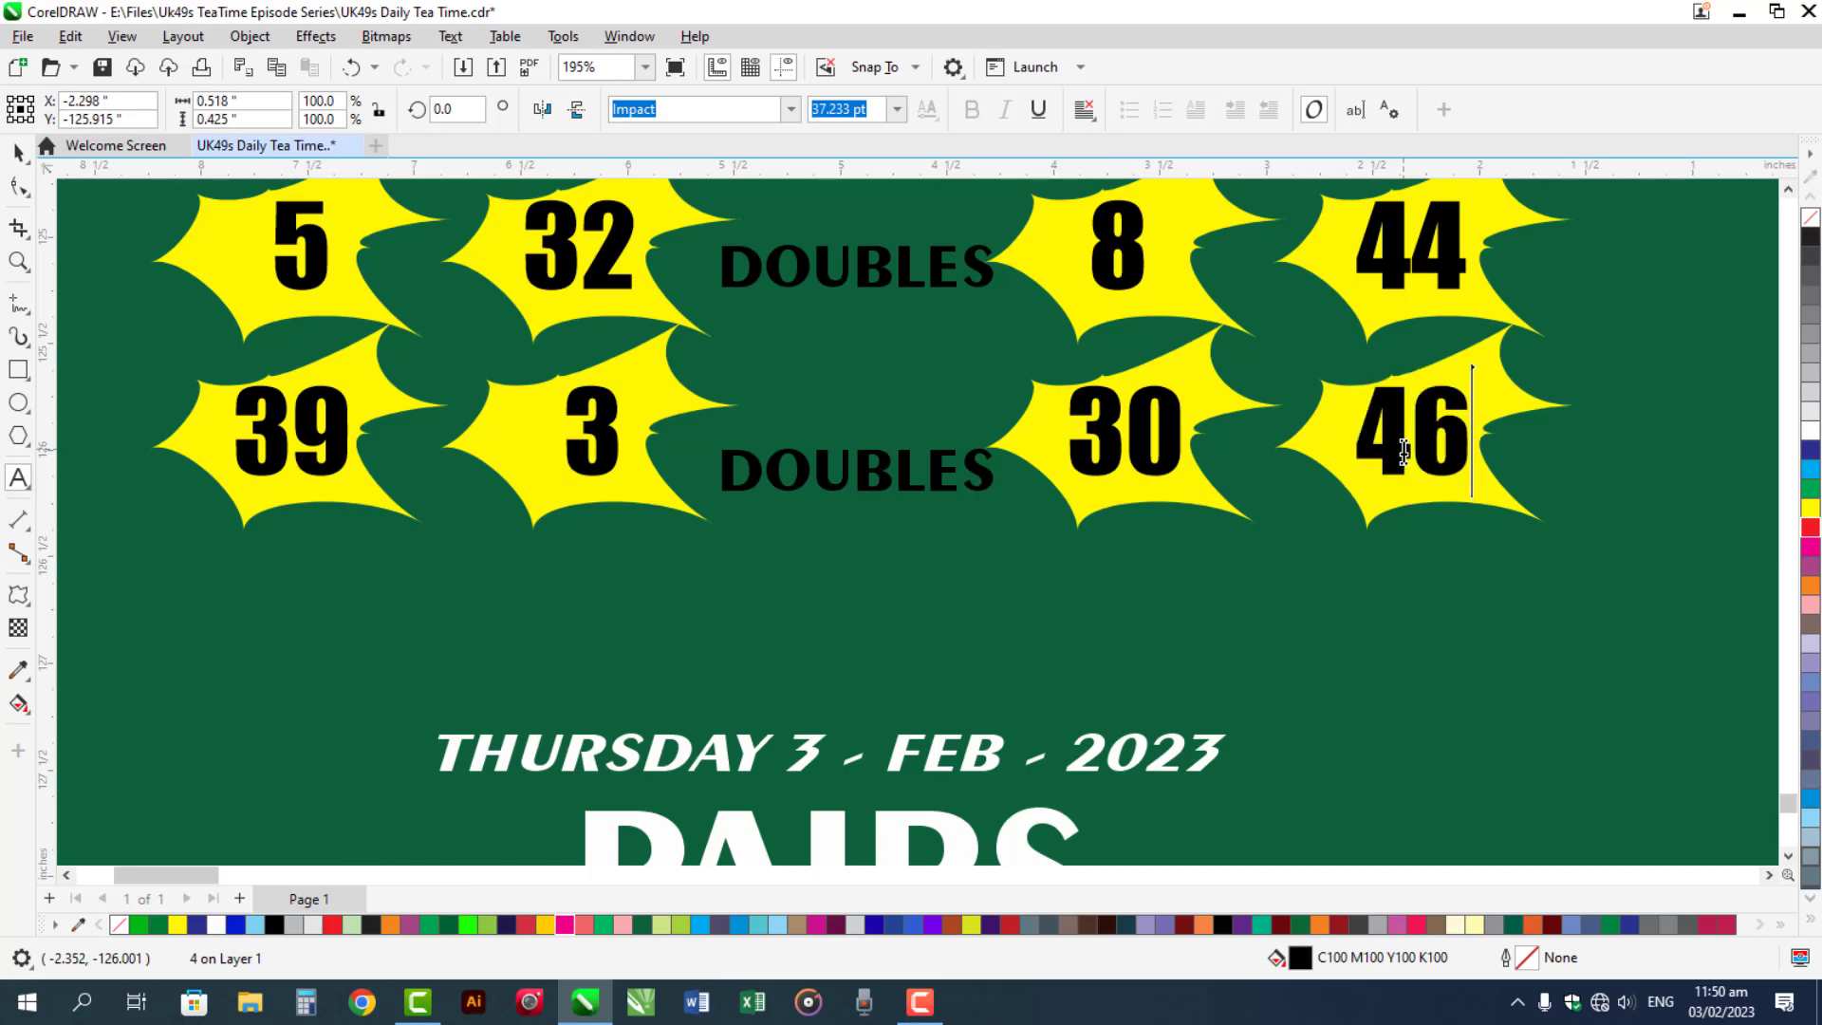
{"action": "key", "text": "ctrl+space"}
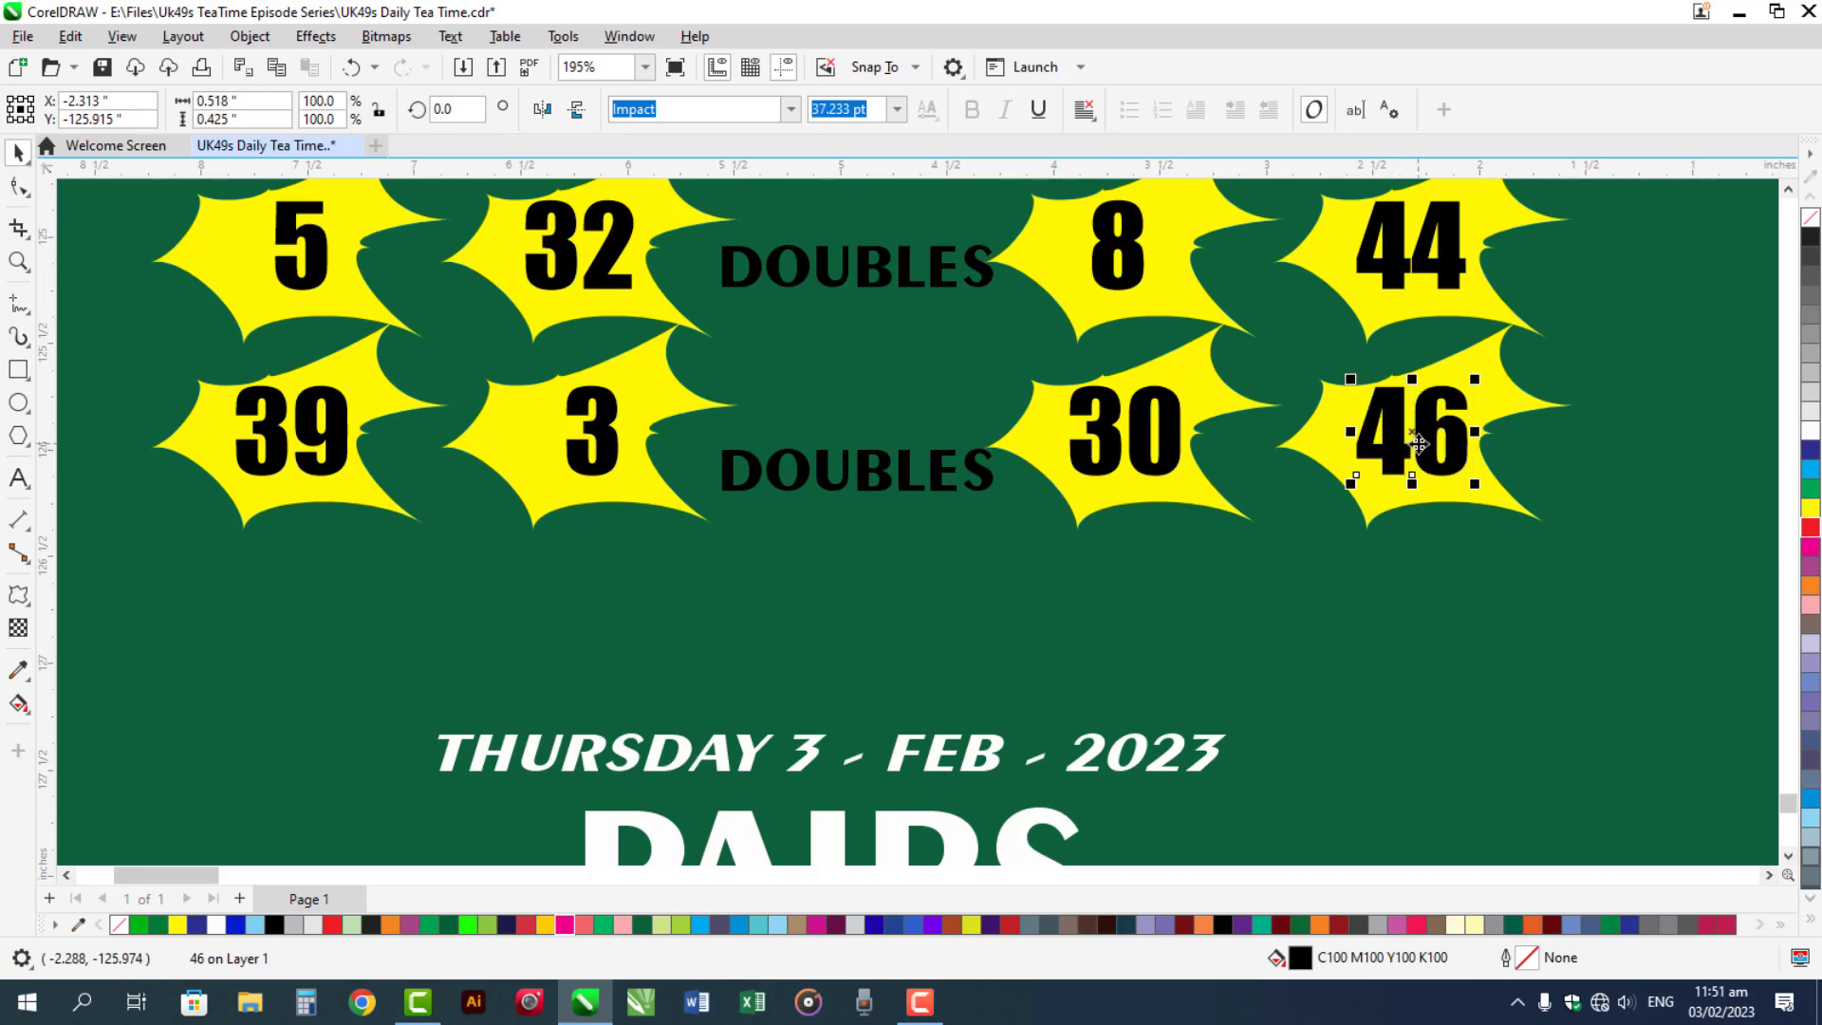
Fill all four numbers of the third Doubles row (39, 3, 30 and 46) with magenta
{"action": "left_click", "coordinate": [630, 454]}
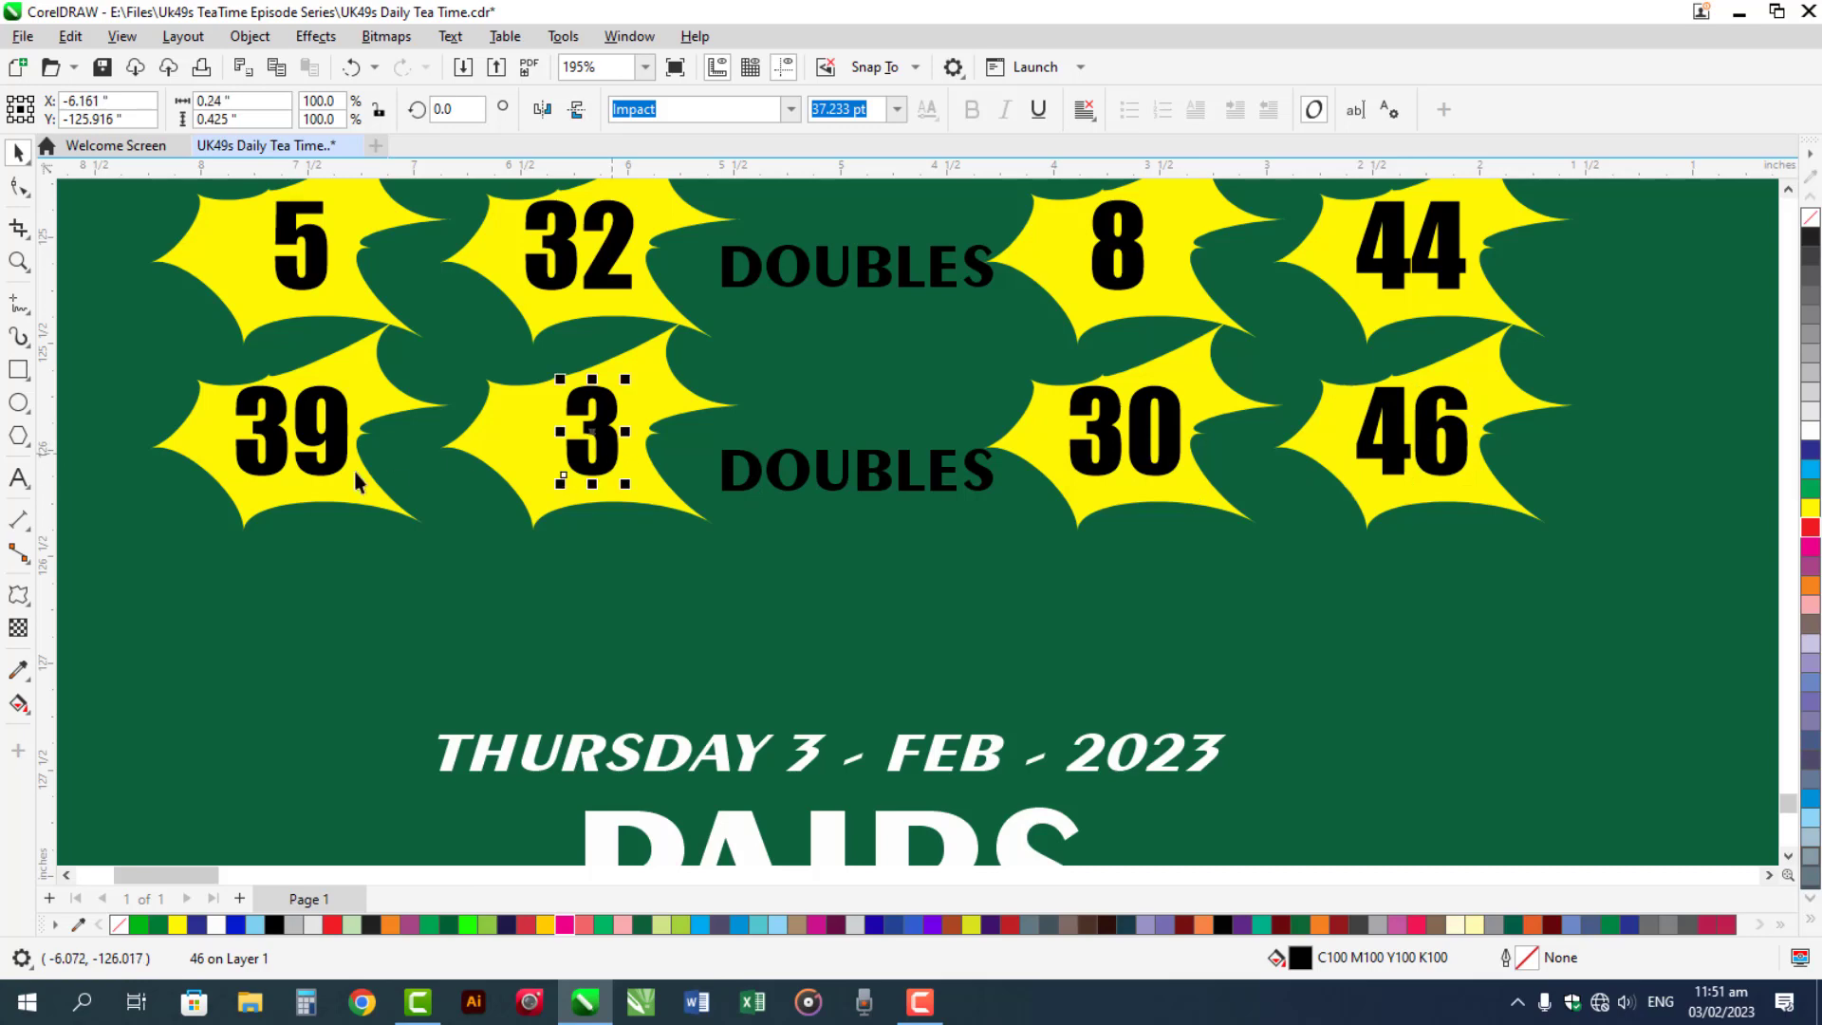
{"action": "left_click", "coordinate": [355, 471], "text": "shift"}
{"action": "left_click", "coordinate": [1155, 463], "text": "shift"}
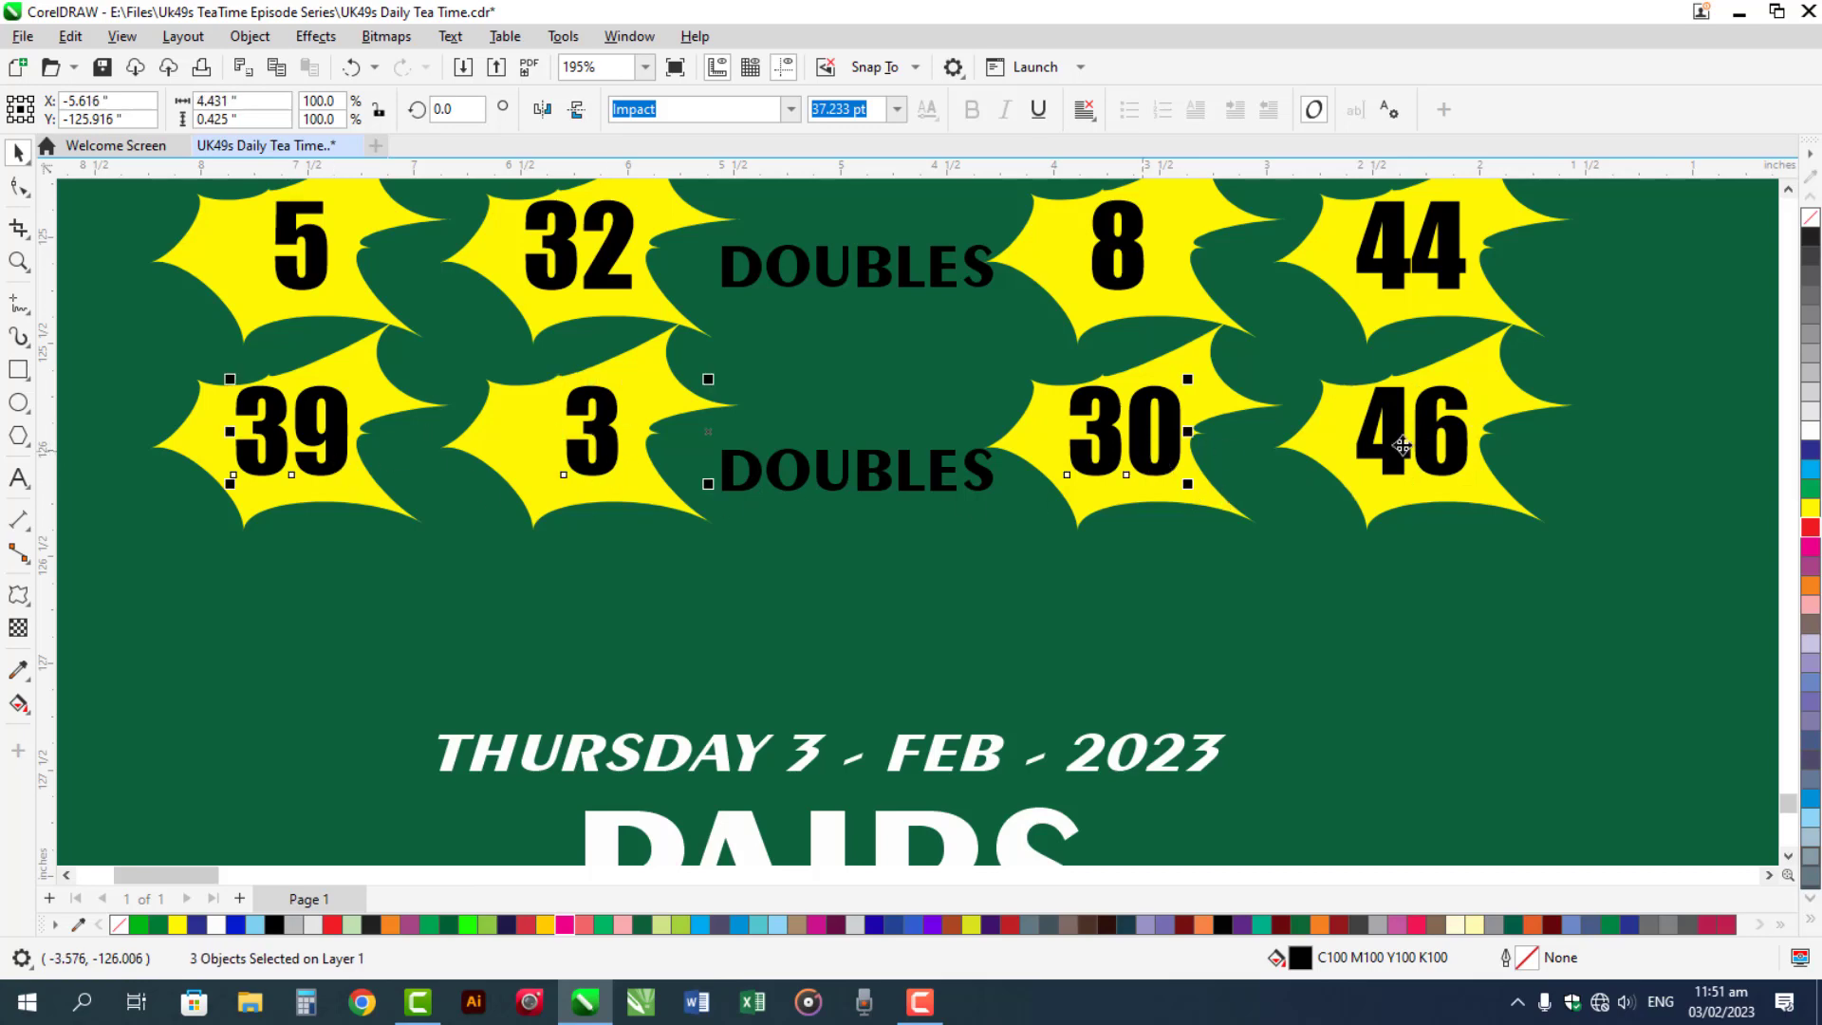
{"action": "left_click", "coordinate": [1431, 453], "text": "shift"}
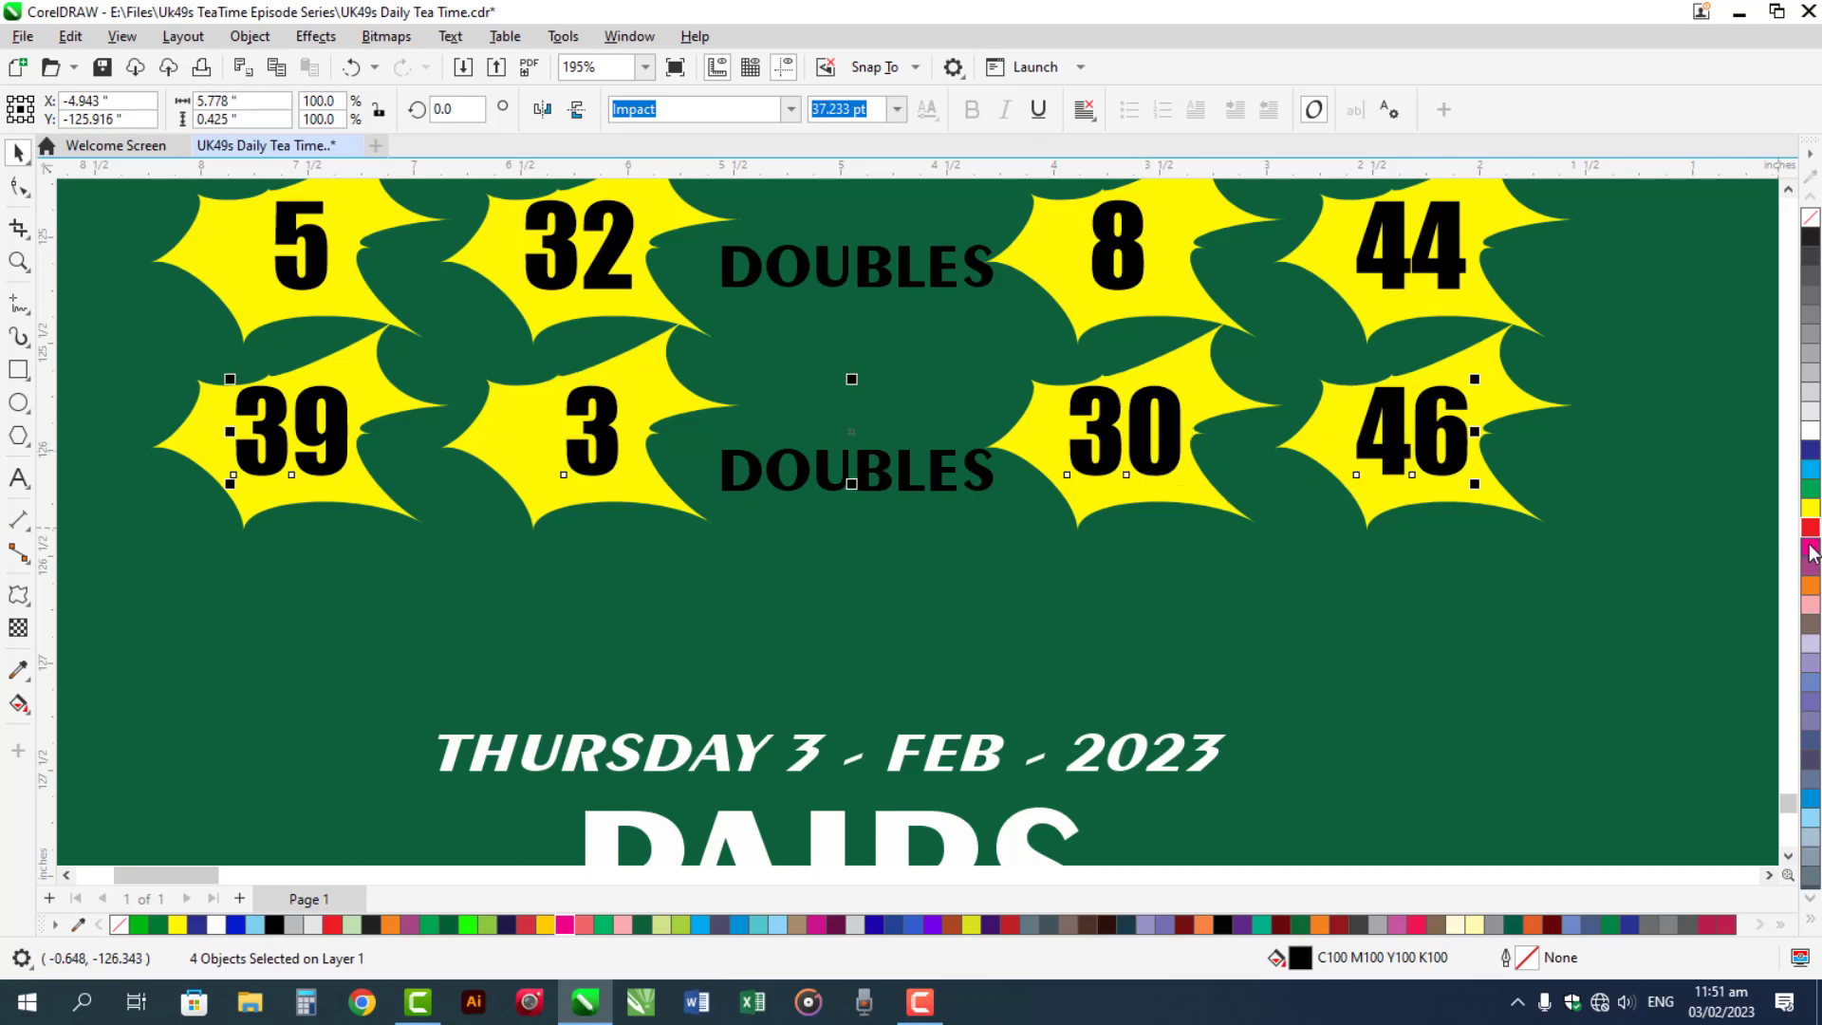
{"action": "left_click", "coordinate": [1808, 553]}
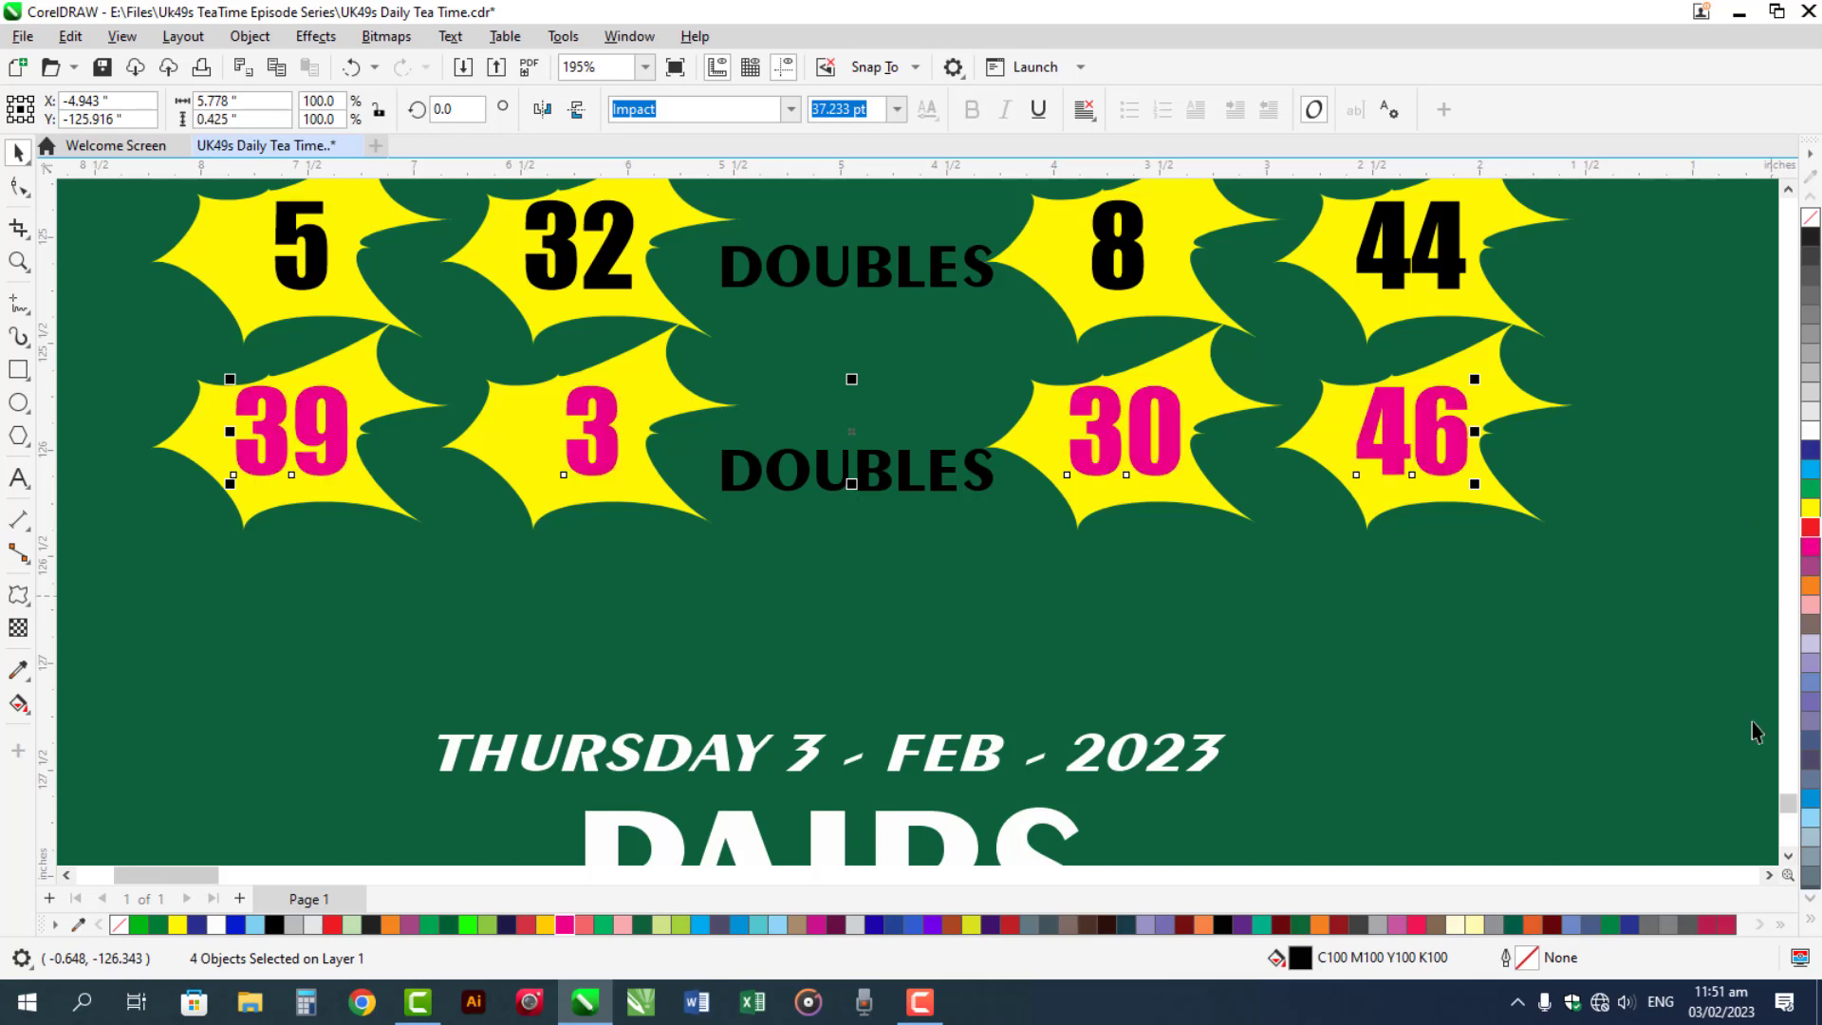
In the first row of the Pairs section, change the first number to 7 and centre it on its star
{"action": "left_click", "coordinate": [1788, 857]}
{"action": "scroll", "coordinate": [1790, 861], "scroll_direction": "down", "scroll_amount": 3}
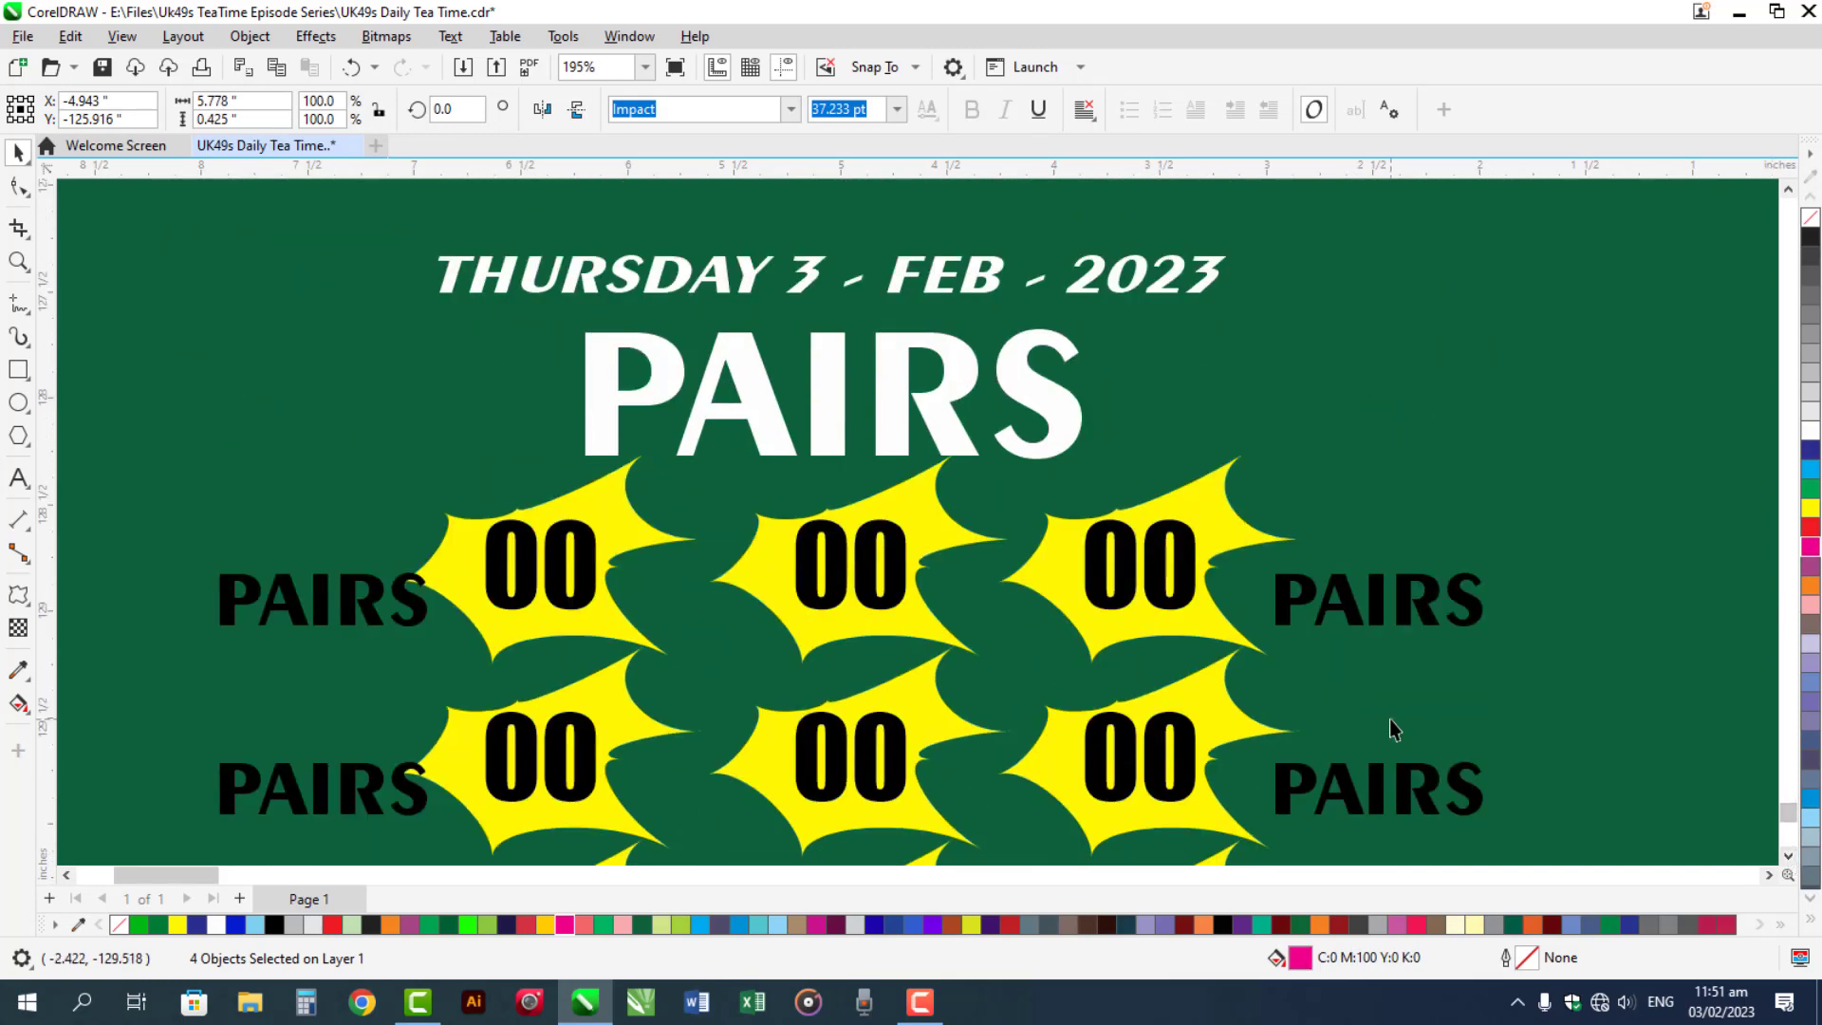
{"action": "left_click", "coordinate": [559, 567]}
{"action": "double_click", "coordinate": [559, 567]}
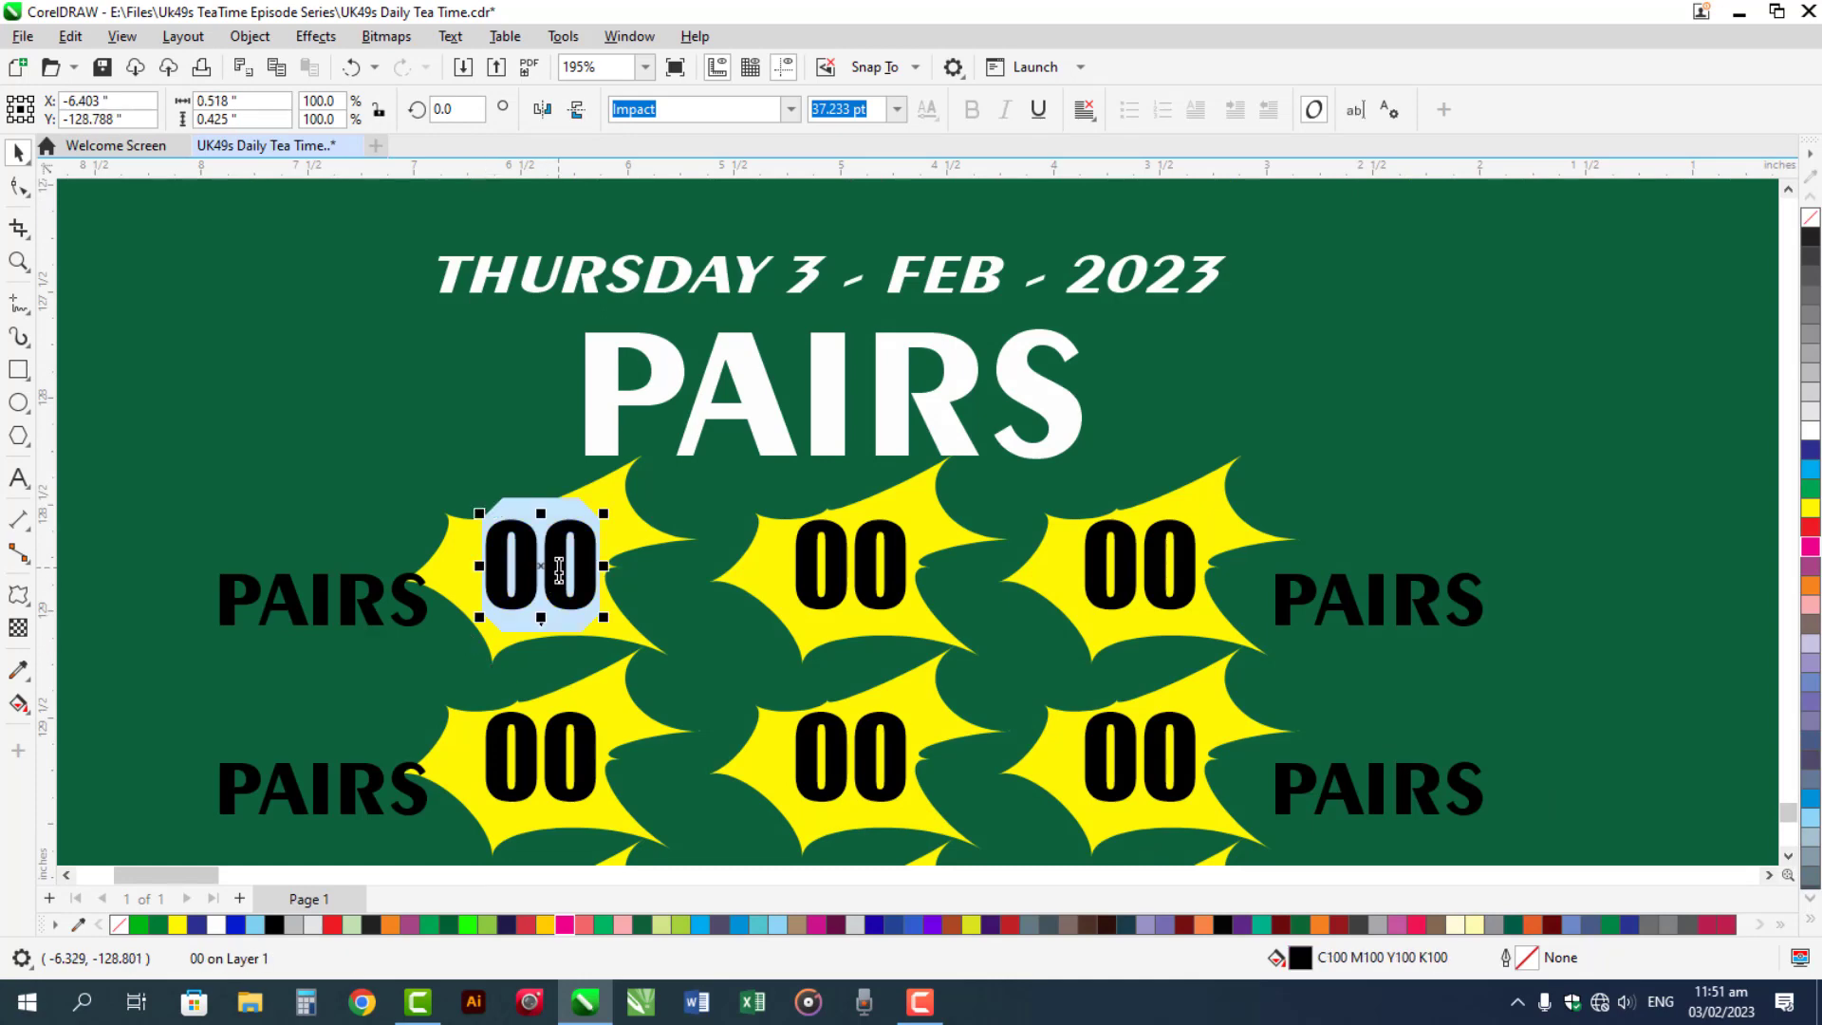
{"action": "type", "text": "7"}
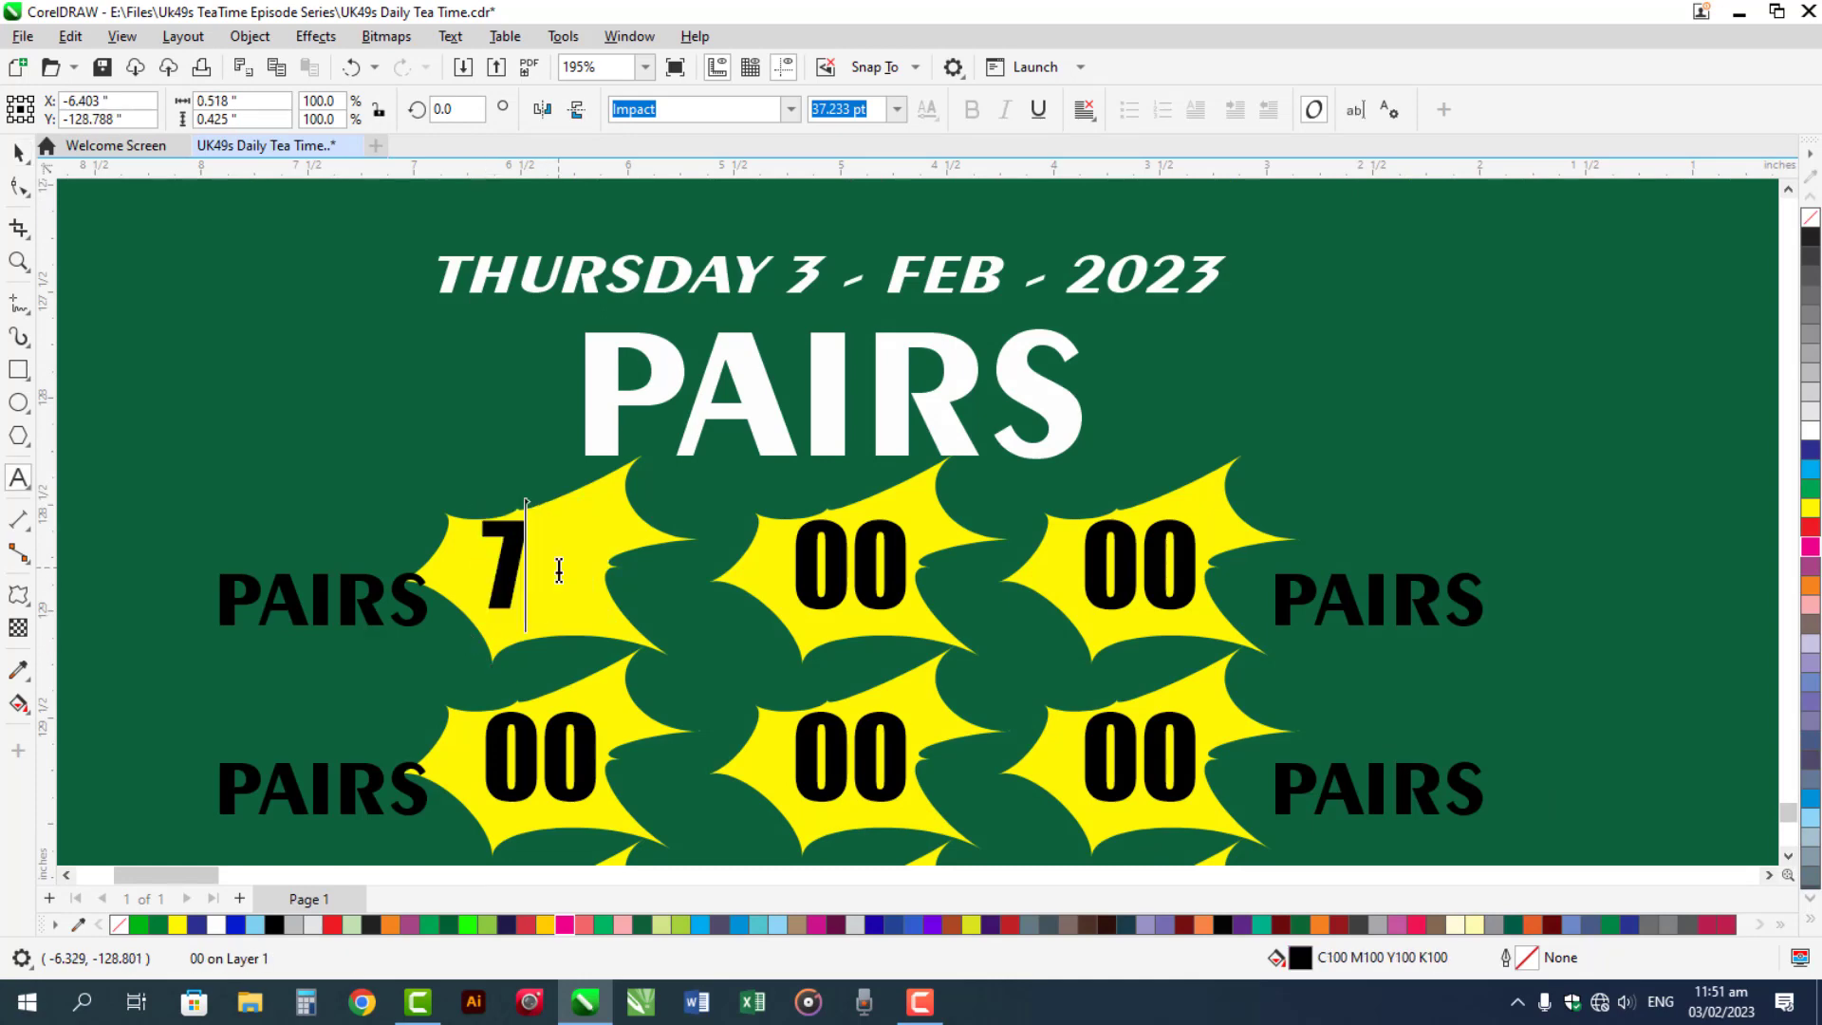
{"action": "key", "text": "ctrl+space"}
{"action": "left_click_drag", "start_coordinate": [548, 571], "coordinate": [596, 569]}
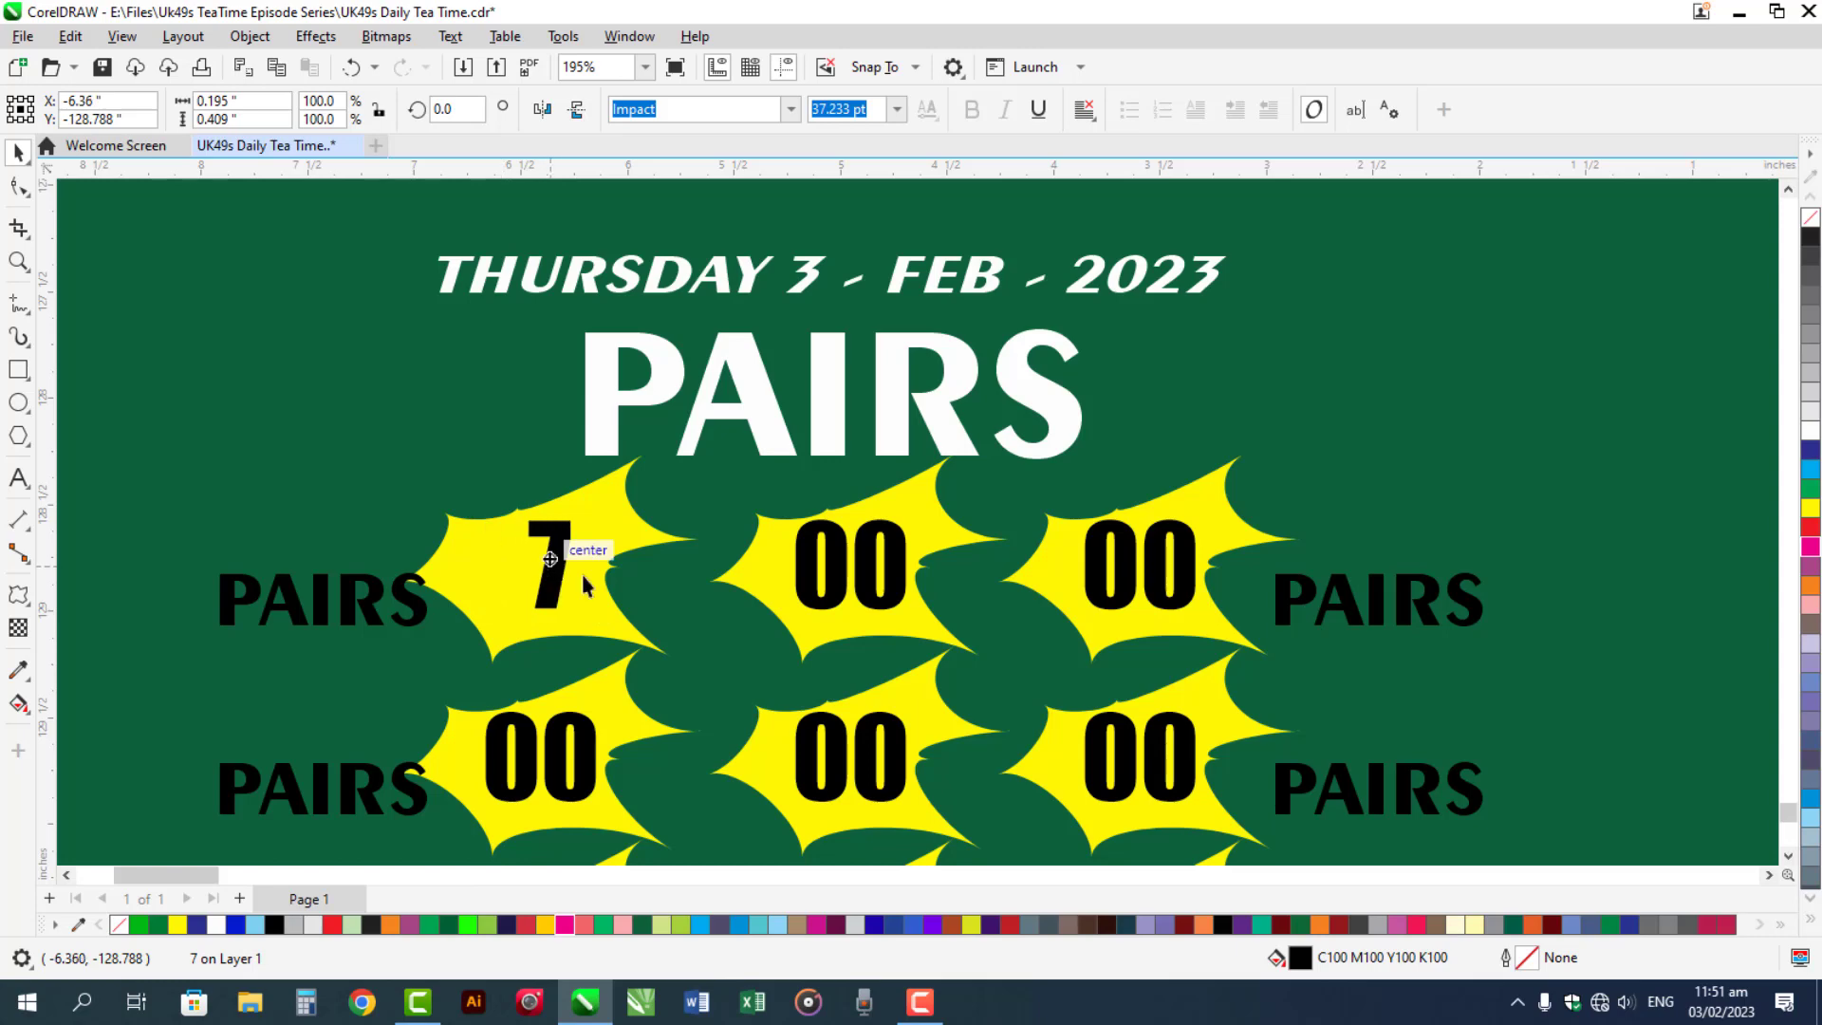
In the first Pairs row, change the second and third numbers to 14 and 27
{"action": "key", "text": "ctrl+space"}
{"action": "left_click", "coordinate": [849, 567]}
{"action": "double_click", "coordinate": [833, 566]}
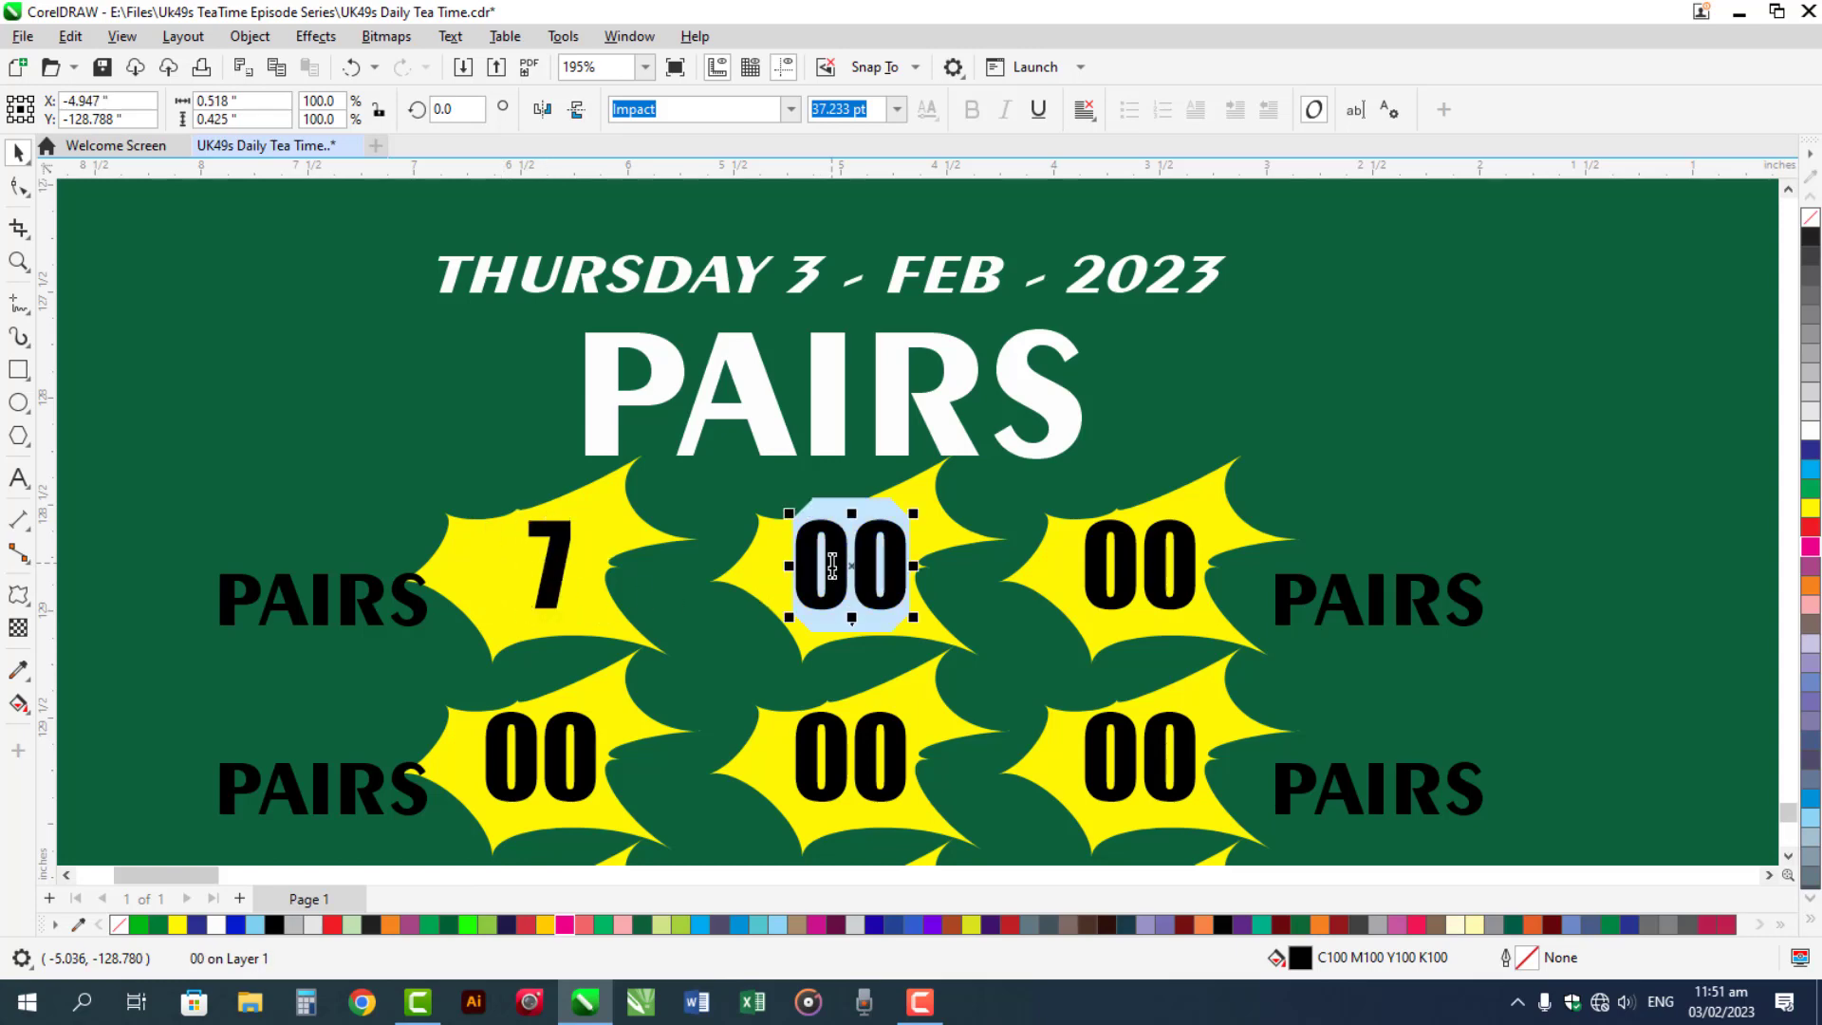
{"action": "type", "text": "14"}
{"action": "key", "text": "ctrl+space"}
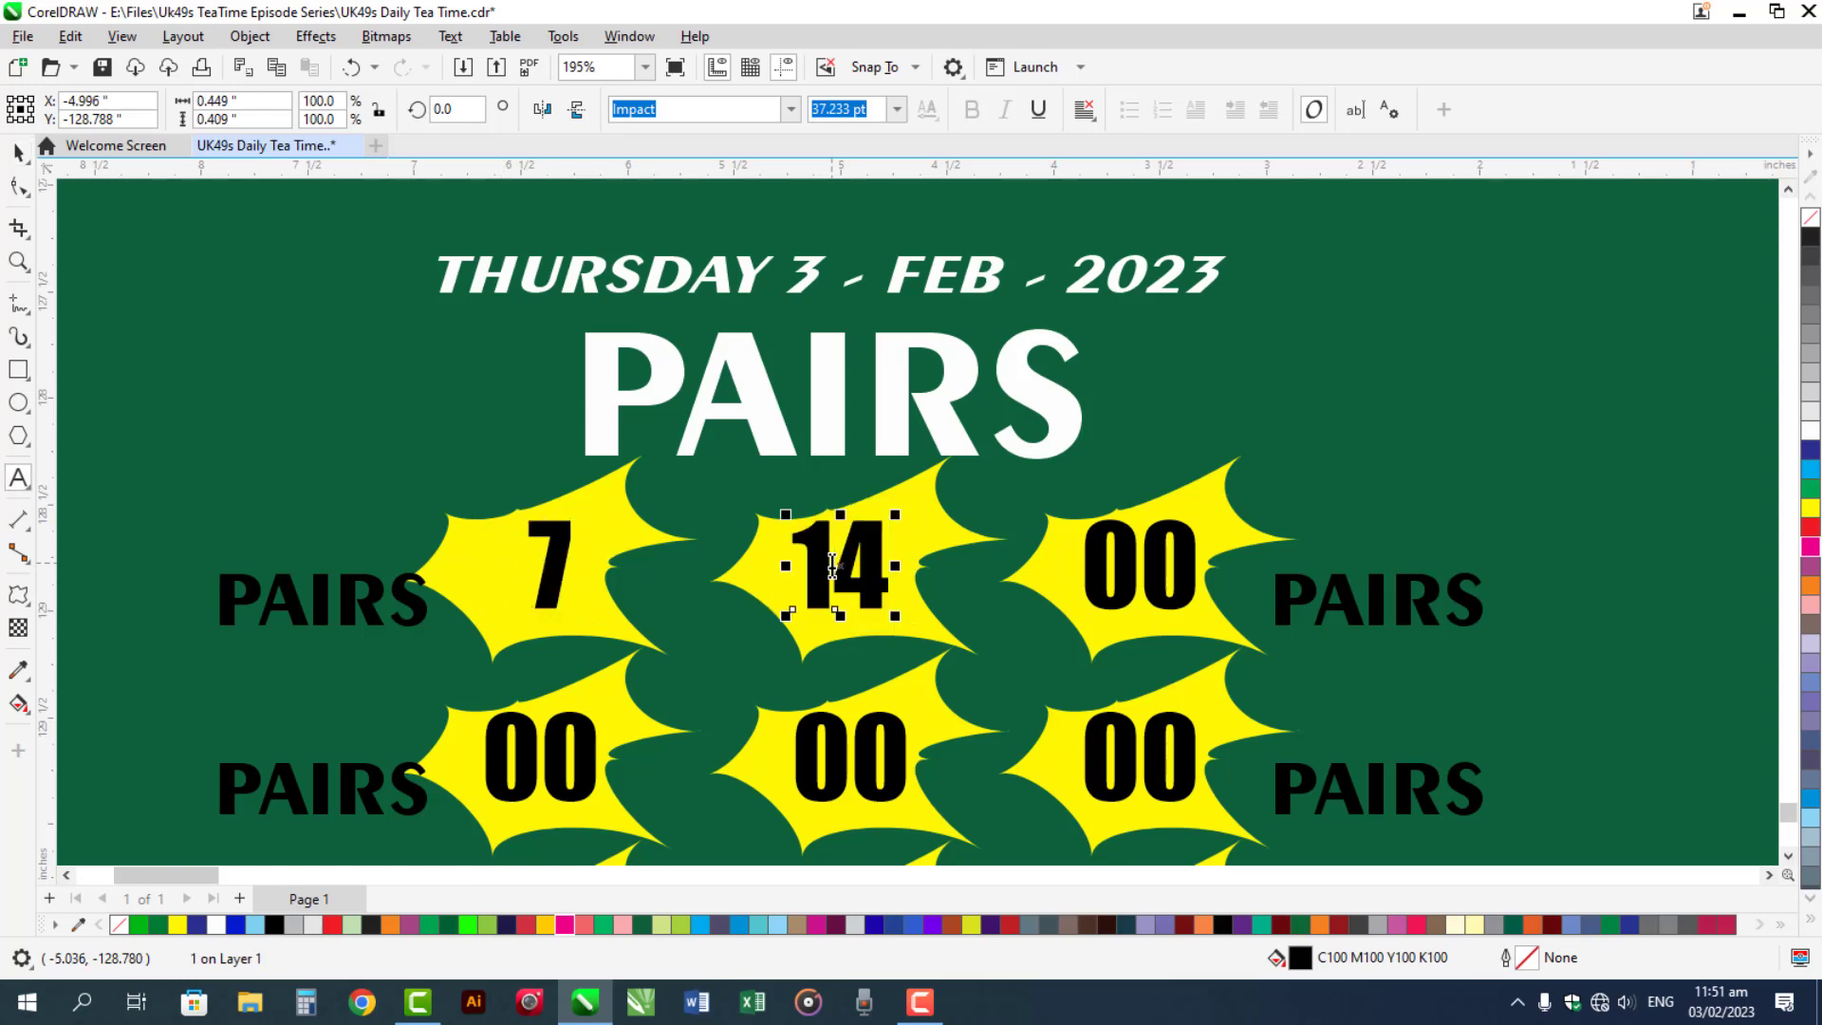
{"action": "double_click", "coordinate": [1188, 592]}
{"action": "double_click", "coordinate": [1189, 592]}
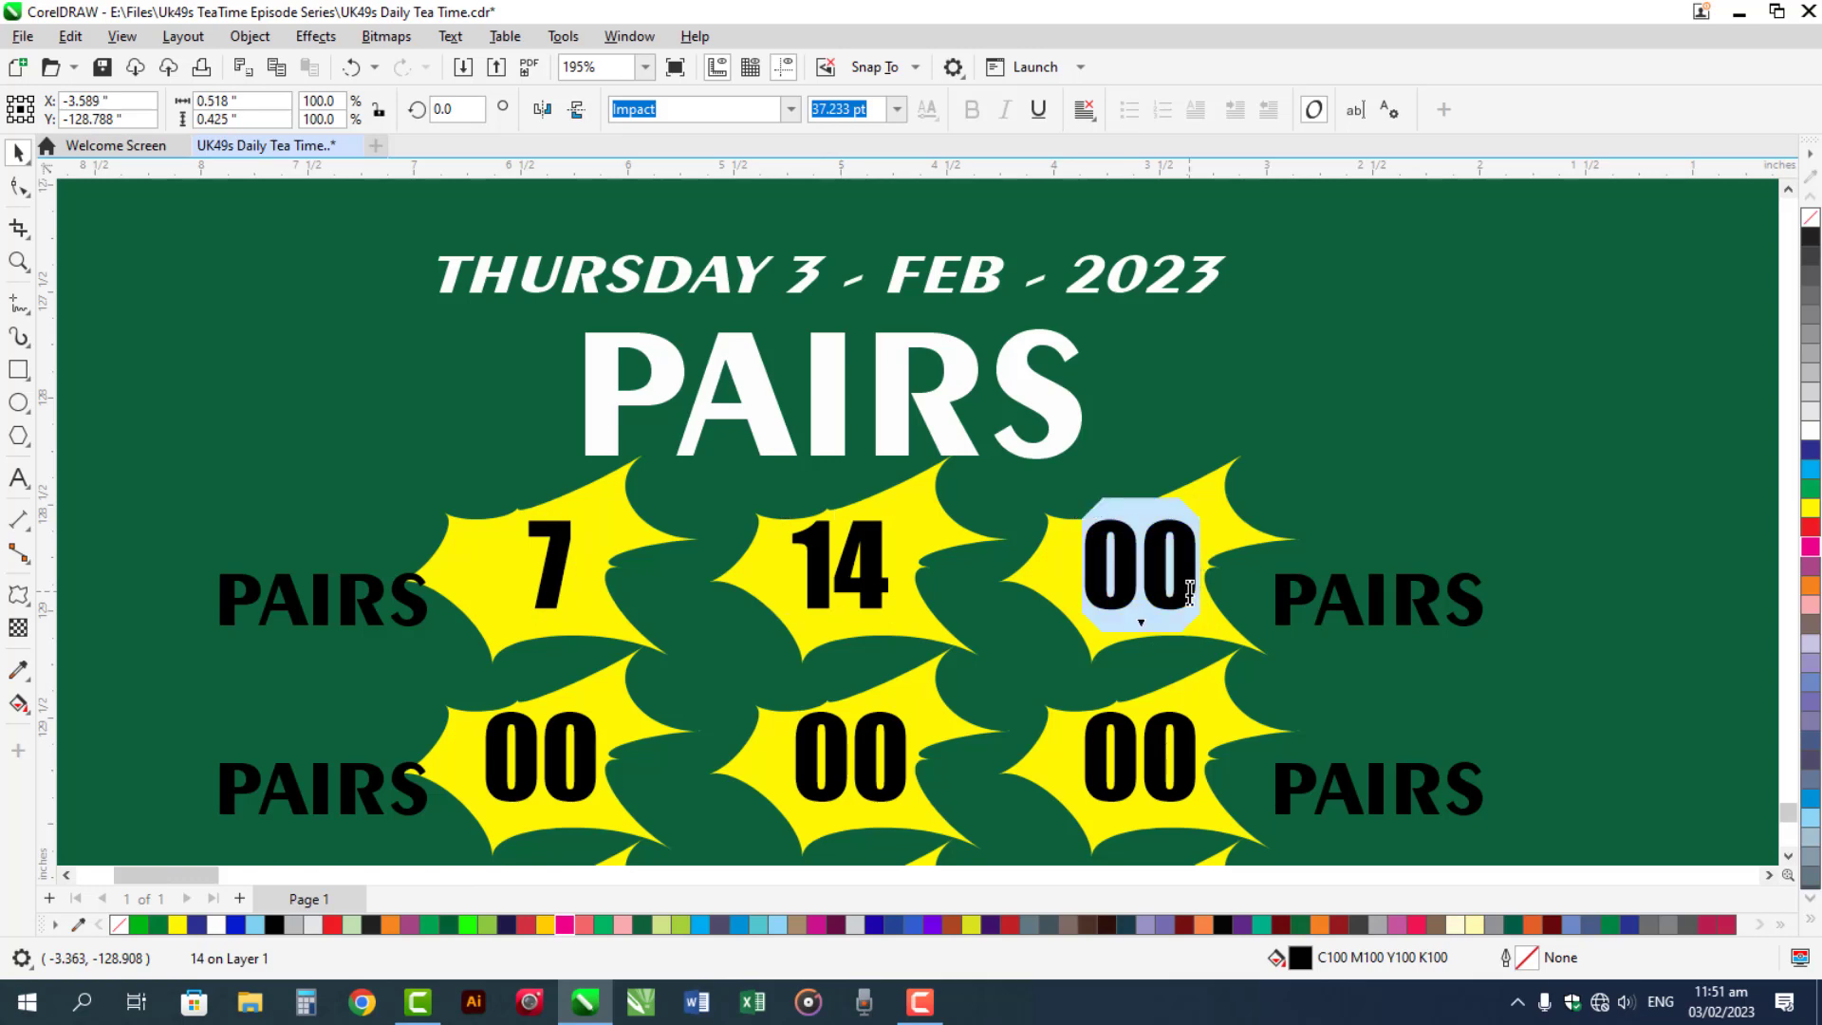
{"action": "type", "text": "27"}
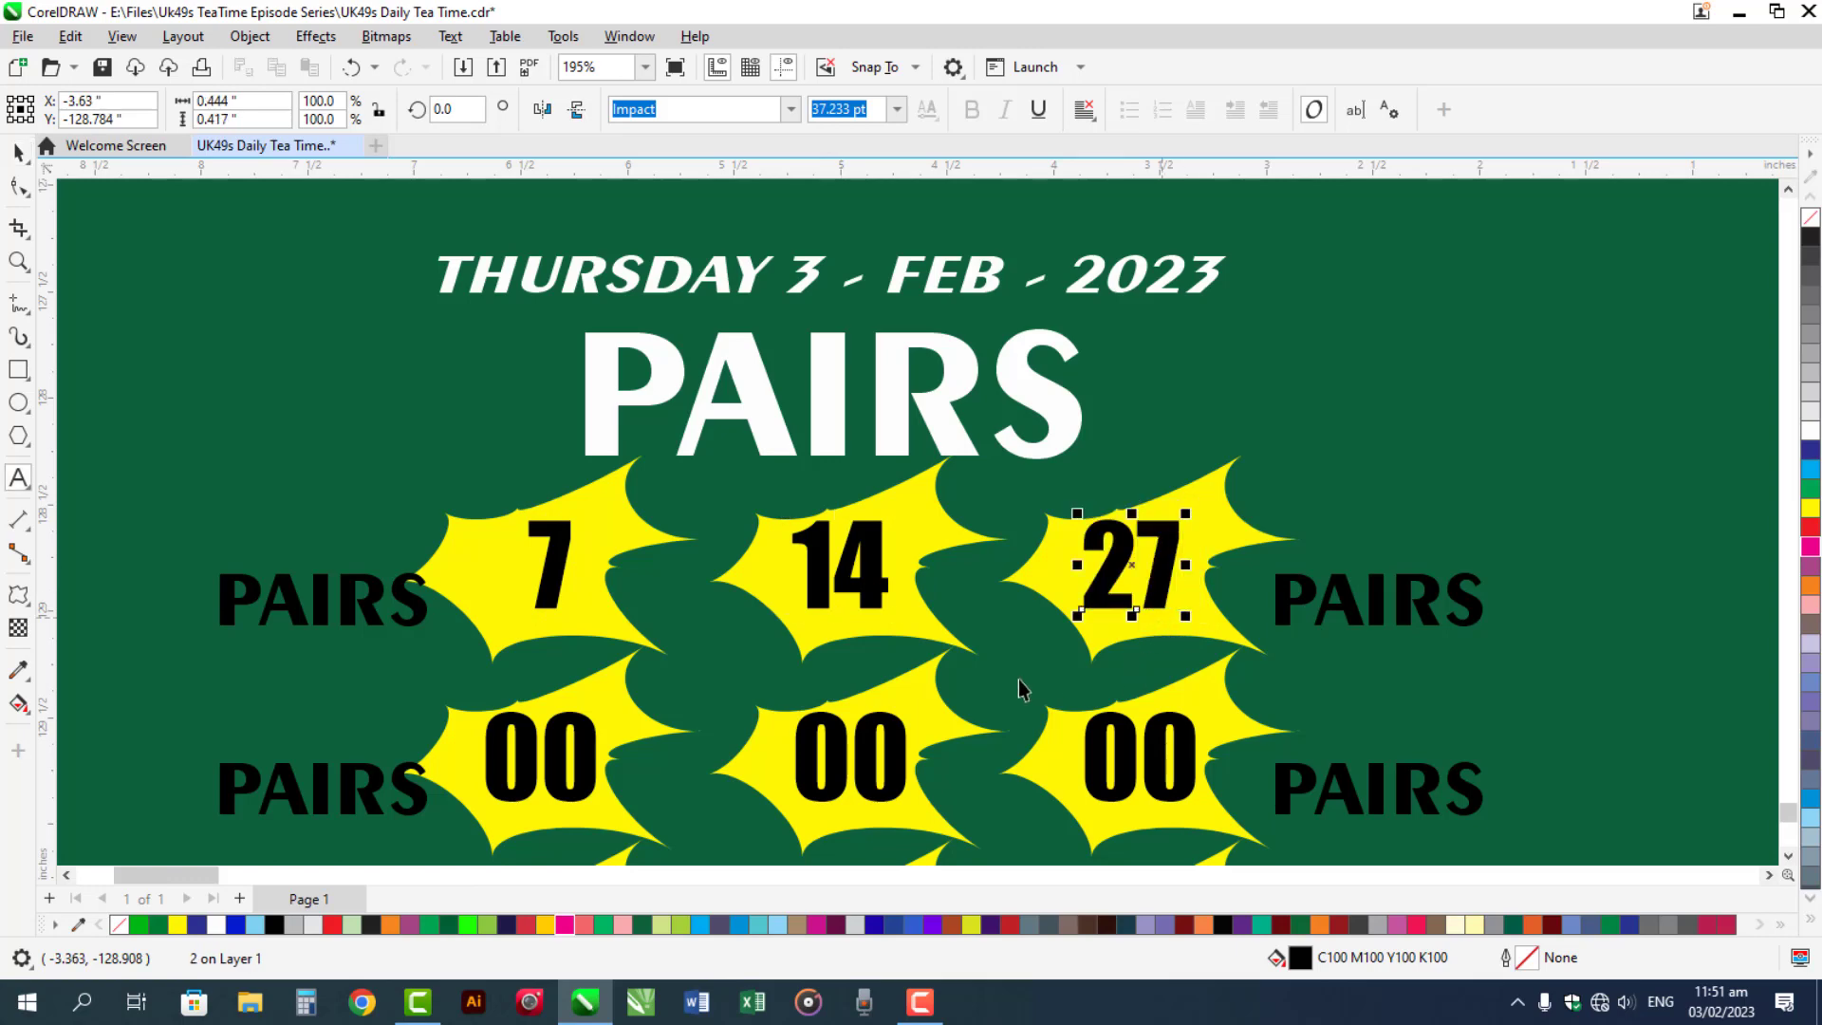
Fill the first Pairs row's numbers 7, 14 and 27 with magenta
{"action": "key", "text": "ctrl+space"}
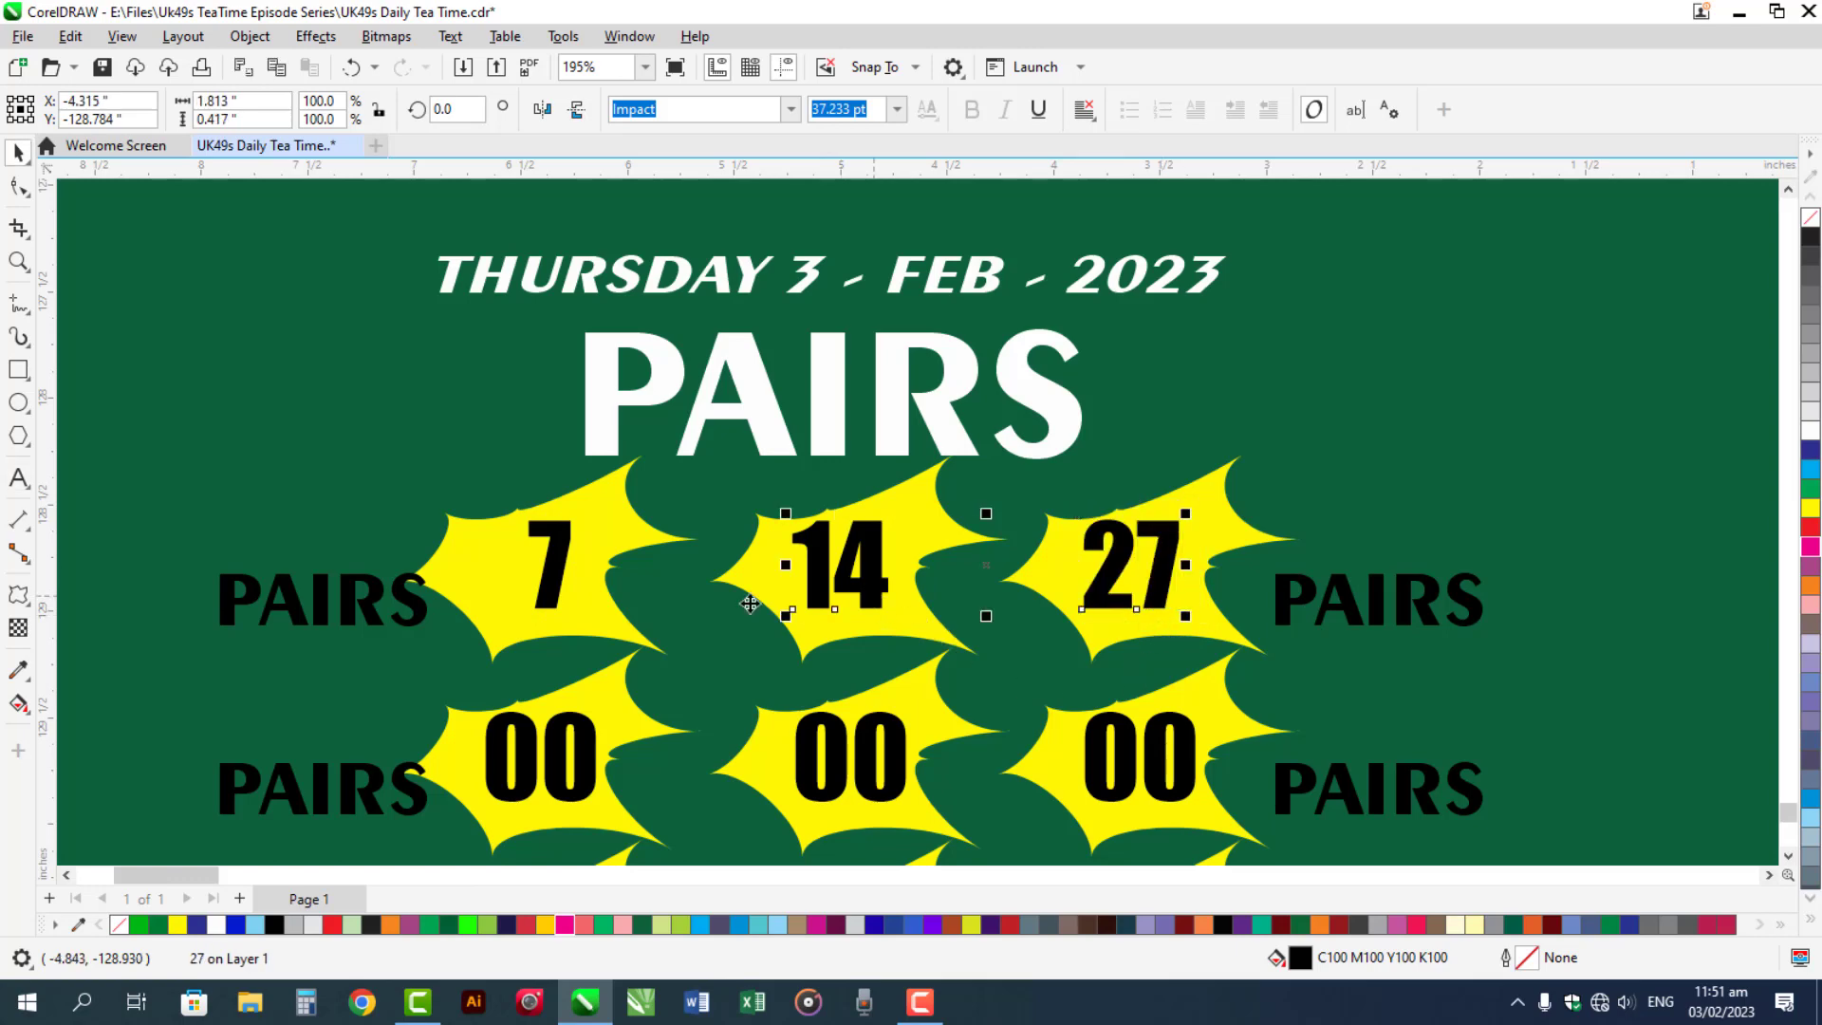
{"action": "left_click", "coordinate": [550, 598], "text": "shift"}
{"action": "left_click", "coordinate": [1809, 551]}
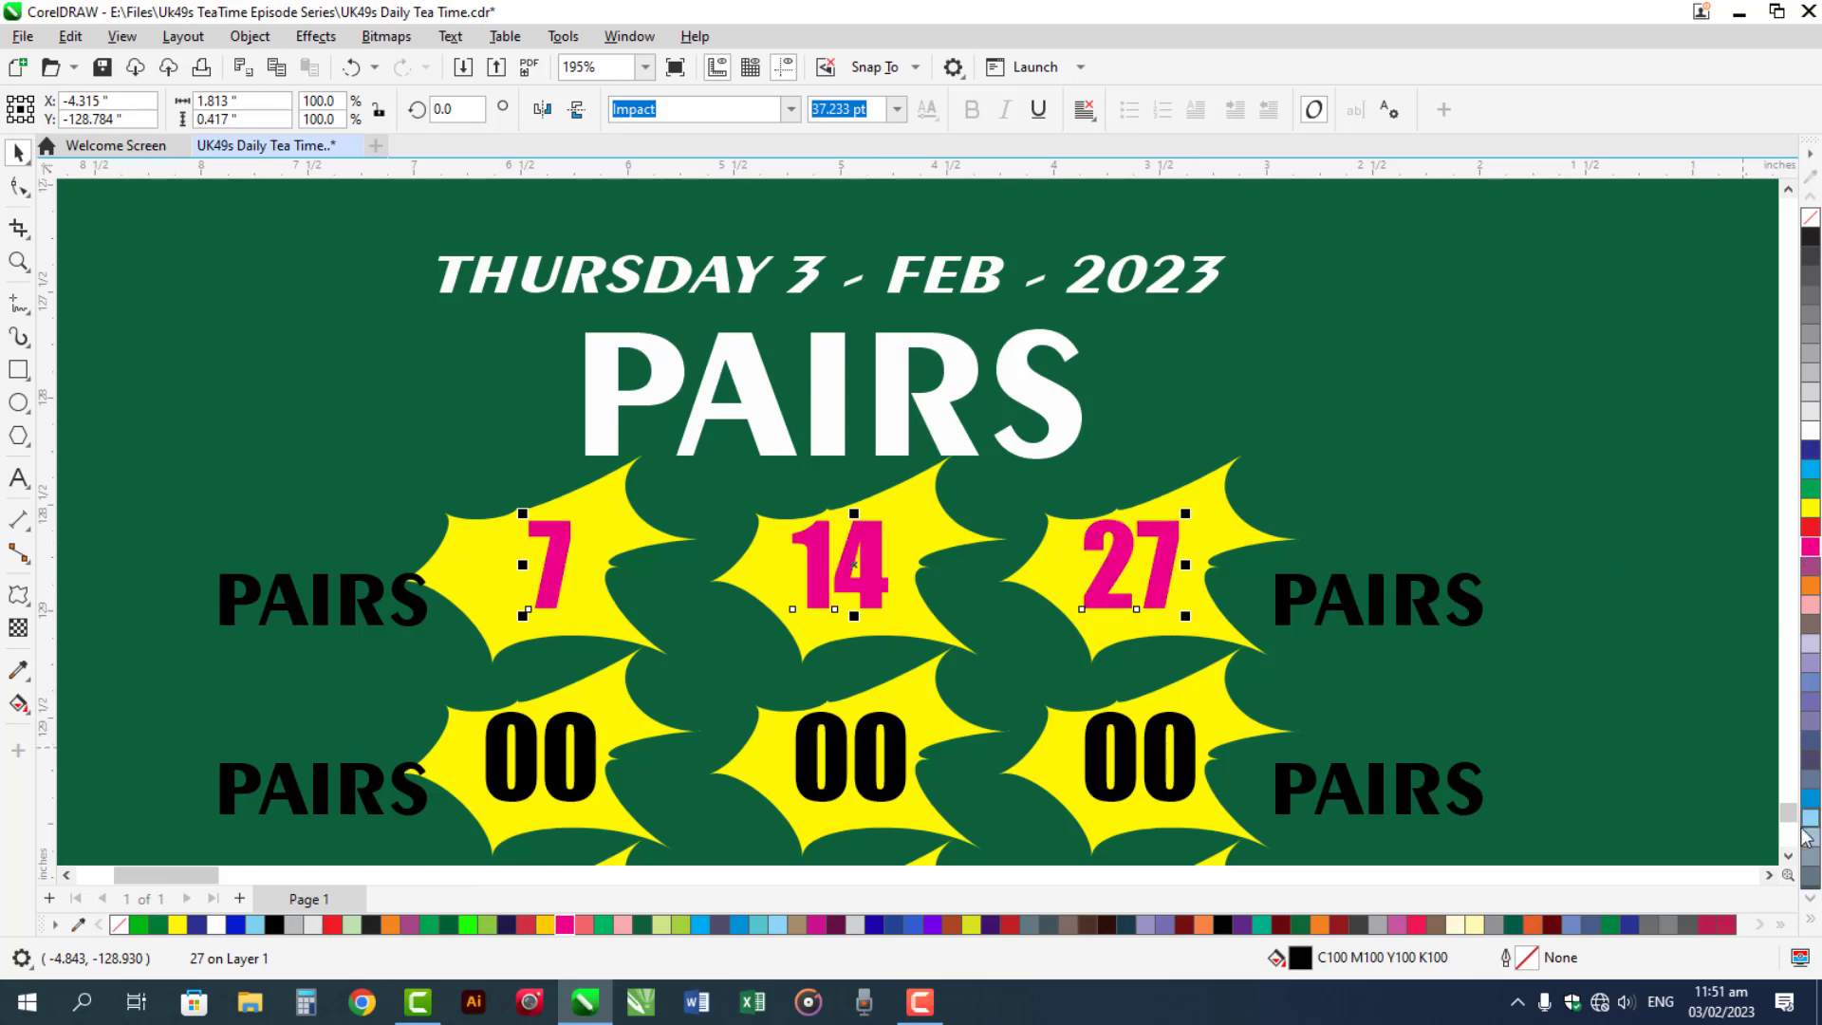
In the second Pairs row, change the first number to 3 and centre it on its star
{"action": "left_click", "coordinate": [1789, 854]}
{"action": "left_click", "coordinate": [1789, 854]}
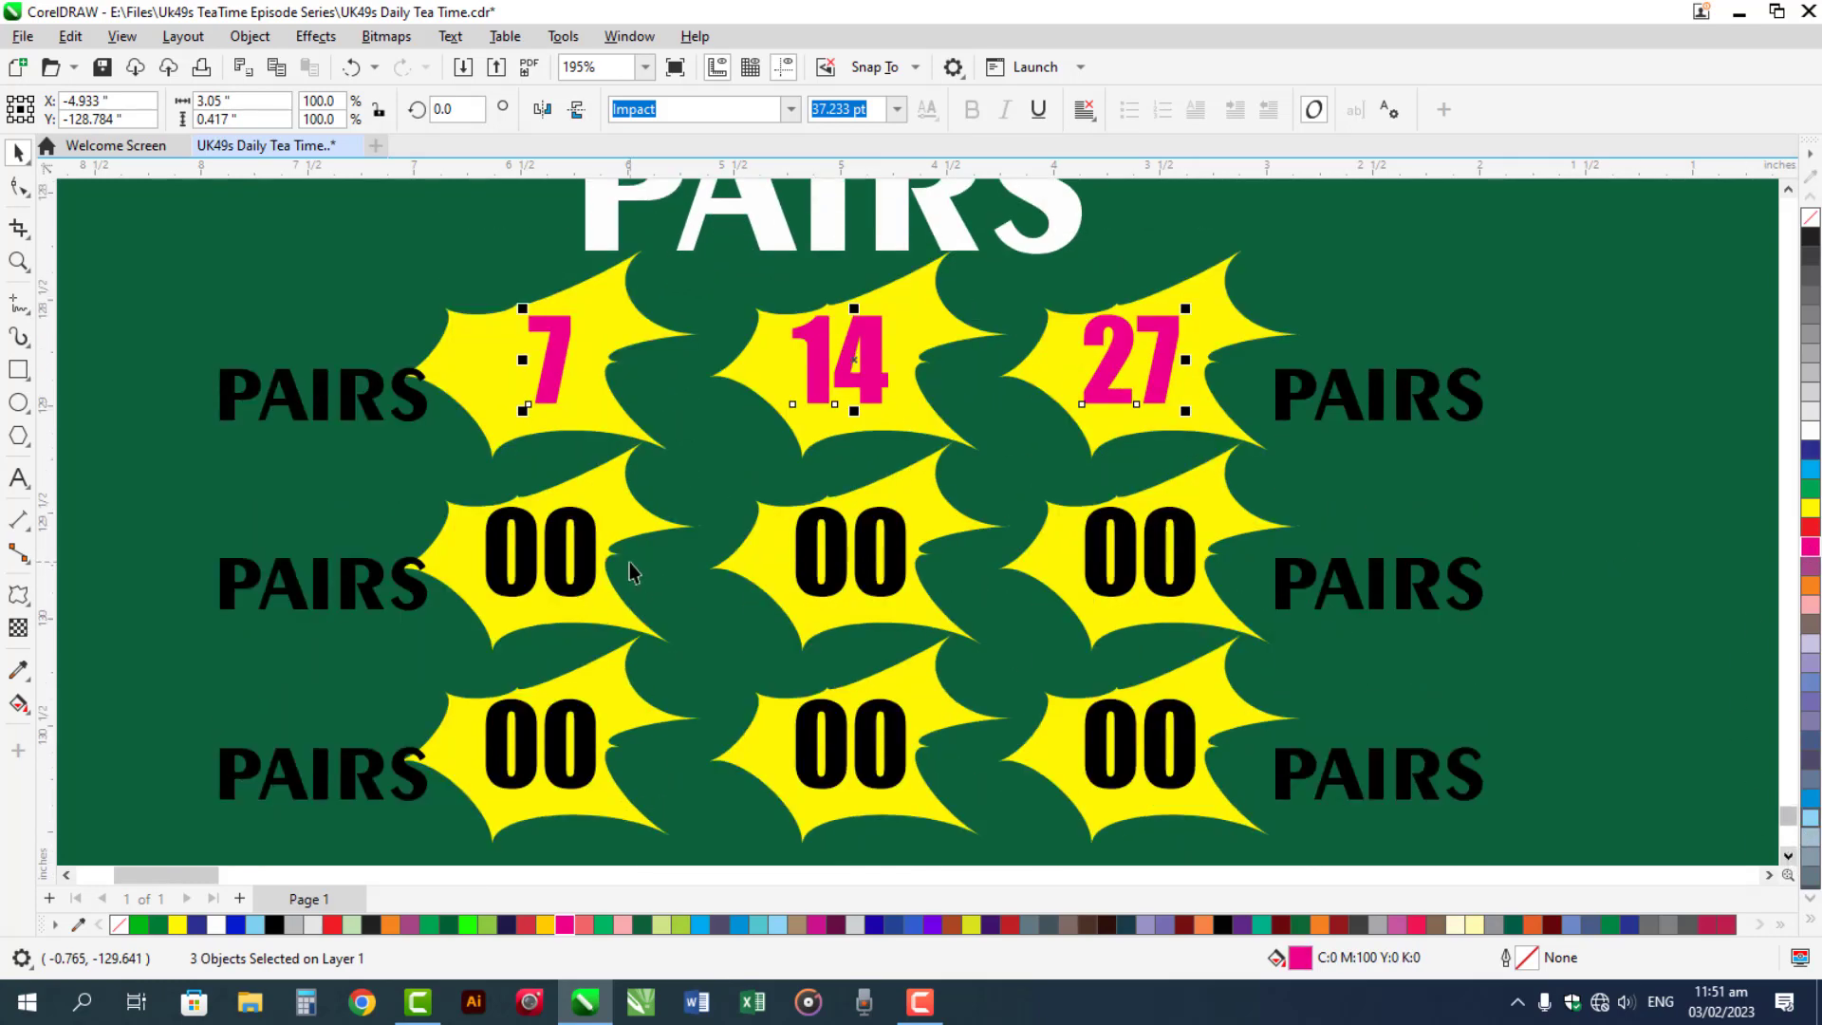
{"action": "left_click", "coordinate": [597, 569]}
{"action": "double_click", "coordinate": [591, 558]}
{"action": "double_click", "coordinate": [517, 541]}
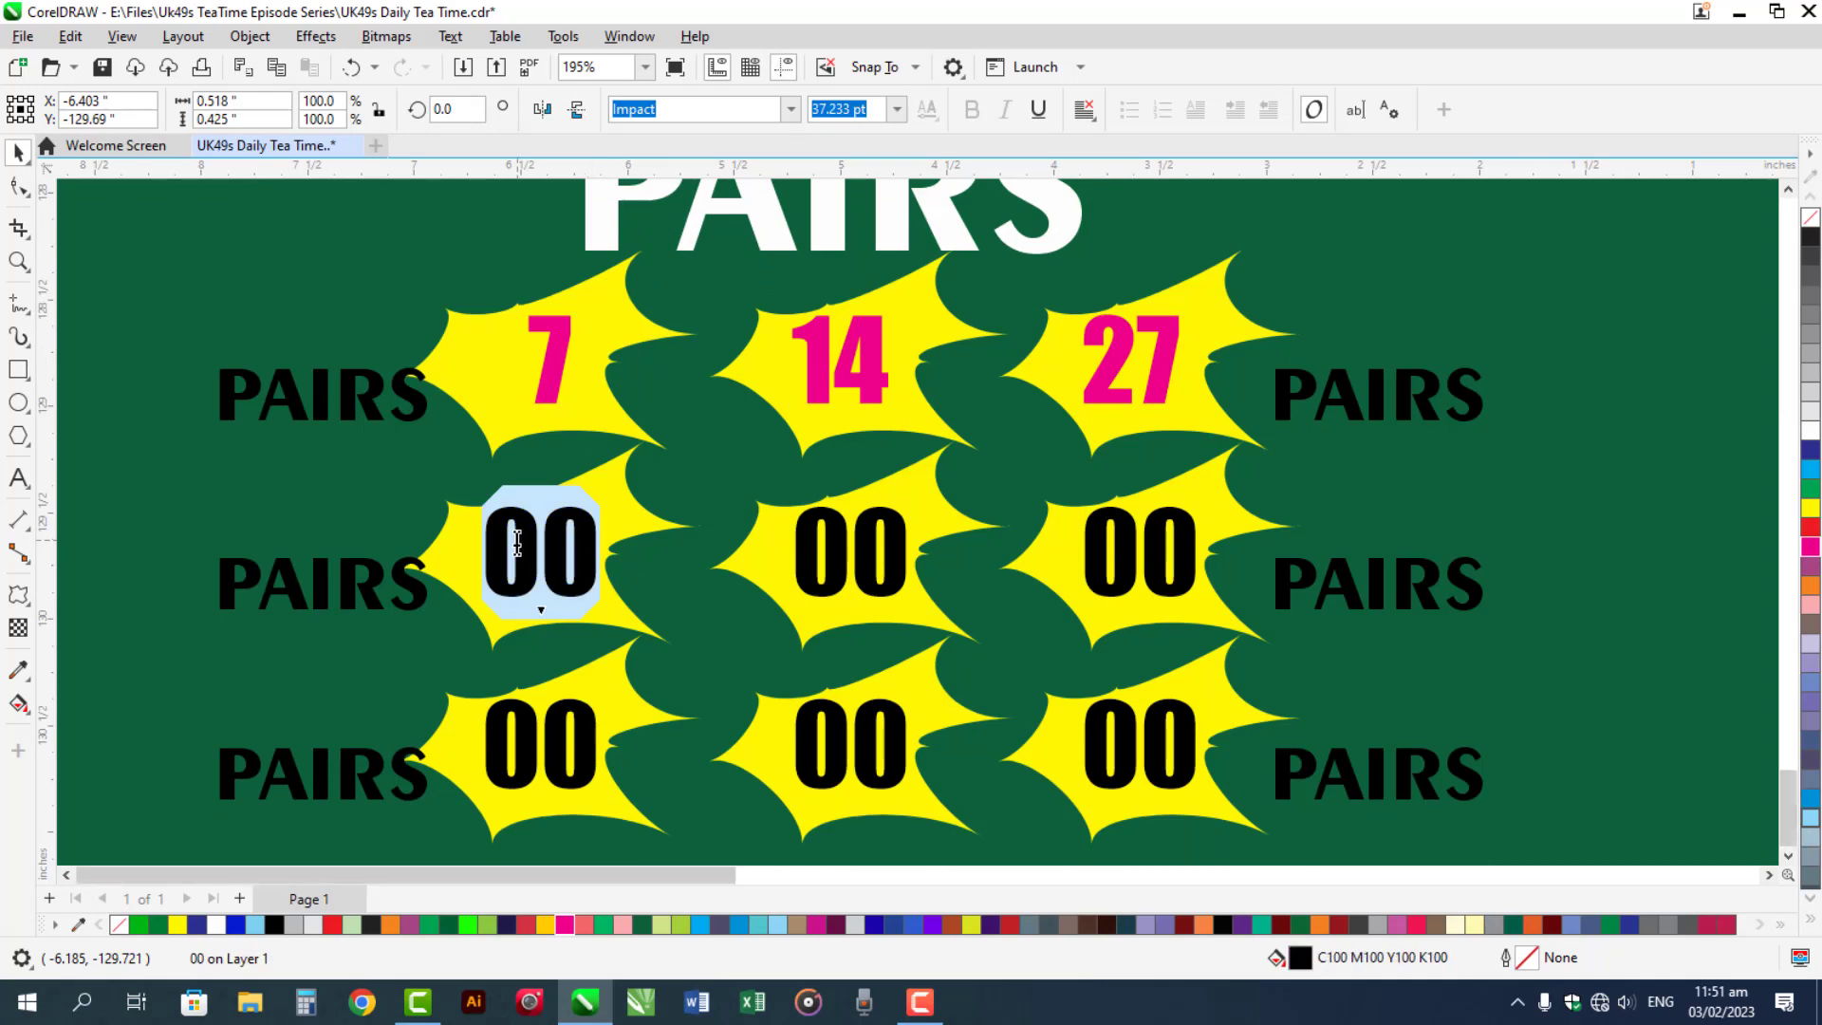
{"action": "scroll", "coordinate": [517, 540], "scroll_direction": "up", "scroll_amount": 2}
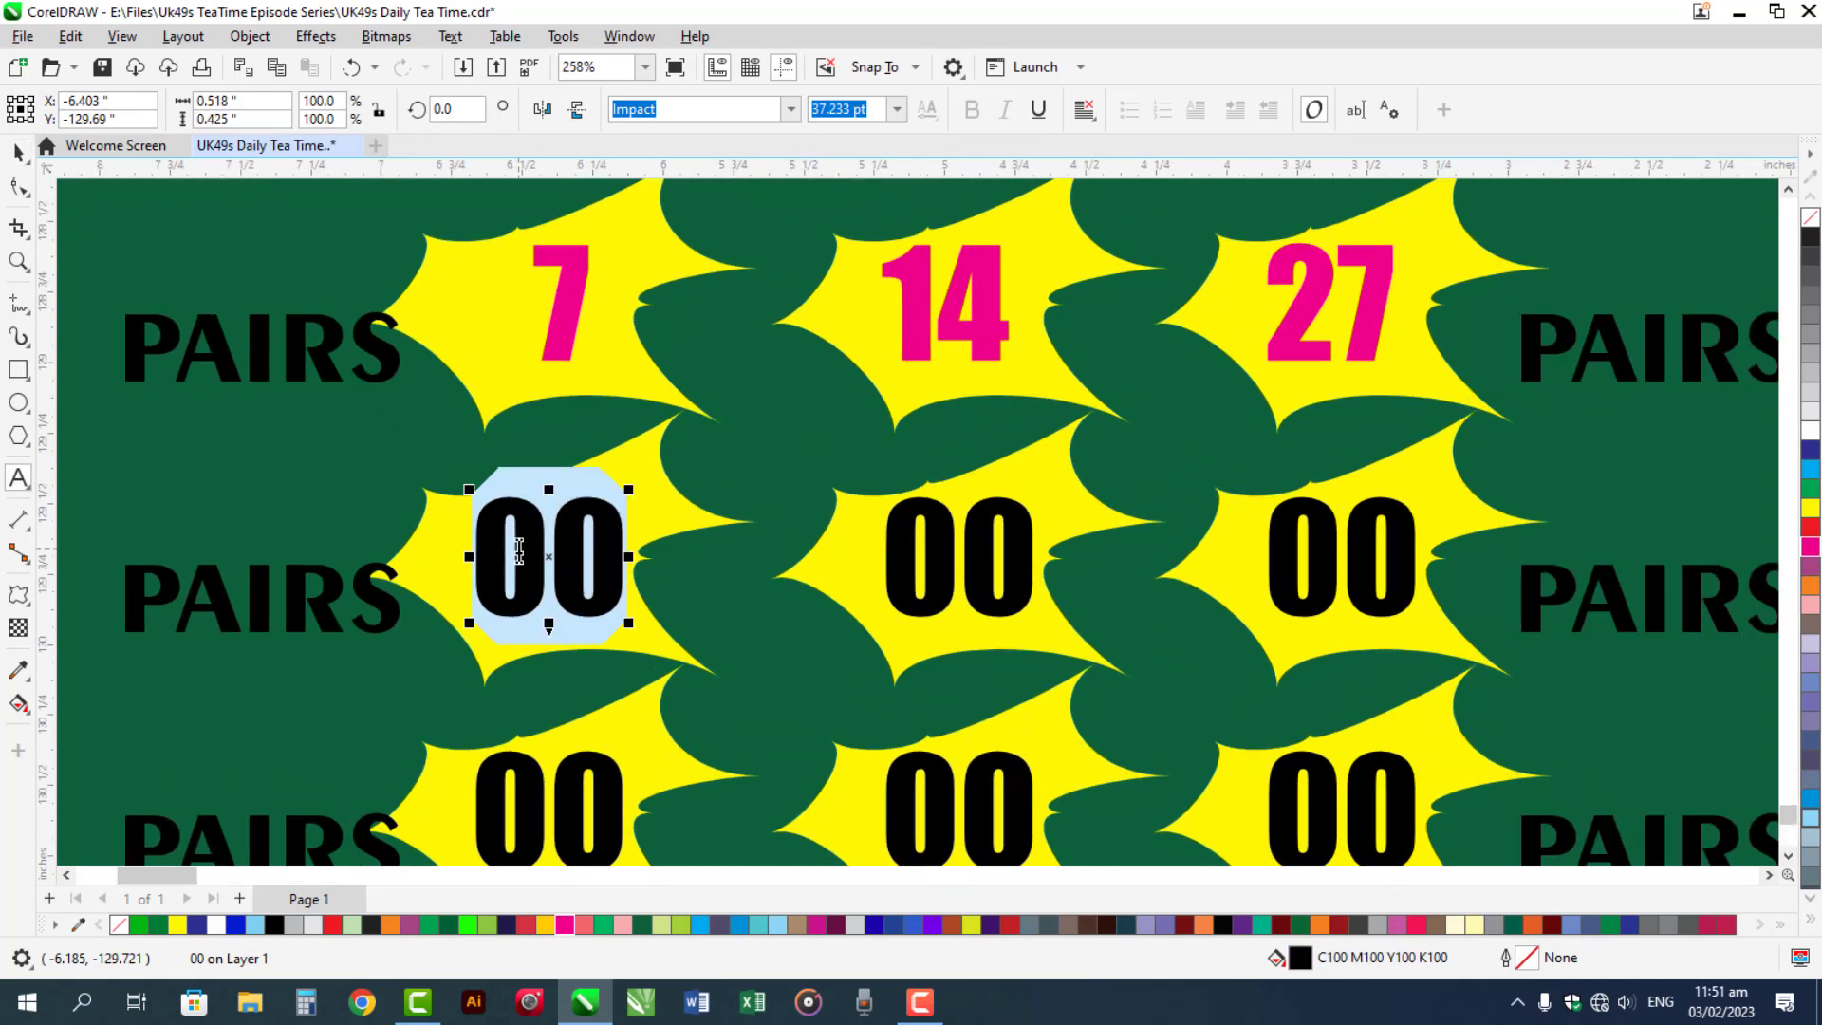
{"action": "type", "text": "3"}
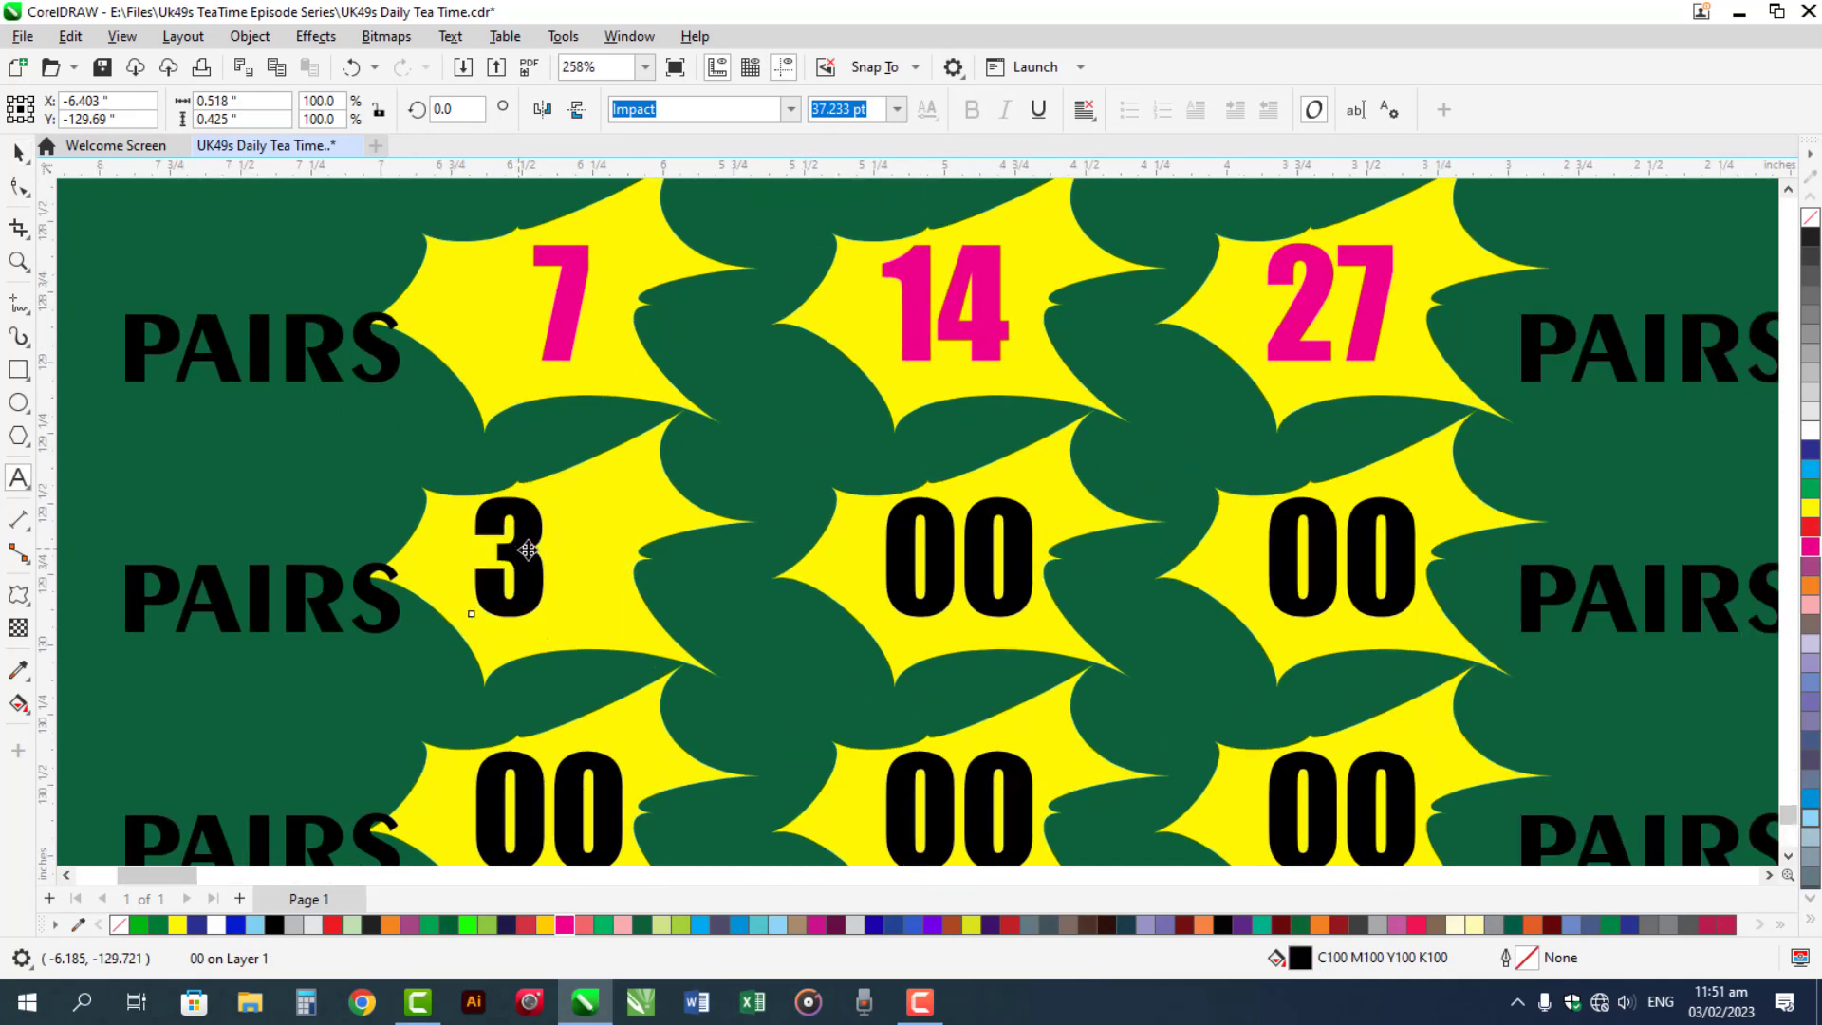
{"action": "key", "text": "Escape"}
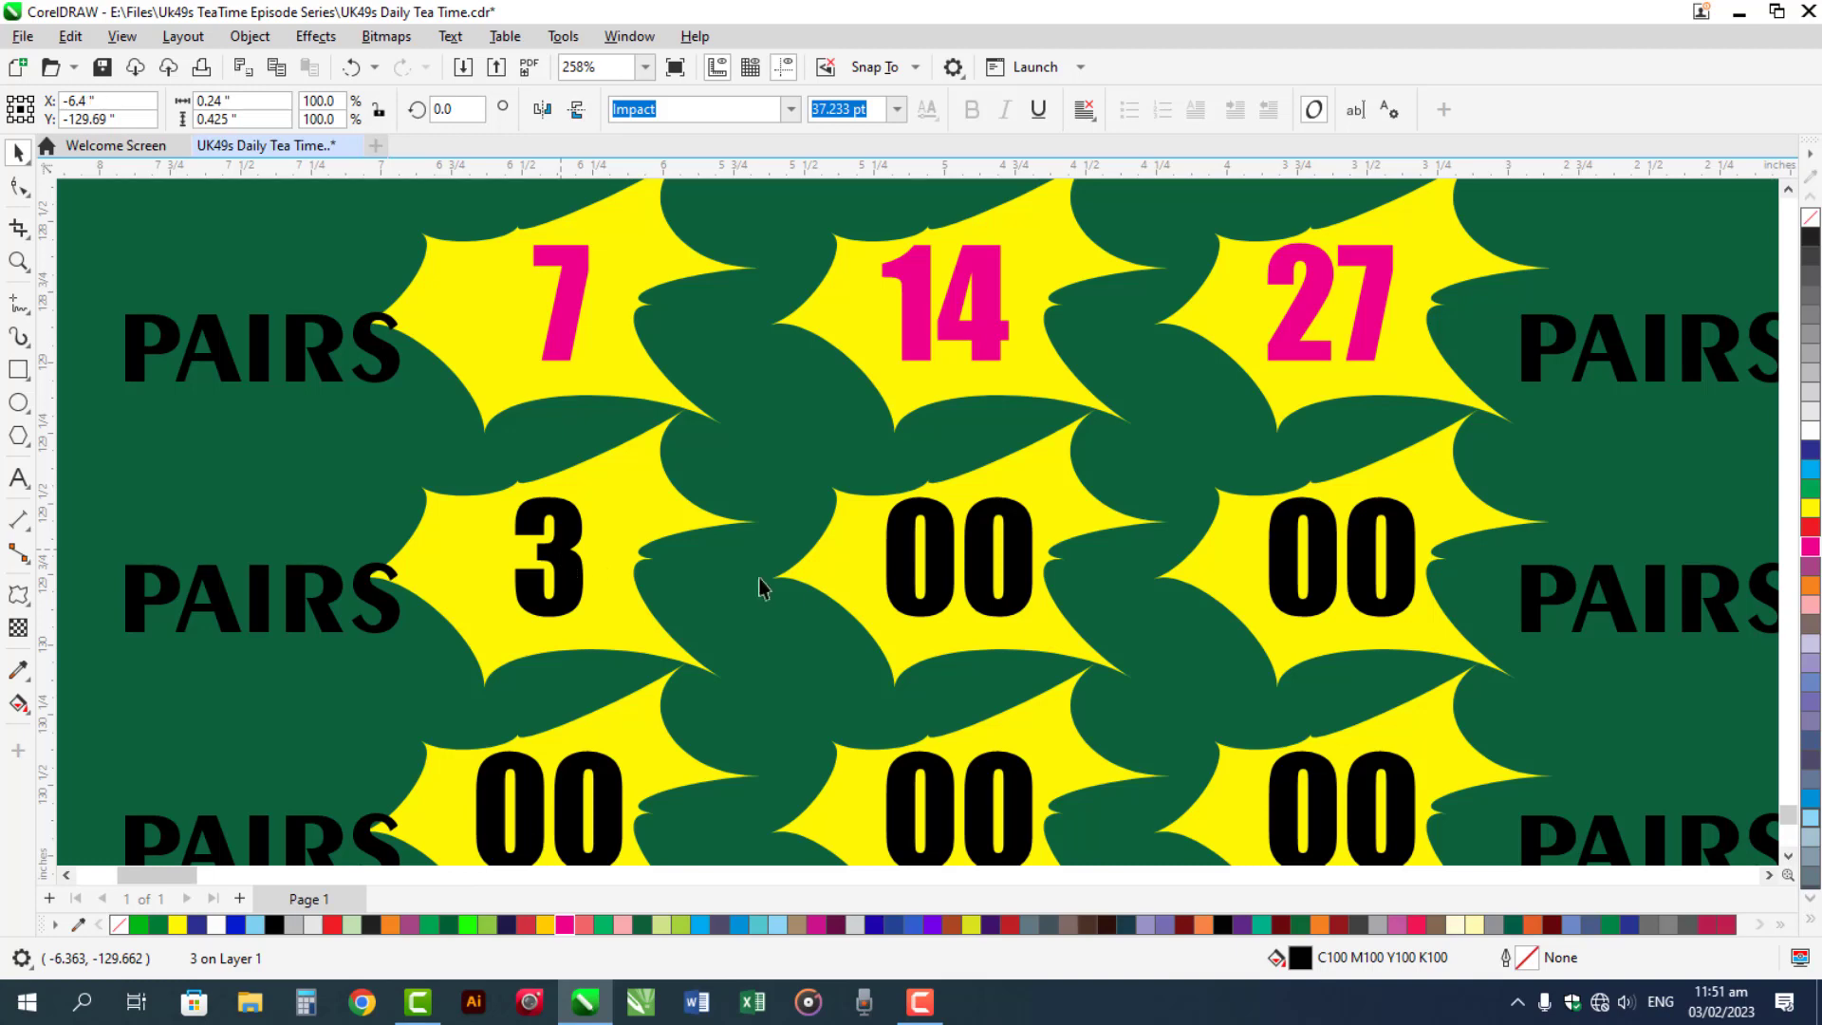
In the second Pairs row, change the second and third numbers to 18 and 29
{"action": "double_click", "coordinate": [963, 568]}
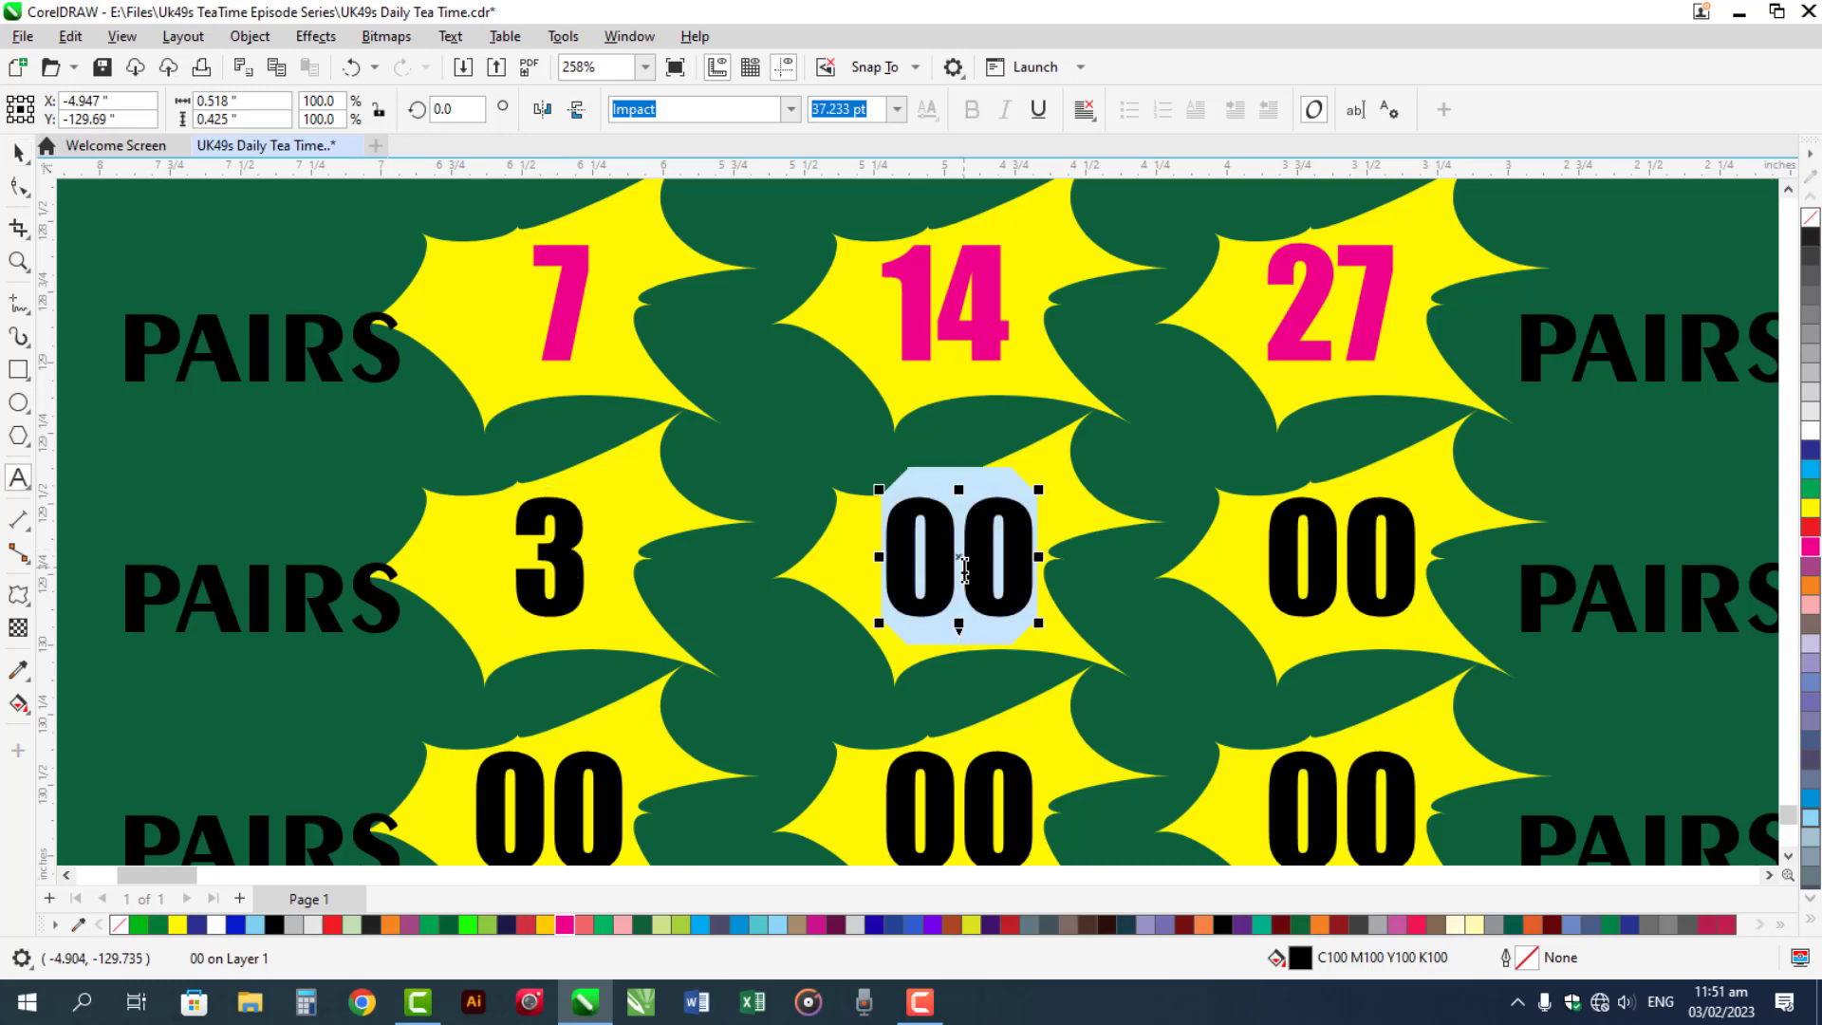
{"action": "type", "text": "18"}
{"action": "key", "text": "Escape"}
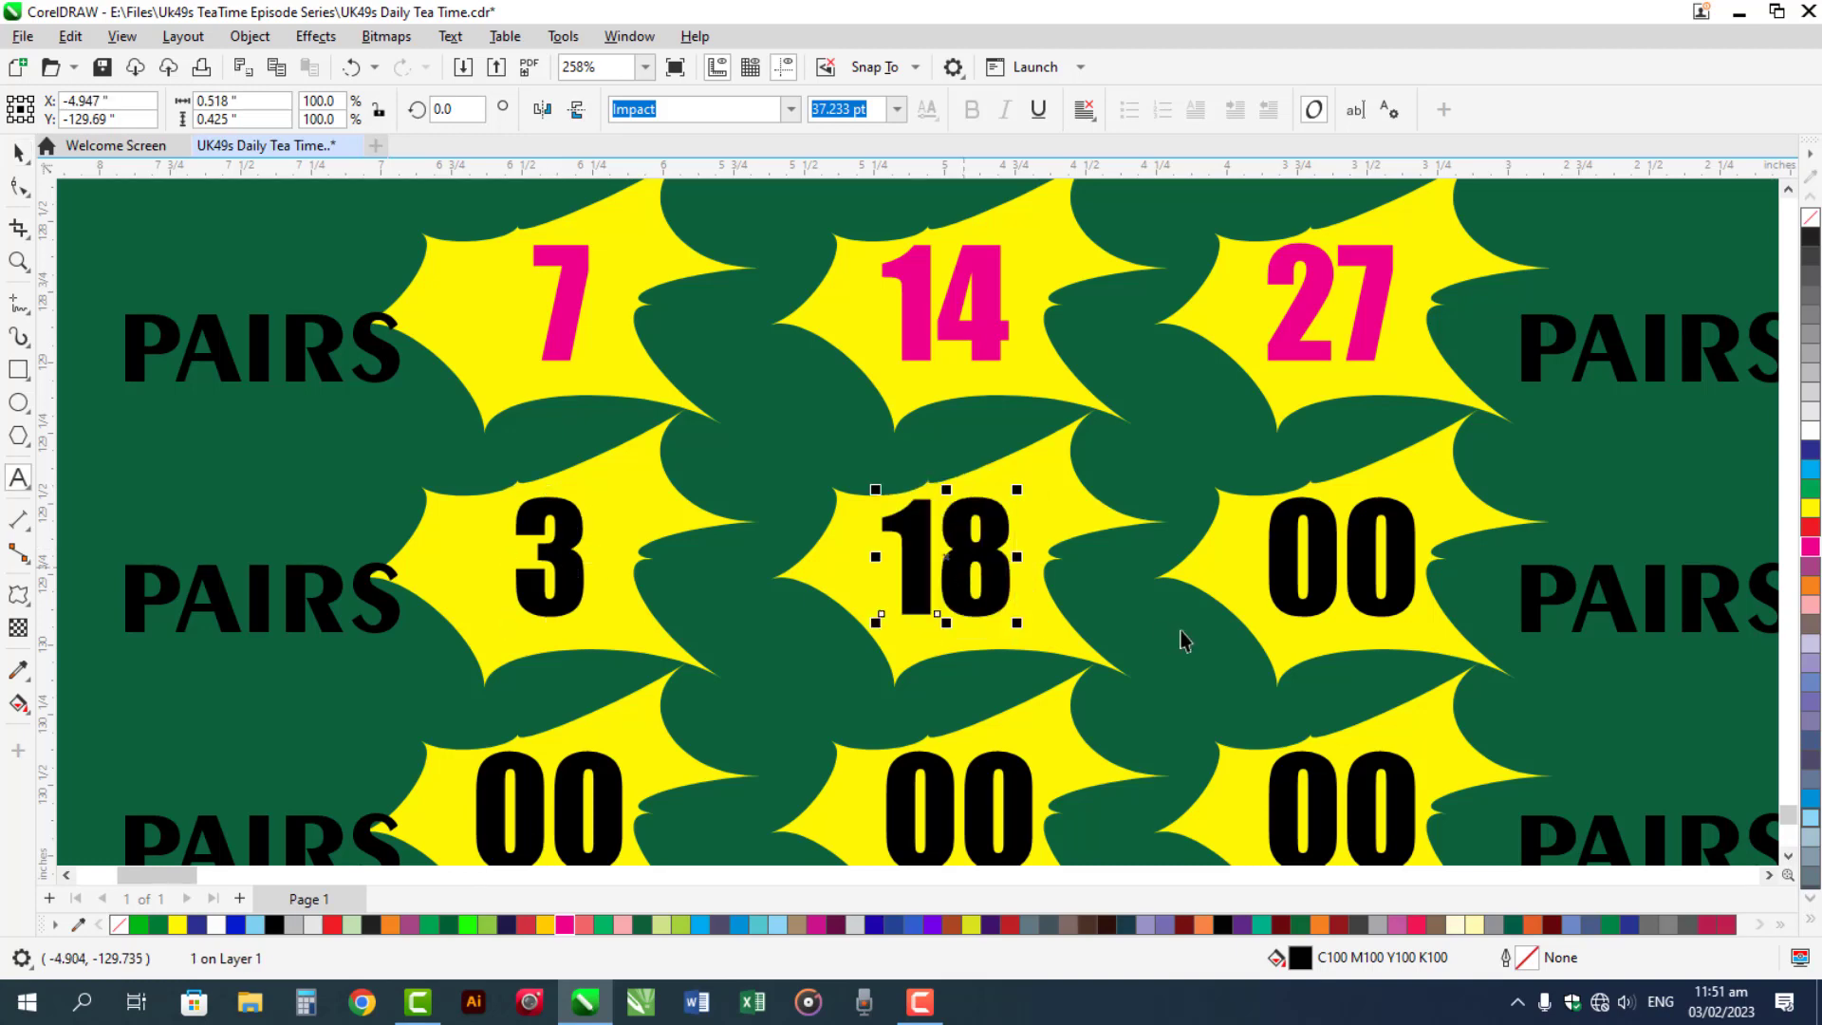
{"action": "double_click", "coordinate": [1326, 557]}
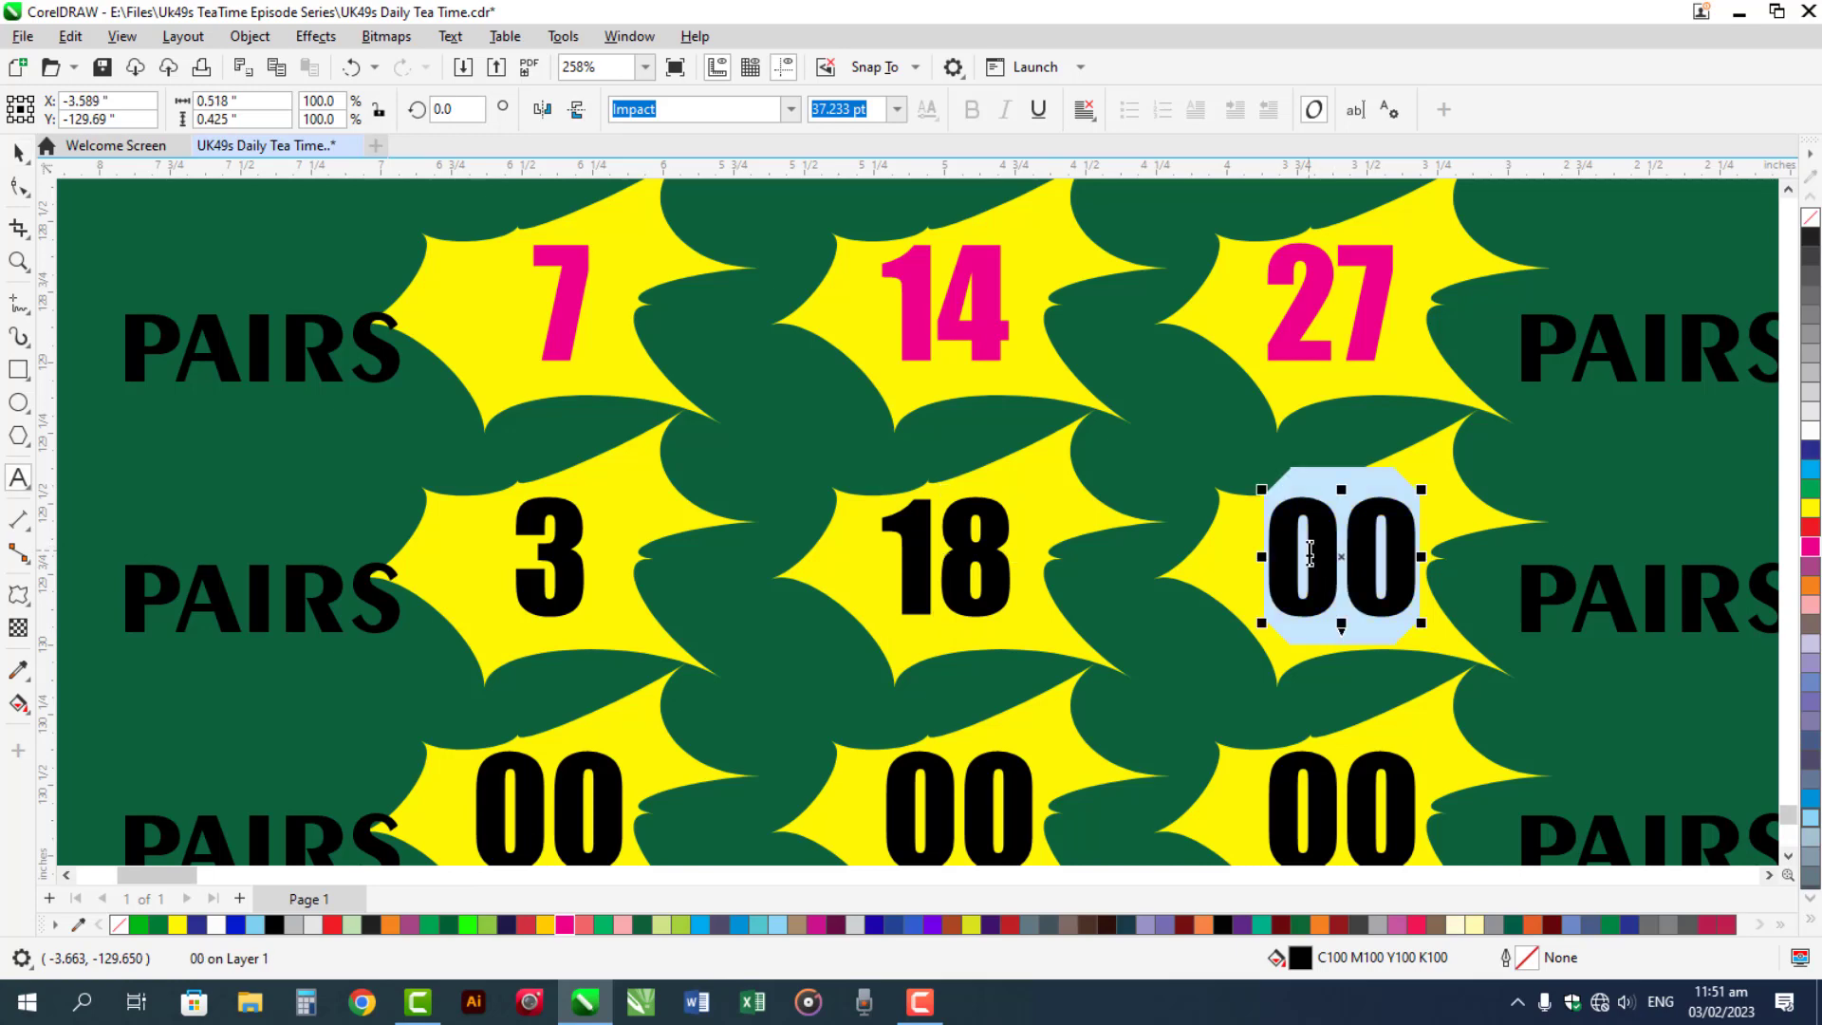
{"action": "type", "text": "29"}
{"action": "key", "text": "Escape"}
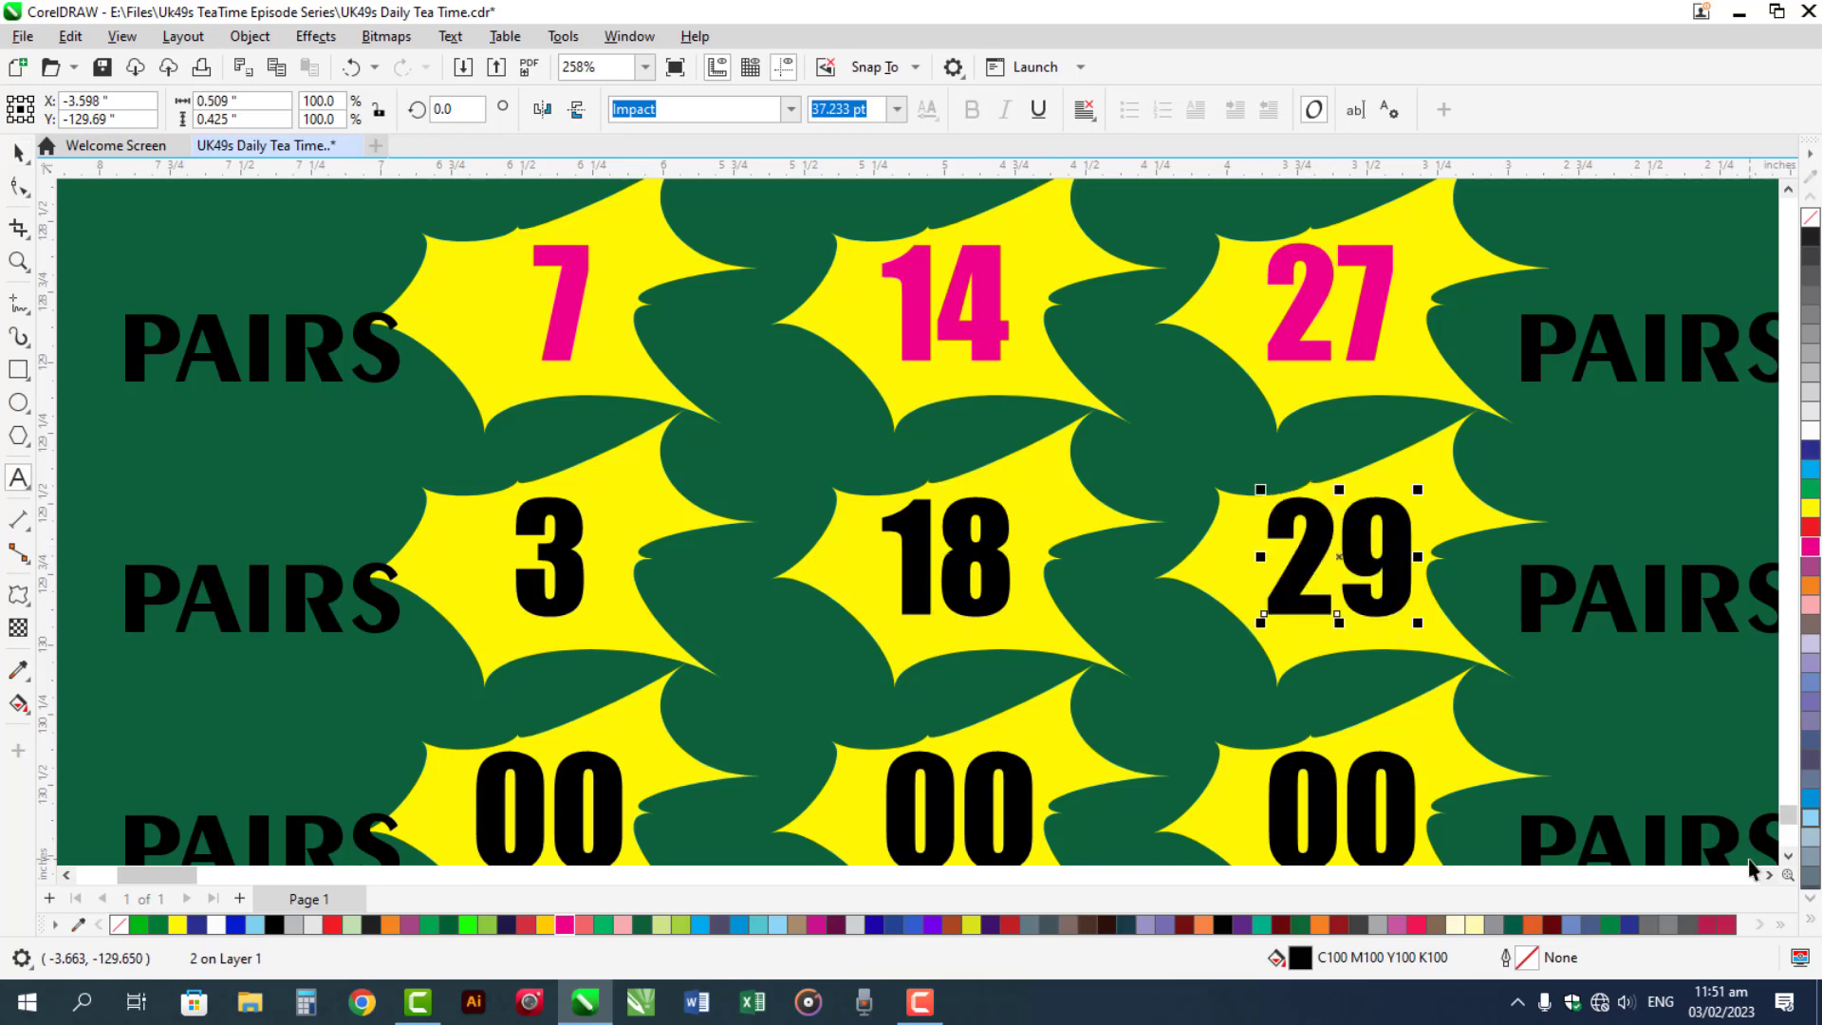
In the third Pairs row, change the first number to 41
{"action": "scroll", "coordinate": [1788, 859], "scroll_direction": "down", "scroll_amount": 5}
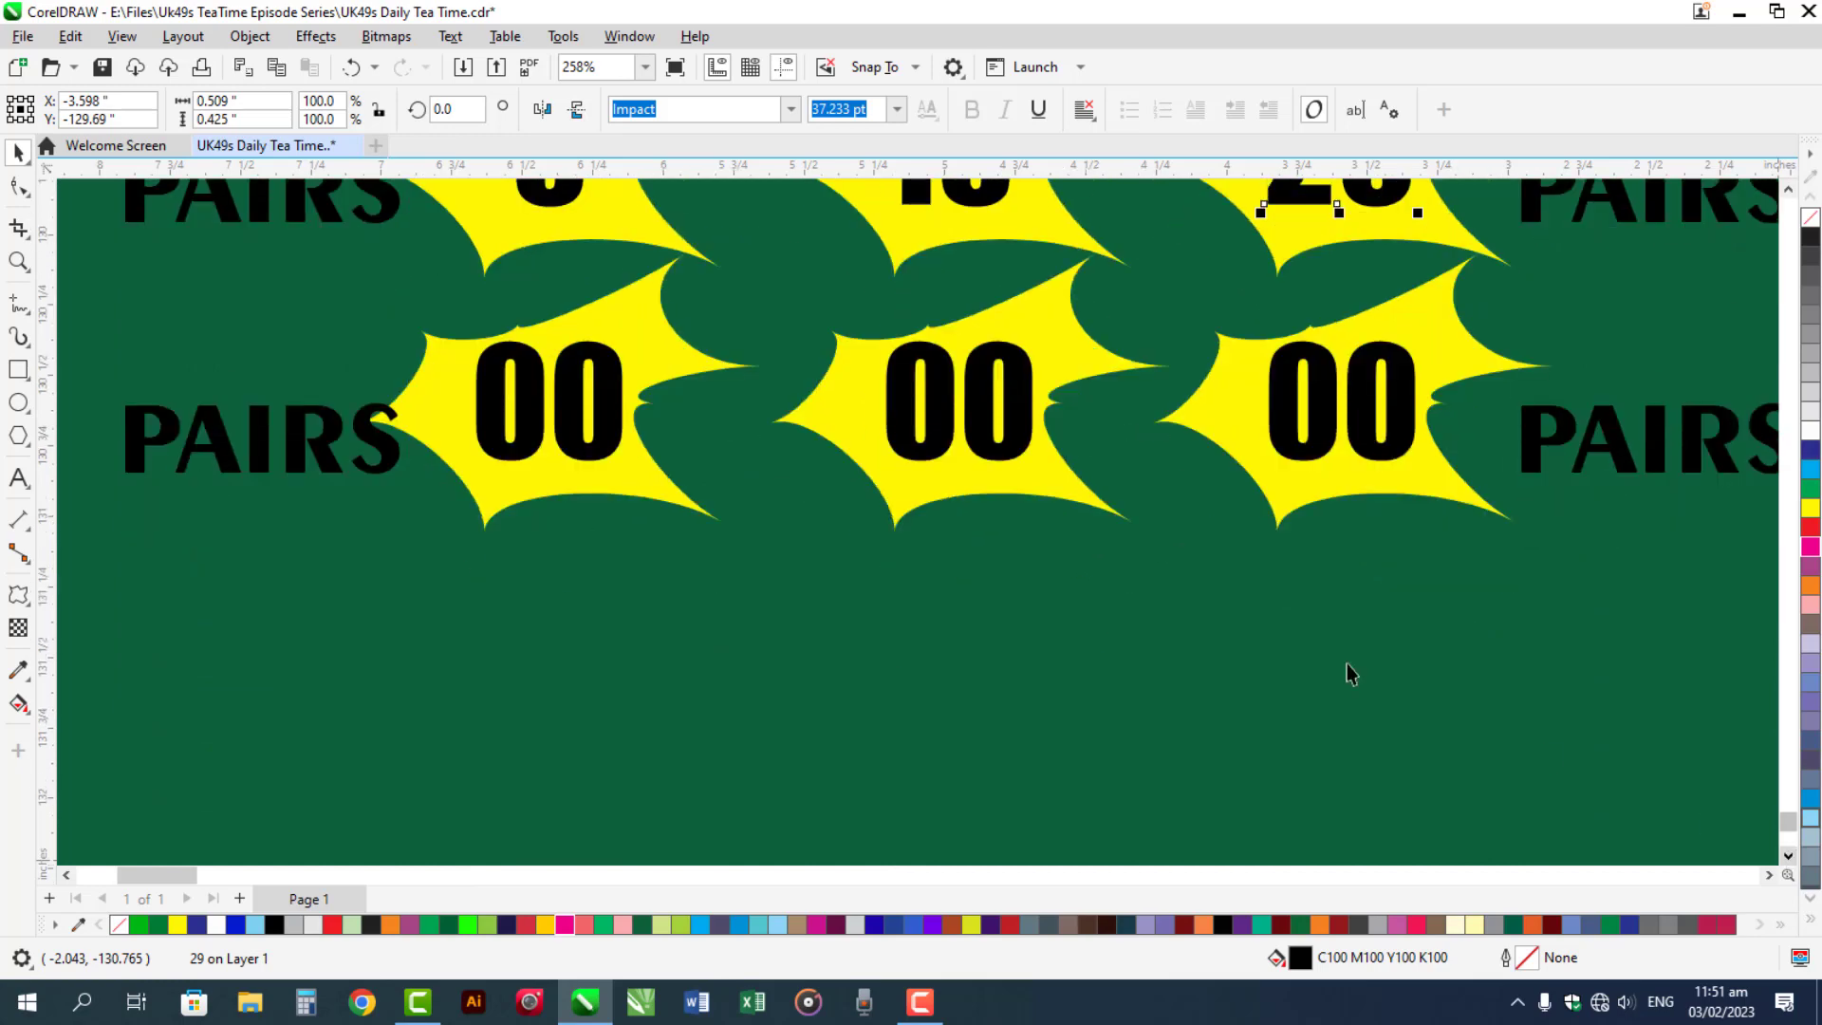
{"action": "double_click", "coordinate": [522, 418]}
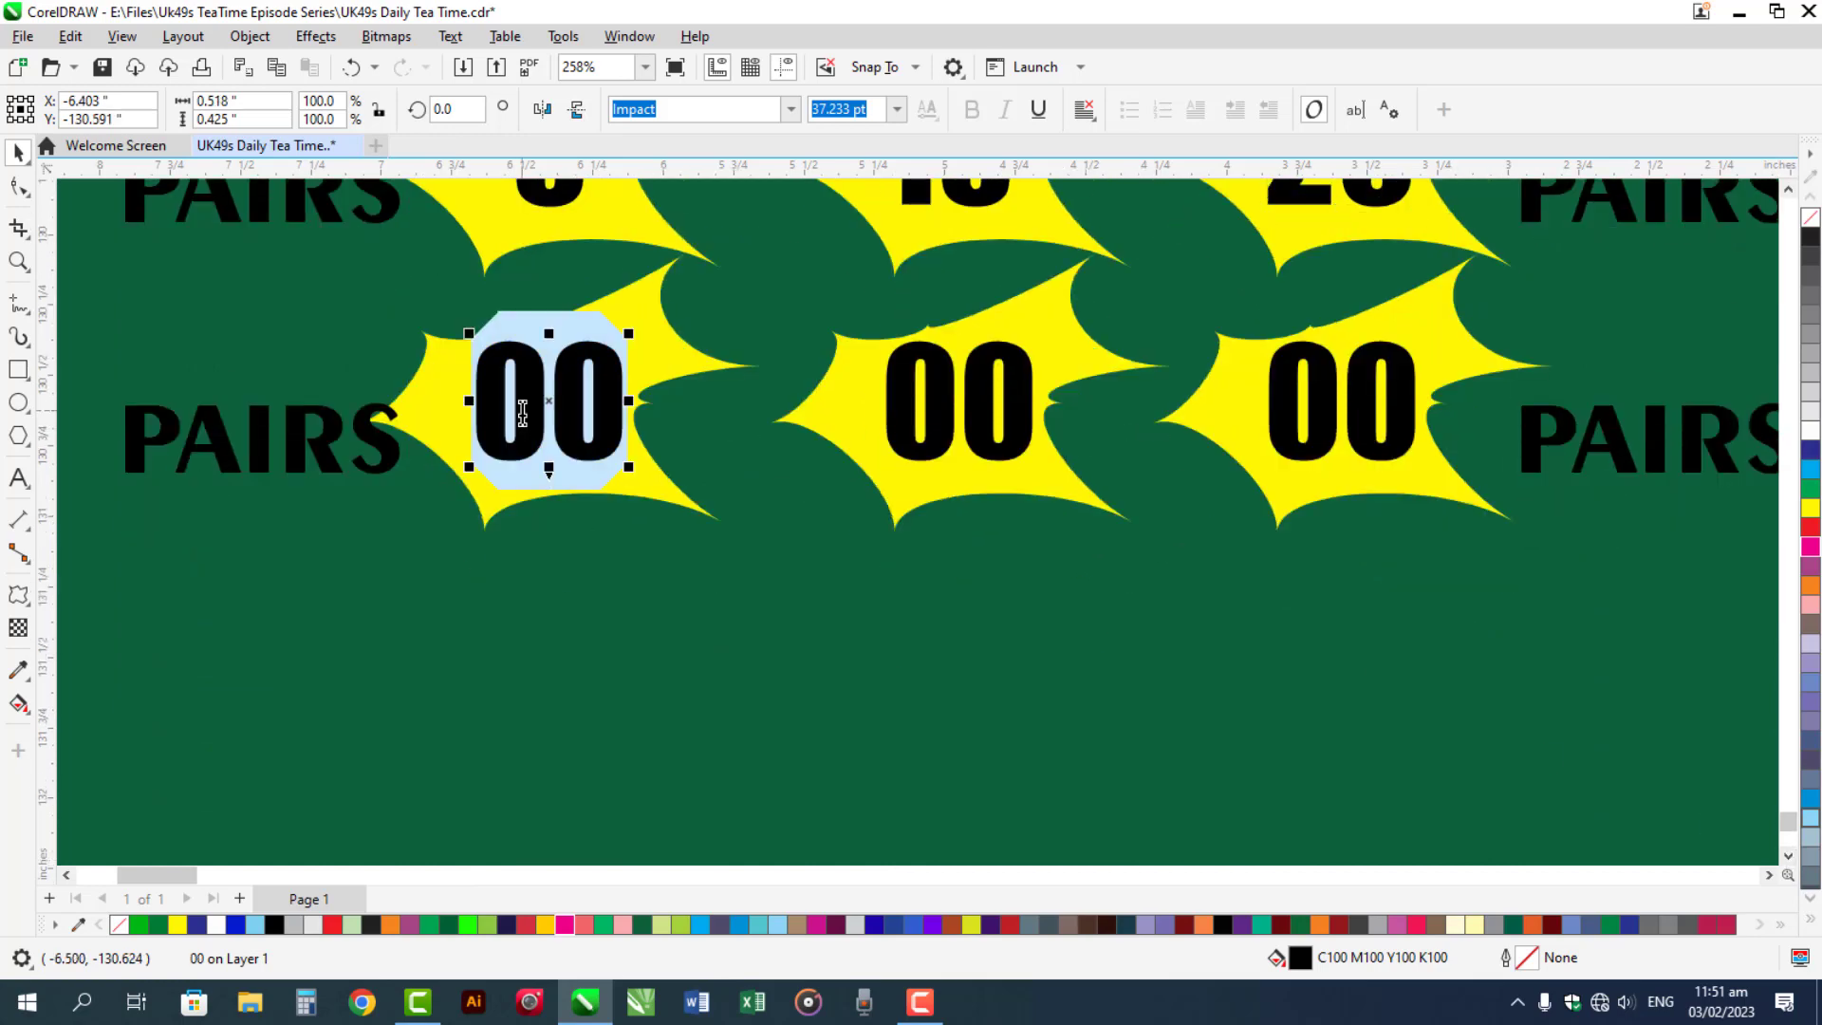
{"action": "type", "text": "41"}
{"action": "key", "text": "Escape"}
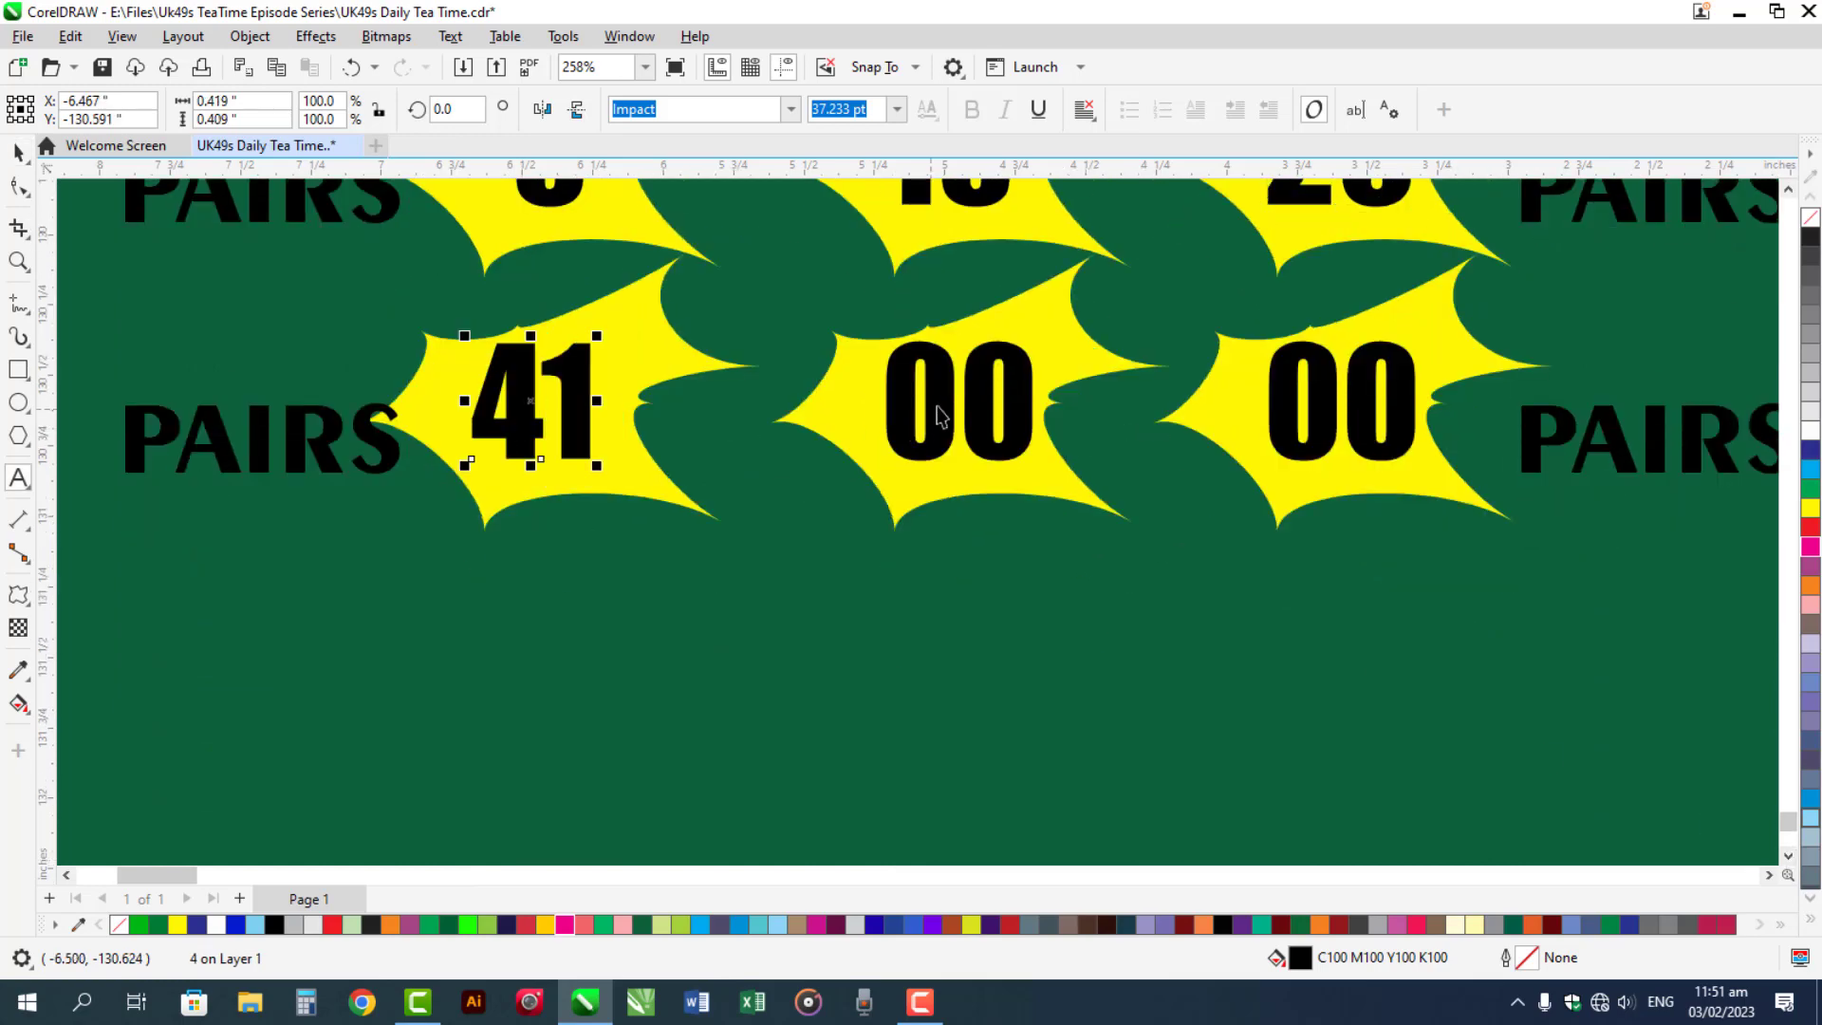
In the third Pairs row, change the second and third numbers to 36 and 30
{"action": "double_click", "coordinate": [940, 415]}
{"action": "type", "text": "36"}
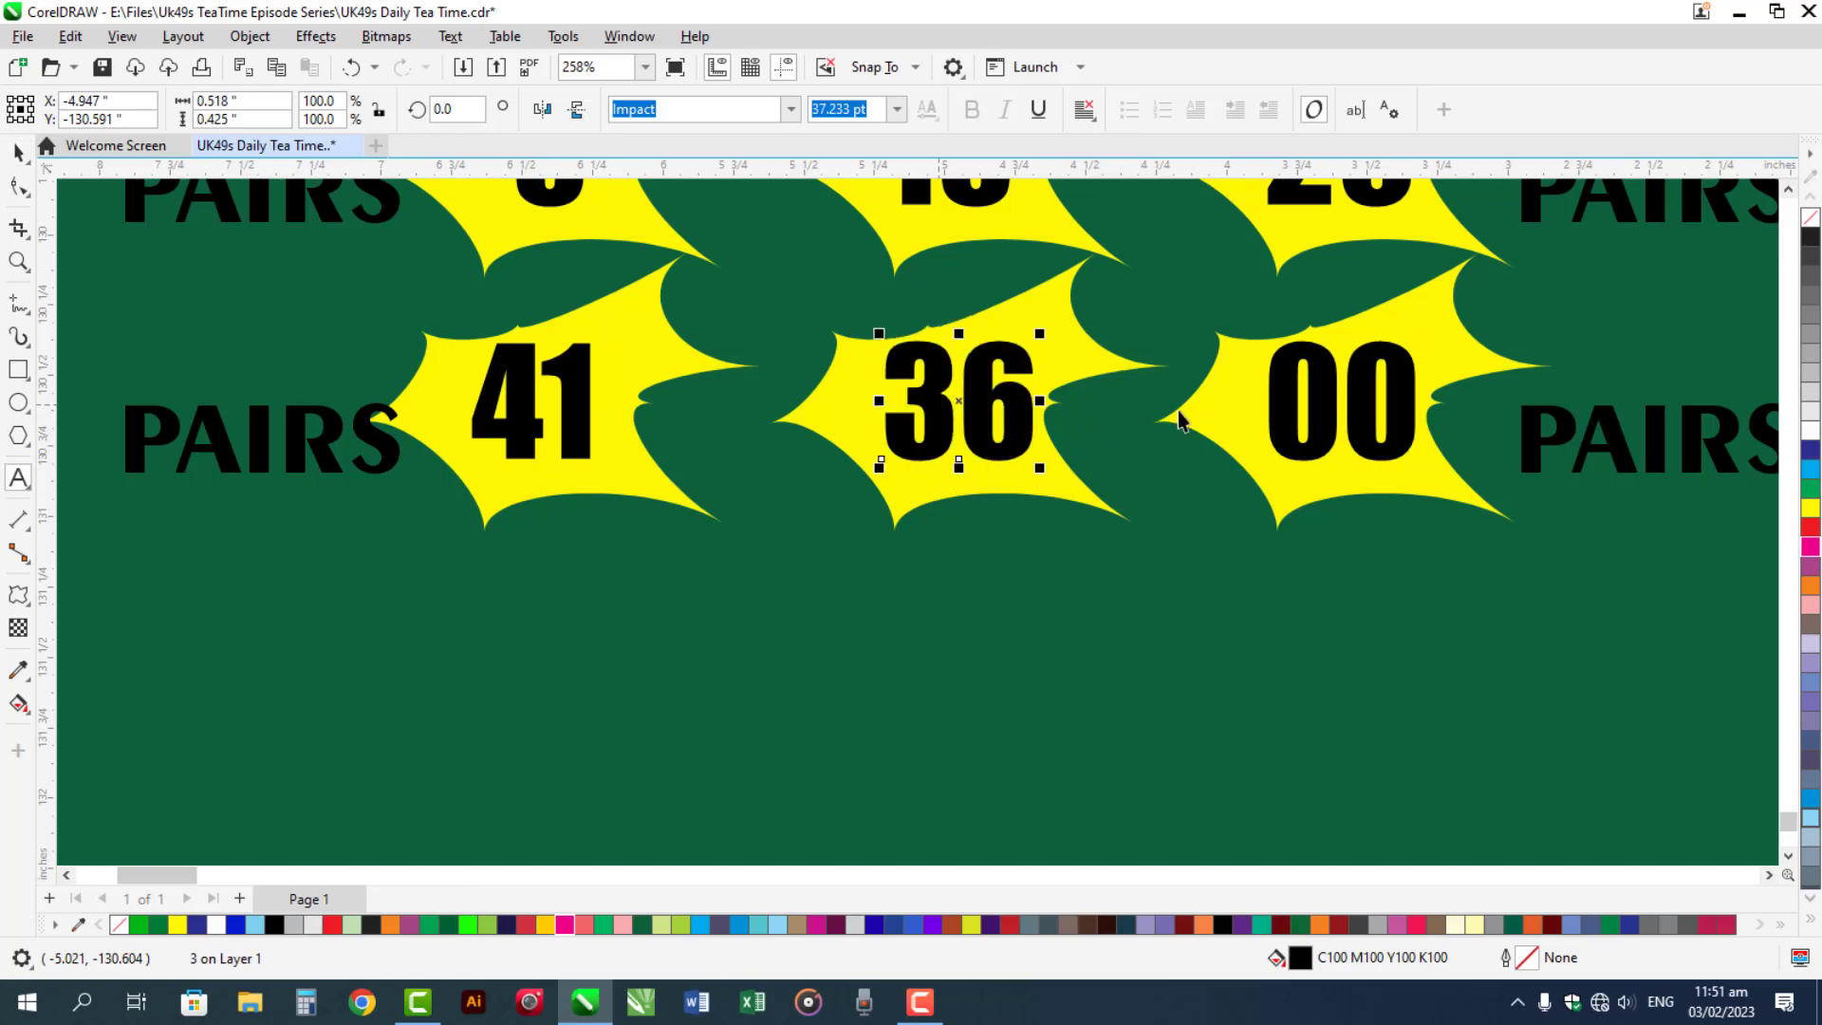
{"action": "key", "text": "Escape"}
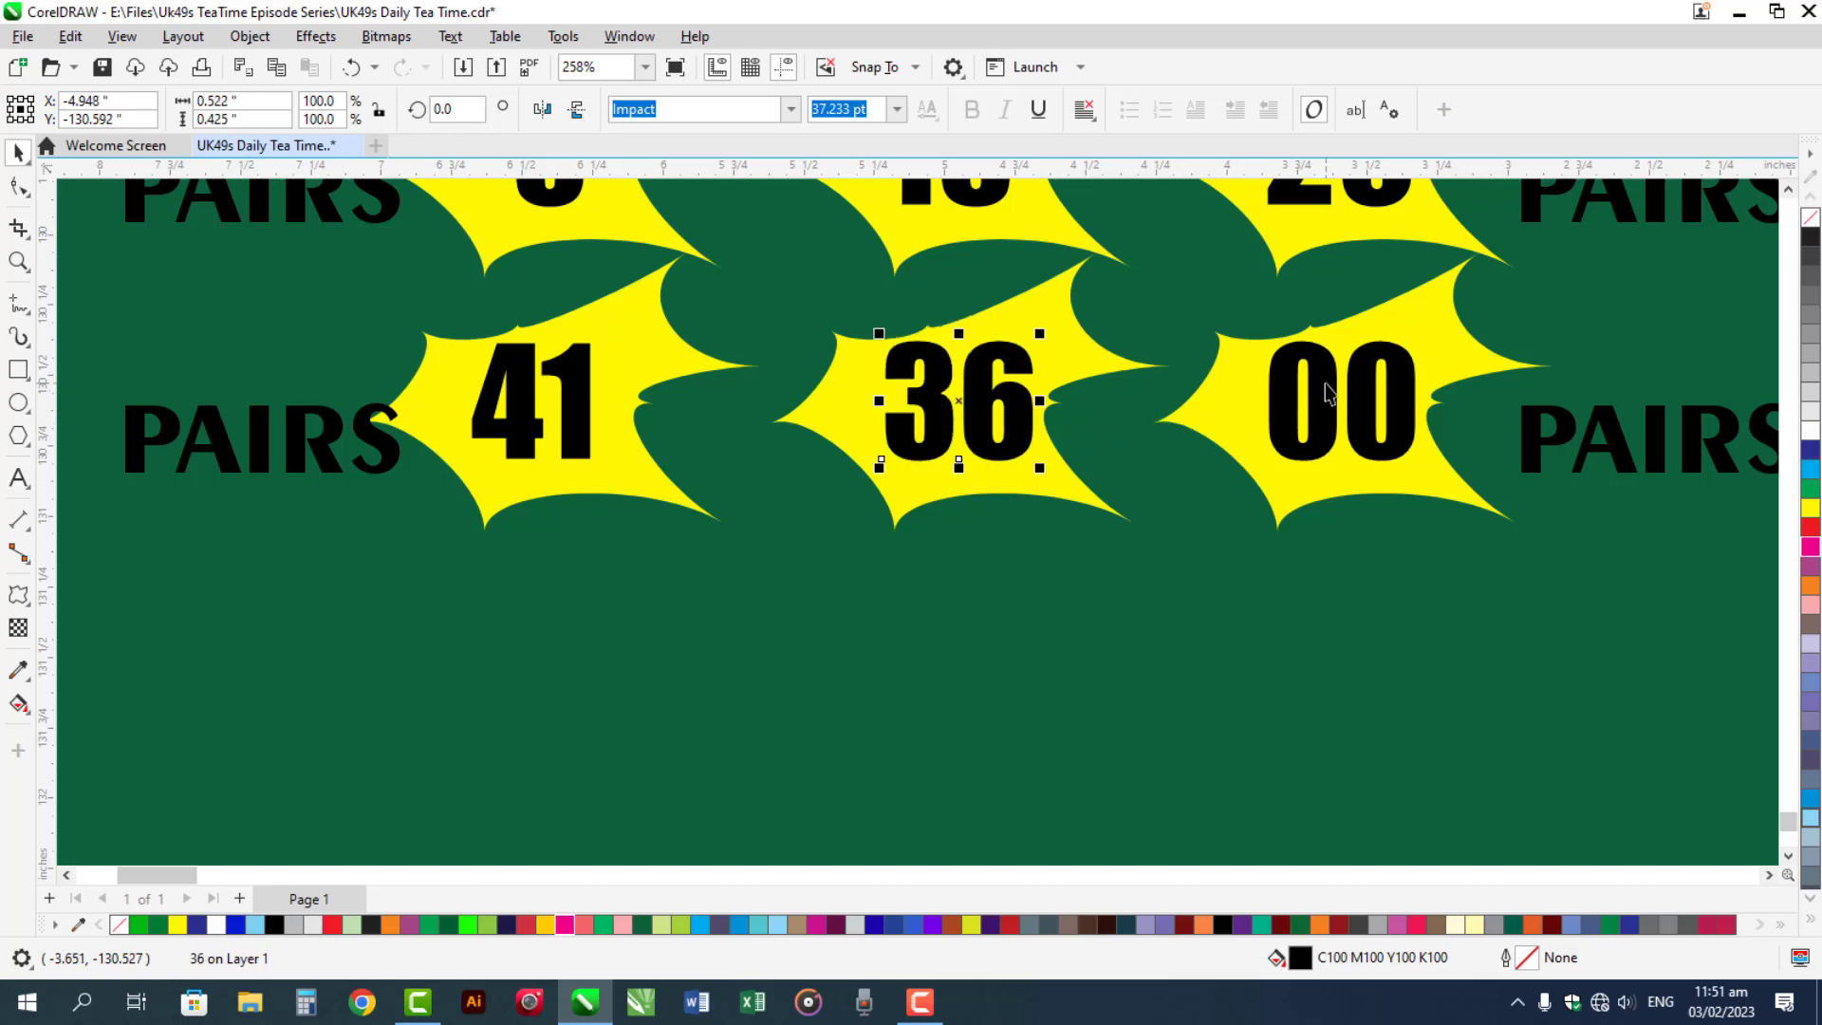
{"action": "double_click", "coordinate": [1329, 393]}
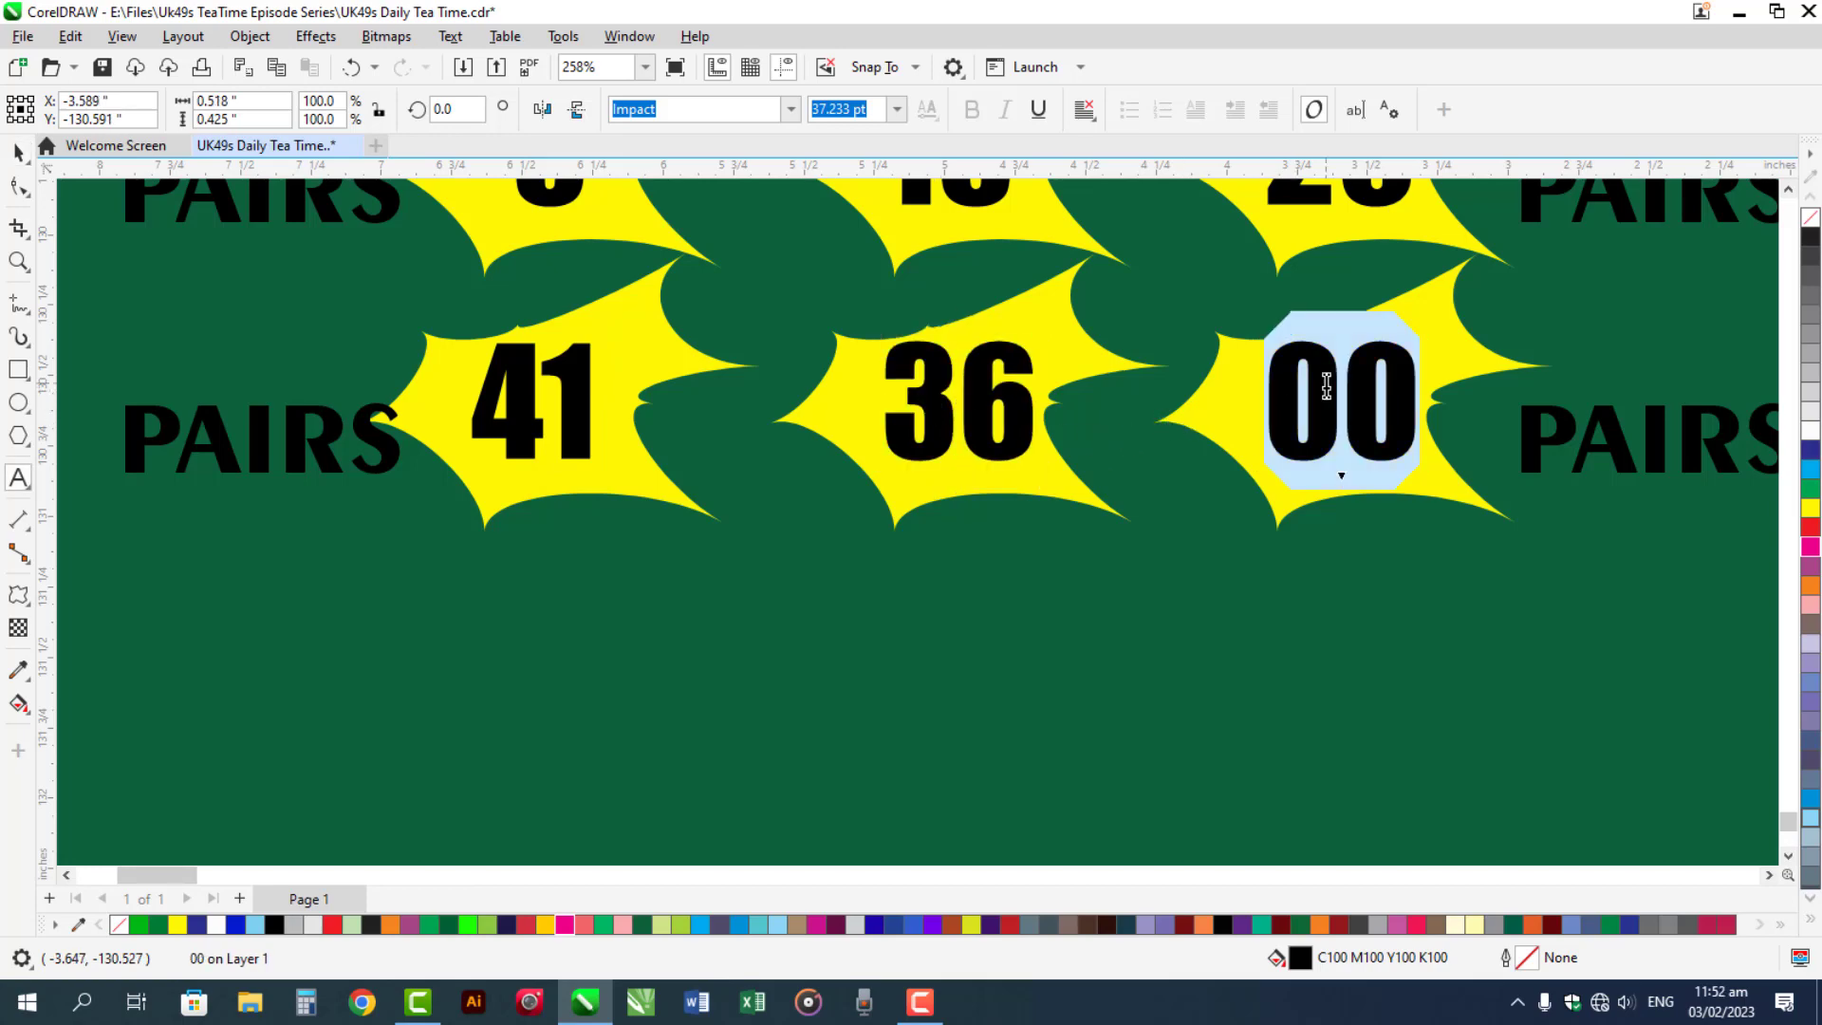
{"action": "type", "text": "2"}
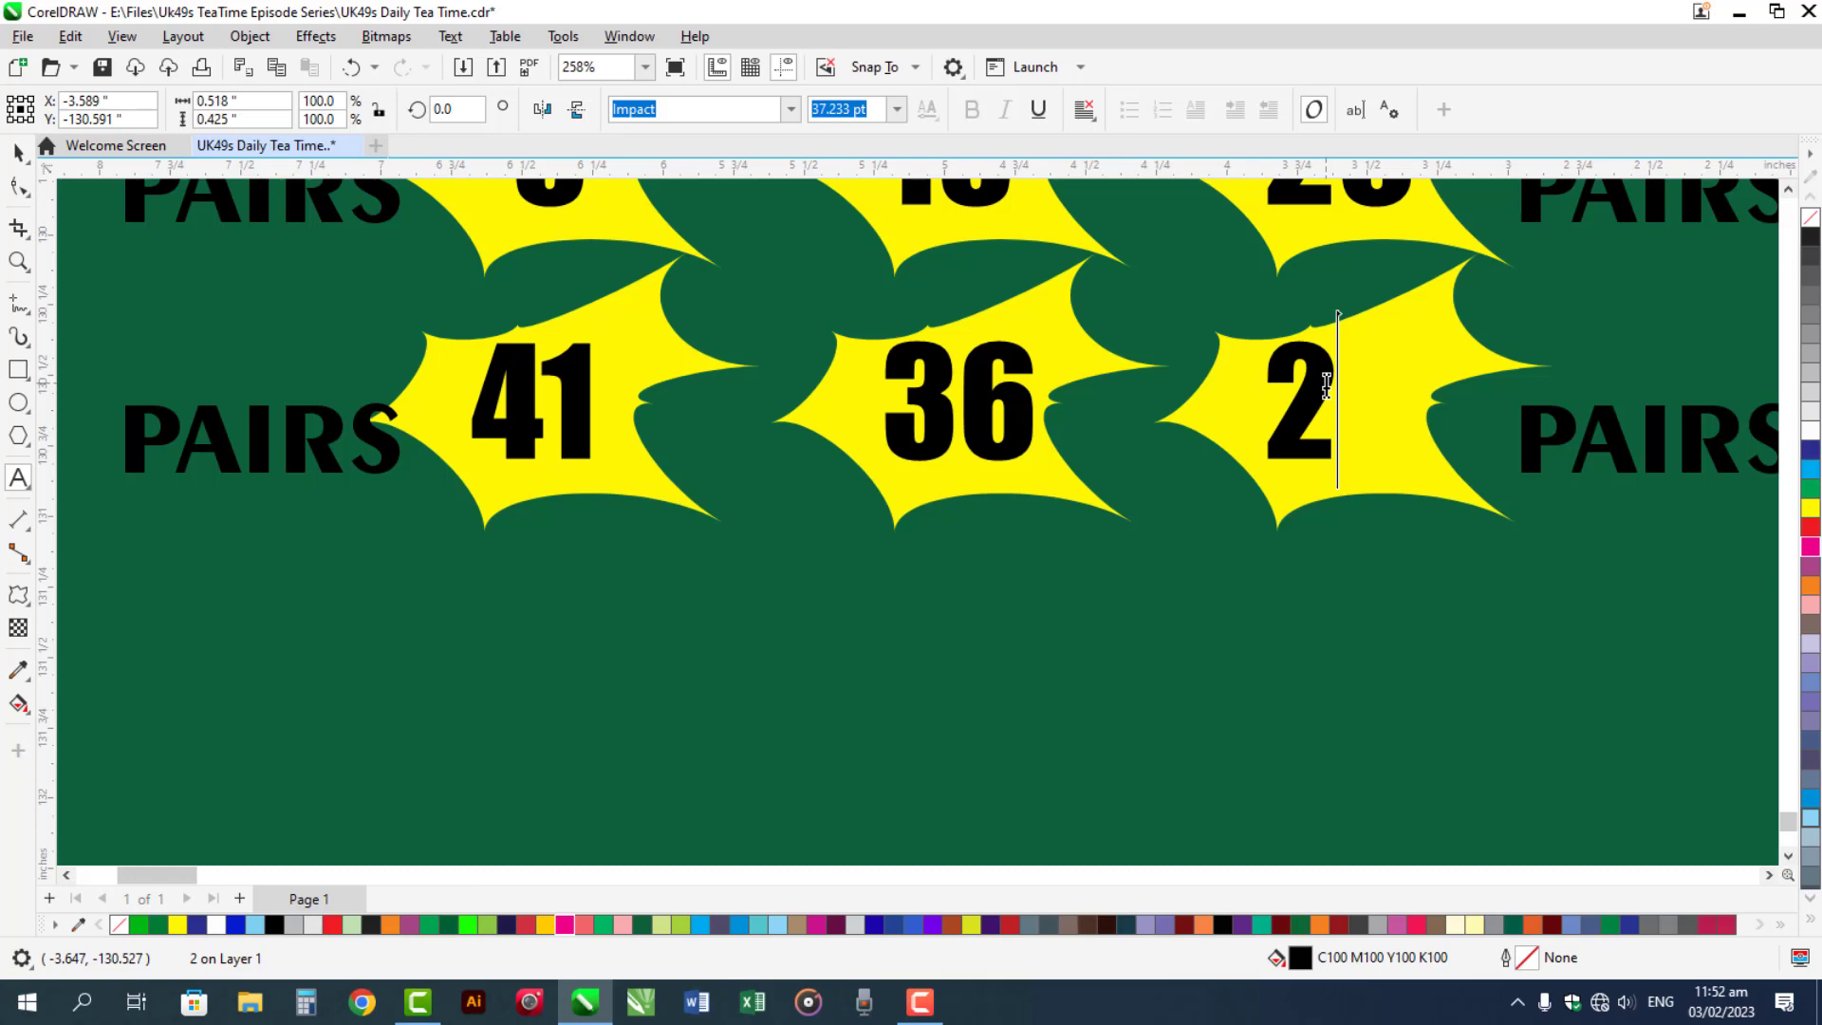
{"action": "key", "text": "BackSpace"}
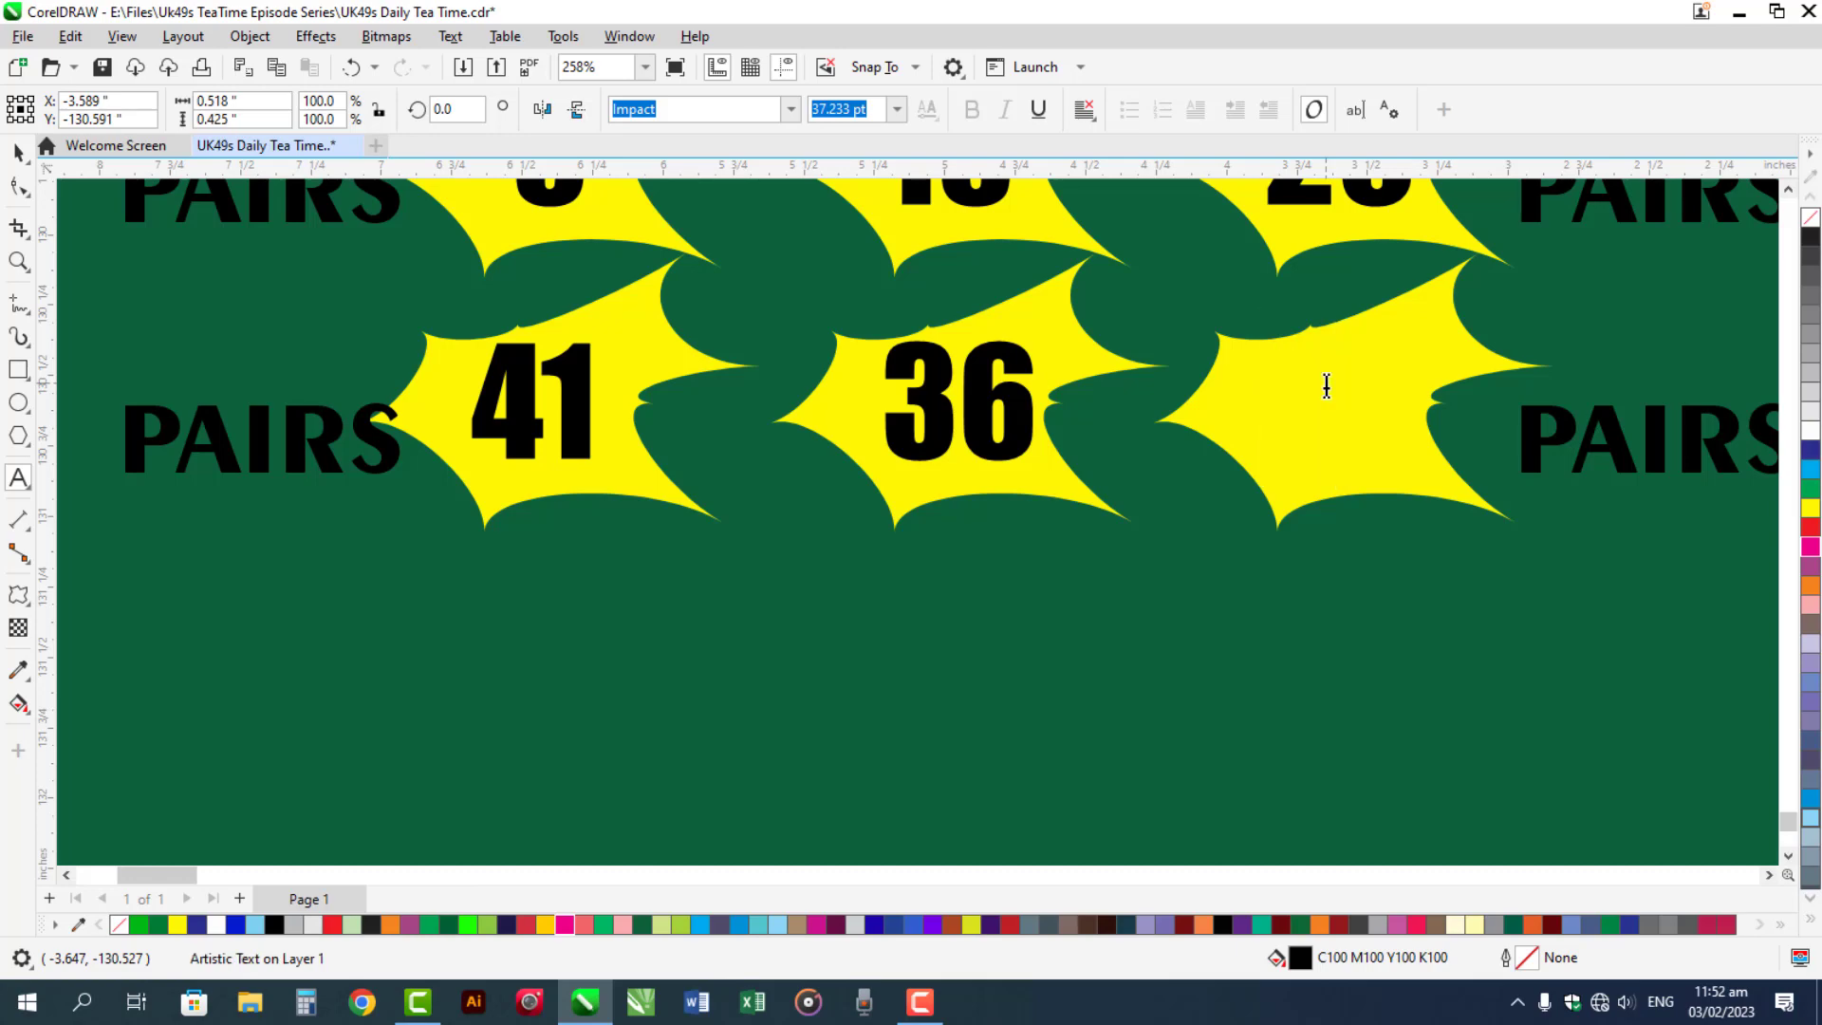
{"action": "type", "text": "30"}
{"action": "key", "text": "Escape"}
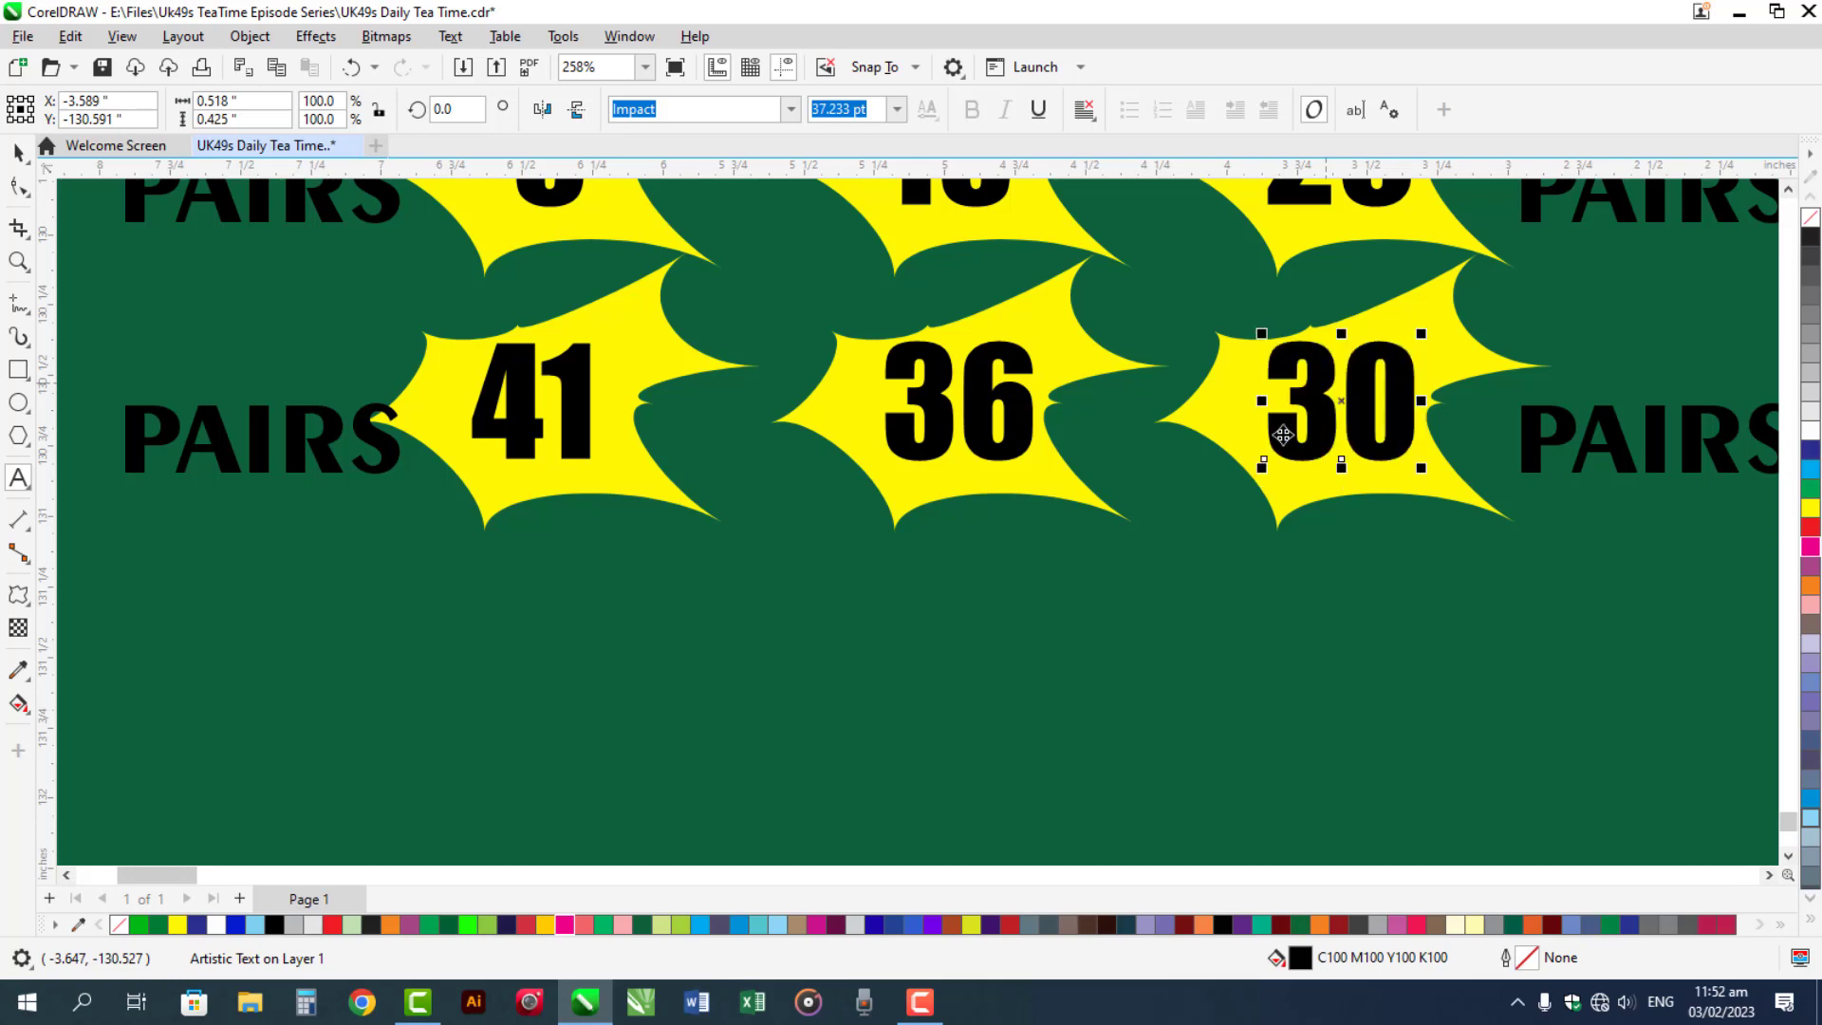
Select the third Pairs row's numbers 41, 36 and 30 together
{"action": "left_click", "coordinate": [958, 399], "text": "shift"}
{"action": "left_click", "coordinate": [528, 406], "text": "shift"}
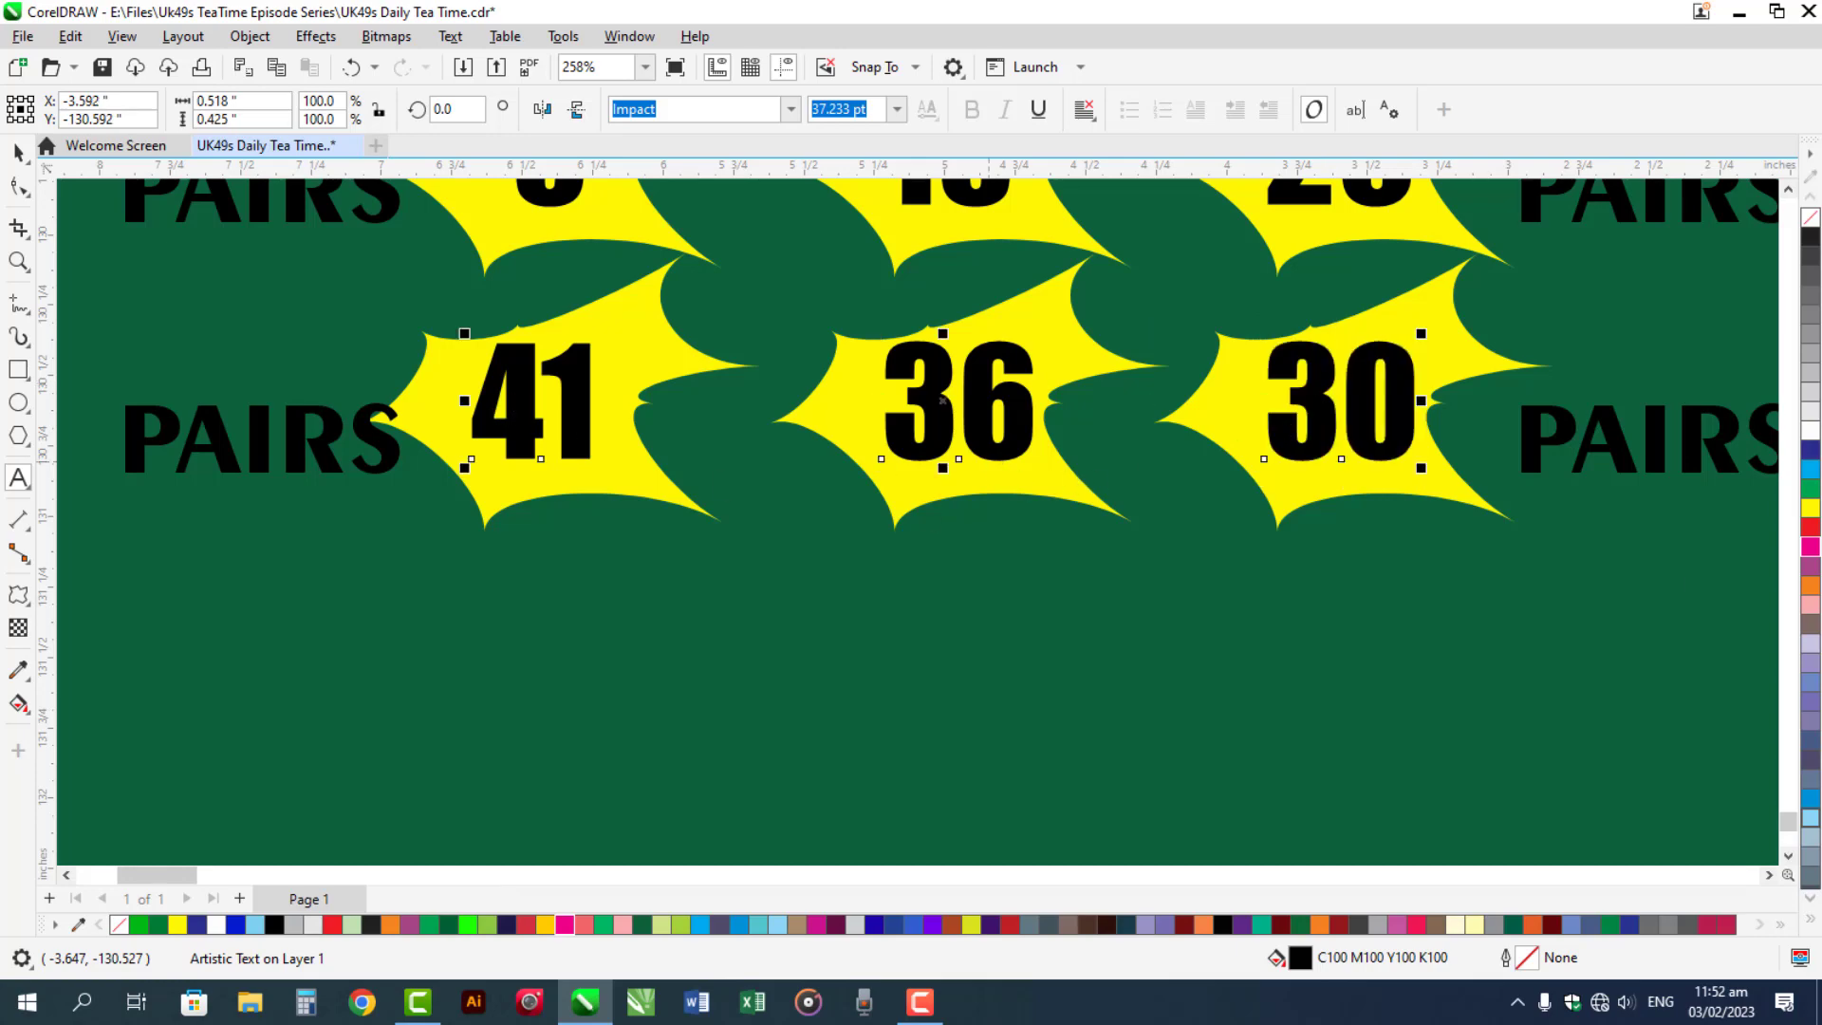